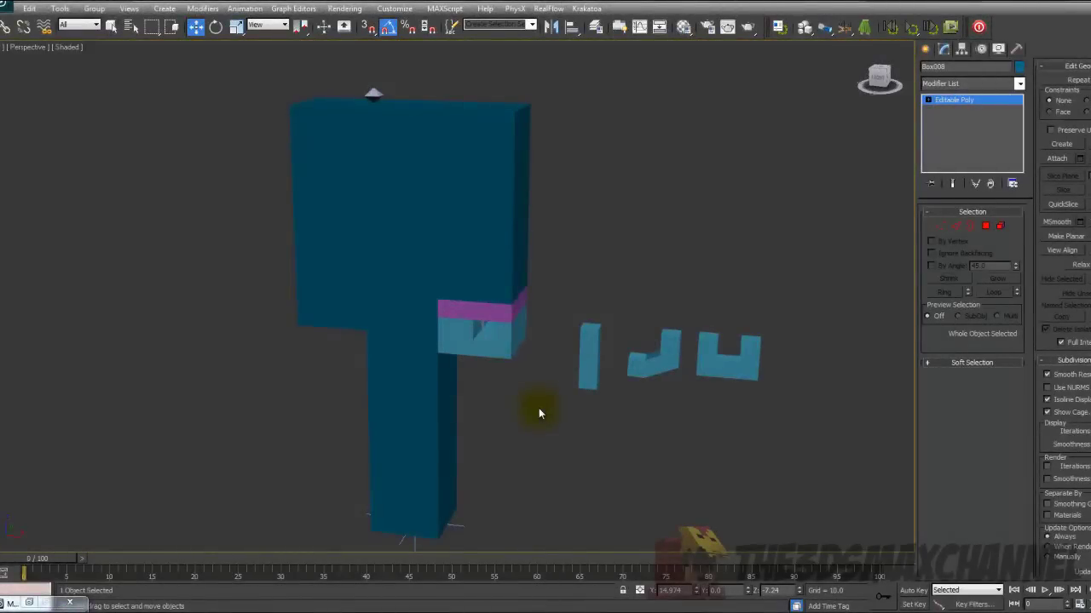
- Examine the finished arm and hand from different angles, scrubbing through the timeline to preview the arm's bending
middle_click_drag(538, 408, 425, 479, "alt")
scroll(503, 402, "down", 3)
scroll(541, 414, "up", 3)
scroll(425, 479, "down", 3)
scroll(426, 479, "up", 4)
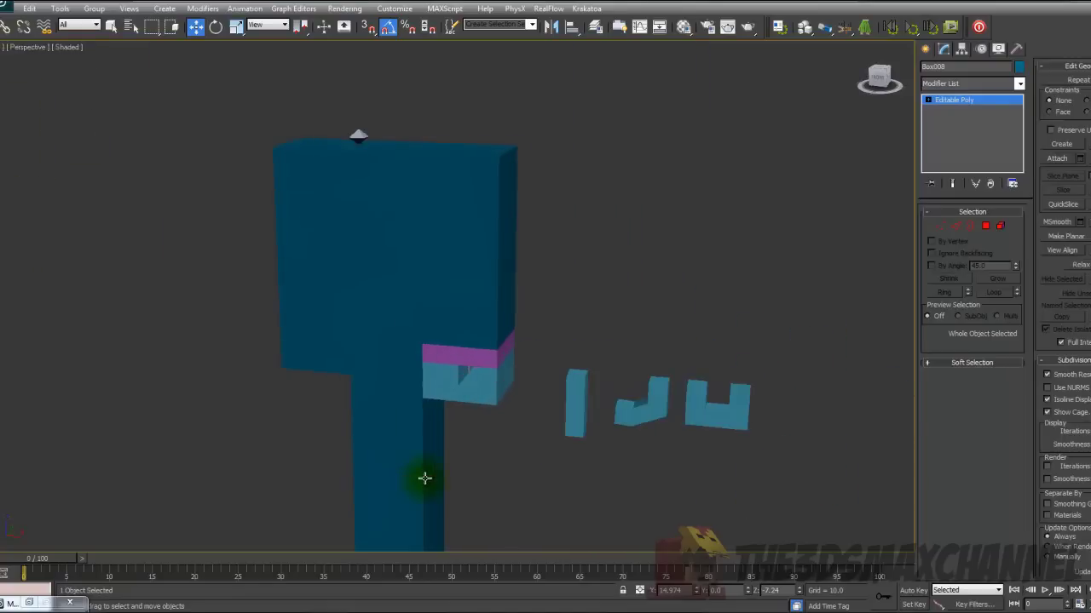
middle_click_drag(548, 511, 453, 316)
scroll(449, 180, "down", 3)
scroll(465, 209, "up", 3)
scroll(452, 324, "down", 3)
left_click_drag(15, 558, 899, 563)
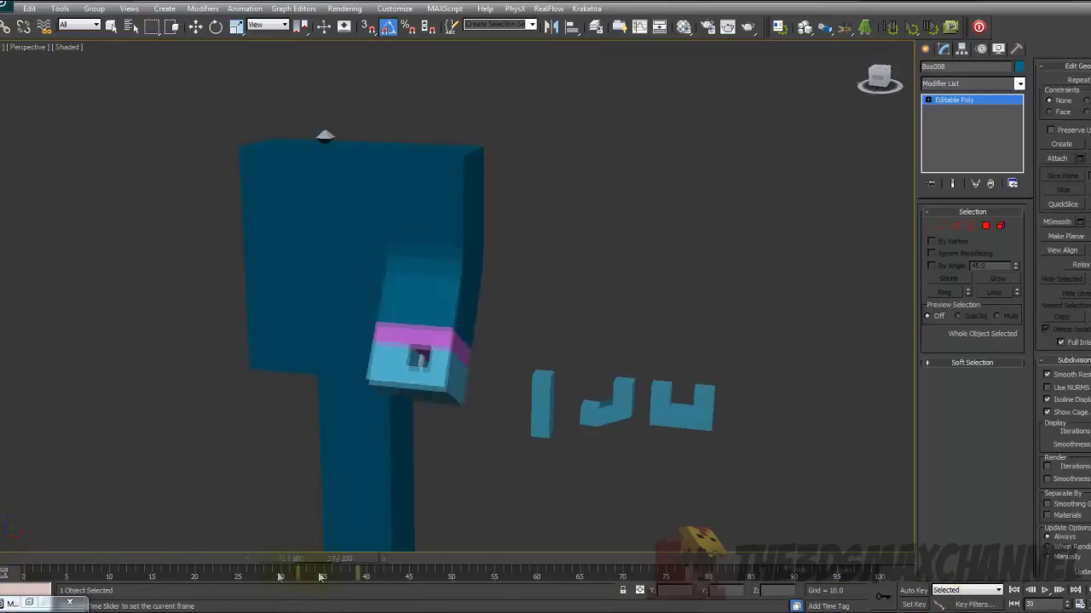
- Try out the hand's Morpher channels Box013 and Box018 to preview its poses, and look over the rest of the character
key("w")
left_click(437, 274)
middle_click_drag(437, 274, 583, 394, "alt")
scroll(480, 312, "up", 3)
scroll(573, 382, "down", 2)
left_click_drag(1015, 288, 1007, 365)
left_click_drag(1016, 300, 1030, 377)
left_click(424, 328)
scroll(295, 284, "down", 5)
middle_click_drag(425, 328, 610, 283, "alt")
scroll(610, 284, "down", 3)
scroll(608, 283, "up", 3)
middle_click_drag(360, 319, 707, 305)
scroll(679, 304, "up", 4)
middle_click_drag(409, 305, 554, 272, "alt")
scroll(508, 295, "up", 3)
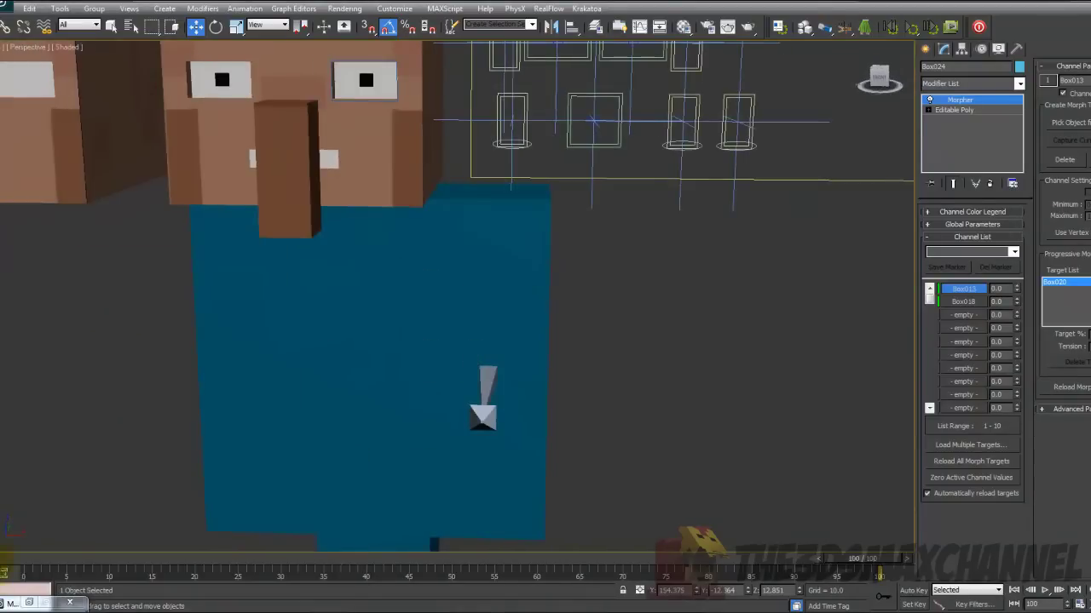
- Select the arm box on the main character and display the viewport in wireframe
scroll(419, 377, "down", 3)
left_click(631, 219)
scroll(630, 219, "up", 3)
mouse_move(631, 219)
middle_mouse_down()
mouse_move(533, 351)
mouse_move(356, 301)
middle_mouse_up()
key("F3")
mouse_move(524, 221)
middle_mouse_down()
mouse_move(511, 254)
mouse_move(523, 270)
mouse_move(511, 226)
middle_mouse_up()
scroll(511, 253, "down", 4)
scroll(513, 228, "up", 3)
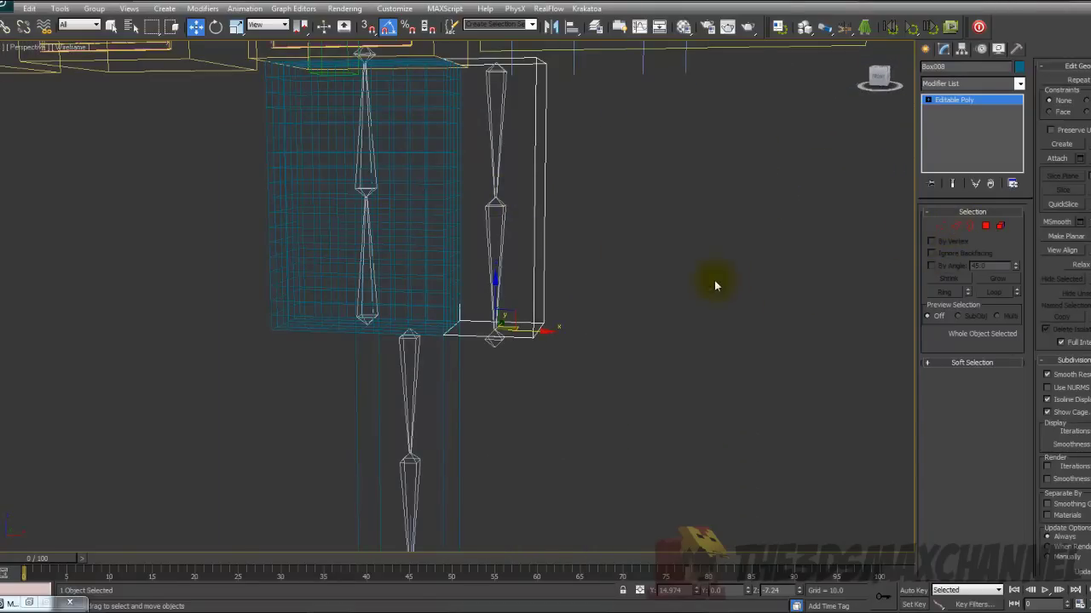
- Try to convert the arm box to an editable poly
scroll(577, 297, "up", 2)
right_click(575, 298)
left_click(543, 356)
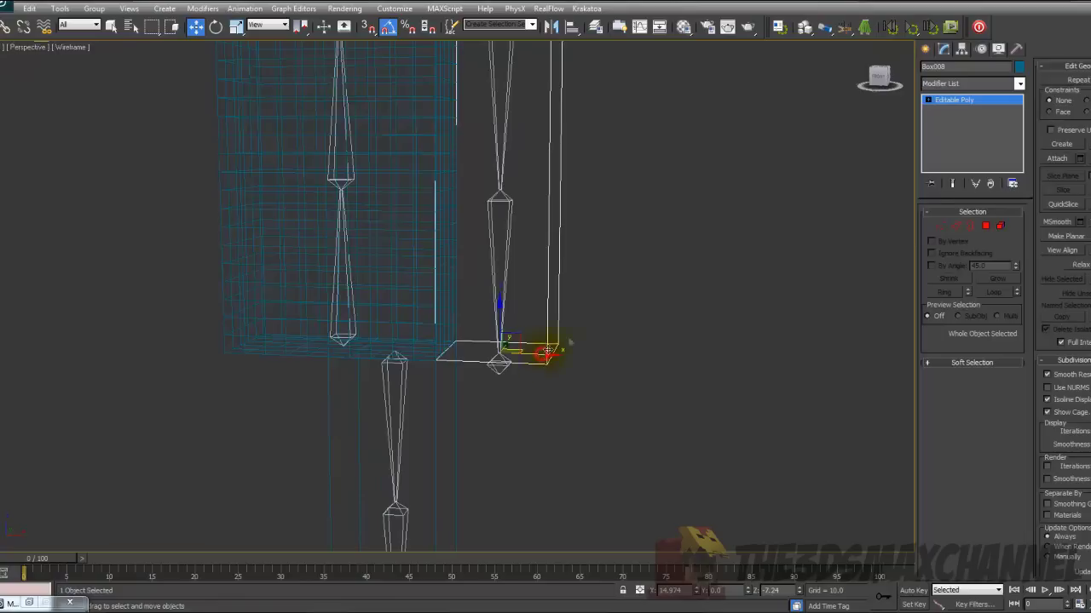
right_click(611, 253)
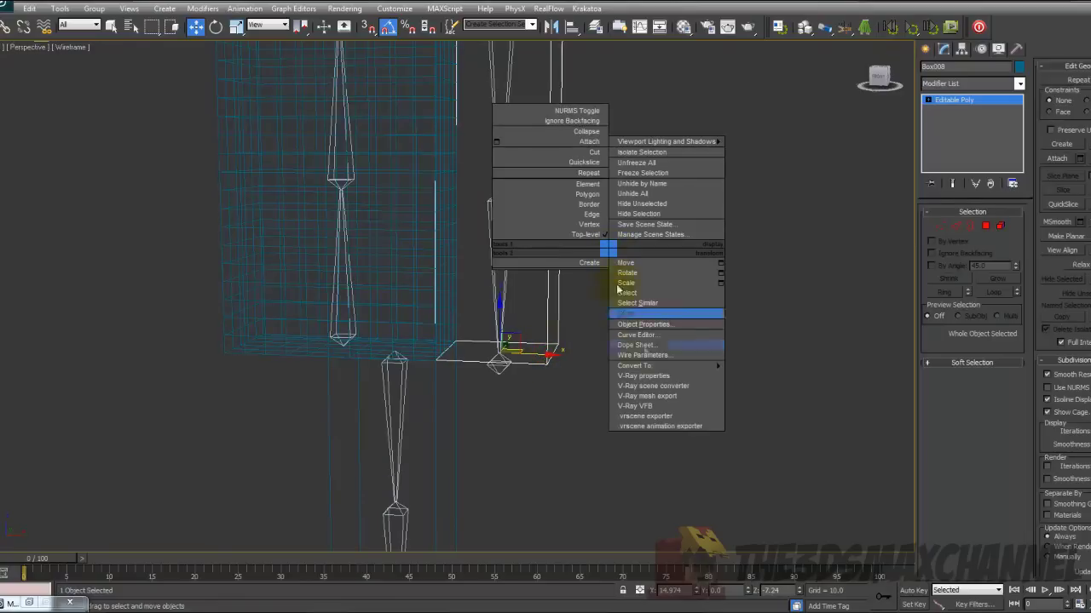
mouse_move(697, 373)
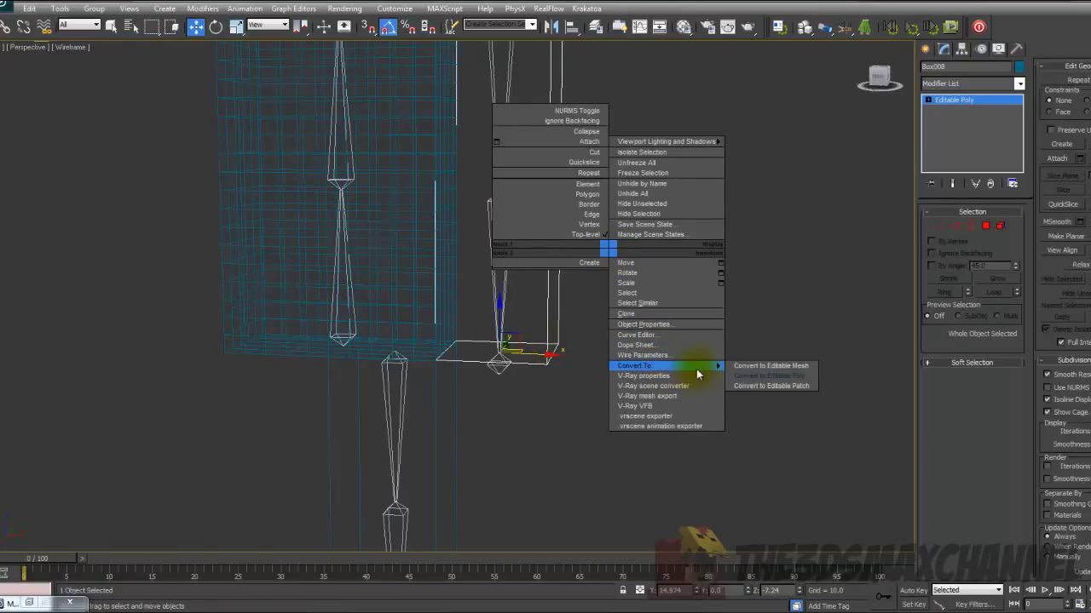
left_click(785, 378)
- Select the four vertical edges of the arm box at edge level
middle_click_drag(770, 392, 755, 406)
scroll(801, 362, "down", 1)
middle_click_drag(748, 223, 741, 263)
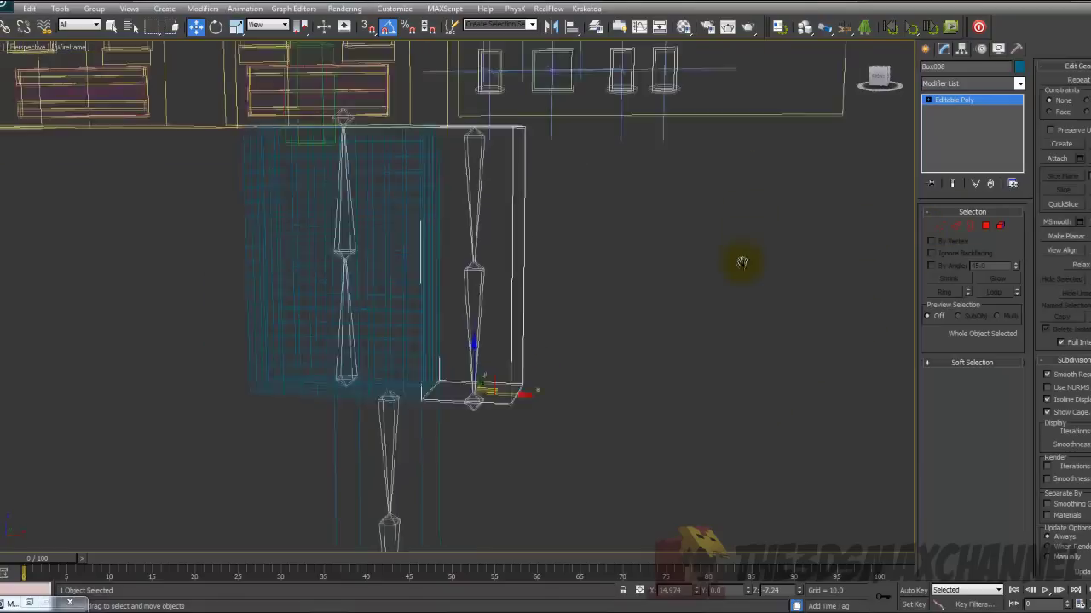
scroll(781, 262, "up", 2)
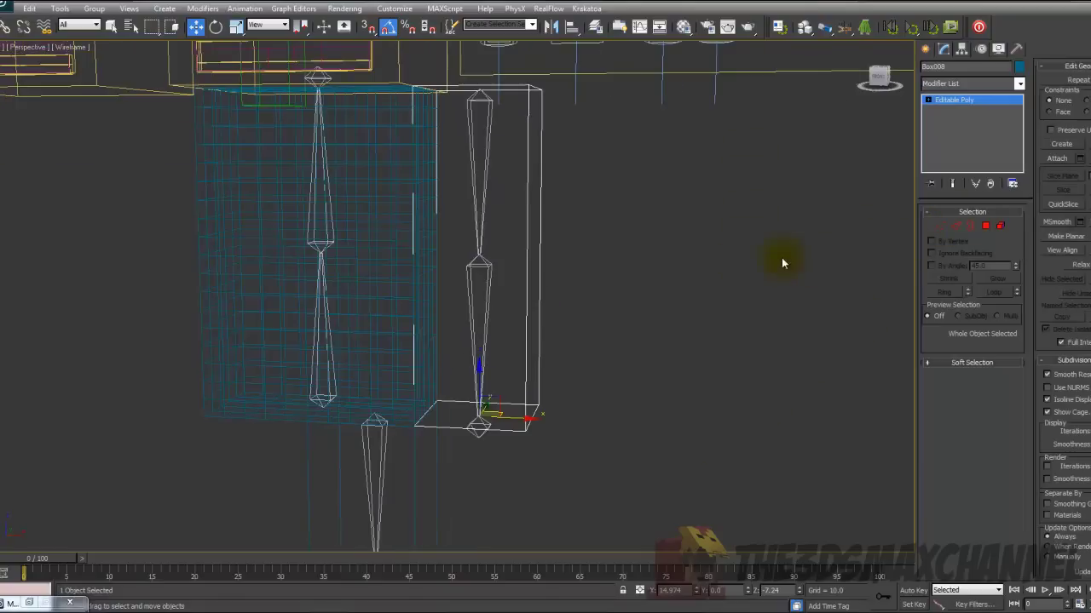
left_click(956, 228)
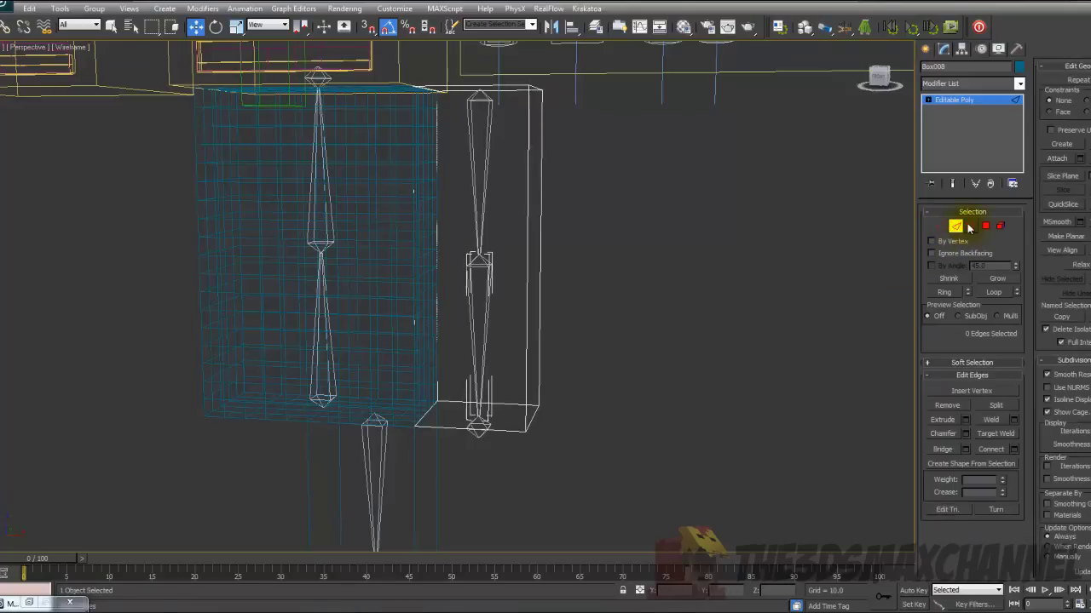
left_click_drag(145, 274, 145, 275)
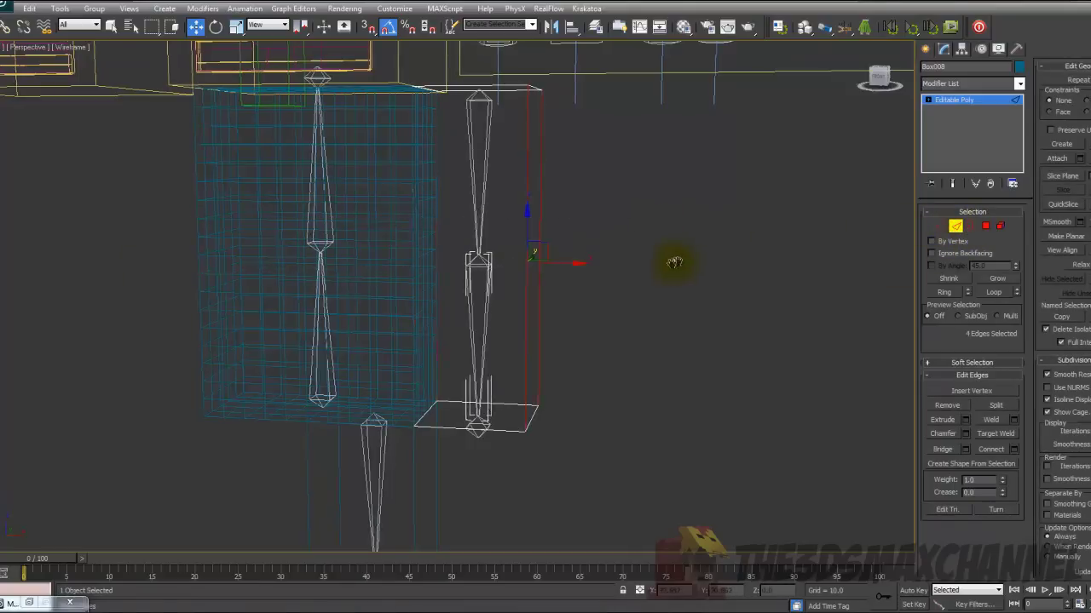
scroll(596, 292, "up", 3)
scroll(628, 284, "down", 4)
scroll(682, 290, "up", 4)
scroll(693, 288, "down", 4)
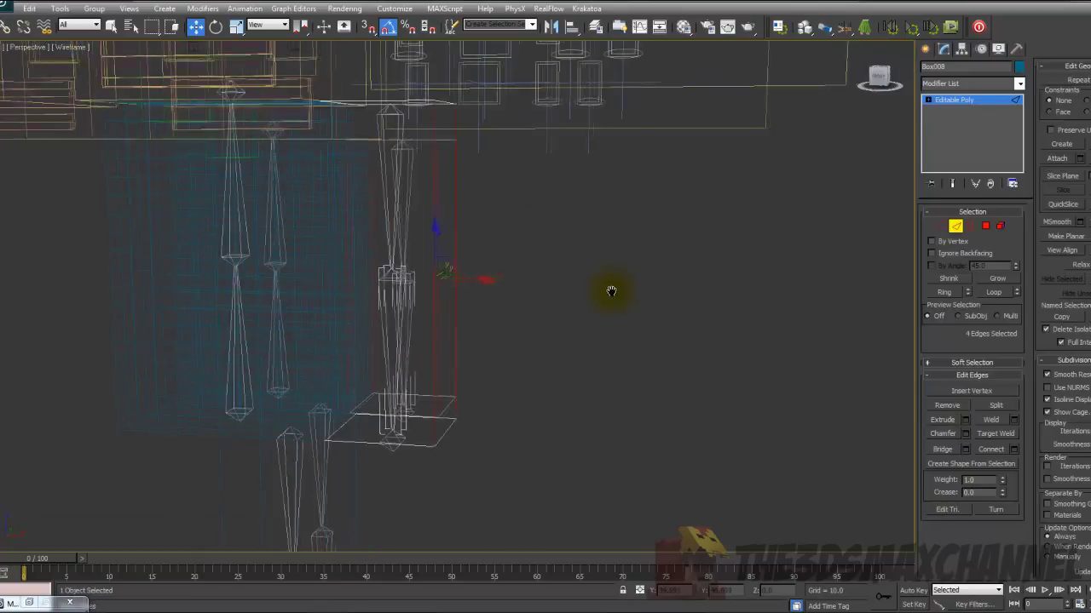
key("F3")
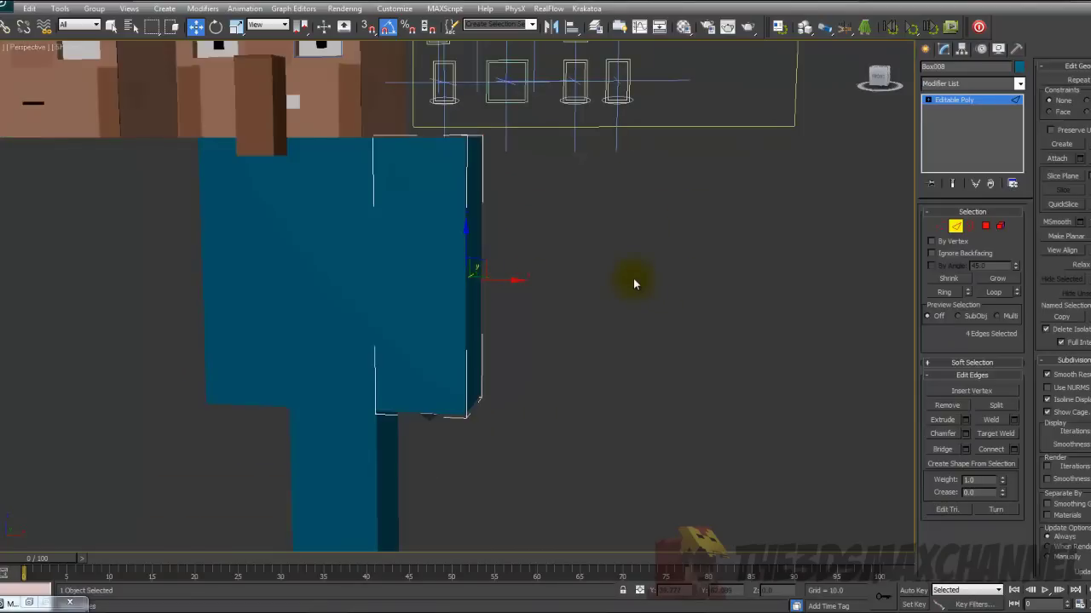
key("F3")
scroll(597, 227, "up", 2)
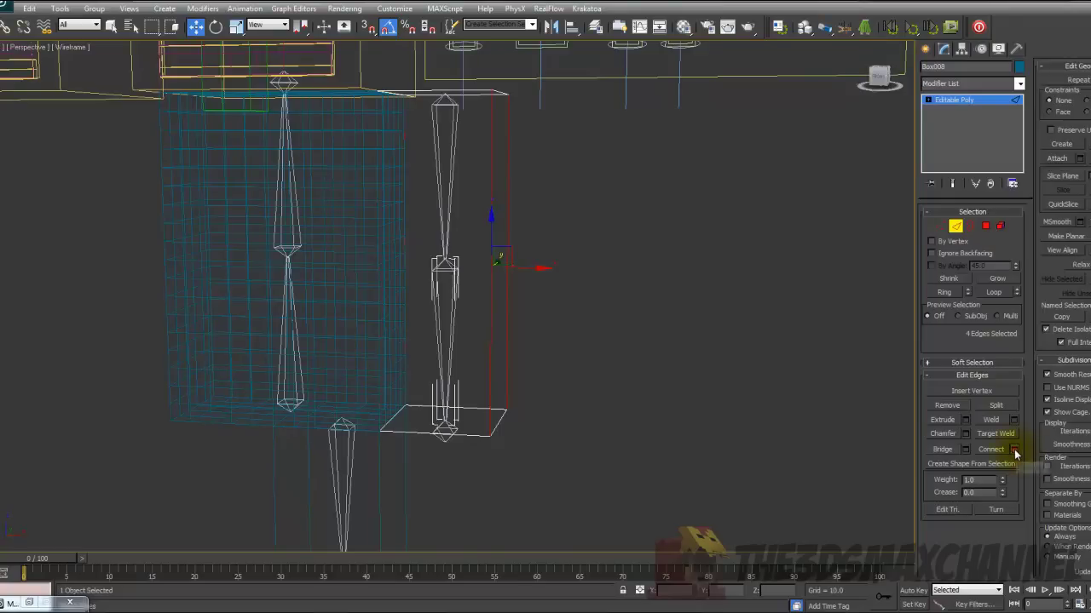
- Connect the arm's vertical edges with 3 segments and a pinch of -60 around the elbow joint
left_click(1015, 451)
middle_click_drag(558, 283, 511, 315, "alt")
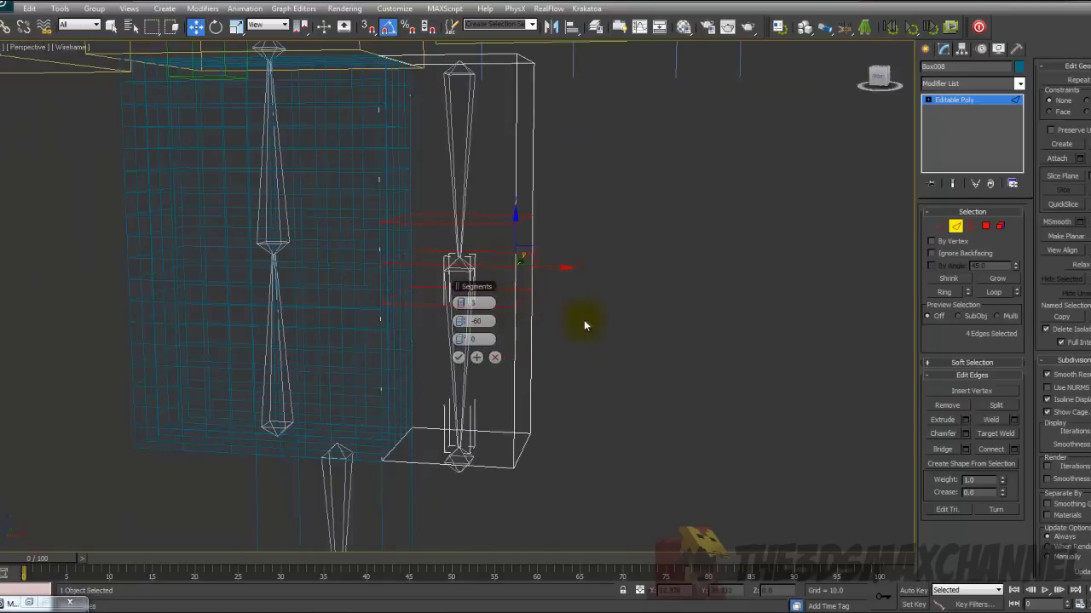
scroll(468, 328, "up", 5)
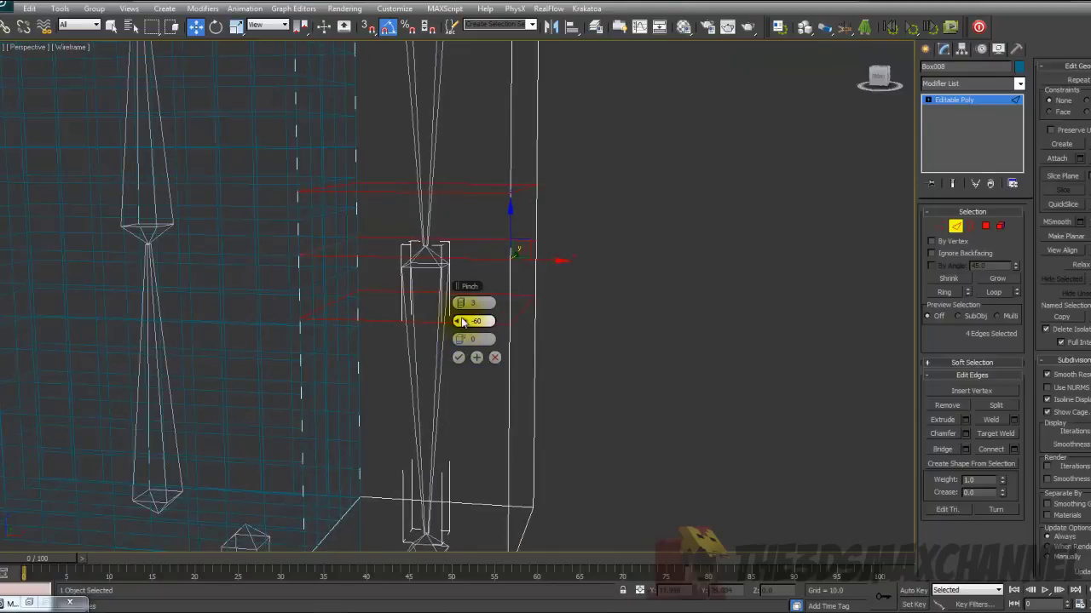
middle_click_drag(613, 301, 565, 338, "alt")
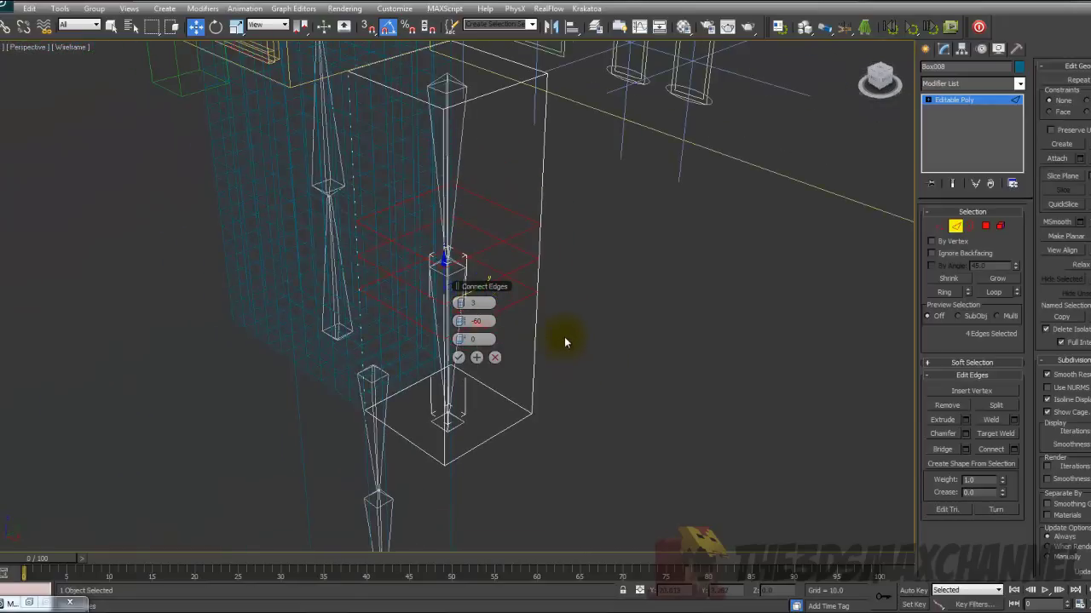
left_click(458, 359)
- Select the arm's four bottom vertices and raise them in the front view to a Z of about -1.2, shortening the forearm
middle_click_drag(455, 360, 847, 300, "alt")
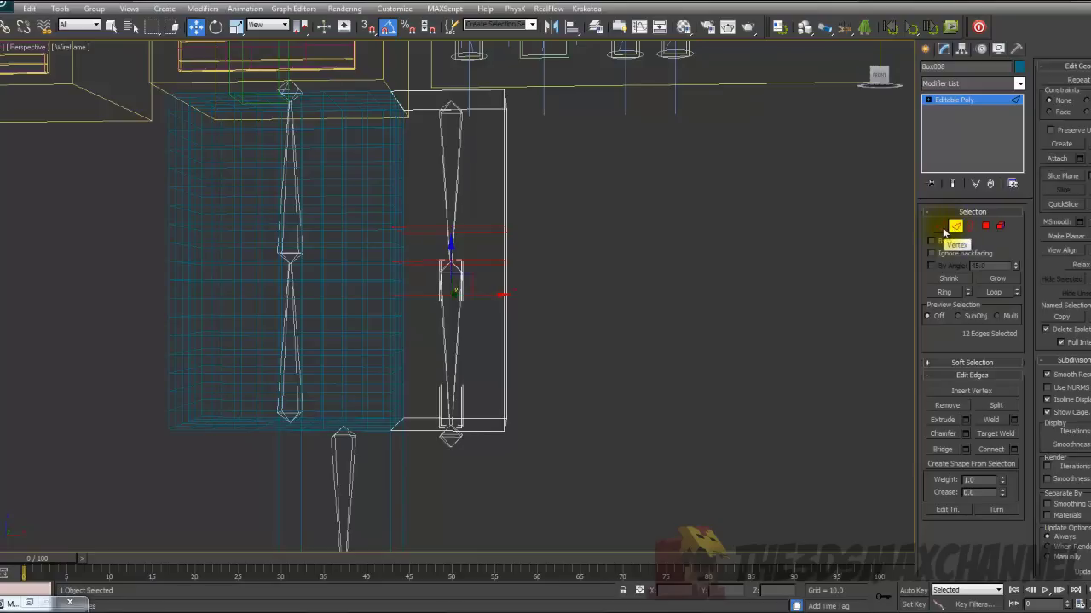
left_click(943, 228)
middle_click_drag(740, 287, 647, 223, "alt")
scroll(642, 353, "down", 3)
scroll(647, 223, "up", 3)
scroll(552, 341, "up", 3)
left_click_drag(329, 292, 725, 363)
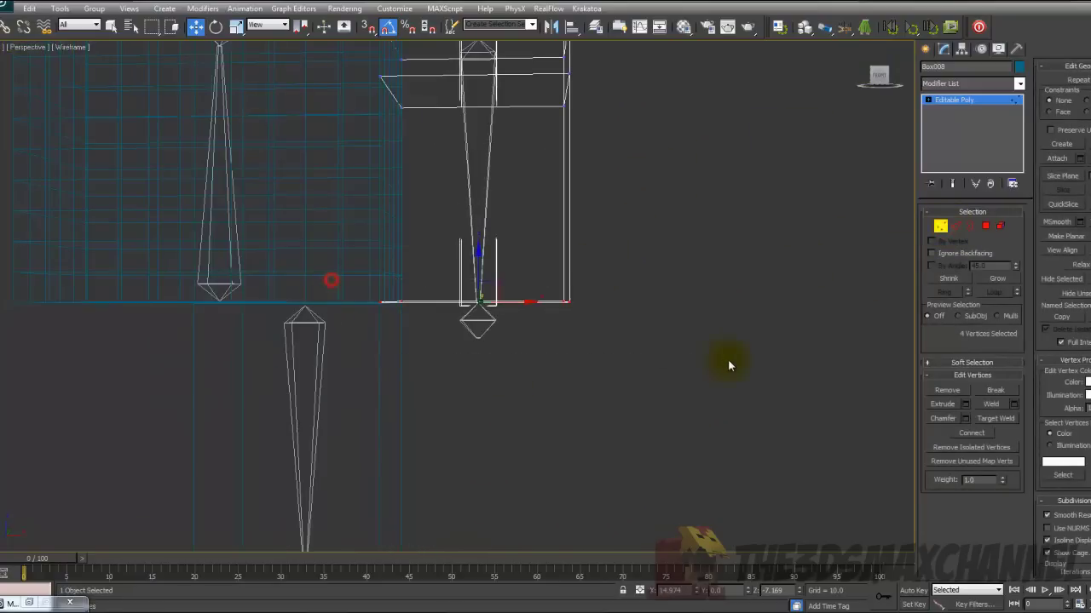
scroll(682, 337, "down", 3)
scroll(631, 426, "up", 2)
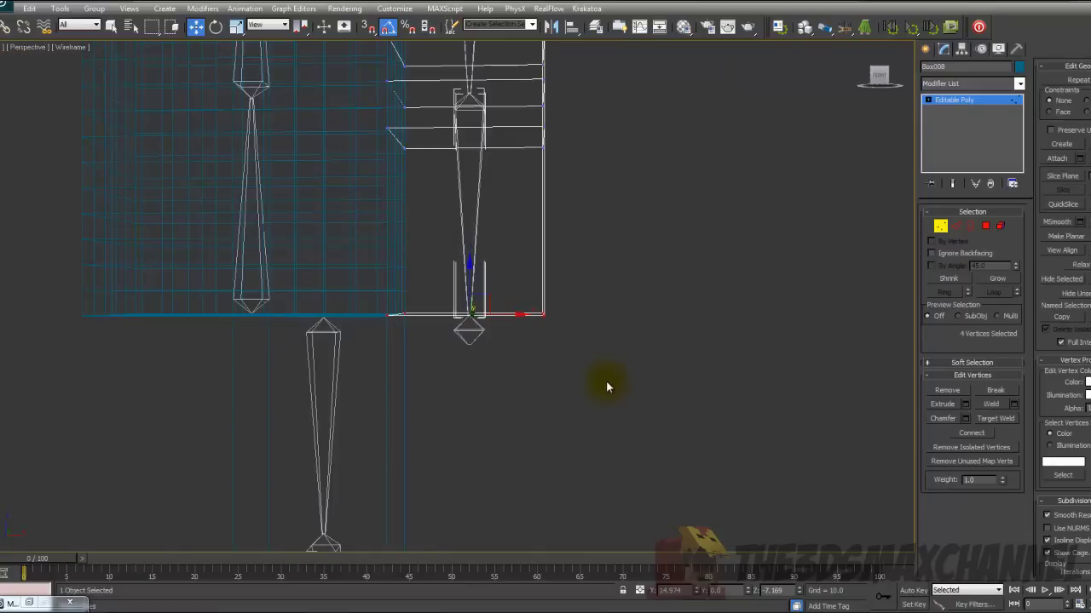
middle_click_drag(606, 380, 605, 385, "alt")
key("f")
scroll(574, 319, "down", 3)
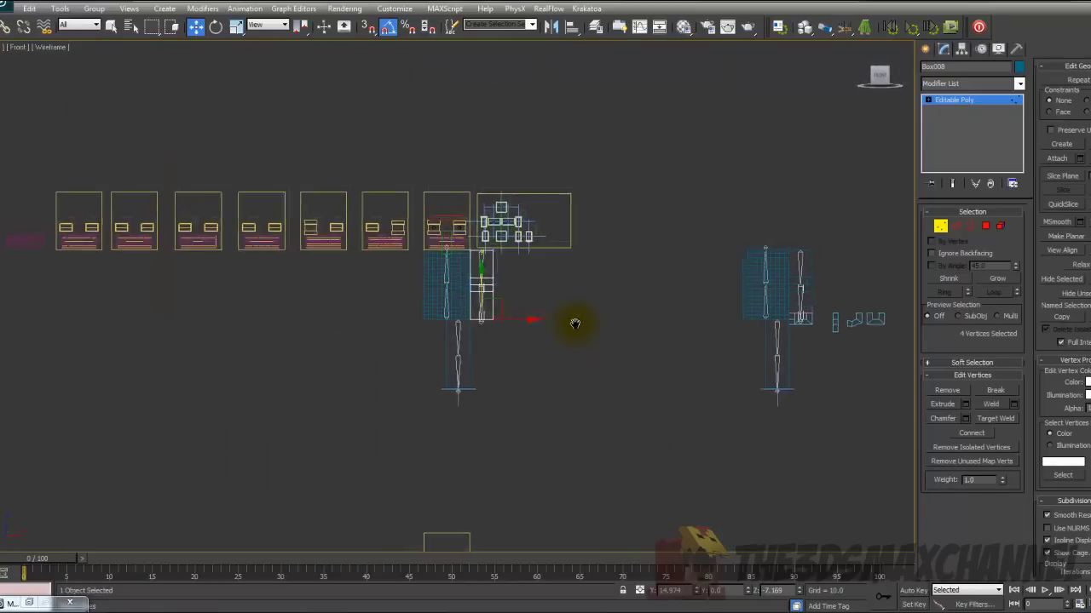
scroll(359, 336, "up", 3)
scroll(685, 278, "up", 2)
middle_click_drag(213, 341, 432, 285)
scroll(434, 288, "up", 1)
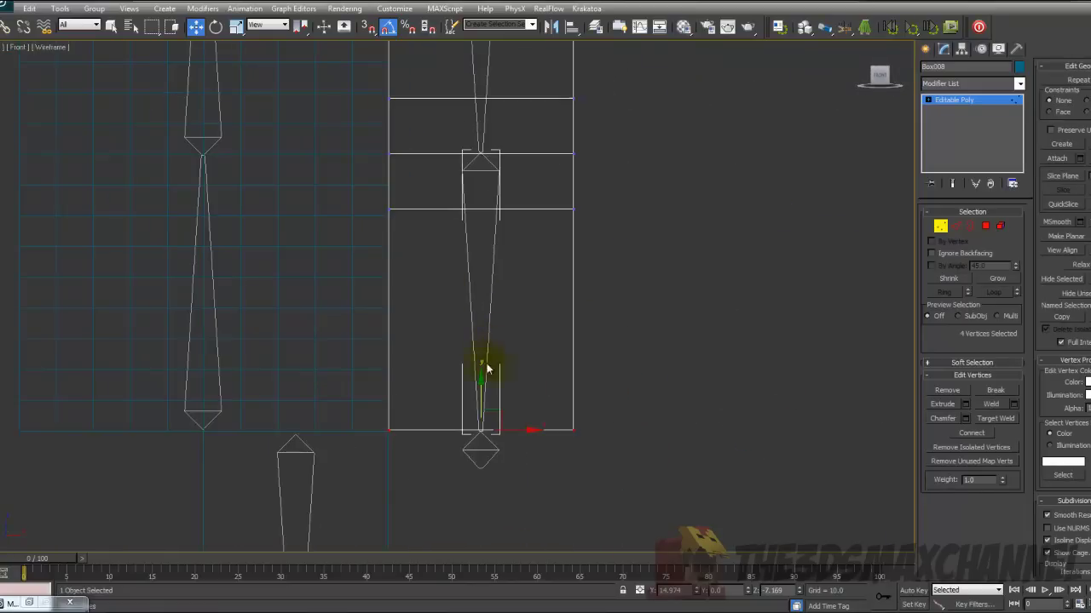
left_click_drag(476, 392, 481, 270)
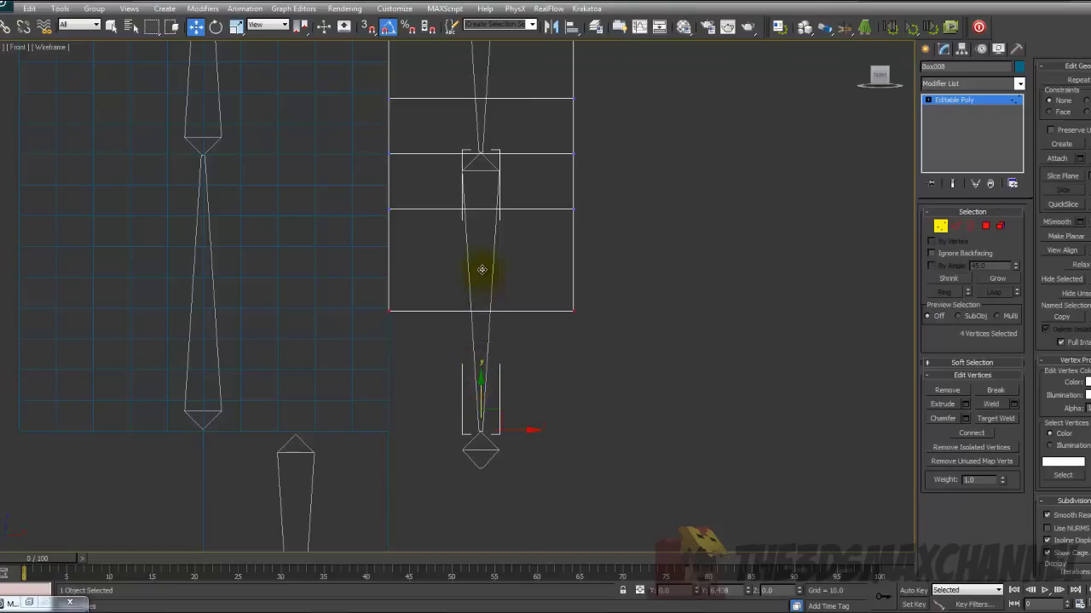
key("F3")
key("F3")
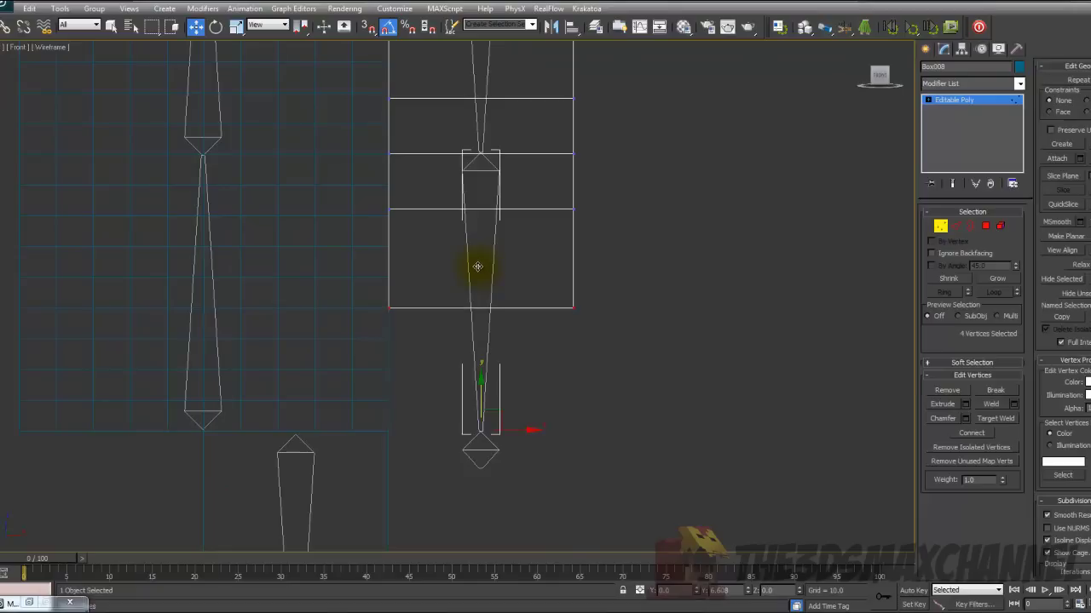
left_click_drag(477, 267, 475, 277)
scroll(501, 288, "down", 6)
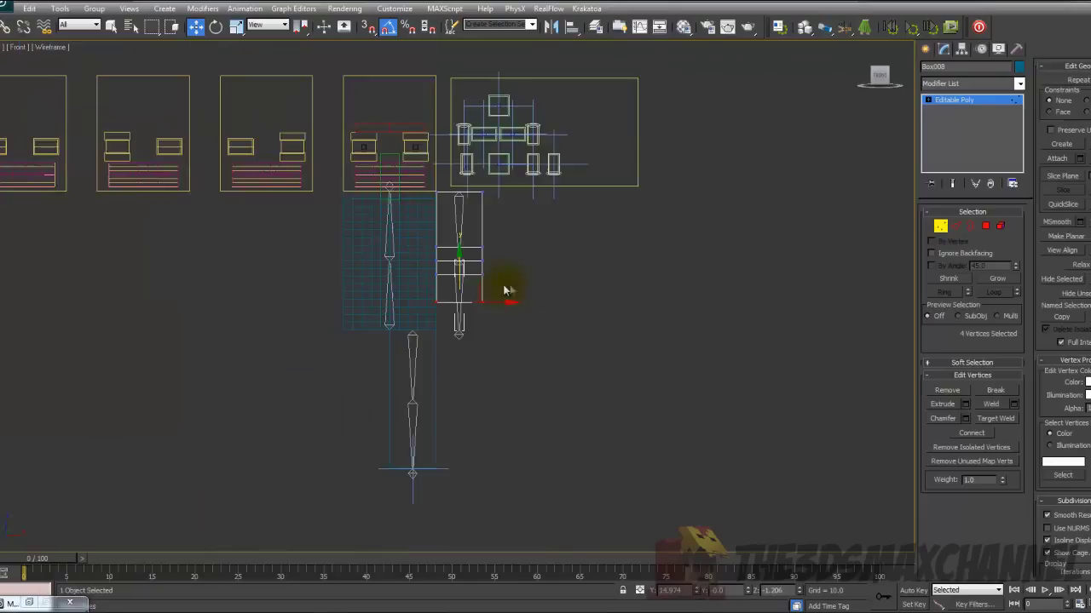
- Compare with the finished arm and lower the bottom vertices to a Z of about -2.87
middle_click_drag(670, 297, 335, 282)
scroll(334, 281, "up", 2)
scroll(334, 281, "up", 6)
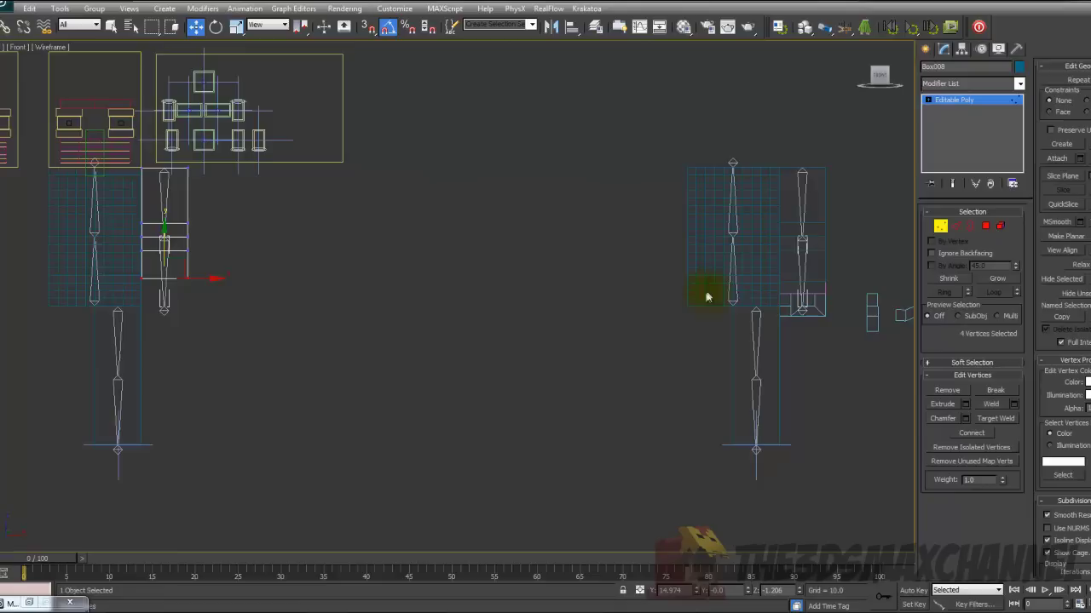
middle_click_drag(326, 281, 606, 295)
scroll(607, 296, "up", 2)
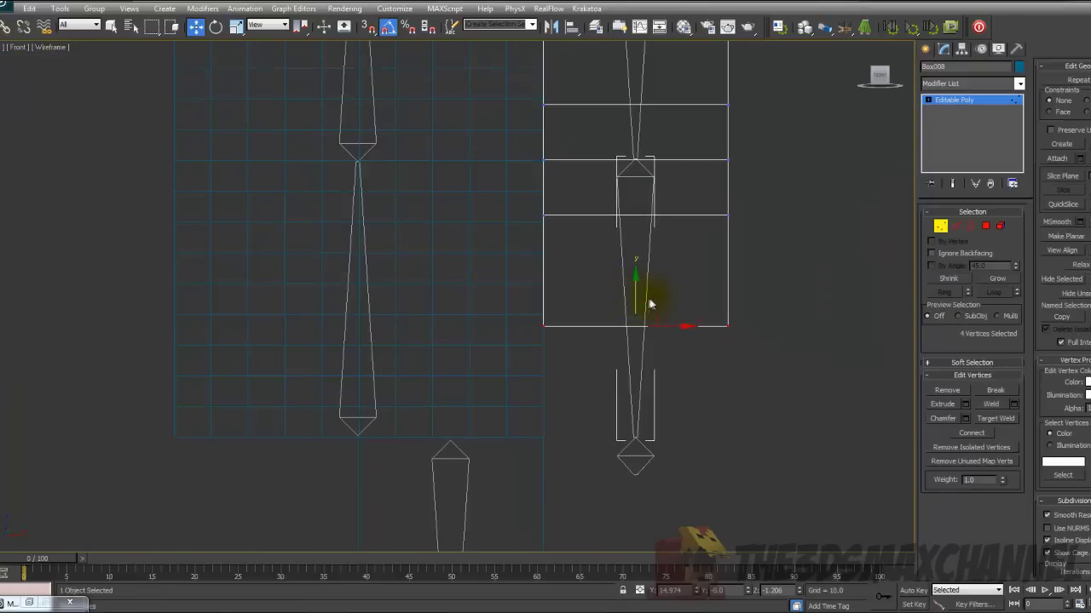
left_click_drag(635, 291, 631, 321)
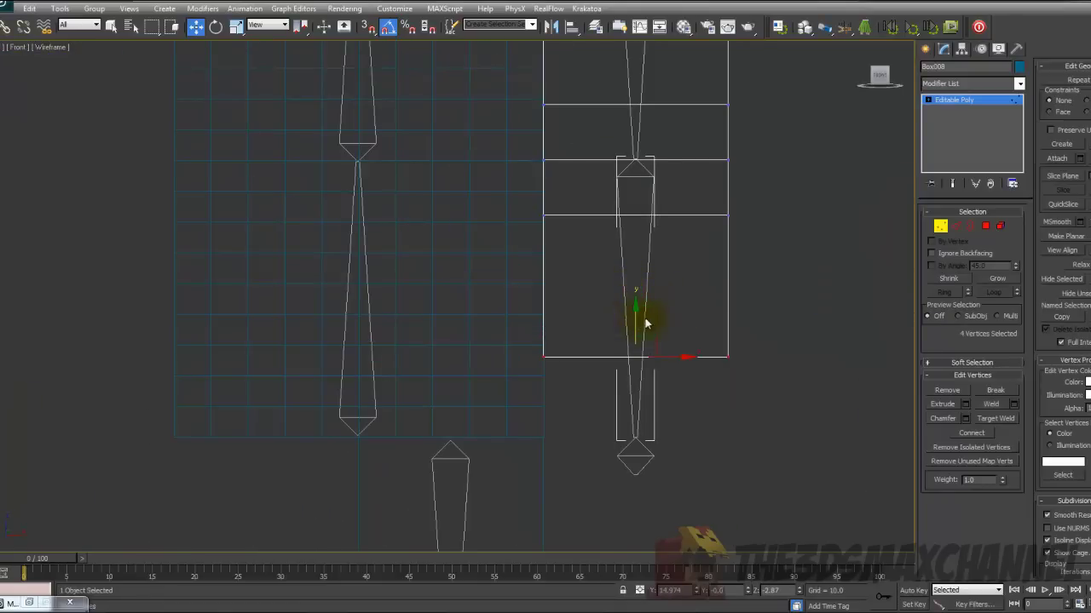
- Return to a shaded perspective view and leave vertex editing on the arm box
mouse_move(645, 316)
middle_mouse_down()
mouse_move(519, 318)
mouse_move(493, 366)
middle_mouse_up()
key("F3")
scroll(520, 320, "down", 2)
key("p")
scroll(522, 322, "down", 4)
scroll(493, 366, "up", 2)
key("F3")
key("F3")
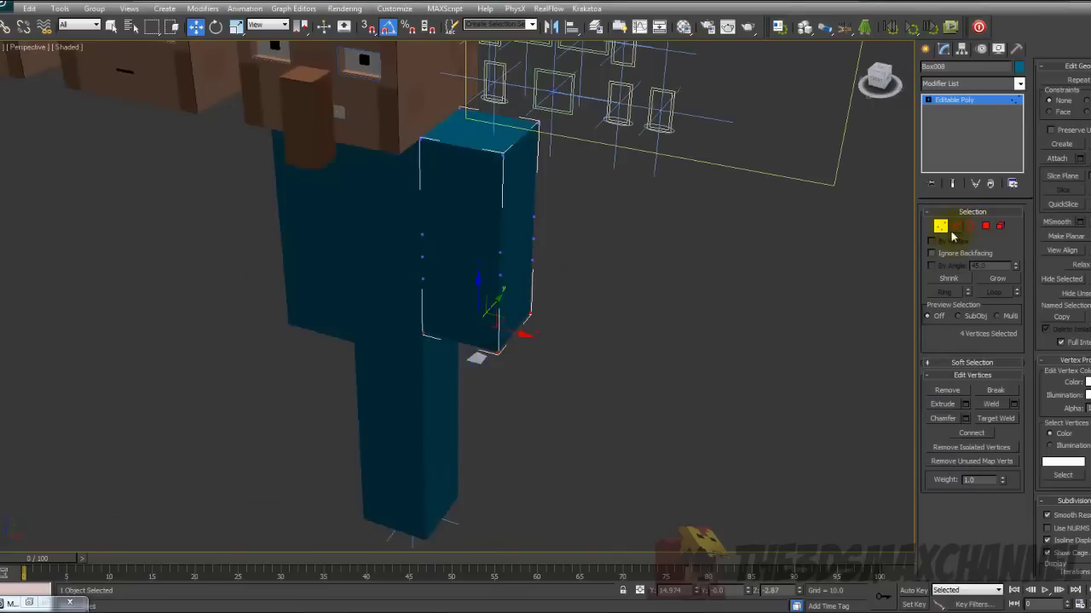
left_click(949, 230)
mouse_move(568, 302)
middle_mouse_down("alt")
mouse_move(623, 275)
mouse_move(628, 335)
mouse_move(611, 304)
mouse_move(604, 310)
mouse_move(602, 279)
middle_mouse_up("alt")
scroll(623, 275, "up", 5)
scroll(583, 285, "down", 2)
key("F3")
key("F3")
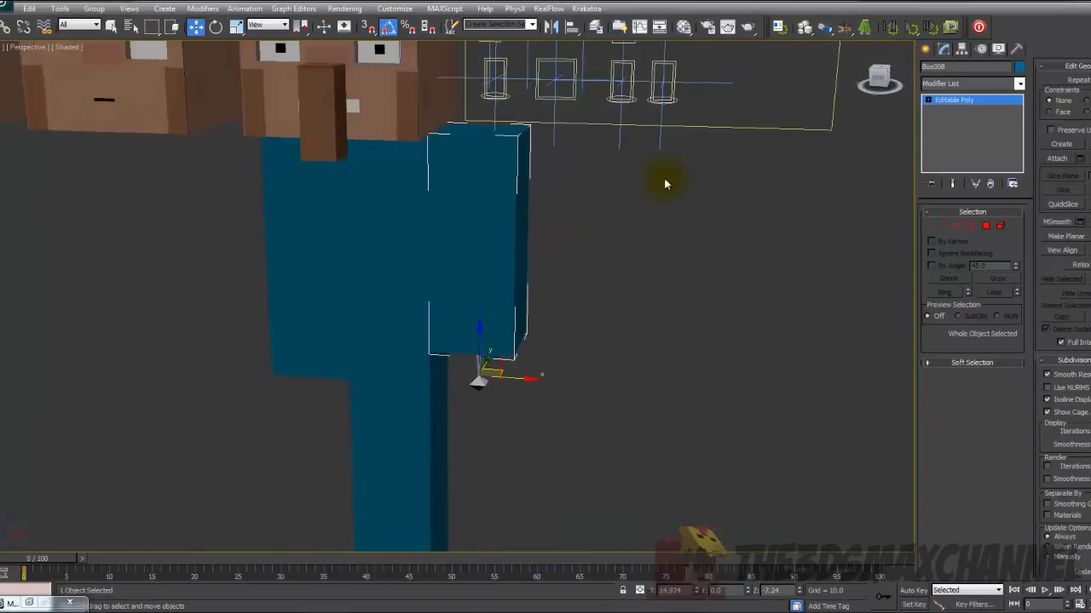
- Add a Skin modifier to the arm box
middle_click_drag(666, 184, 671, 163, "alt")
left_click(951, 83)
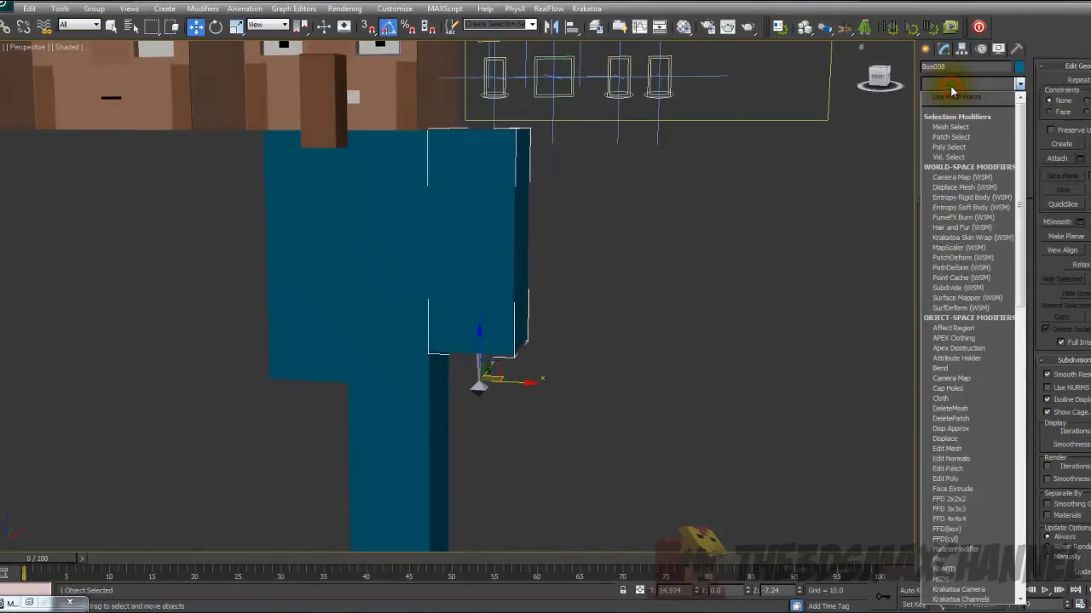
key("s")
key("s")
key("s")
key("s")
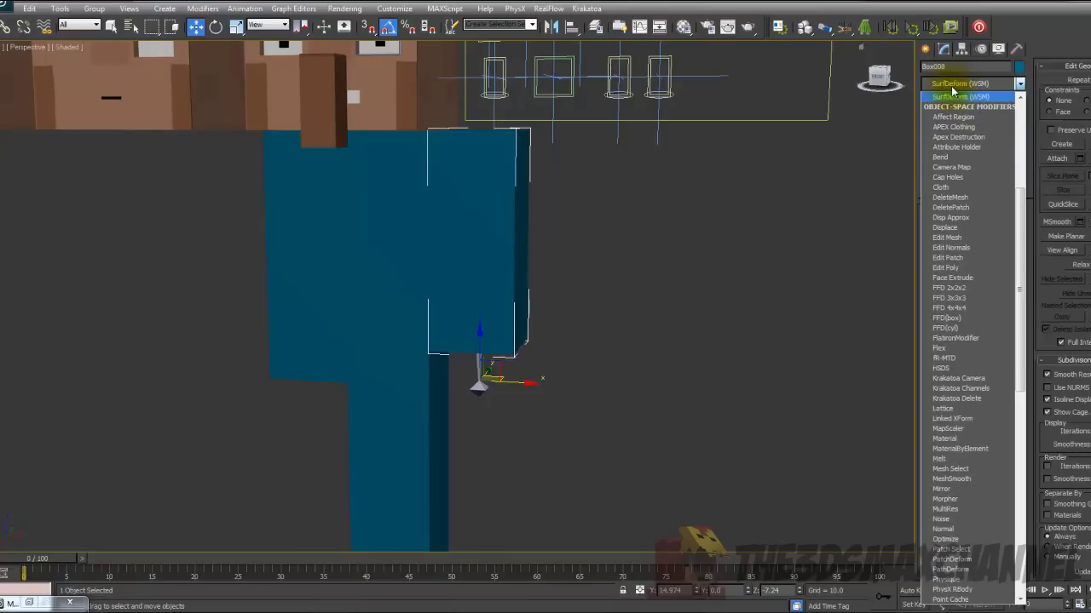
left_click(942, 227)
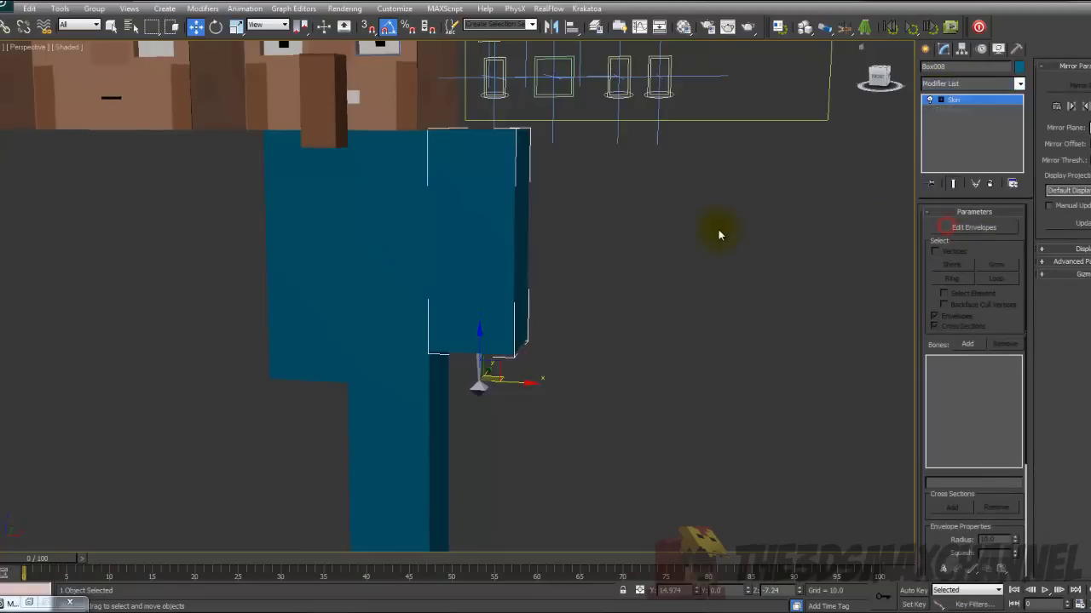
- Display the arm in wireframe and select the upper arm bone to identify it
middle_click_drag(720, 231, 645, 263, "alt")
scroll(634, 253, "up", 4)
key("F3")
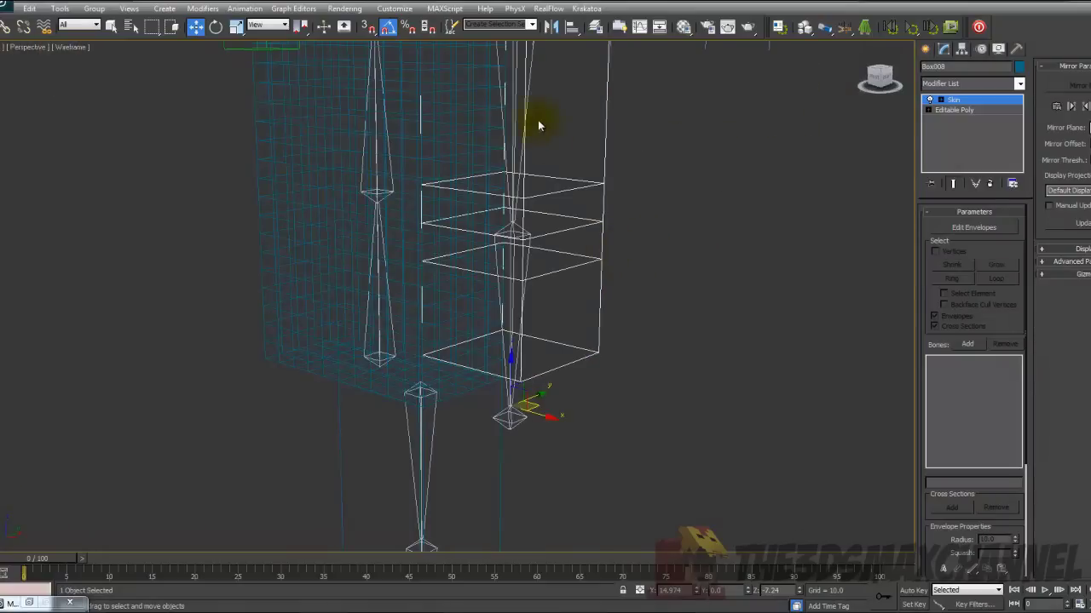
left_click(519, 113)
middle_click_drag(516, 108, 555, 116, "alt")
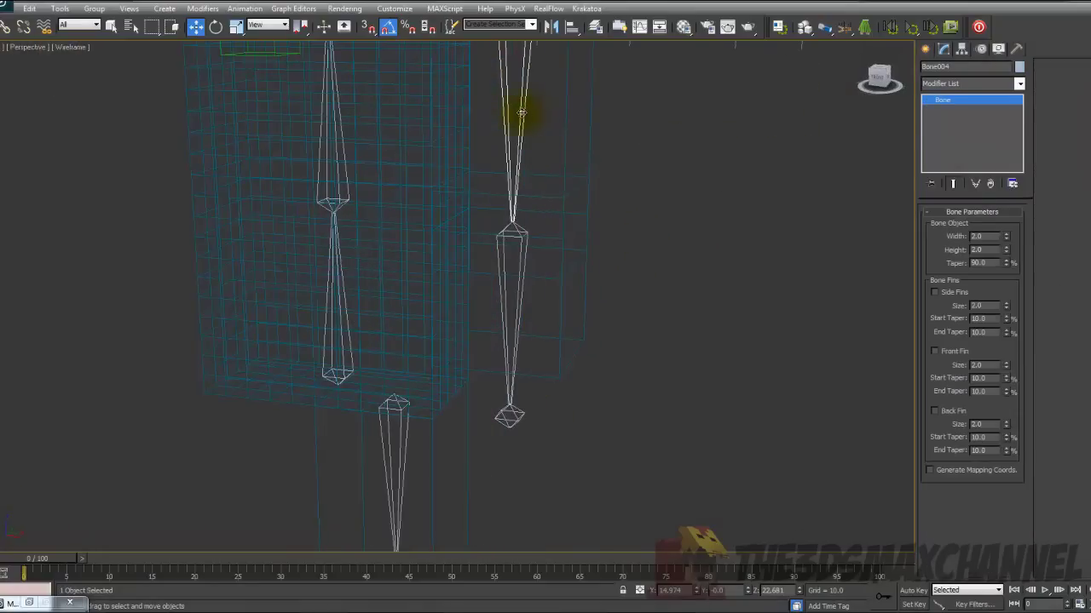
- Rename the three bones of the left arm chain with the base name Left_arm_ and sequential numbering
double_click(522, 113)
scroll(563, 128, "down", 3)
middle_click_drag(783, 159, 788, 209)
scroll(788, 209, "up", 2)
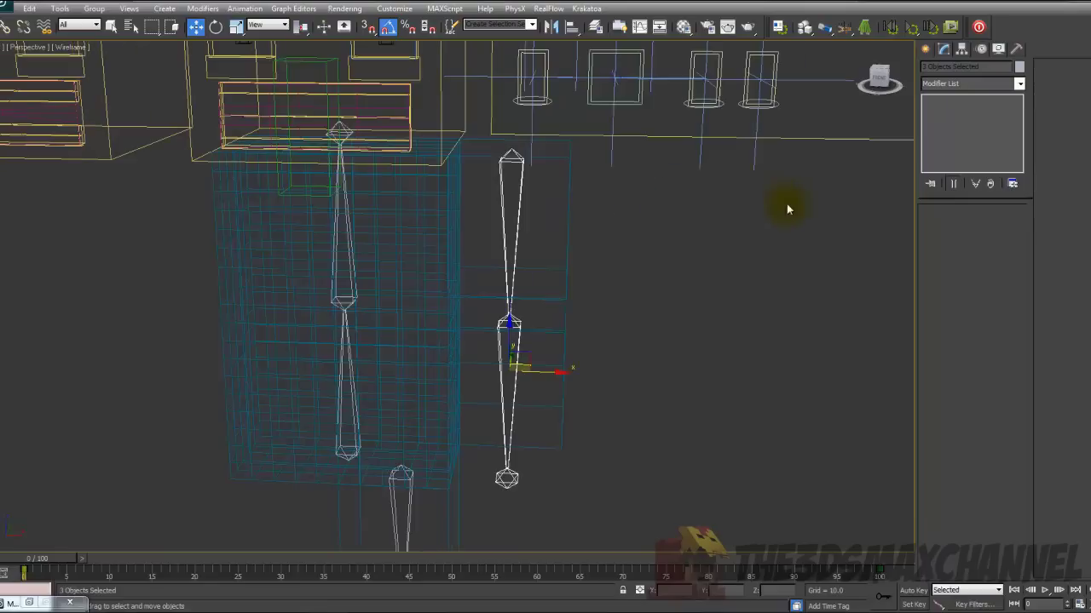
left_click(60, 9)
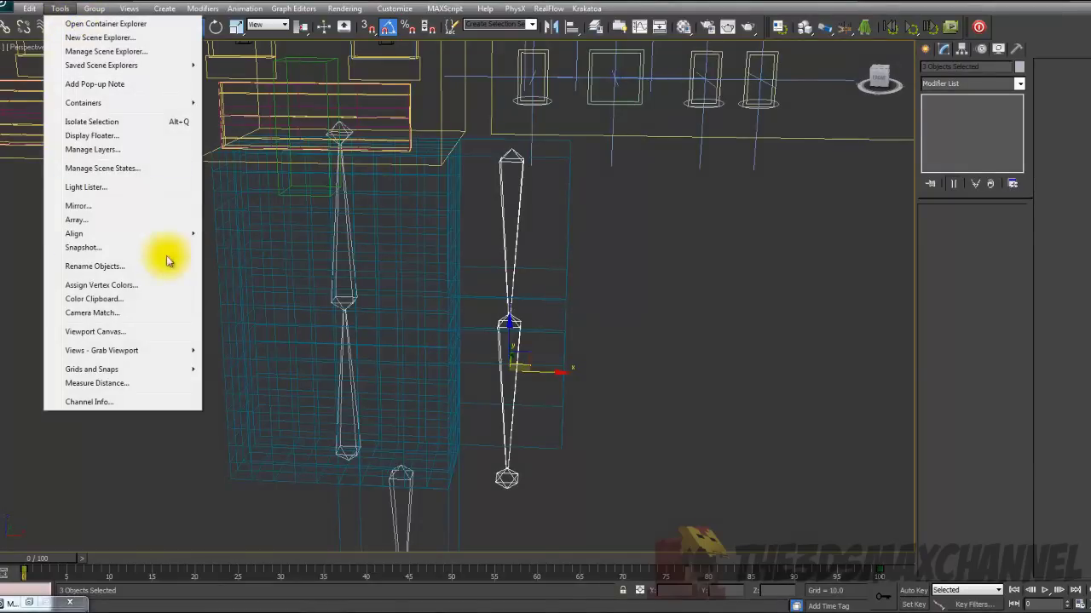
left_click(95, 266)
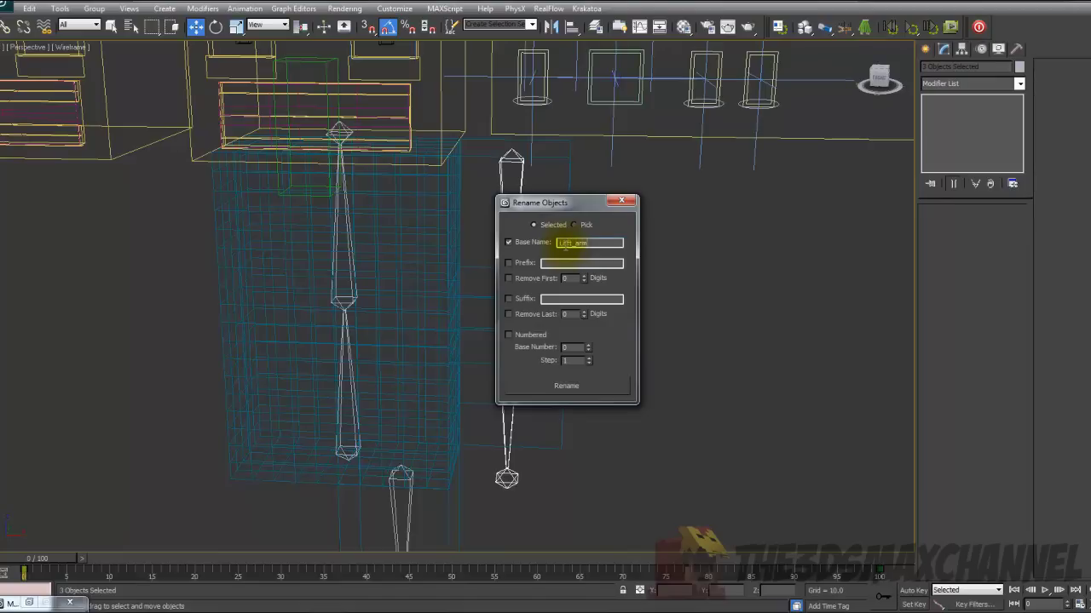
type("_")
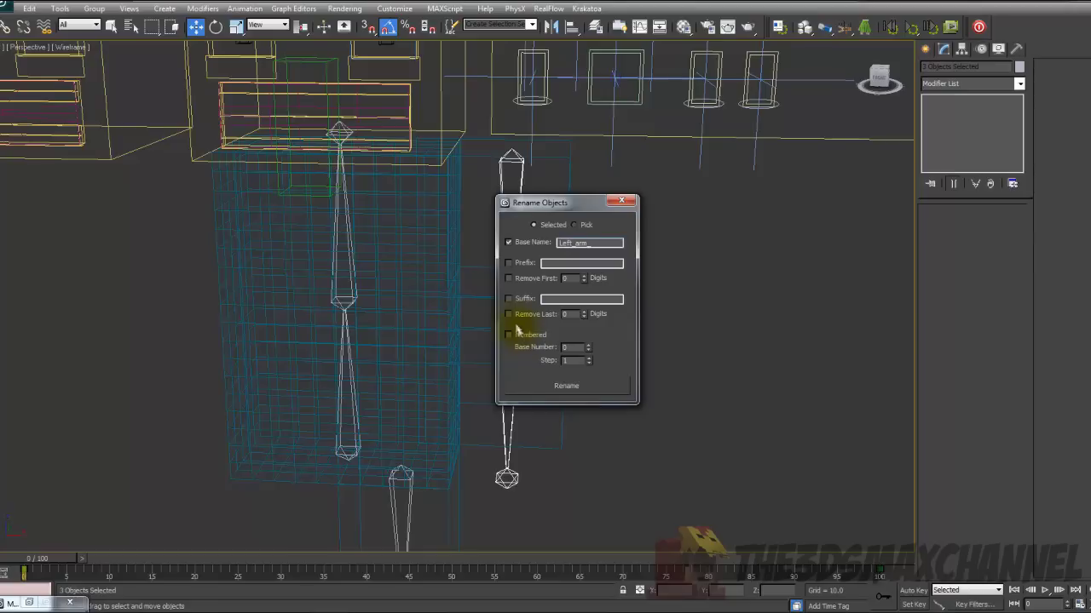
left_click(588, 386)
left_click(621, 201)
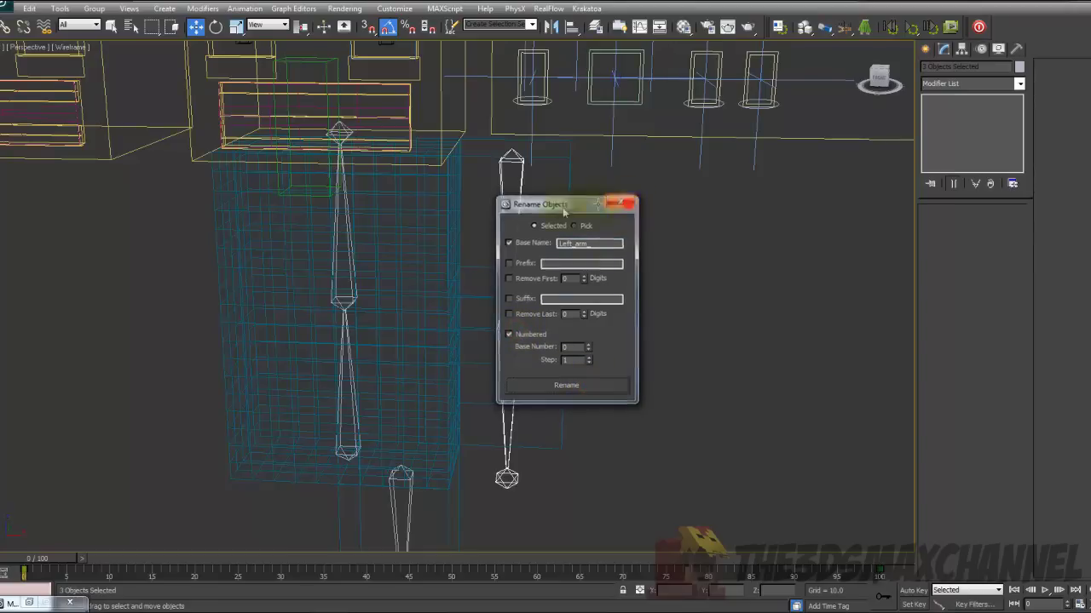
- Add the bones Left_arm_00, Left_arm_01 and Left_arm_02 to the arm box's Skin modifier
left_click(569, 194)
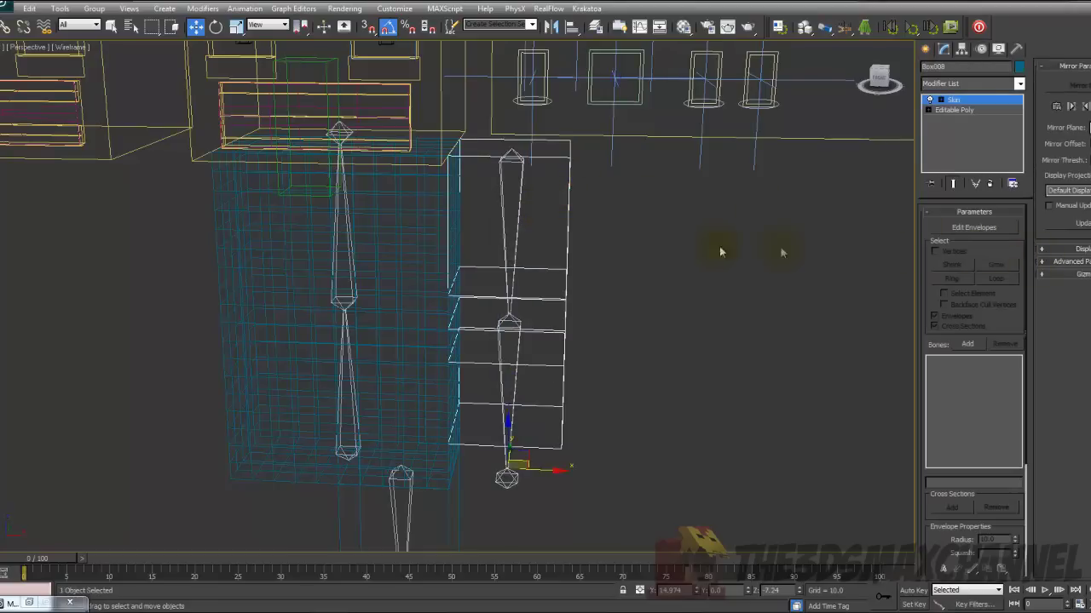
middle_click_drag(720, 248, 716, 223)
scroll(707, 203, "down", 2)
scroll(709, 209, "up", 2)
middle_click_drag(744, 328, 750, 265)
scroll(721, 256, "down", 2)
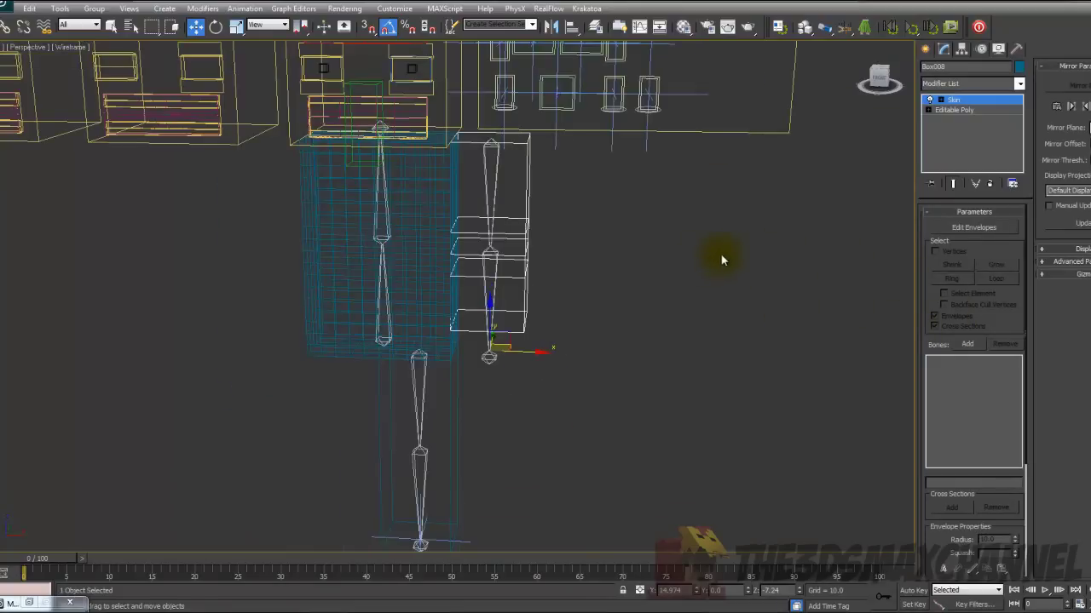
scroll(887, 322, "up", 2)
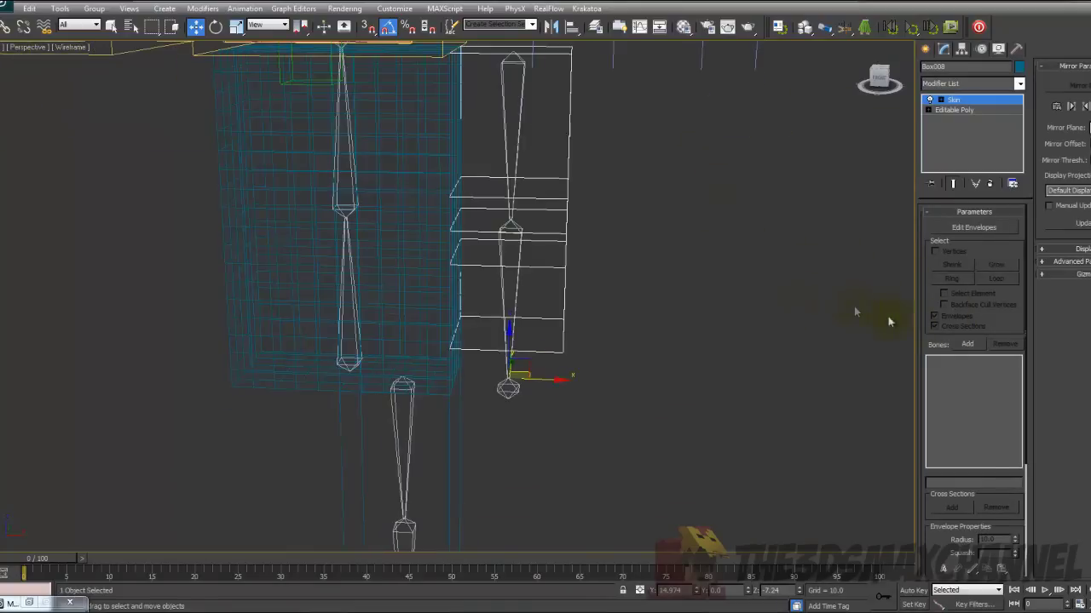
left_click(969, 346)
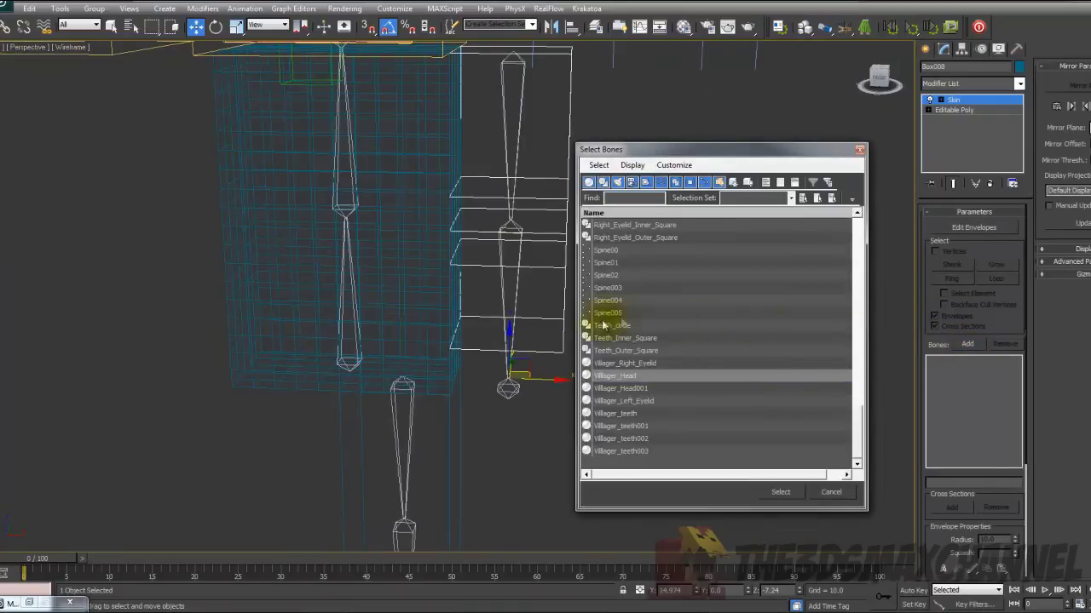
left_click(630, 275)
scroll(634, 274, "up", 5)
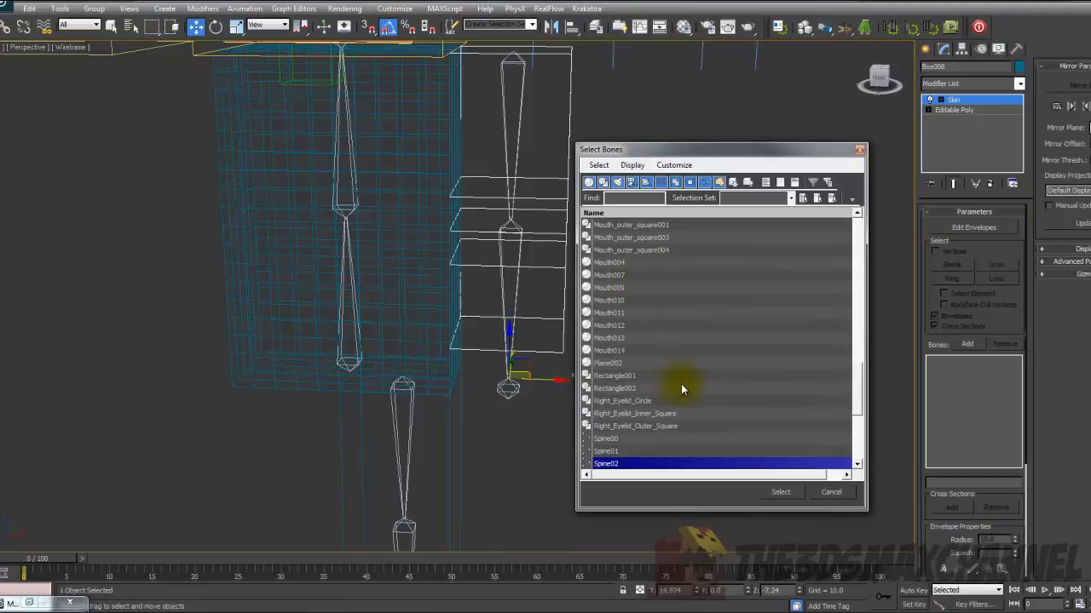
scroll(681, 384, "up", 9)
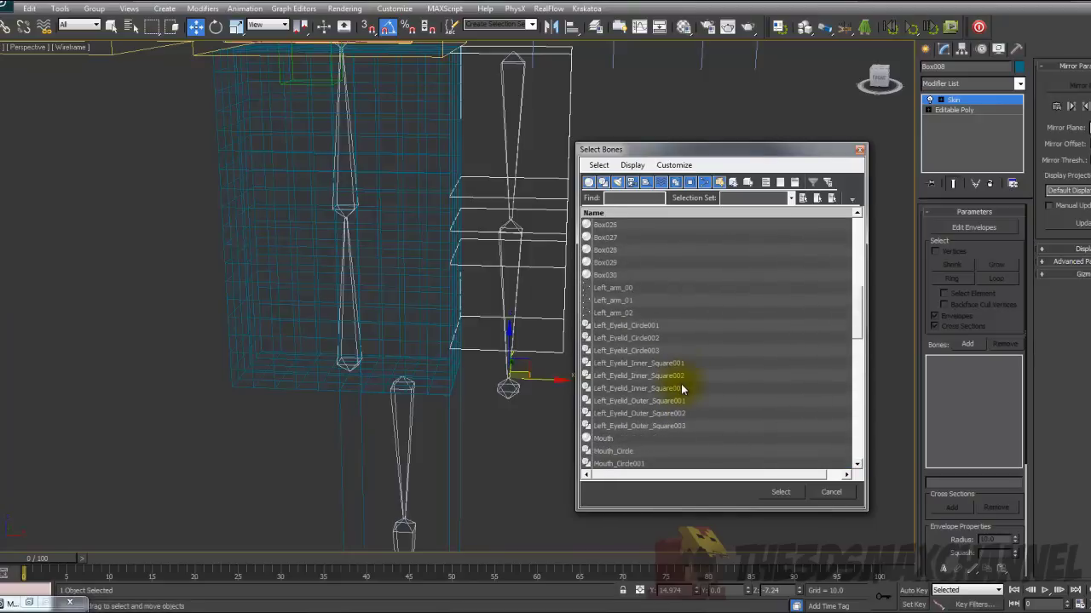
left_click(613, 288)
left_click(613, 313, "shift")
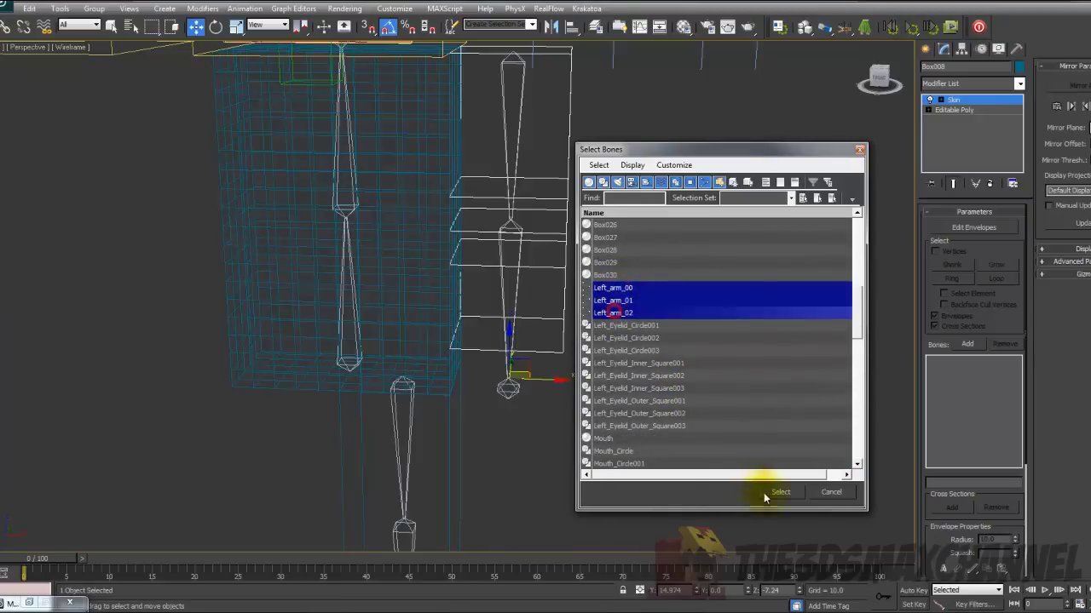
left_click(779, 493)
- Select the forearm bone Left_arm_01 below the elbow in wireframe display
scroll(698, 387, "down", 3)
scroll(431, 416, "up", 4)
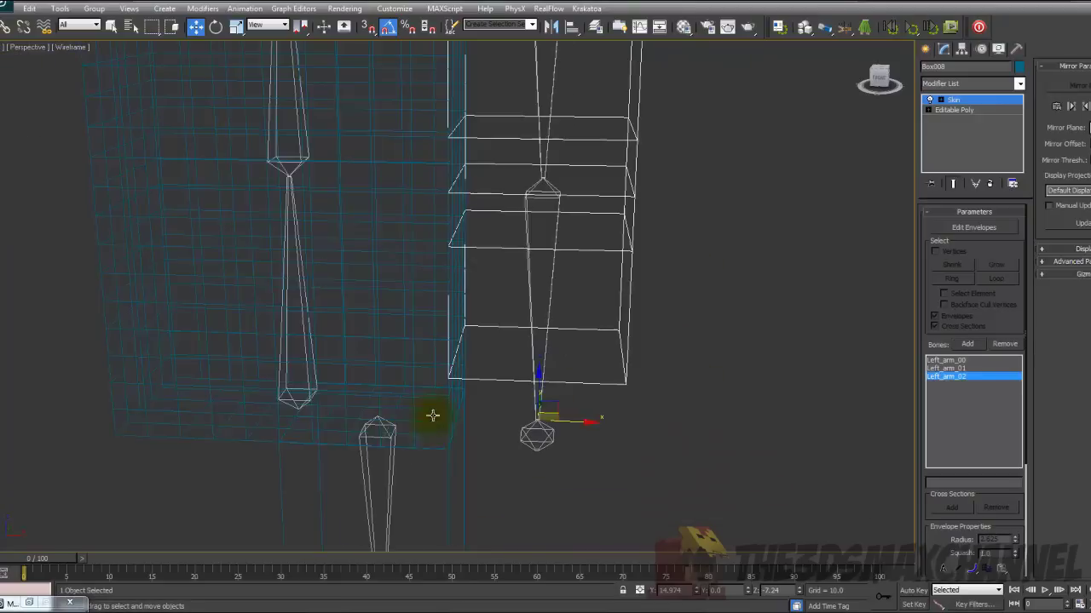
key("F3")
scroll(354, 473, "up", 4)
scroll(512, 432, "down", 3)
key("F3")
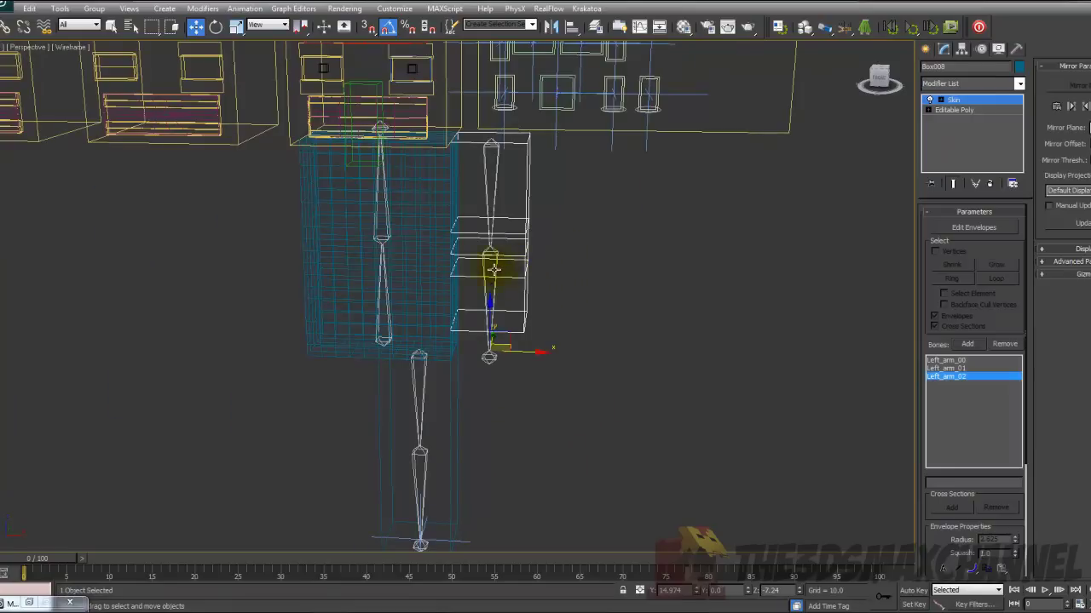
left_click(493, 270)
middle_click_drag(504, 341, 499, 349, "alt")
scroll(486, 379, "up", 3)
middle_click_drag(475, 409, 397, 397, "alt")
scroll(455, 397, "up", 4)
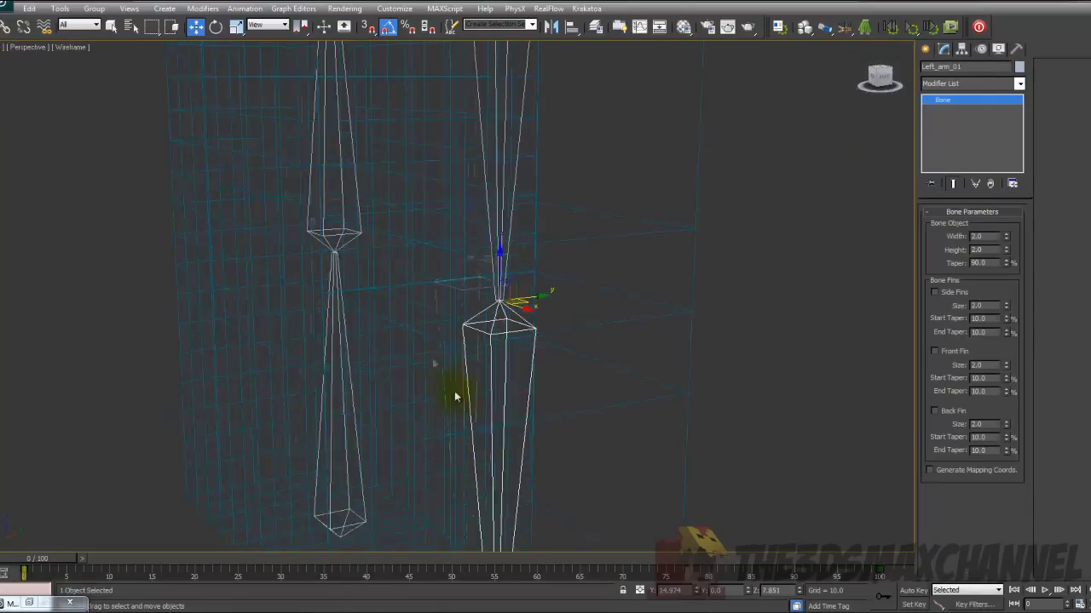
scroll(382, 312, "down", 4)
scroll(434, 312, "up", 3)
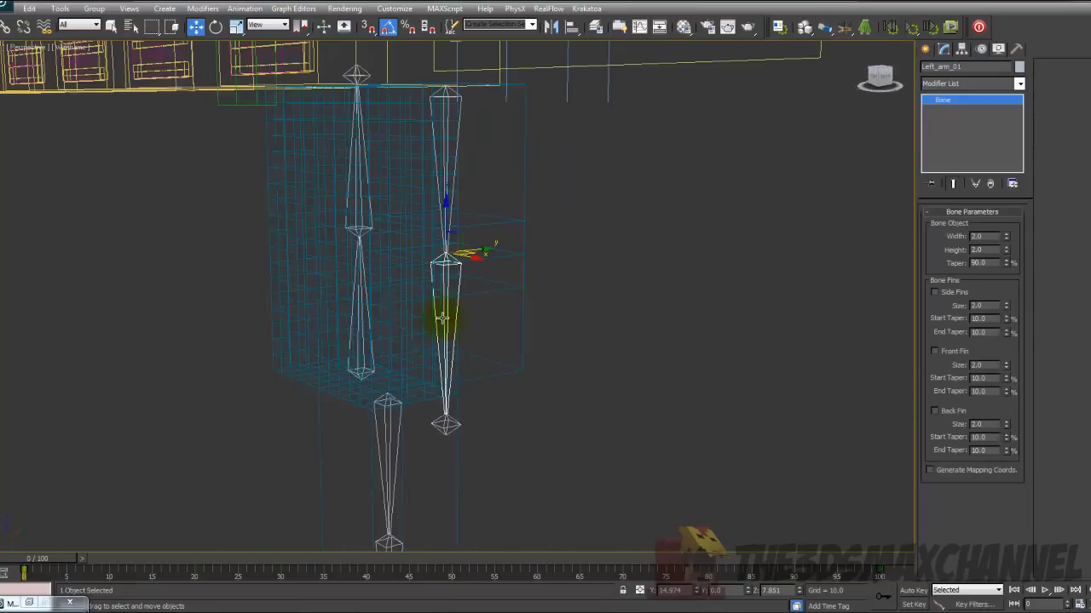
scroll(442, 317, "up", 2)
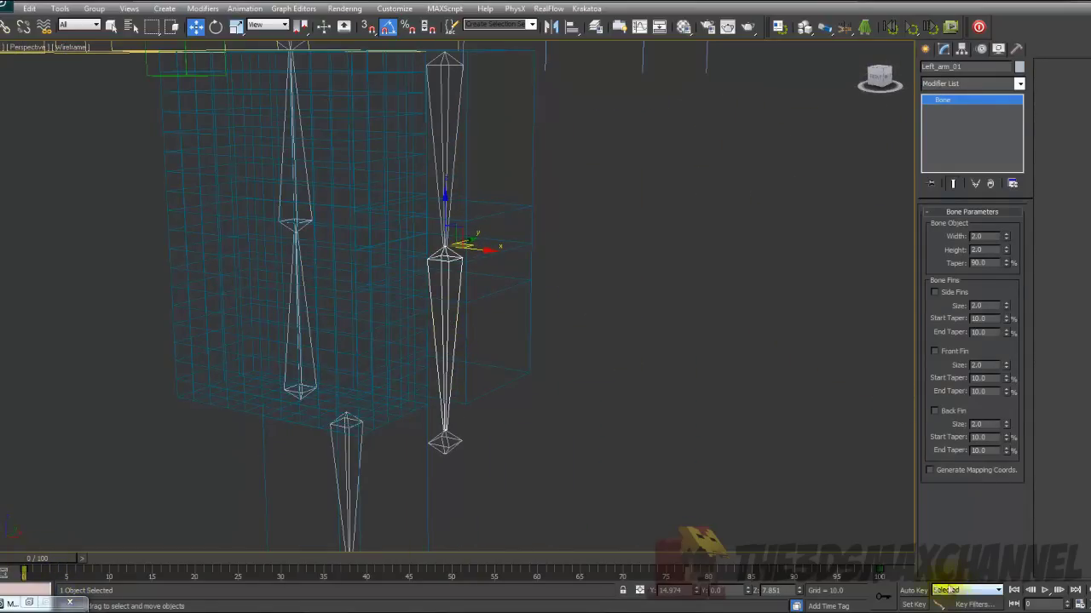
- With Auto Key on at frame 100, rotate the forearm bone forward about 90 degrees in shaded display
left_click_drag(895, 575, 442, 599)
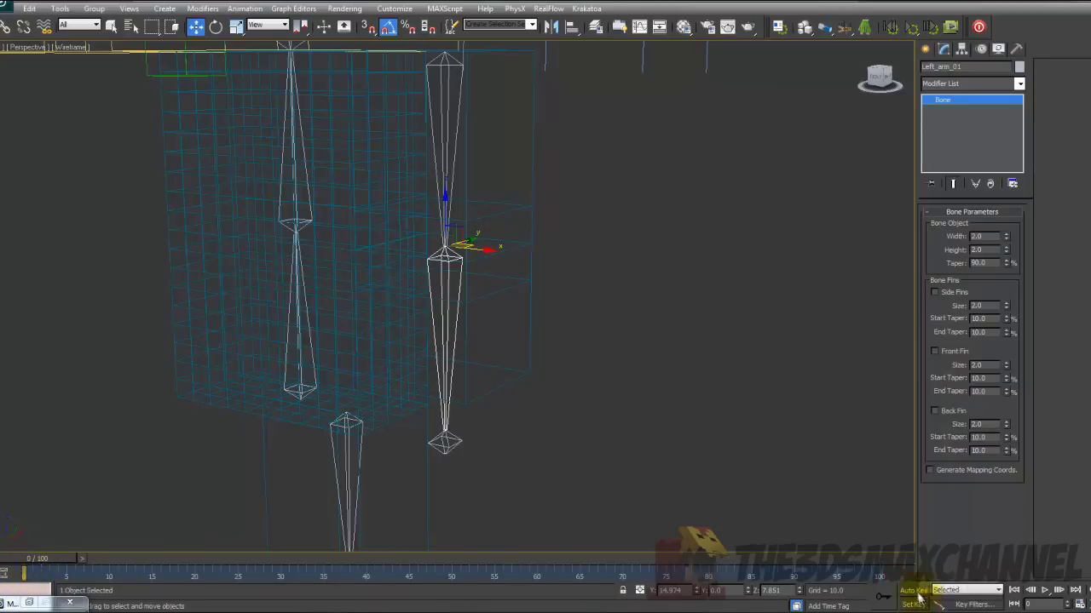
left_click(913, 590)
left_click(903, 559)
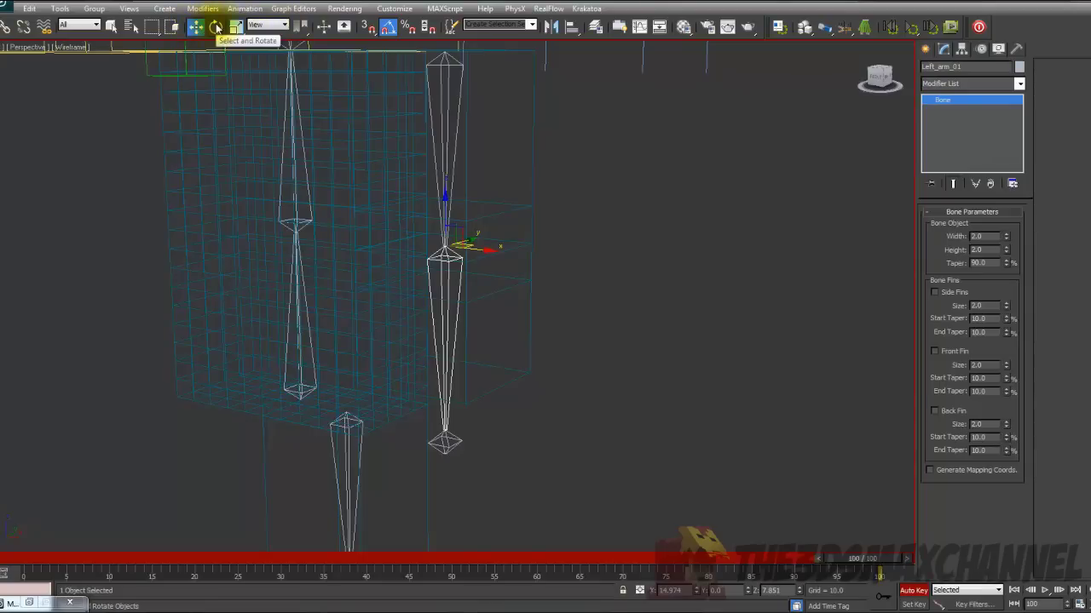
left_click(214, 27)
mouse_move(417, 244)
middle_mouse_down()
mouse_move(431, 350)
mouse_move(390, 348)
middle_mouse_up()
scroll(432, 350, "down", 3)
key("F3")
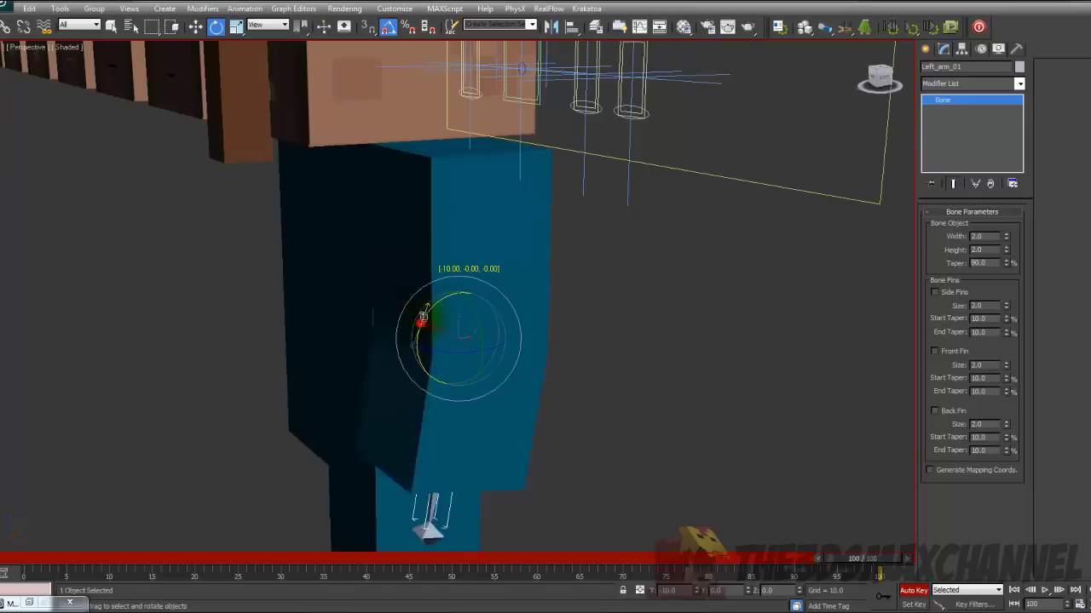
left_click_drag(422, 317, 453, 271)
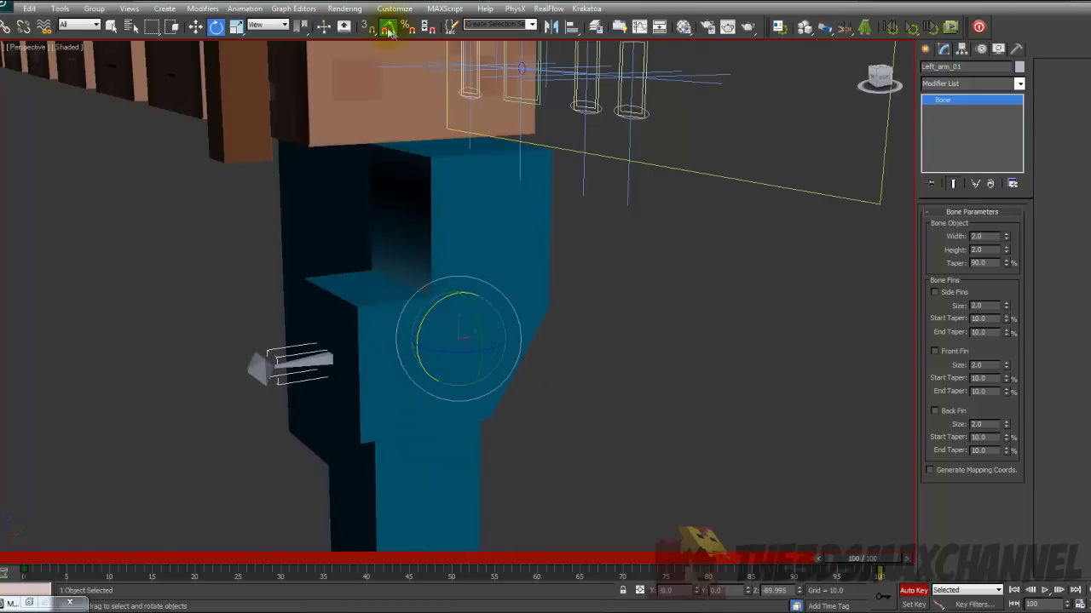
- Show edged faces, turn off Auto Key and scrub the elbow bend, returning to frame 0
mouse_move(407, 329)
middle_mouse_down("alt")
mouse_move(560, 314)
mouse_move(434, 356)
mouse_move(387, 316)
mouse_move(512, 341)
middle_mouse_up("alt")
key("F4")
left_click(915, 590)
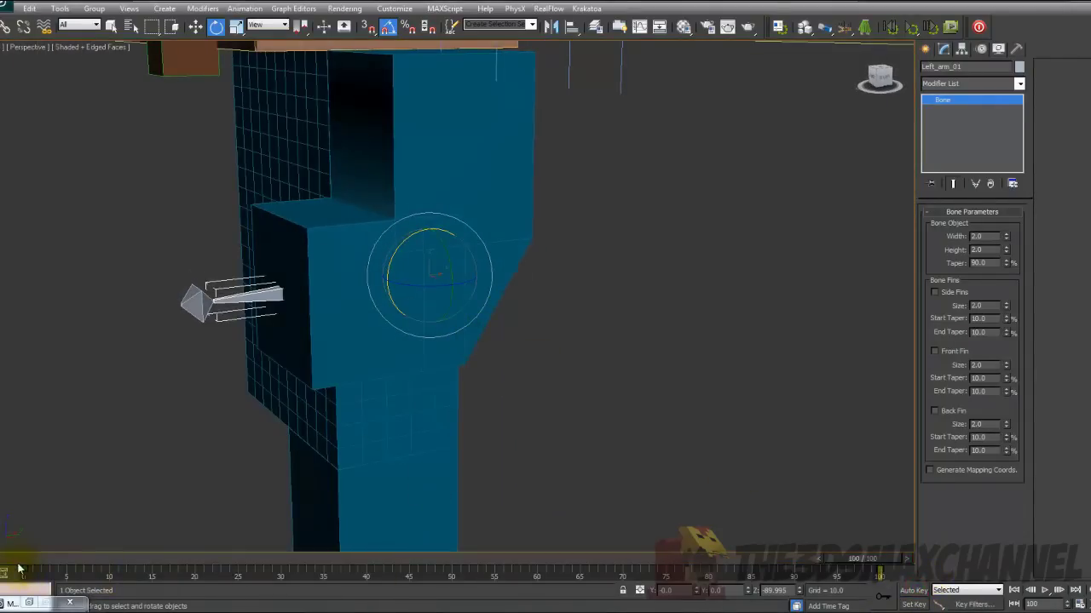
left_click_drag(19, 564, 960, 611)
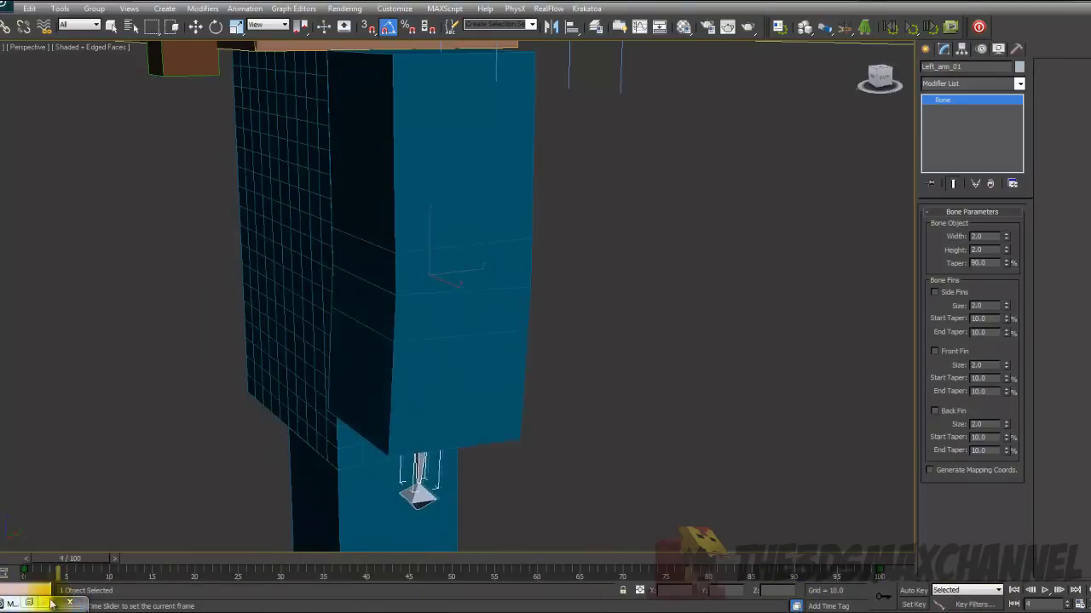
key("/")
key("e")
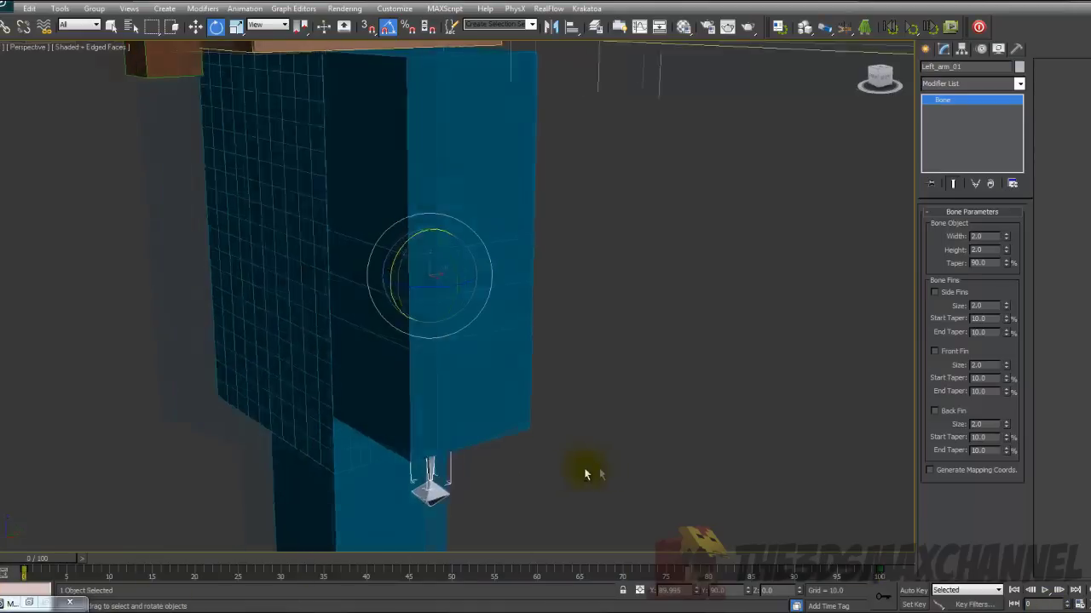
- Select the skinned arm box and move the animation to the fully bent pose at frame 100
left_click(410, 350)
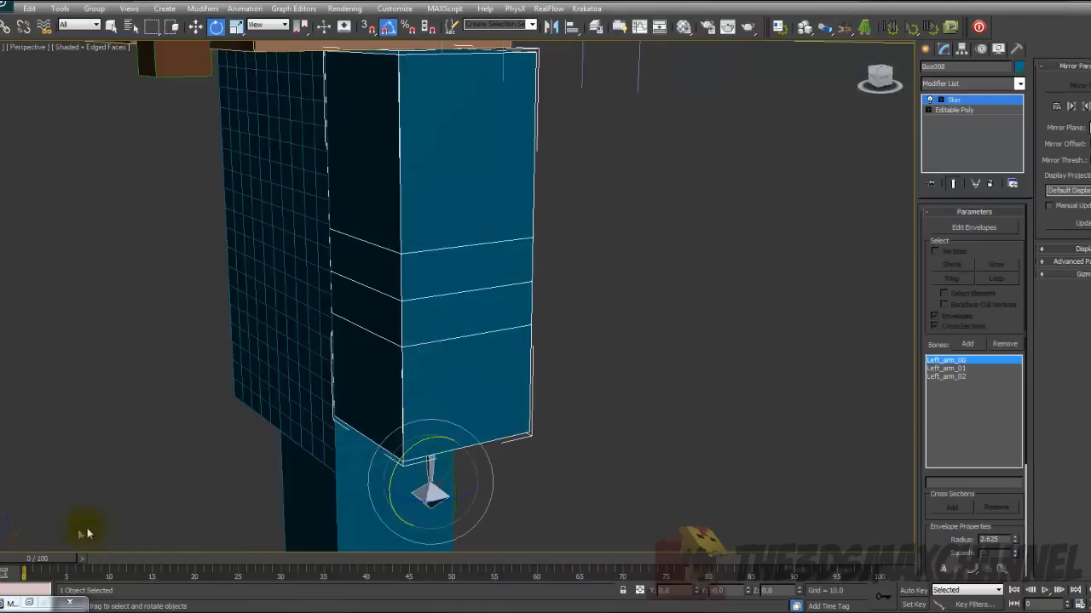
mouse_move(28, 558)
left_mouse_down()
mouse_move(864, 558)
mouse_move(718, 588)
mouse_move(475, 579)
mouse_move(856, 585)
left_mouse_up()
key("F4")
key("F3")
key("F3")
key("F4")
key("e")
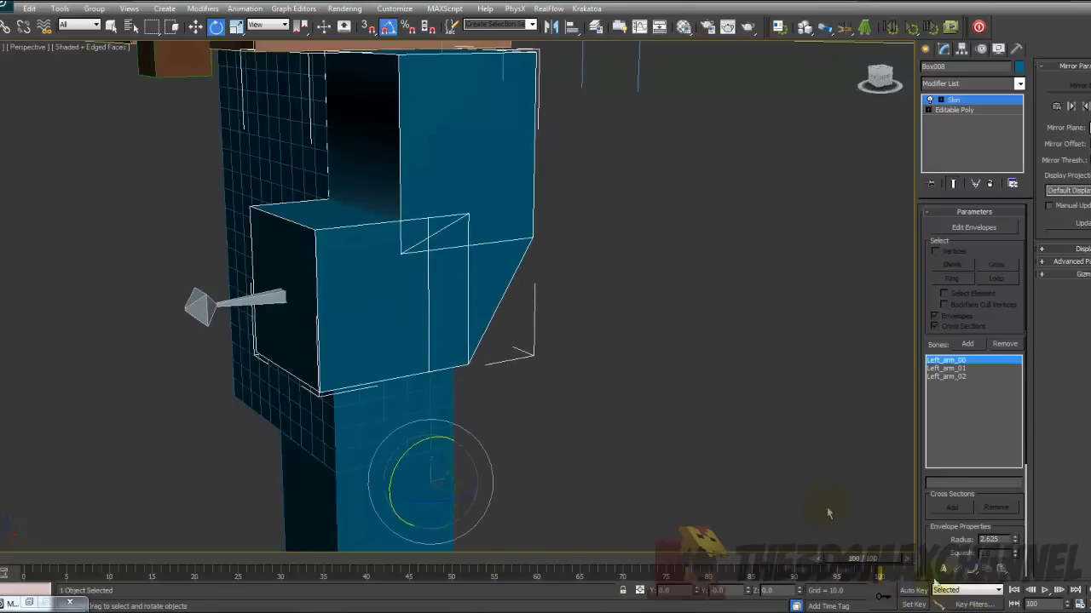
- Examine how the arm mesh deforms around the bent elbow from several angles
mouse_move(826, 509)
middle_mouse_down("alt")
mouse_move(482, 349)
mouse_move(415, 350)
mouse_move(368, 368)
mouse_move(394, 327)
mouse_move(428, 372)
mouse_move(502, 389)
mouse_move(504, 349)
mouse_move(518, 376)
mouse_move(511, 324)
mouse_move(527, 359)
middle_mouse_up("alt")
scroll(429, 372, "up", 3)
scroll(518, 376, "down", 3)
middle_click_drag(729, 266, 725, 324, "alt")
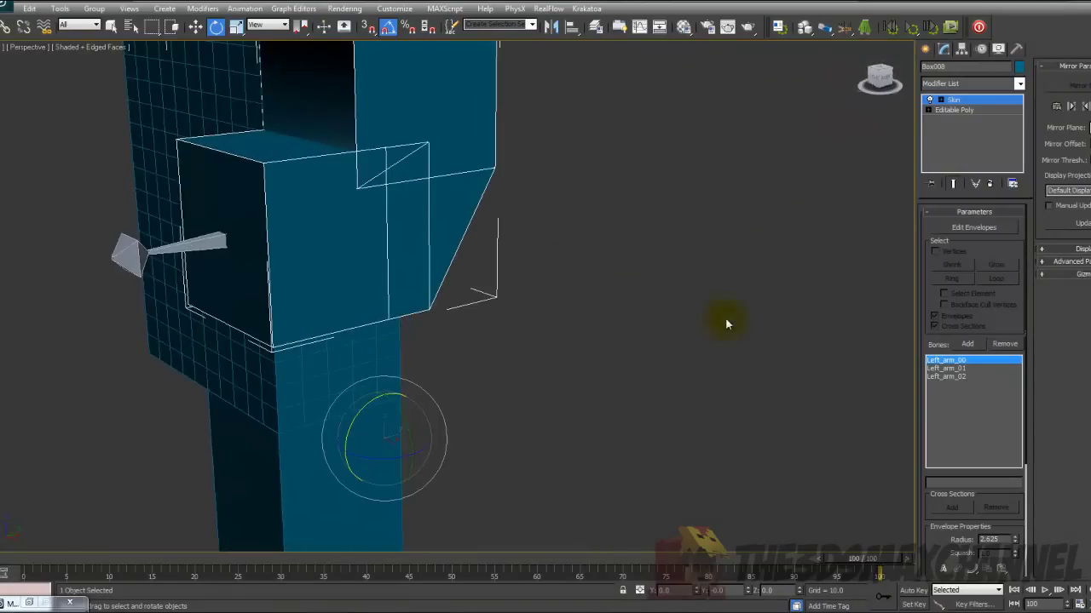
middle_click_drag(634, 320, 885, 290, "alt")
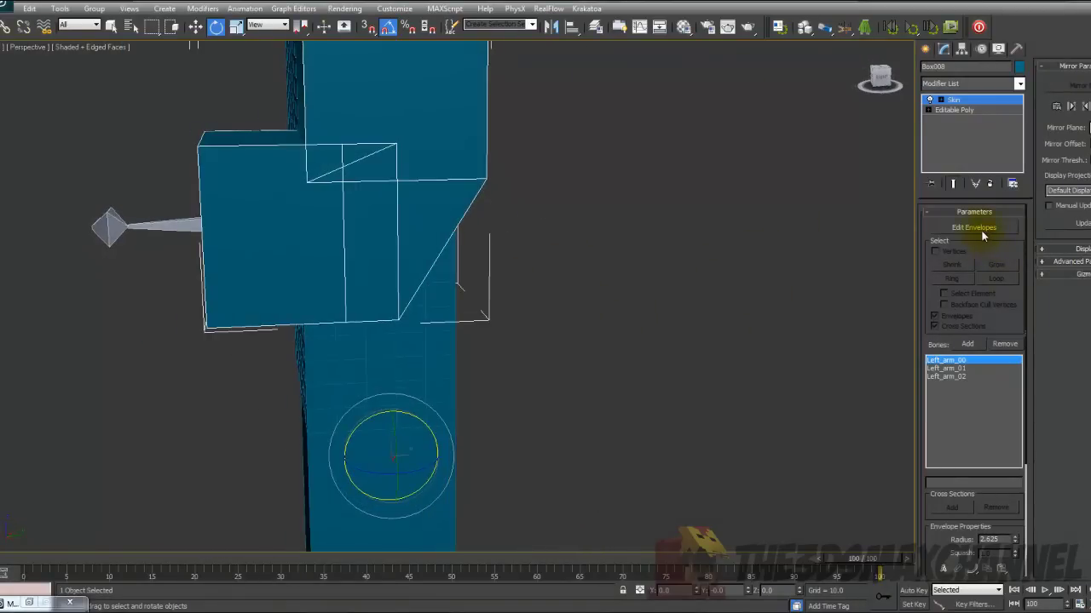
scroll(648, 307, "down", 6)
scroll(662, 310, "up", 5)
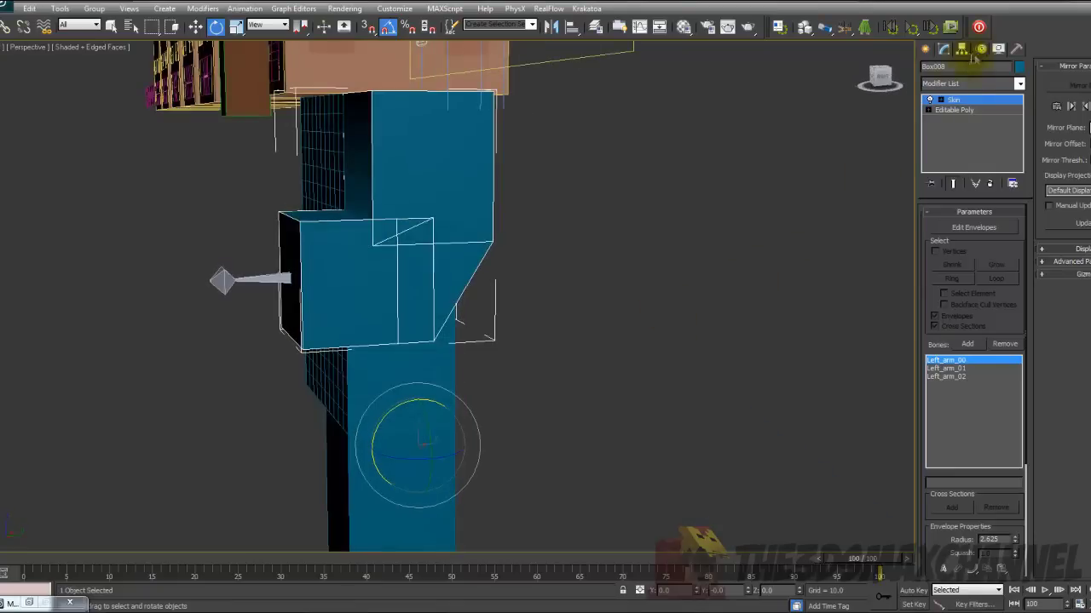
scroll(644, 274, "down", 2)
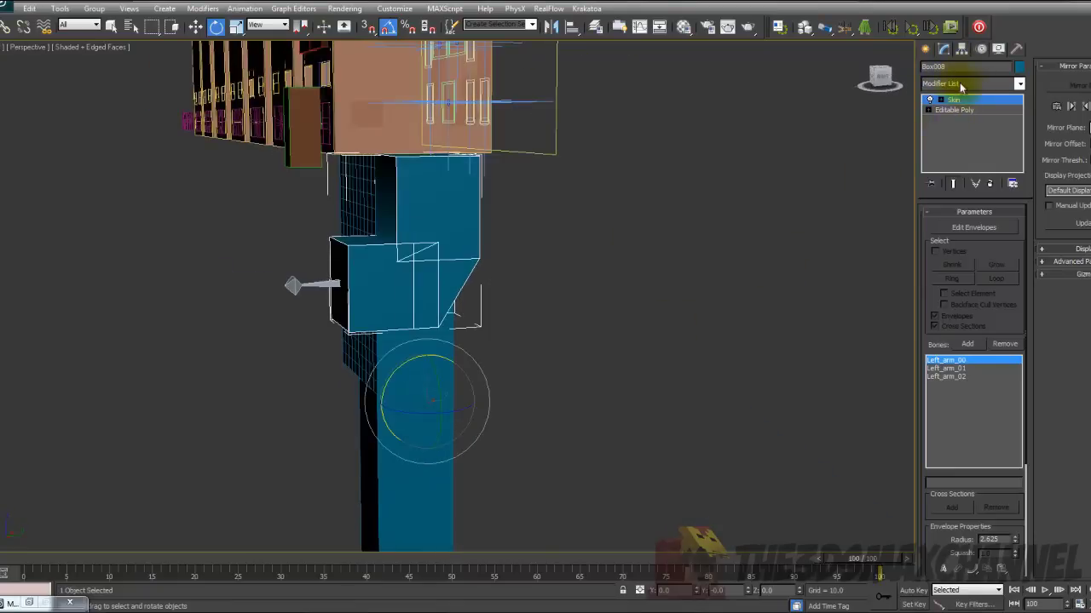
- Add a Skin Morph modifier on top of the arm box's Skin modifier
left_click(961, 85)
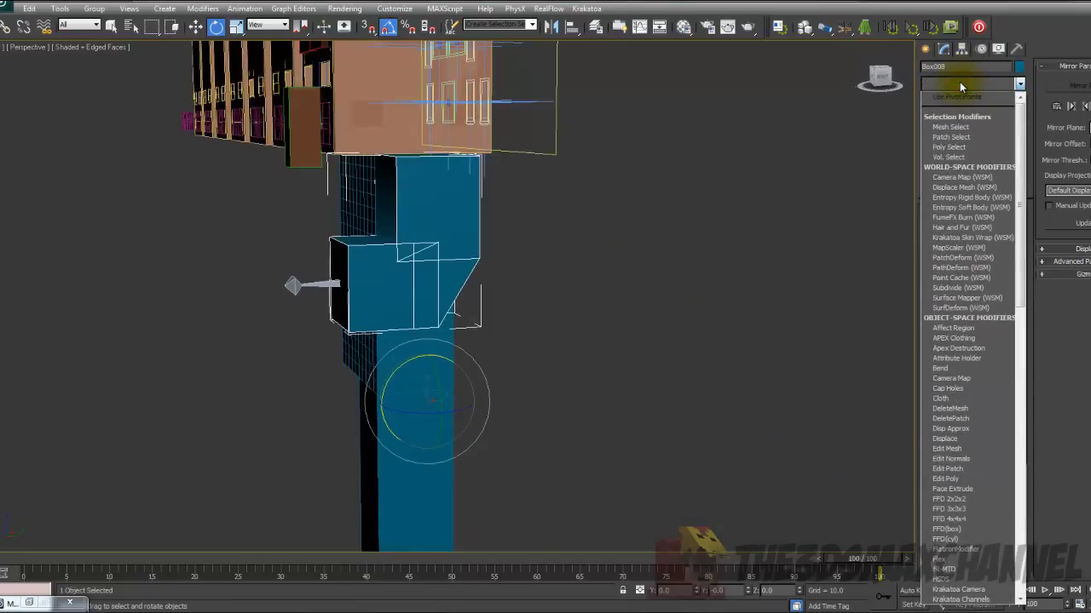
key("s")
key("s")
key("s")
key("s")
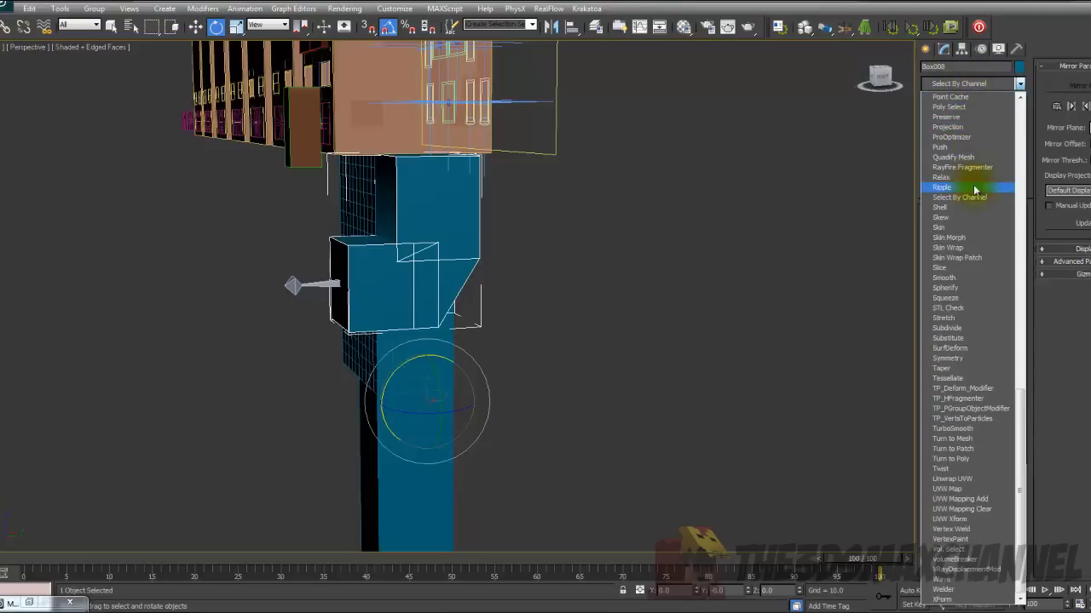
left_click(971, 238)
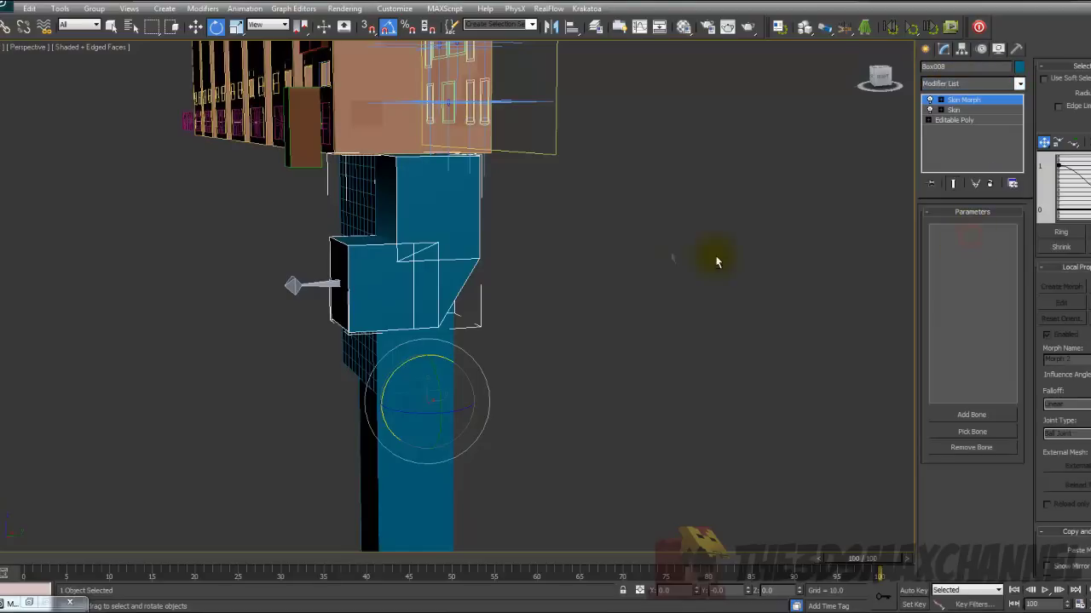
- Add the bone Left_arm_01 to the Skin Morph modifier's bone list
mouse_move(713, 253)
middle_mouse_down("alt")
mouse_move(657, 270)
mouse_move(679, 262)
mouse_move(663, 259)
middle_mouse_up("alt")
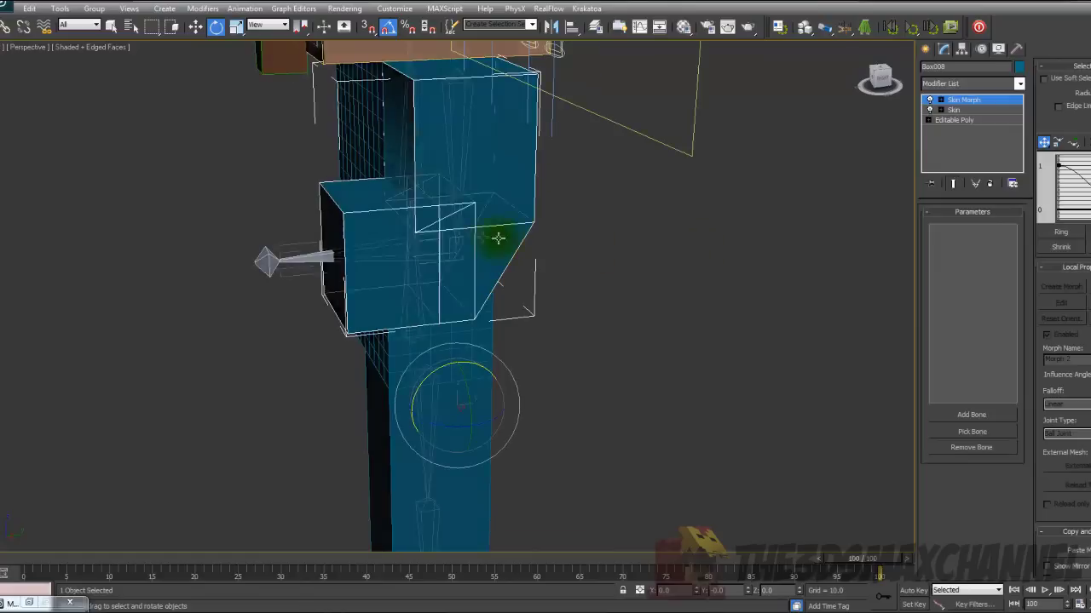
key("F3")
key("F3")
left_click(970, 414)
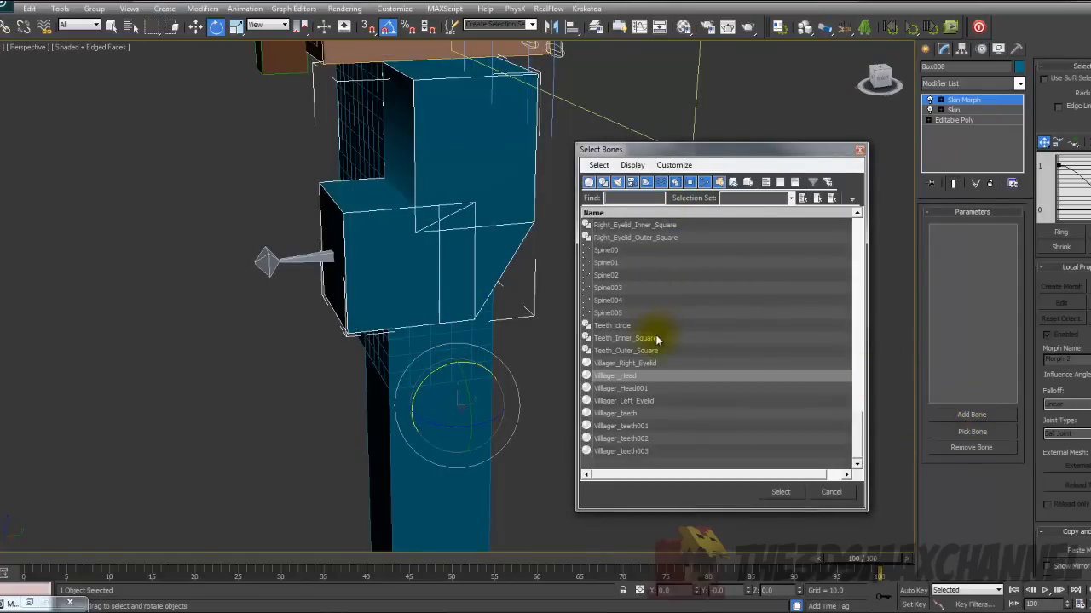
scroll(652, 292, "up", 15)
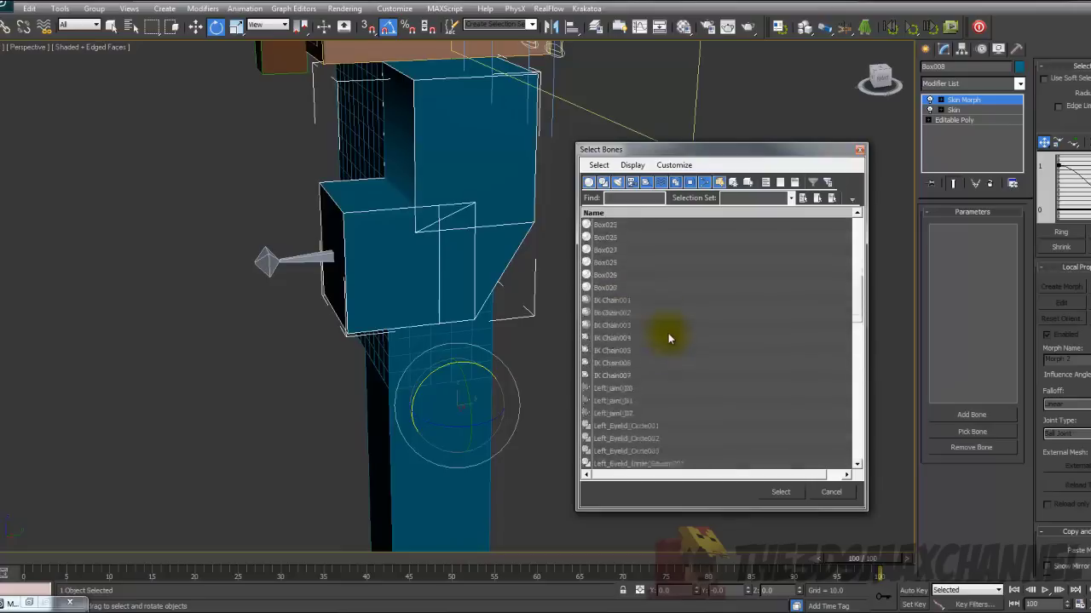
scroll(669, 332, "down", 3)
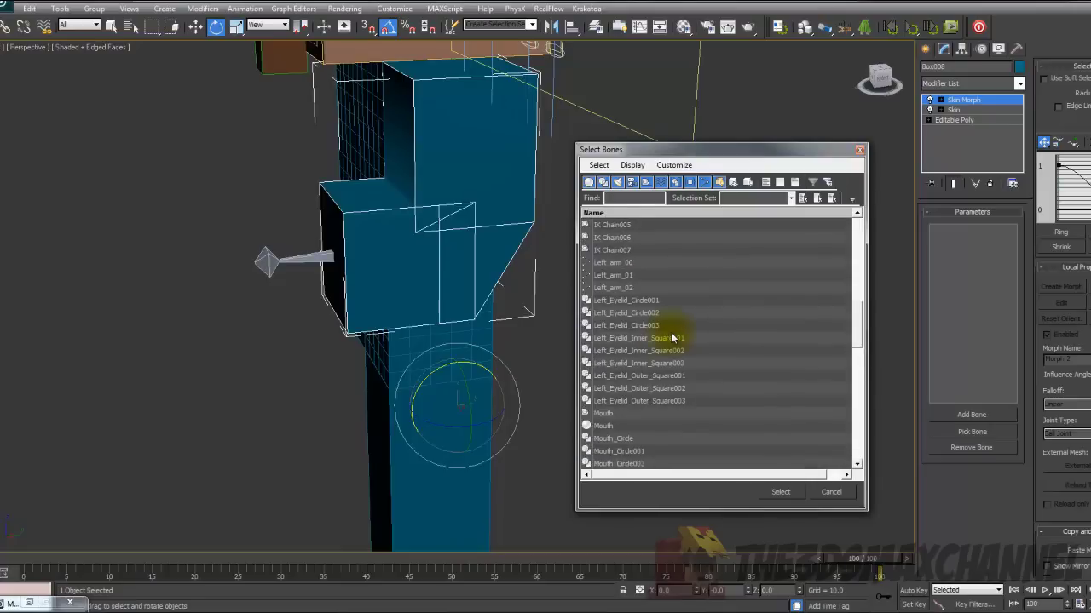
double_click(610, 277)
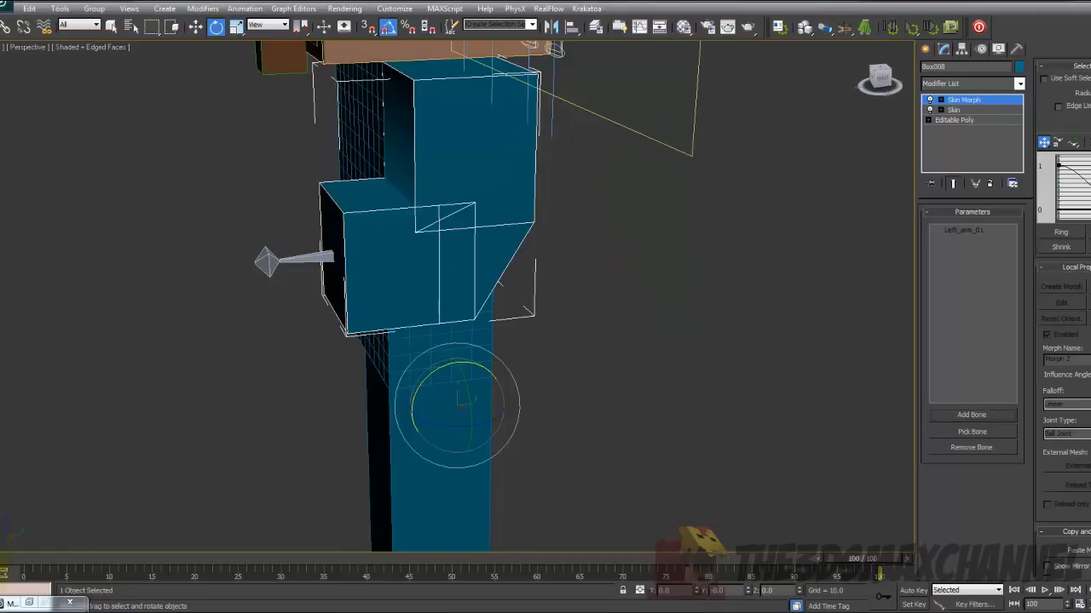
- Return to frame 0 and create a morph for Left_arm_01 at the straight arm pose
left_click(7, 562)
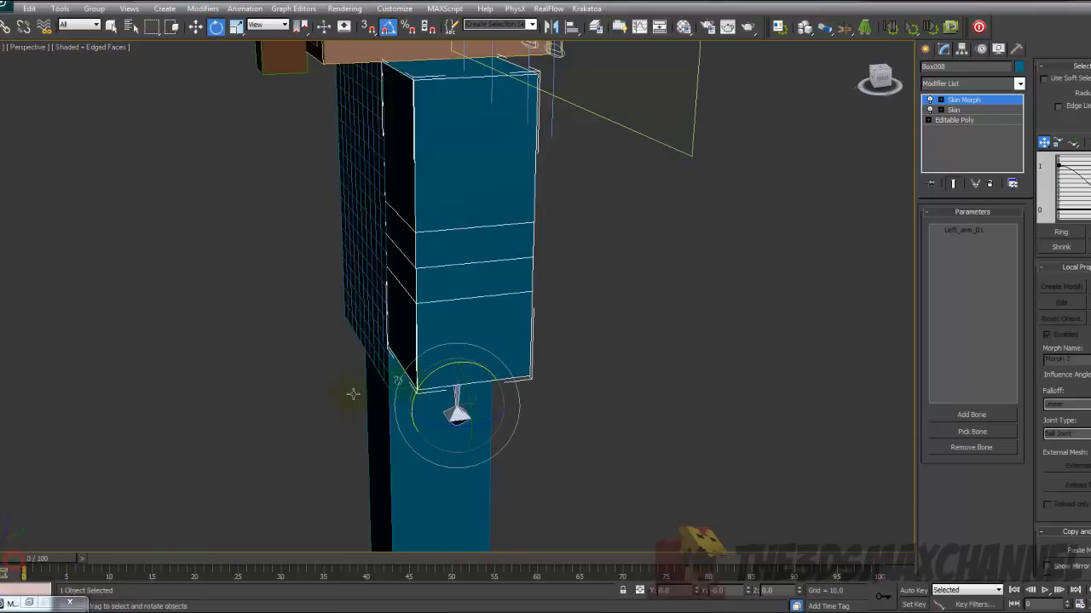
middle_click_drag(404, 372, 377, 409)
scroll(378, 409, "up", 3)
key("F3")
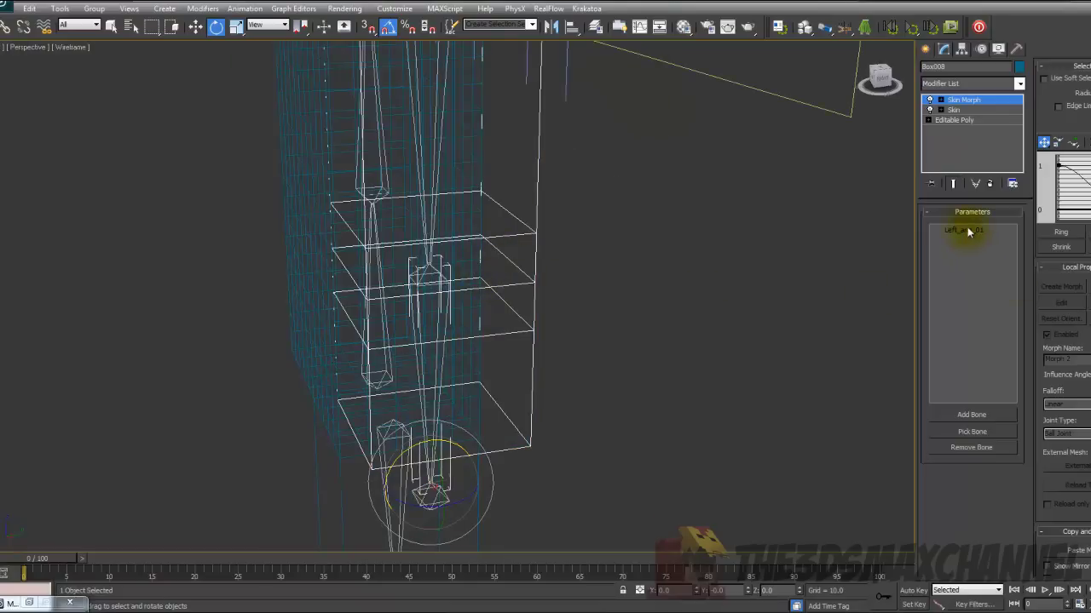
scroll(760, 332, "down", 4)
middle_click_drag(818, 315, 847, 300)
scroll(866, 319, "up", 2)
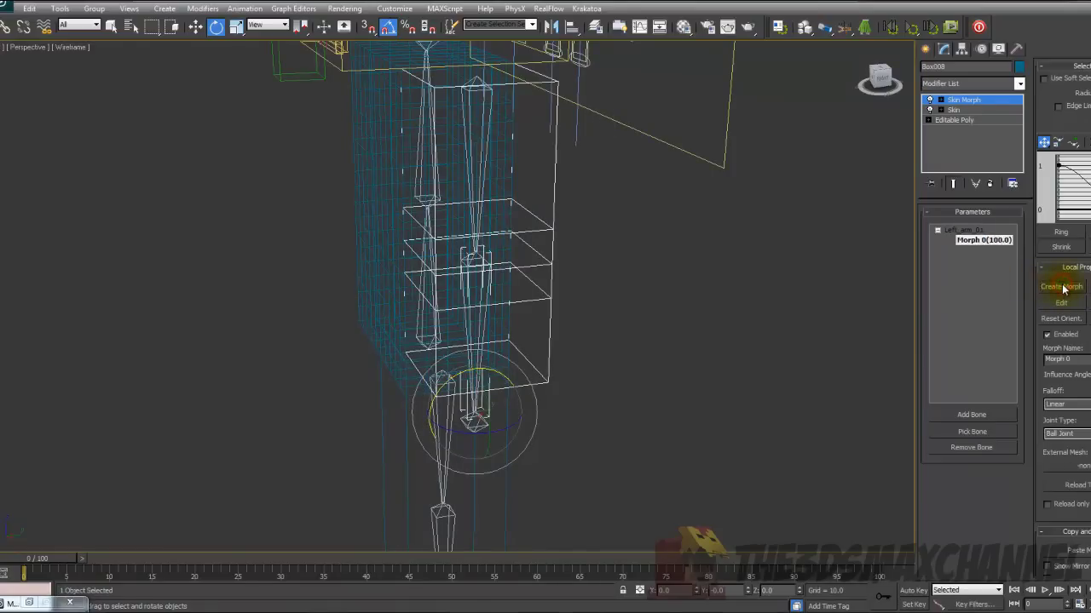
- Move the animation to frame 100 and create a second Left_arm_01 morph at the fully bent pose
left_click_drag(549, 565, 944, 561)
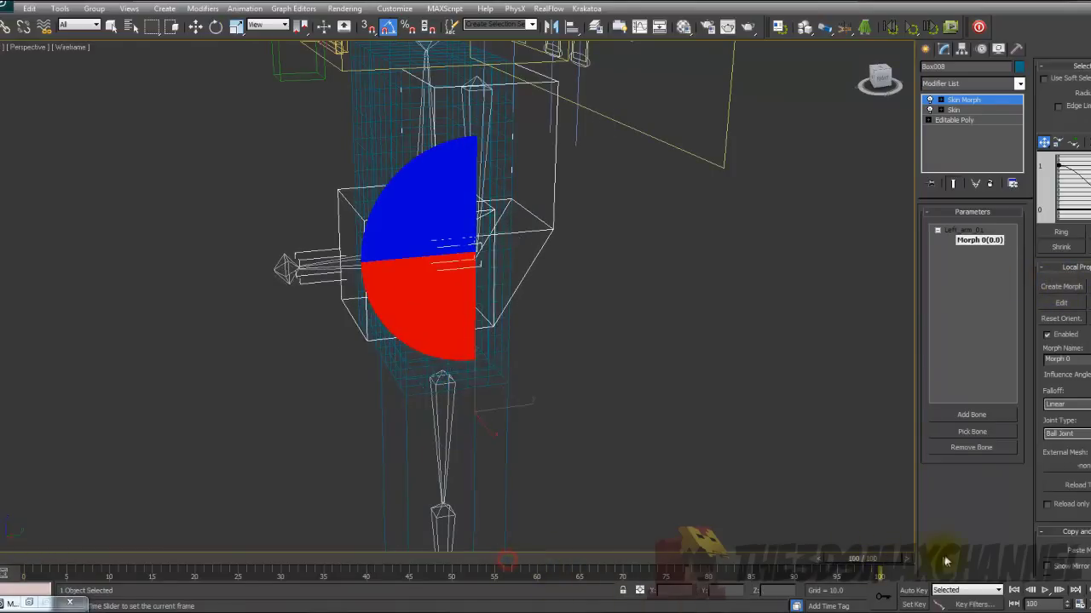
key("F3")
scroll(657, 458, "down", 5)
scroll(660, 460, "up", 7)
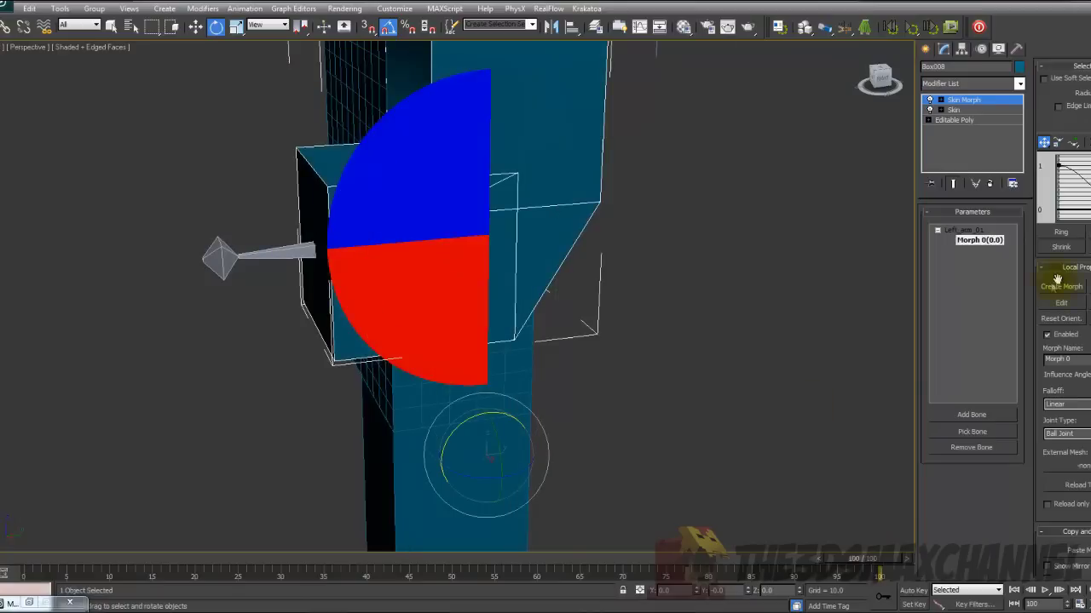
left_click(1059, 288)
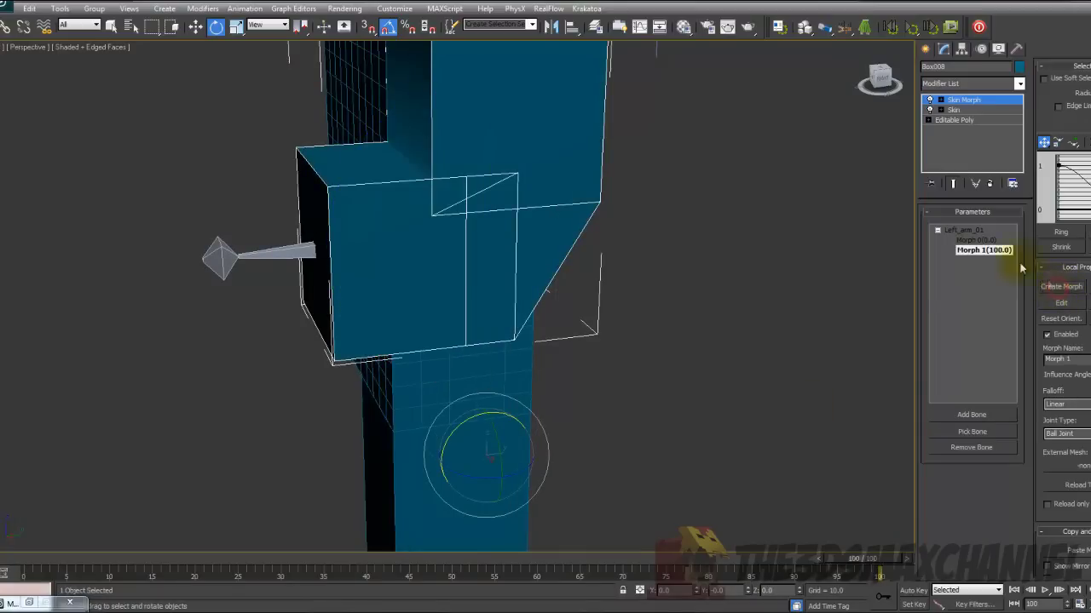
- Examine the fully bent elbow mesh in shaded and wireframe display
scroll(727, 347, "down", 2)
key("F3")
key("F3")
key("F3")
key("F3")
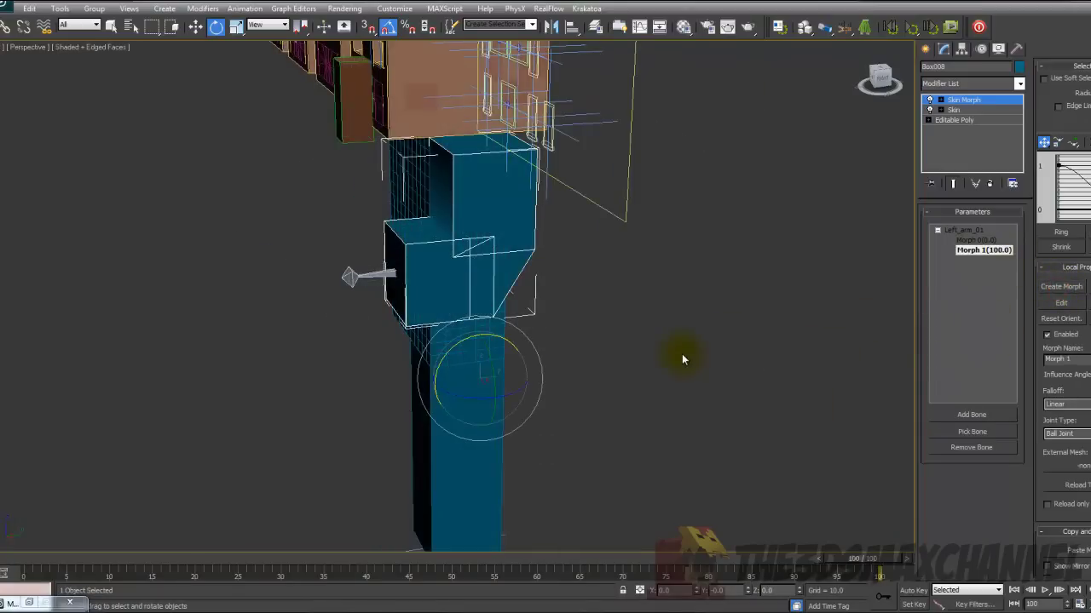
scroll(767, 375, "up", 3)
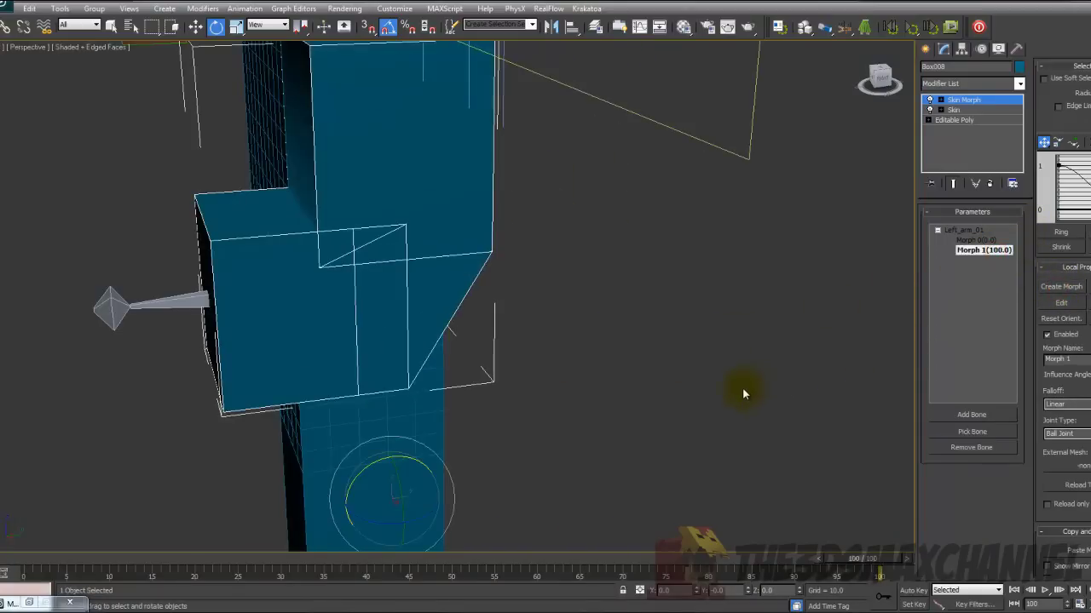
scroll(682, 385, "down", 2)
scroll(665, 384, "up", 4)
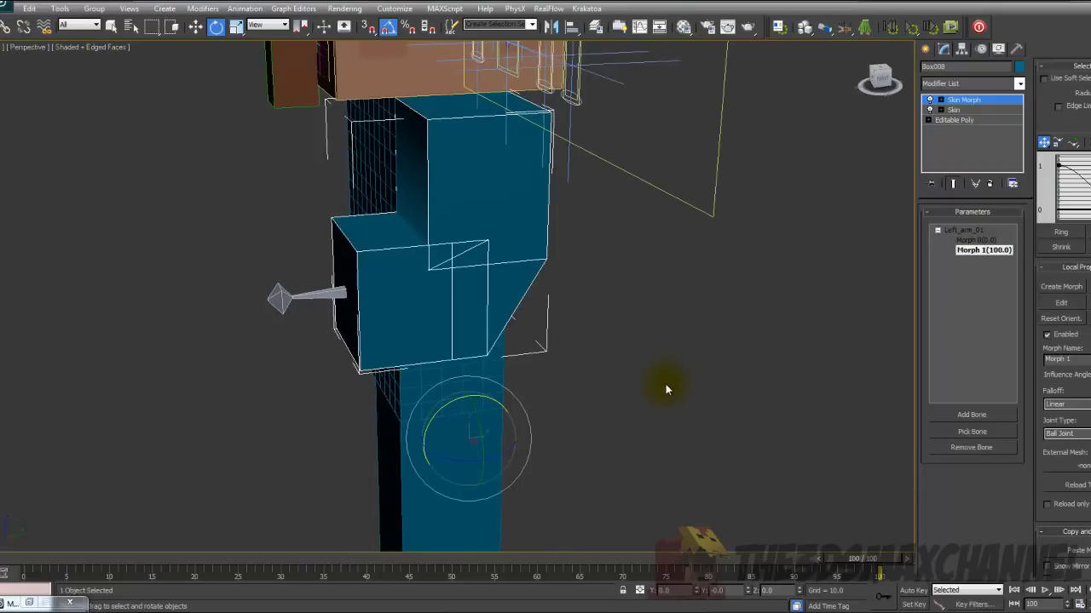
- Enable editing for the frame 100 morph and move the lower outer elbow vertices outward to square up the bent corner
left_click(1061, 304)
middle_click_drag(679, 409, 632, 378, "alt")
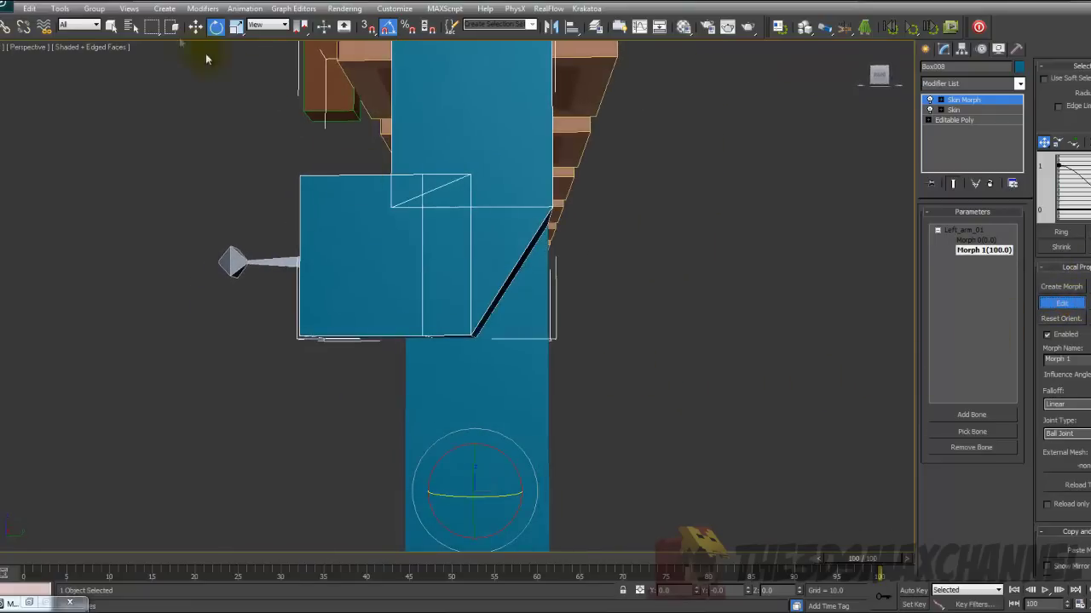
key("F3")
mouse_move(494, 365)
middle_mouse_down("alt")
mouse_move(531, 384)
mouse_move(482, 334)
middle_mouse_up("alt")
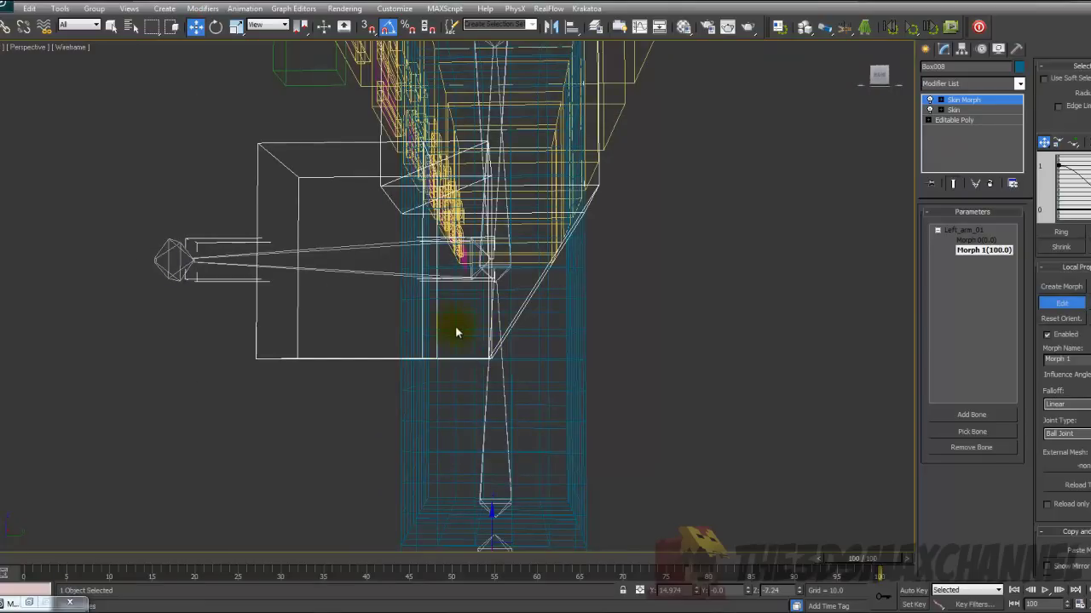
key("F3")
mouse_move(531, 357)
middle_mouse_down()
mouse_move(497, 429)
mouse_move(491, 389)
middle_mouse_up()
key("F3")
scroll(497, 433, "down", 4)
scroll(503, 423, "up", 5)
key("F3")
scroll(490, 388, "down", 3)
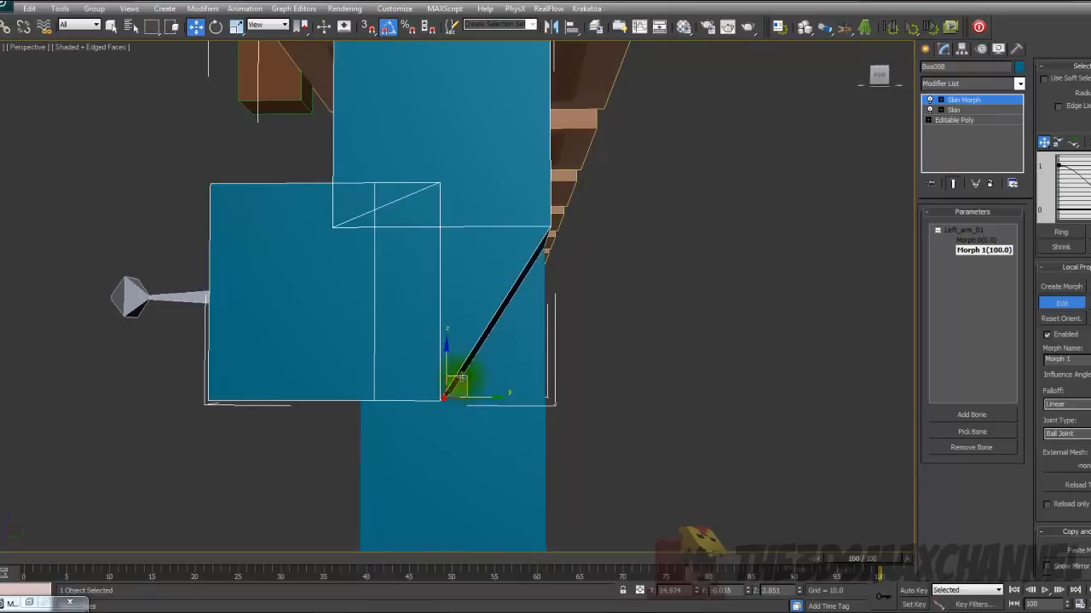
mouse_move(460, 375)
left_mouse_down()
mouse_move(518, 341)
mouse_move(526, 349)
left_mouse_up()
key("F3")
key("F3")
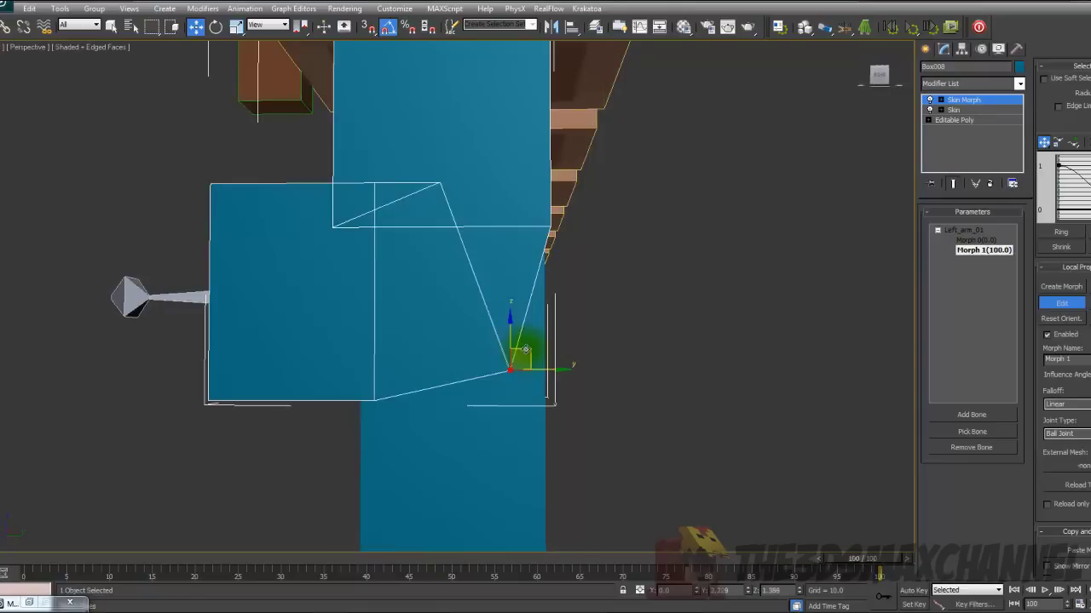
- Select the overlapping vertices at the inner elbow fold and scale them along X to 99 percent so they sit inside the arm
scroll(565, 417, "down", 4)
middle_click_drag(541, 370, 484, 424)
scroll(577, 435, "up", 2)
scroll(486, 407, "up", 3)
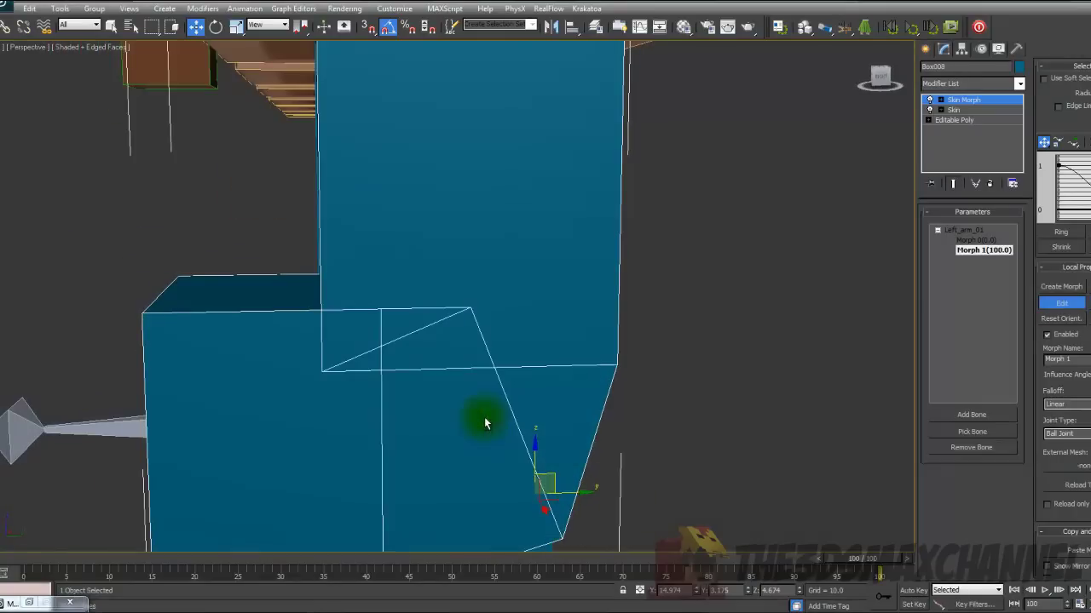
left_click_drag(510, 335, 535, 335)
middle_click_drag(503, 339, 495, 338, "alt")
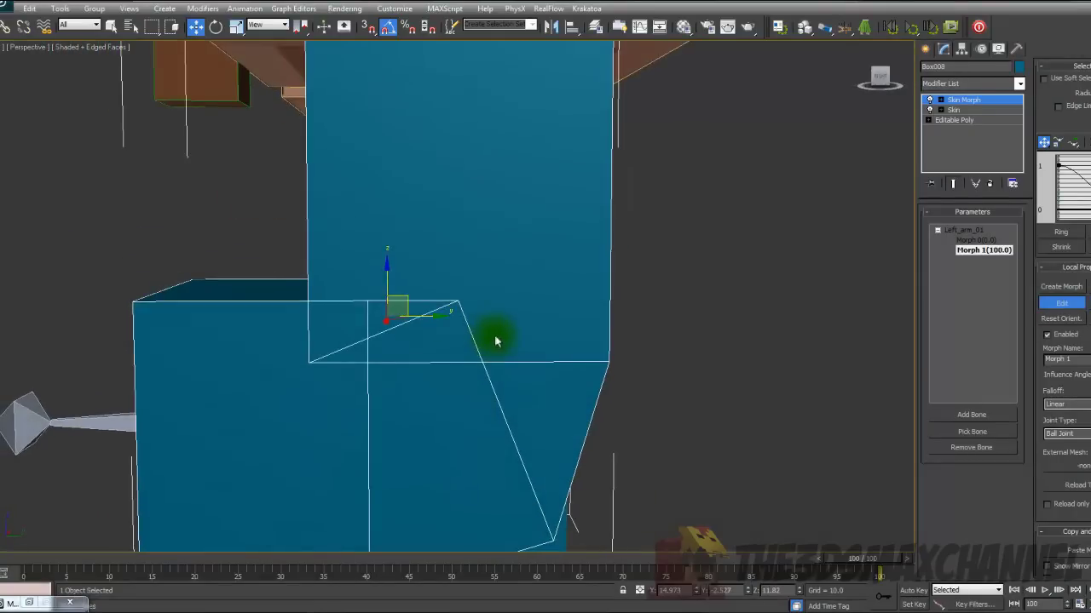
key("F4")
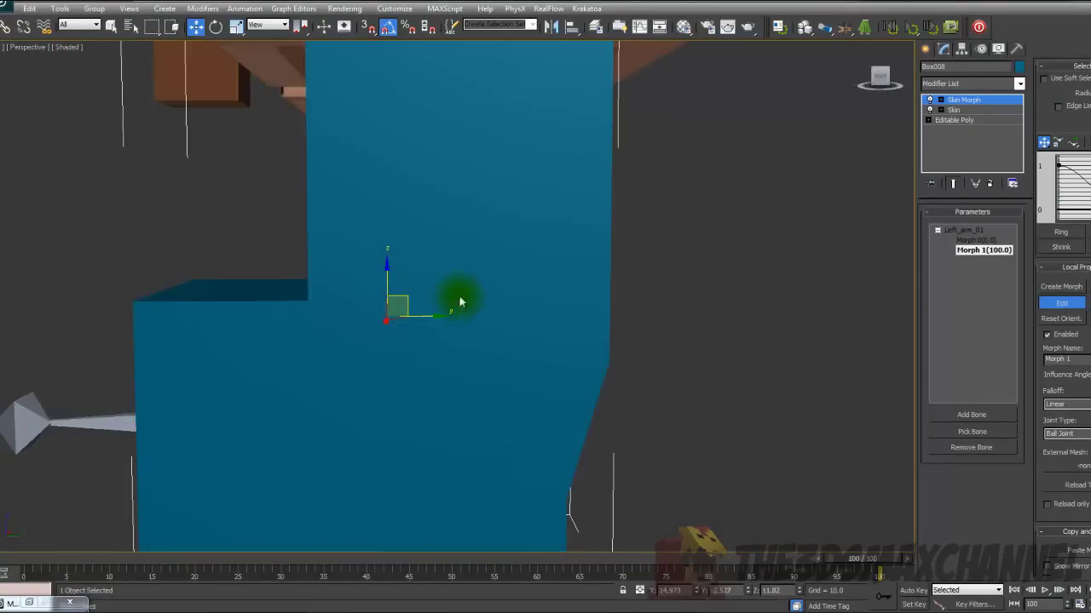
middle_click_drag(460, 301, 469, 325, "alt")
scroll(442, 322, "up", 5)
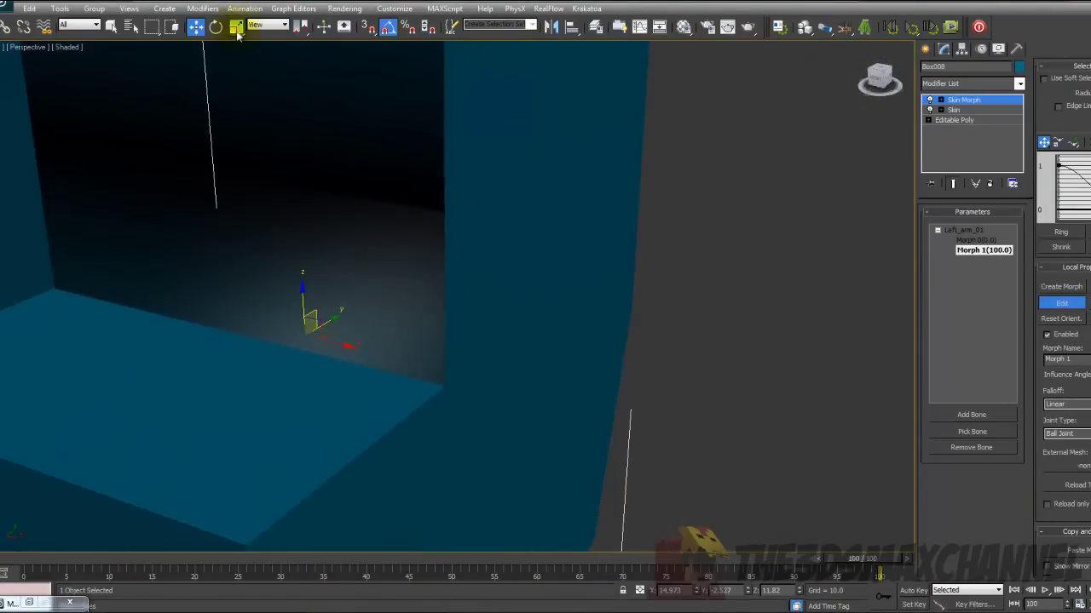
left_click(236, 27)
mouse_move(372, 260)
middle_mouse_down("alt")
mouse_move(324, 236)
mouse_move(285, 244)
mouse_move(321, 236)
mouse_move(375, 275)
mouse_move(336, 260)
middle_mouse_up("alt")
key("F4")
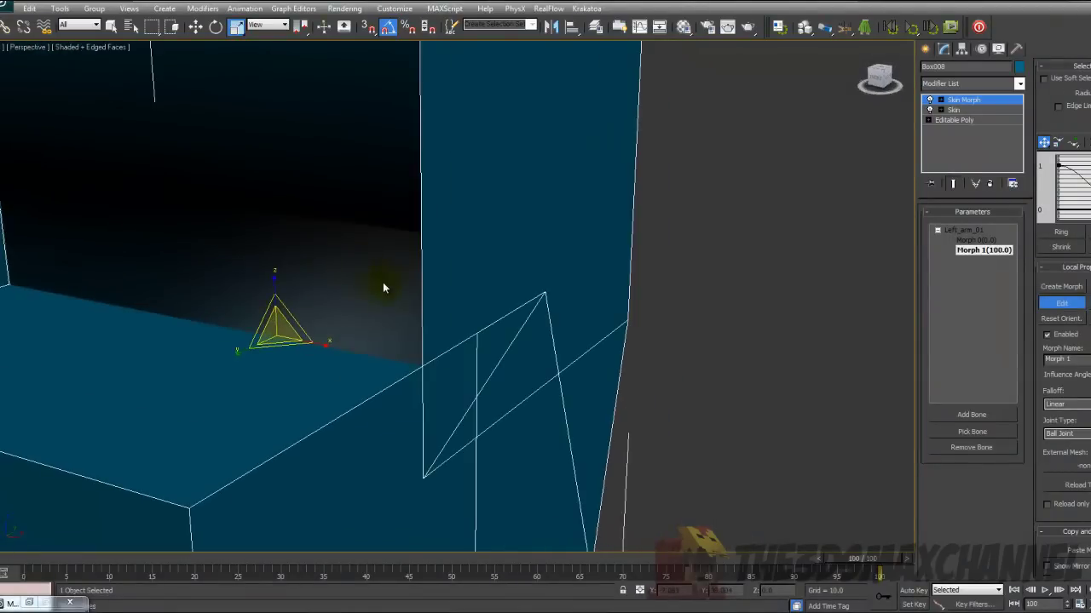
left_click_drag(325, 345, 324, 344)
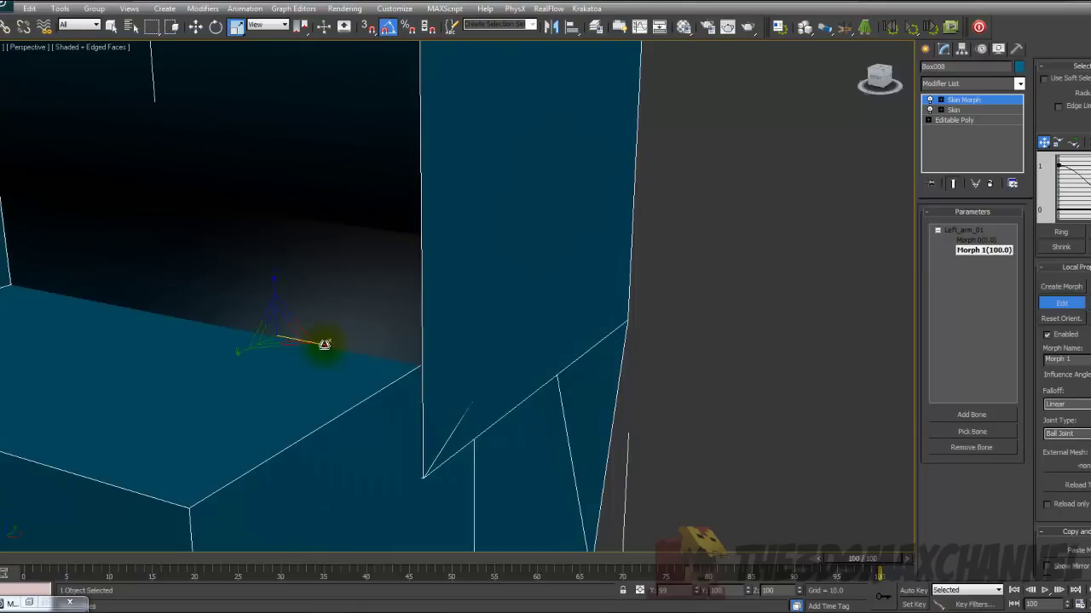
- Inspect the corrected elbow in shaded view and scrub the bend from frame 0 towards frame 100
mouse_move(325, 343)
middle_mouse_down("alt")
mouse_move(346, 335)
mouse_move(324, 312)
mouse_move(309, 329)
mouse_move(344, 339)
middle_mouse_up("alt")
key("F4")
scroll(523, 305, "down", 8)
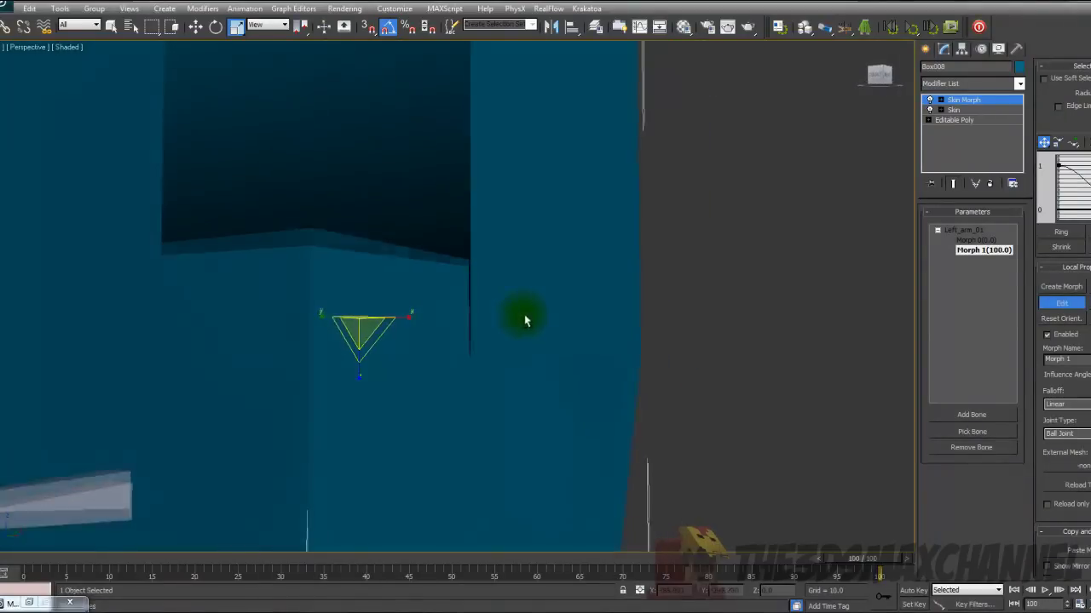
middle_click_drag(512, 351, 285, 476, "alt")
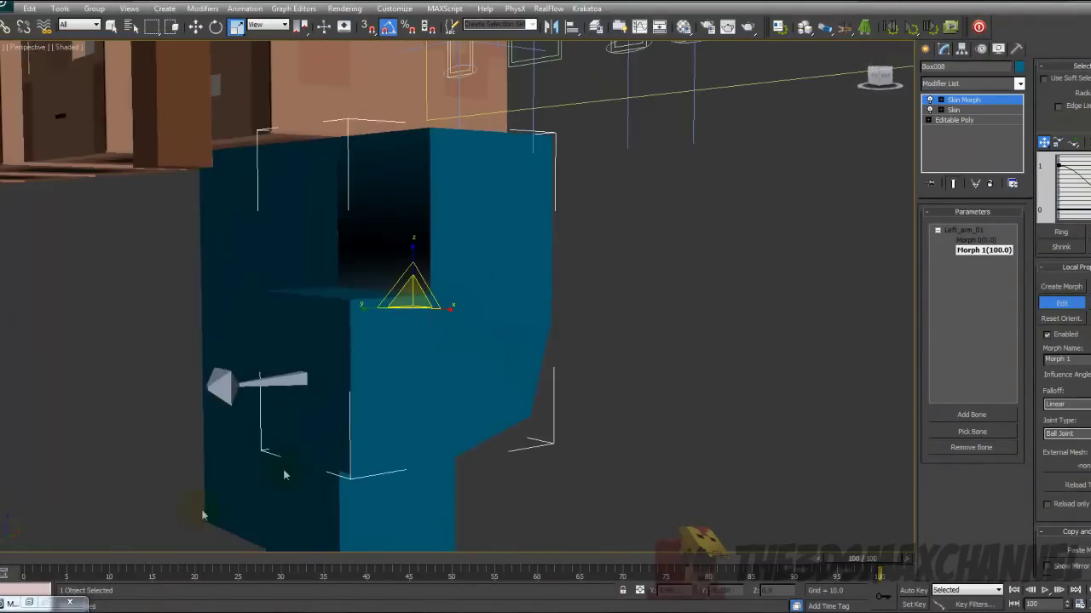
left_click(7, 558)
left_click_drag(6, 558, 904, 558)
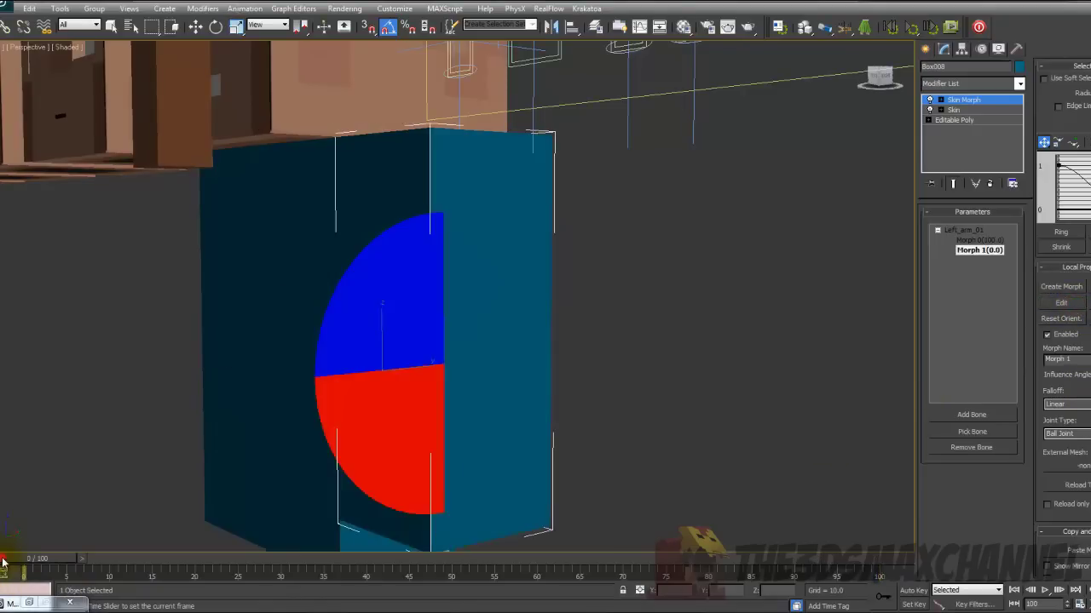
- Move the animation to frame 50 and create a third Left_arm_01 morph at the half-bent pose
mouse_move(375, 610)
left_mouse_down()
mouse_move(840, 609)
mouse_move(387, 600)
left_mouse_up()
mouse_move(422, 472)
middle_mouse_down("alt")
mouse_move(351, 460)
mouse_move(397, 450)
mouse_move(446, 460)
middle_mouse_up("alt")
key("F3")
scroll(477, 481, "down", 3)
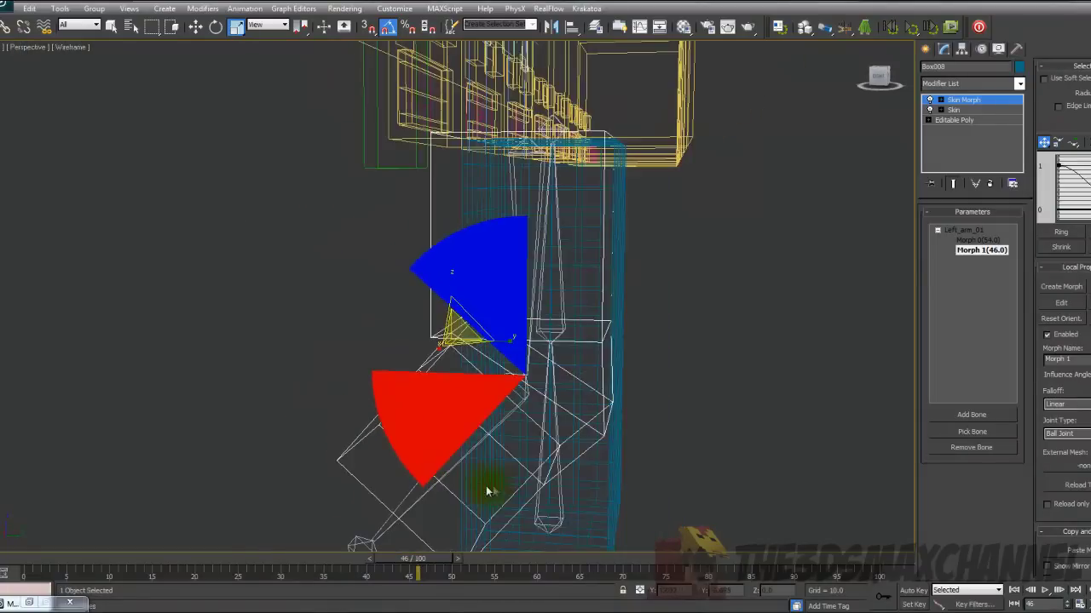
middle_click_drag(489, 492, 535, 465)
left_click_drag(443, 559, 452, 563)
scroll(438, 450, "up", 3)
key("F3")
middle_click_drag(486, 453, 511, 434, "alt")
left_click(1060, 288)
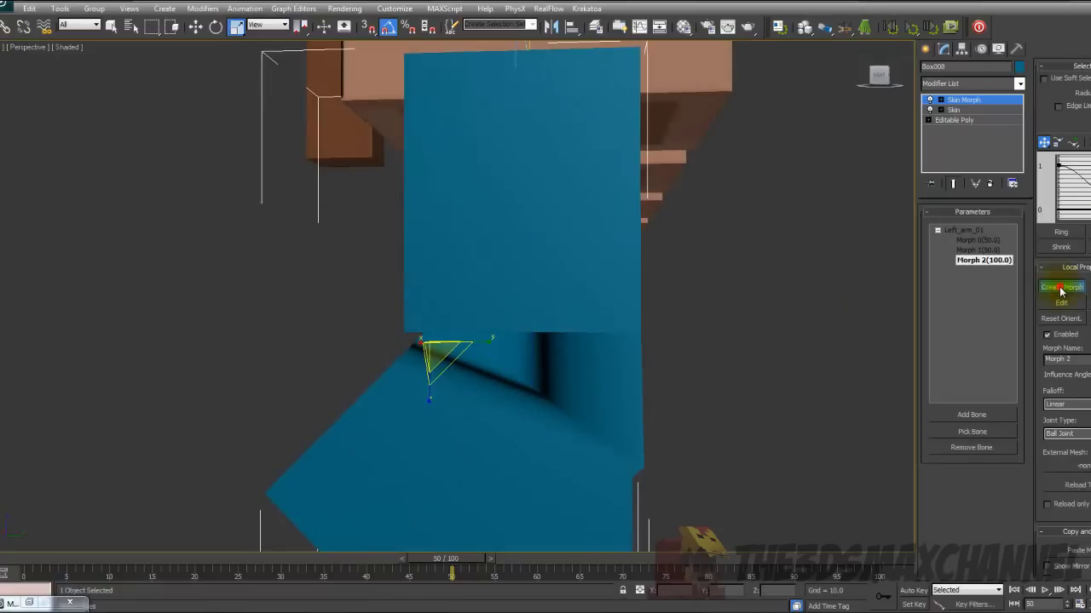
- Edit the frame 50 morph by moving the inner elbow vertices to clean up the half-bent fold, and scrub back towards the start
left_click(984, 251)
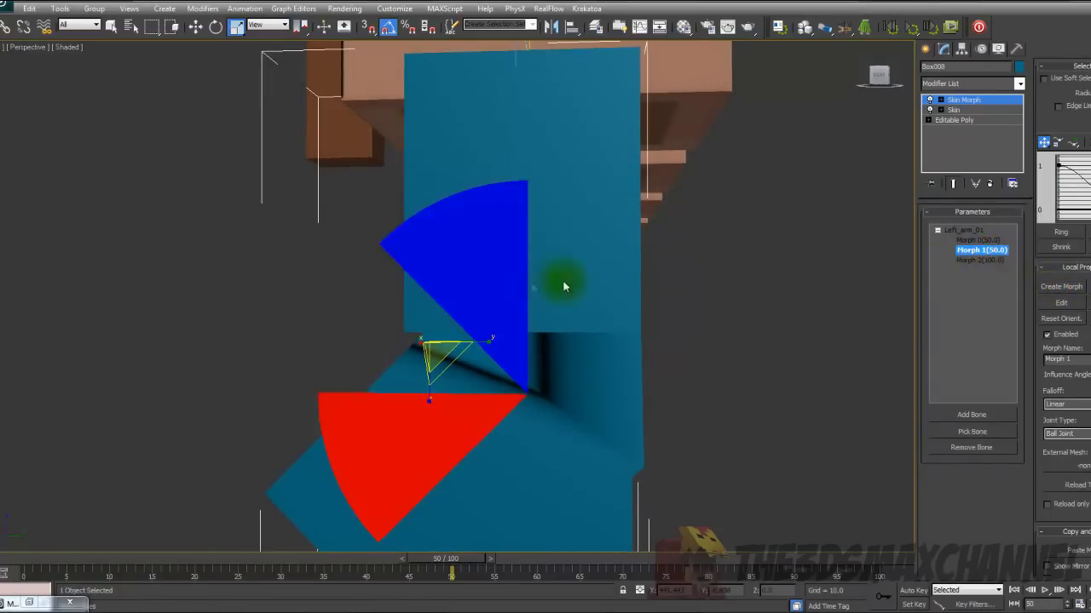
key("F3")
left_click(984, 260)
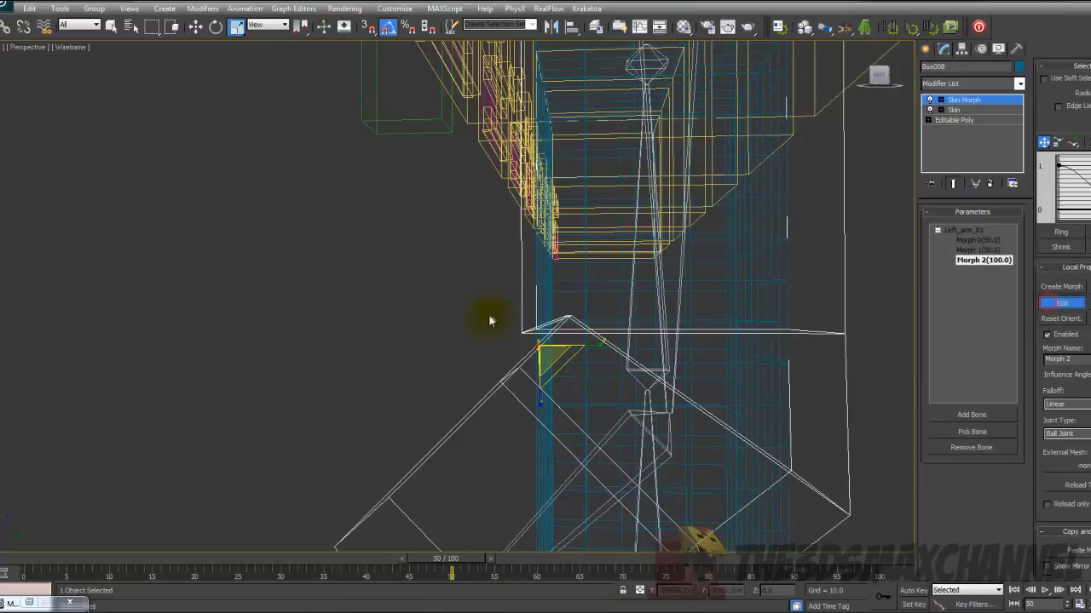
key("F3")
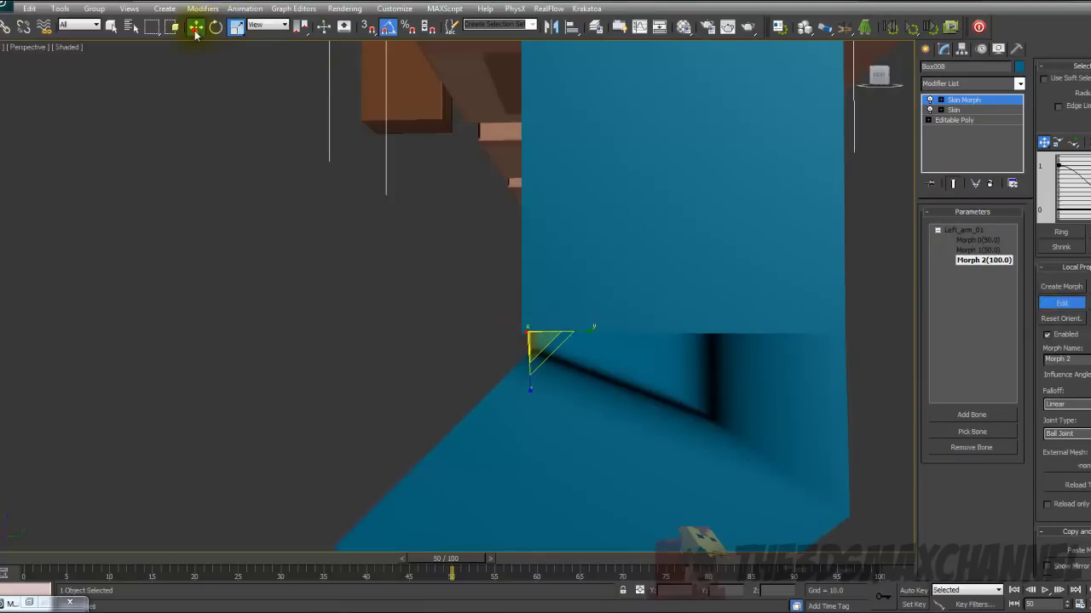
mouse_move(548, 315)
left_mouse_down()
mouse_move(558, 291)
mouse_move(584, 287)
mouse_move(556, 320)
mouse_move(582, 297)
left_mouse_up()
key("F4")
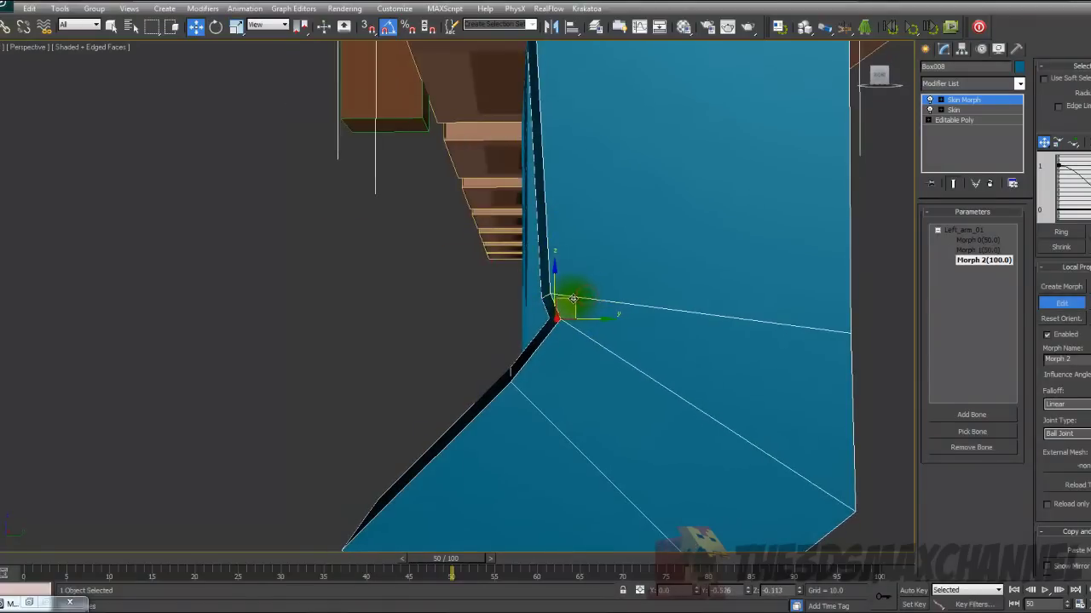
middle_click_drag(563, 331, 527, 337, "alt")
scroll(546, 354, "down", 3)
scroll(526, 347, "up", 2)
scroll(504, 324, "down", 2)
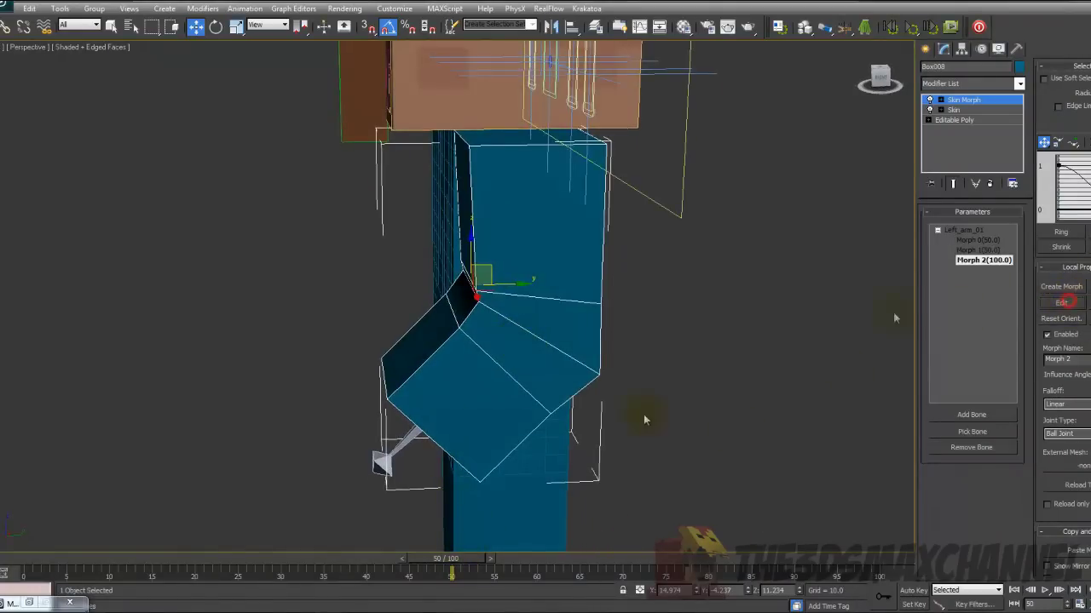
left_click_drag(2, 556, 38, 558)
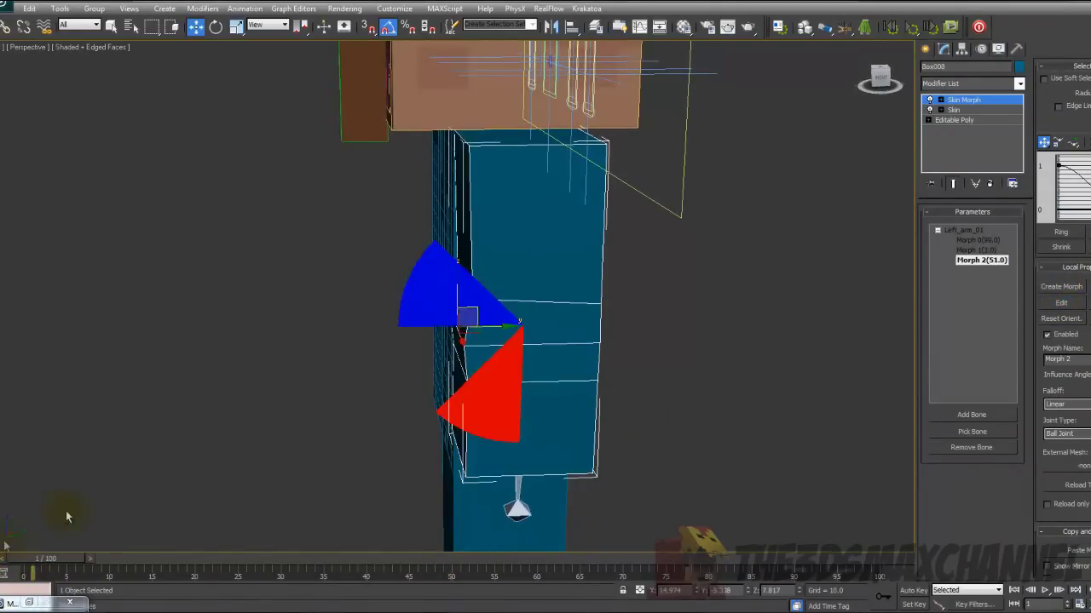
- Edit Morph 0 at frame 0, moving the inner elbow vertices along Y to line them up with the straight arm's face
middle_click_drag(407, 424, 394, 389, "alt")
scroll(418, 333, "up", 5)
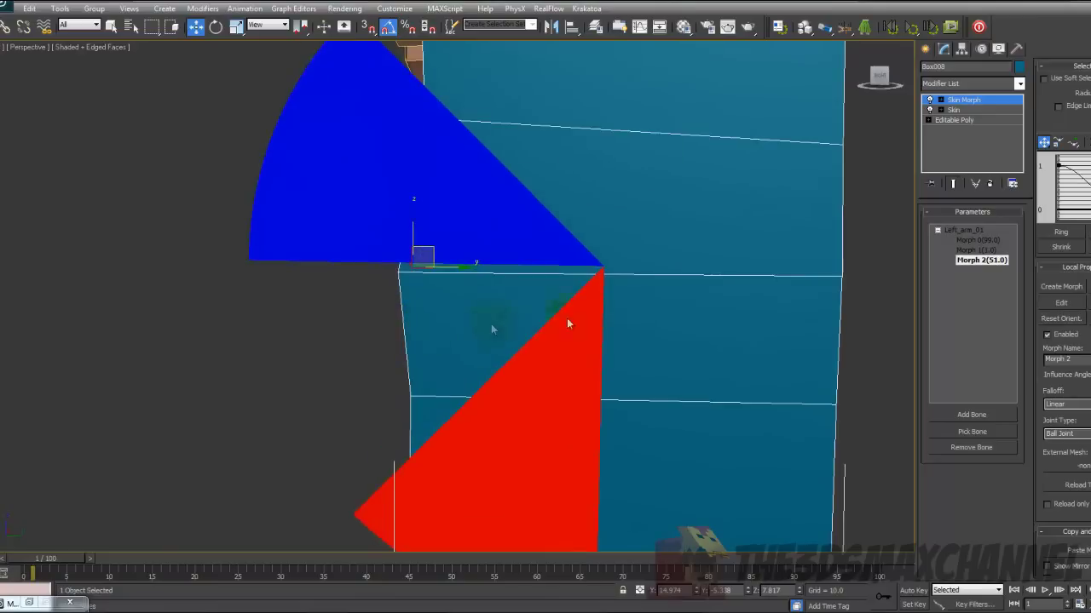
key("F3")
left_click(978, 239)
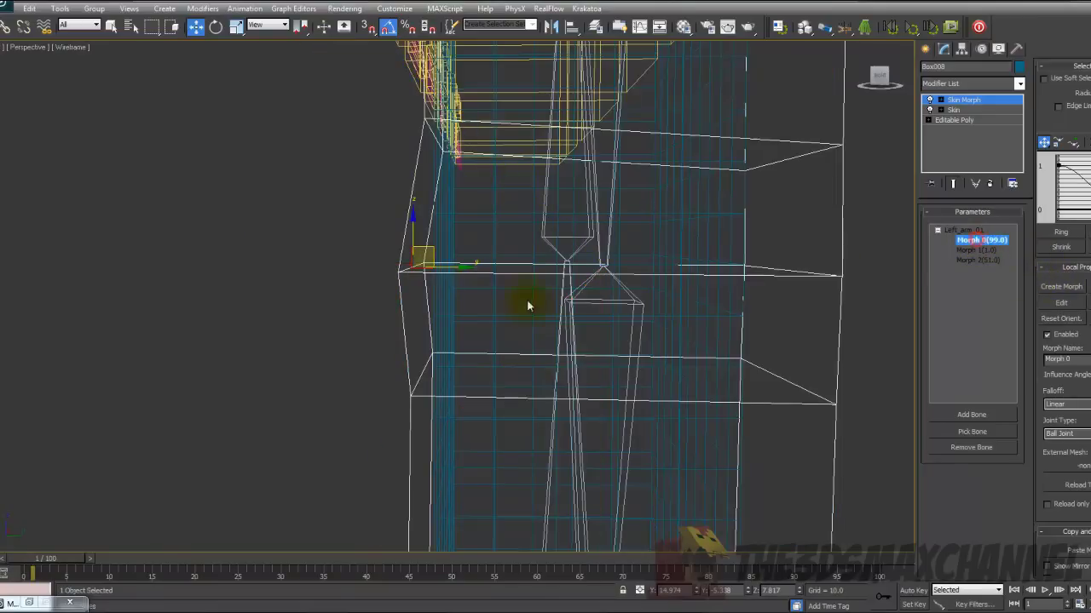
left_click_drag(50, 562, 38, 562)
key("w")
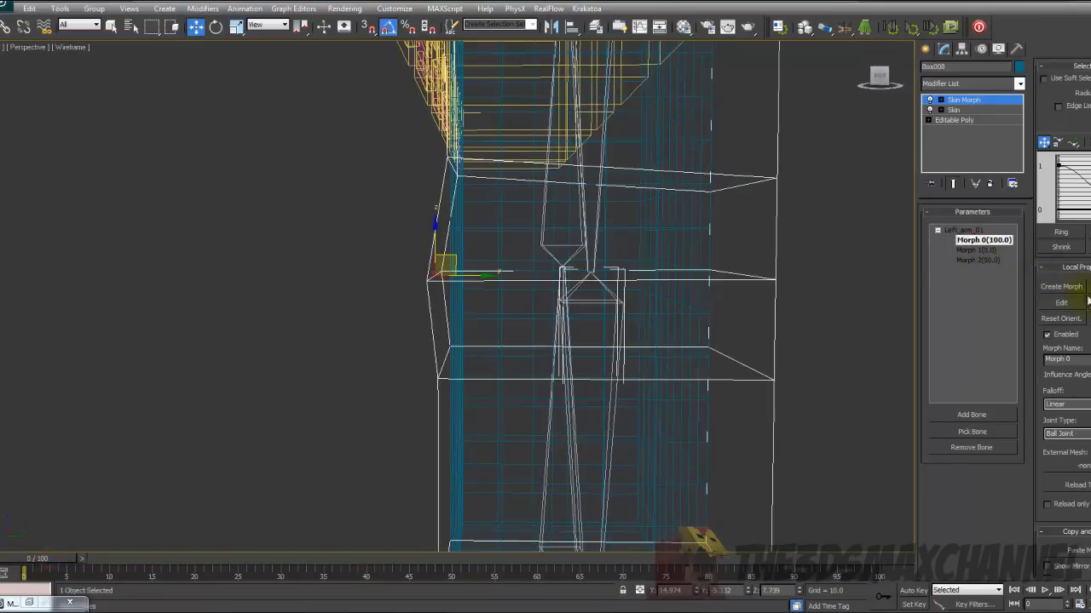
middle_click_drag(420, 279, 440, 260)
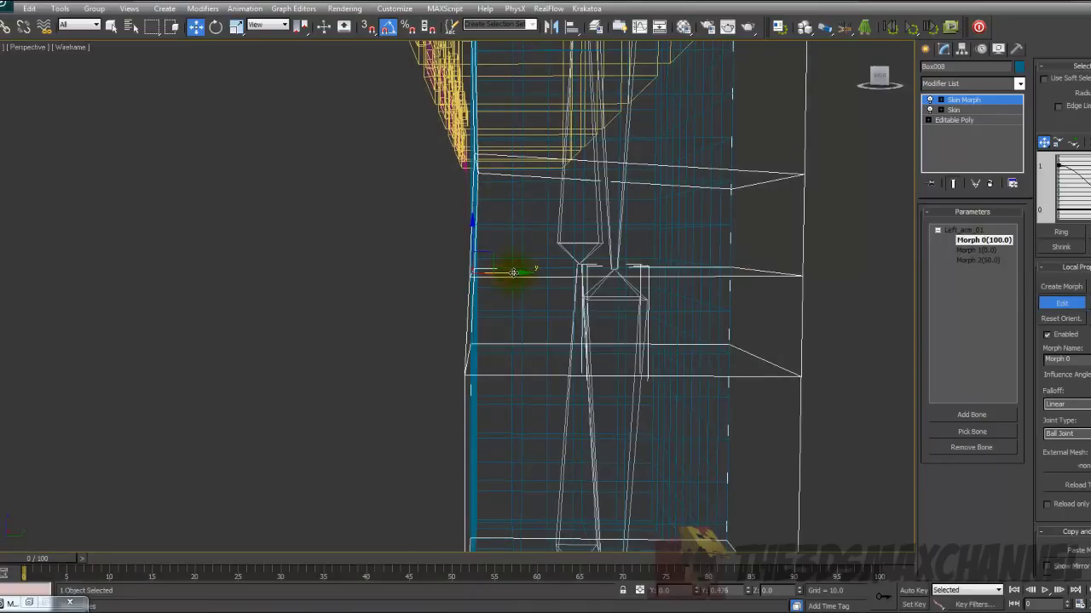
- Inspect the straightened arm in shaded and edged-faces views and scrub the animation near frame 0 to check the elbow
key("F3")
scroll(686, 316, "down", 5)
scroll(606, 248, "up", 2)
mouse_move(616, 286)
middle_mouse_down("alt")
mouse_move(643, 305)
mouse_move(705, 308)
mouse_move(635, 290)
mouse_move(550, 317)
mouse_move(572, 300)
middle_mouse_up("alt")
scroll(550, 317, "up", 4)
key("F3")
key("F3")
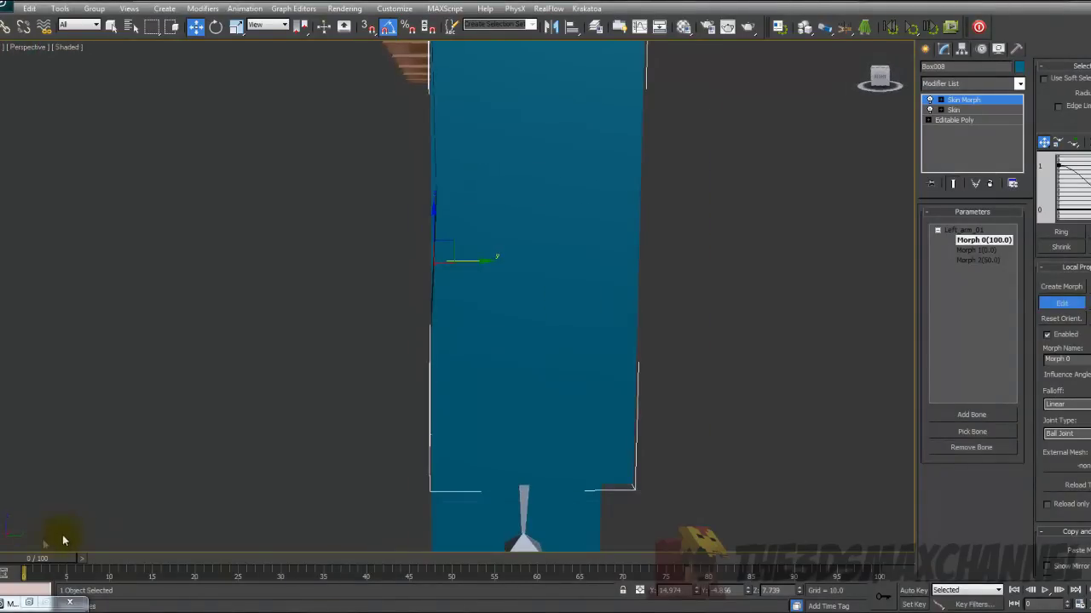
key("w")
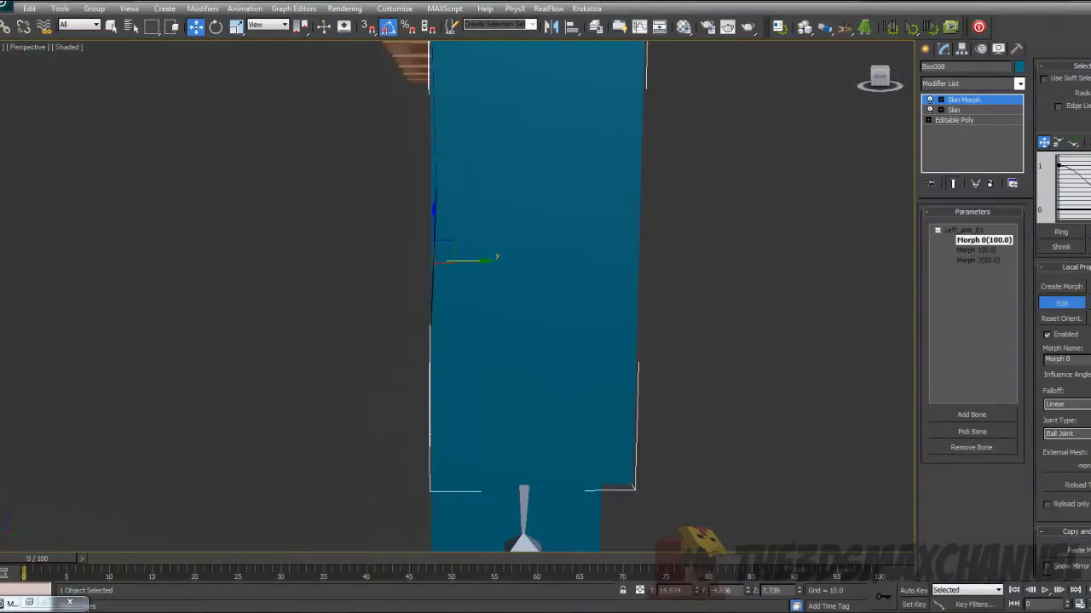
mouse_move(61, 566)
left_mouse_down()
mouse_move(807, 579)
mouse_move(936, 601)
mouse_move(511, 599)
mouse_move(550, 606)
mouse_move(886, 600)
mouse_move(15, 584)
left_mouse_up()
key("F4")
key("w")
middle_click_drag(272, 417, 826, 225, "alt")
- Add a Smooth modifier on top of the arm's Skin Morph
left_click(977, 81)
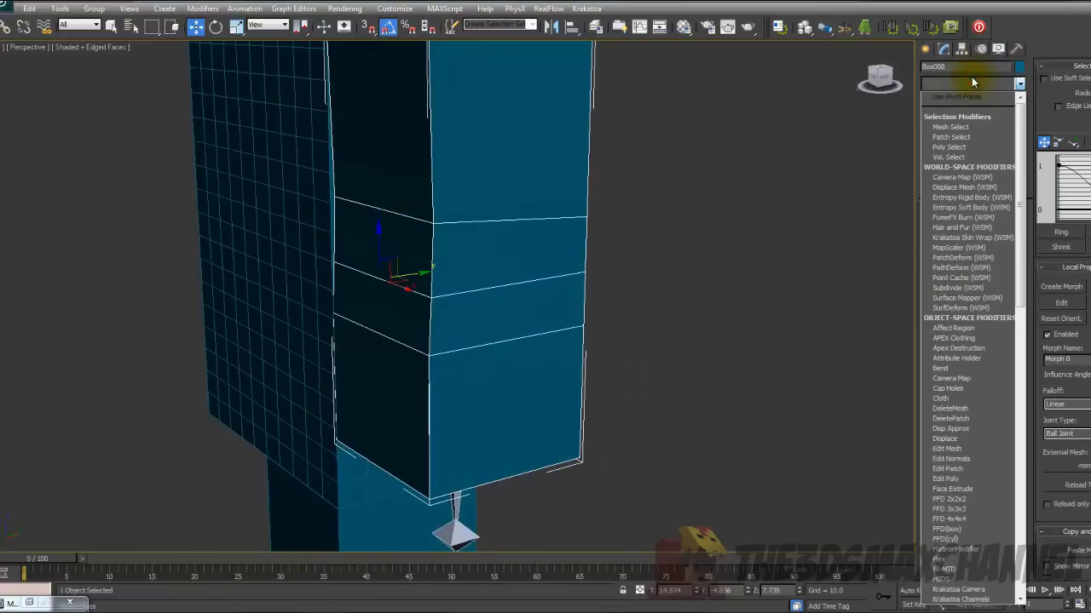
key("s")
key("s")
key("s")
key("s")
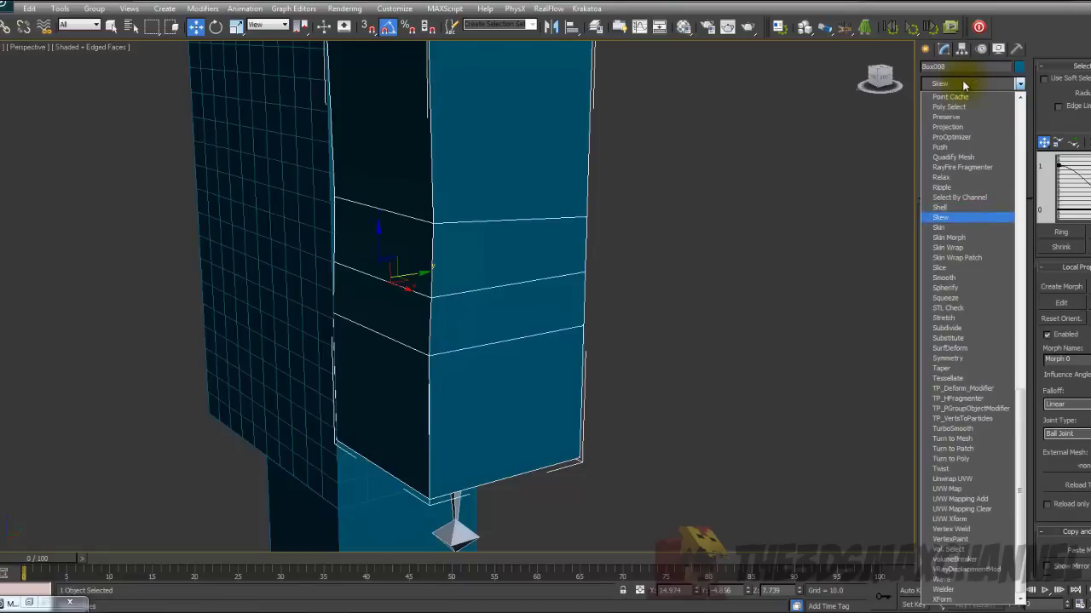
left_click(951, 279)
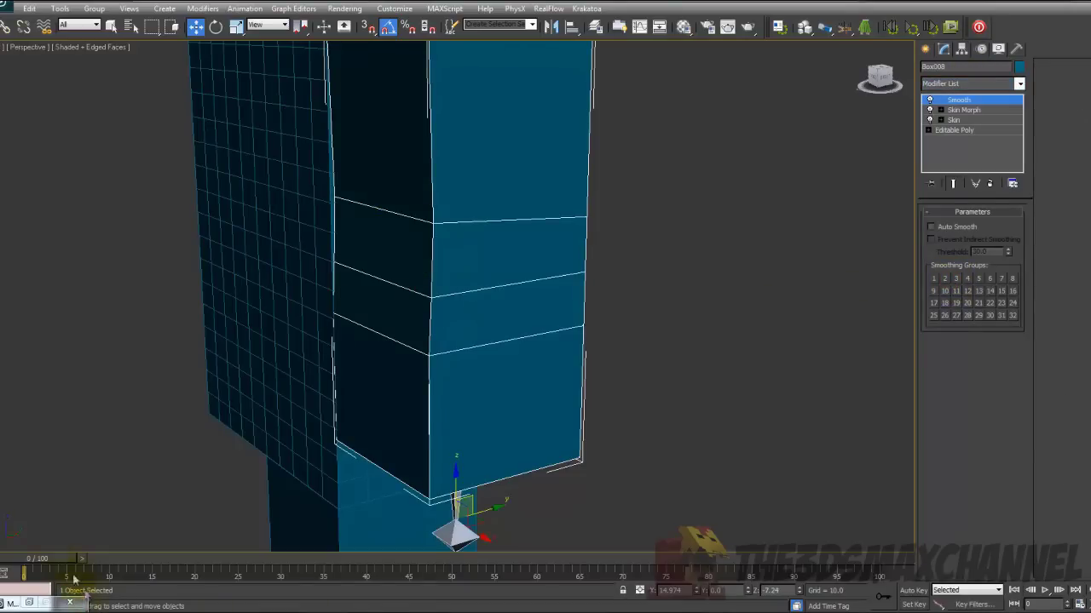
- Scrub back and forth through the arm bend and examine the shading and shape of the inner elbow
left_click_drag(74, 579, 219, 570)
left_click_drag(692, 582, 641, 573)
left_click_drag(512, 573, 307, 573)
left_click_drag(475, 607, 191, 593)
key("w")
middle_click_drag(448, 261, 432, 289, "alt")
scroll(433, 289, "up", 2)
mouse_move(352, 228)
middle_mouse_down("alt")
mouse_move(338, 244)
mouse_move(360, 211)
middle_mouse_up("alt")
- Edit Morph 2 at frame 50 by moving the upper vertices of the inner elbow fold along Y and Z, and return to frame 0
left_click_drag(187, 563, 454, 579)
key("w")
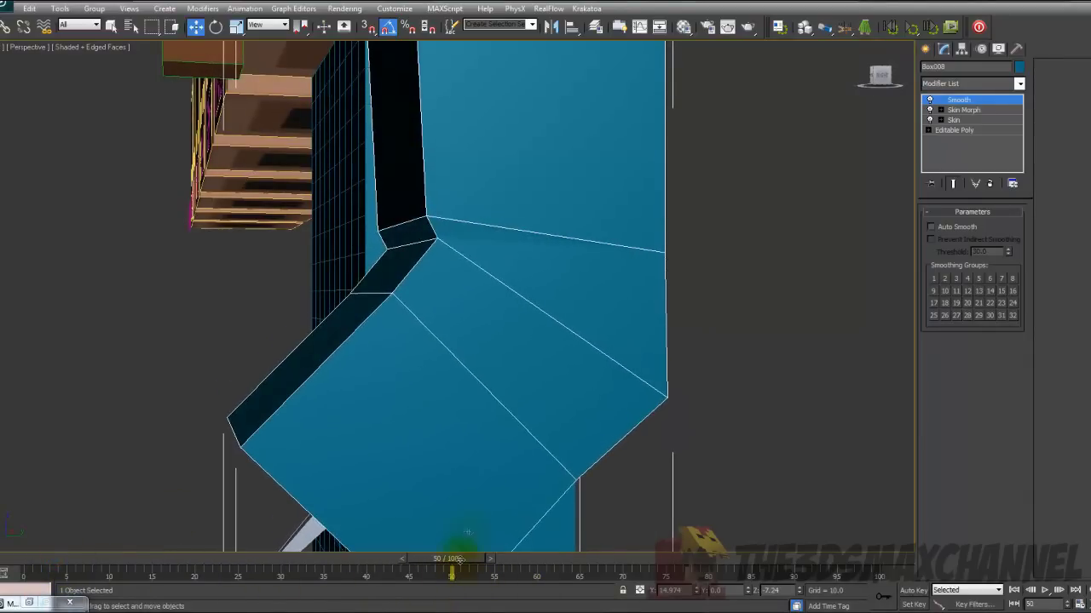
middle_click_drag(458, 456, 513, 441, "alt")
left_click(963, 110)
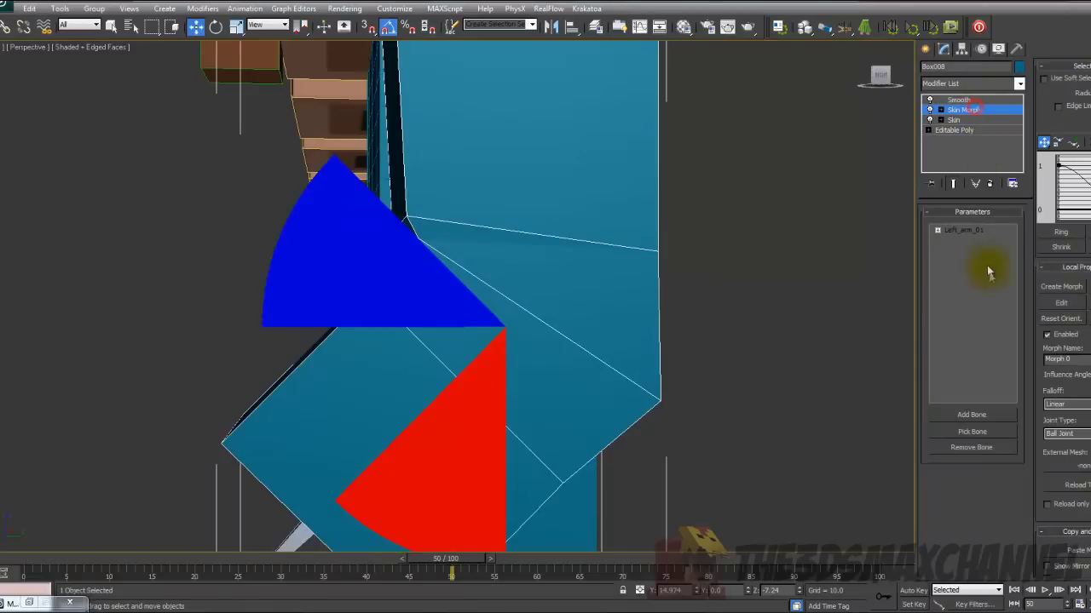
left_click(937, 230)
left_click(967, 249)
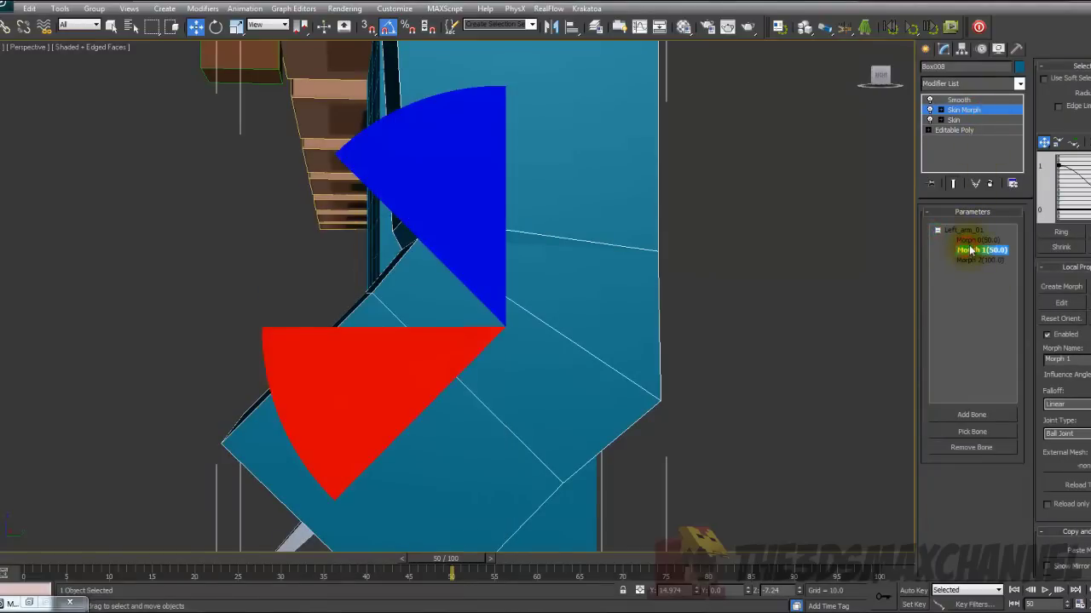
left_click(974, 260)
left_click(1065, 305)
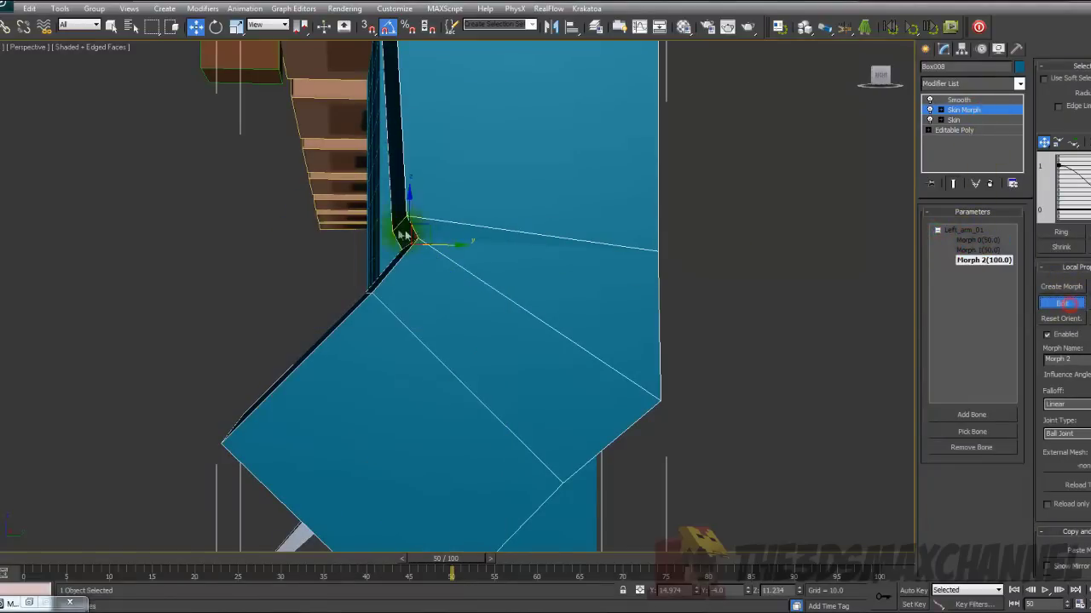
middle_click_drag(432, 235, 395, 211, "alt")
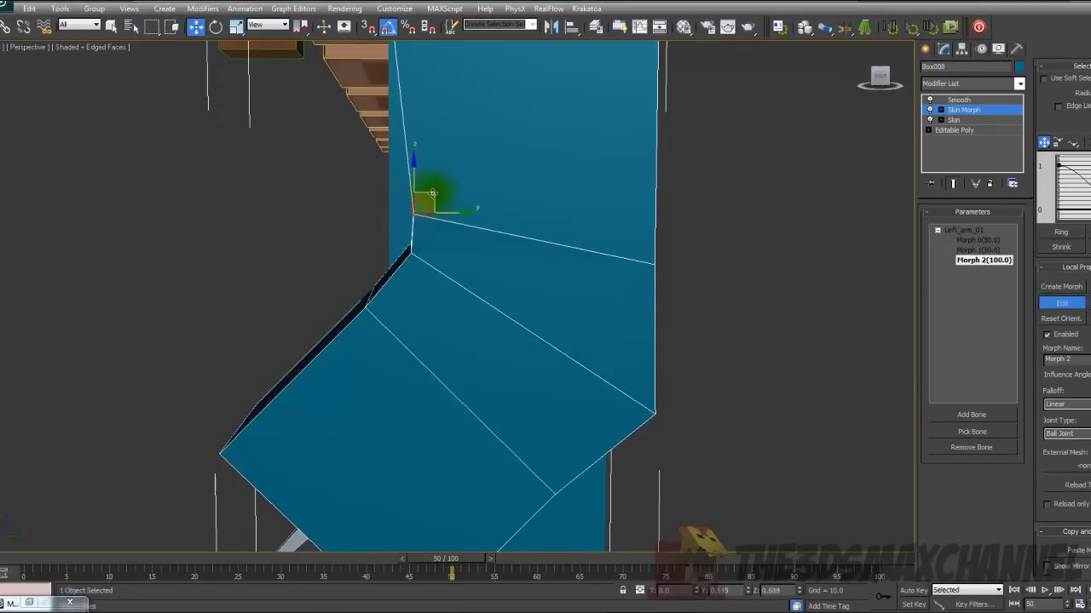
middle_click_drag(432, 196, 450, 298, "alt")
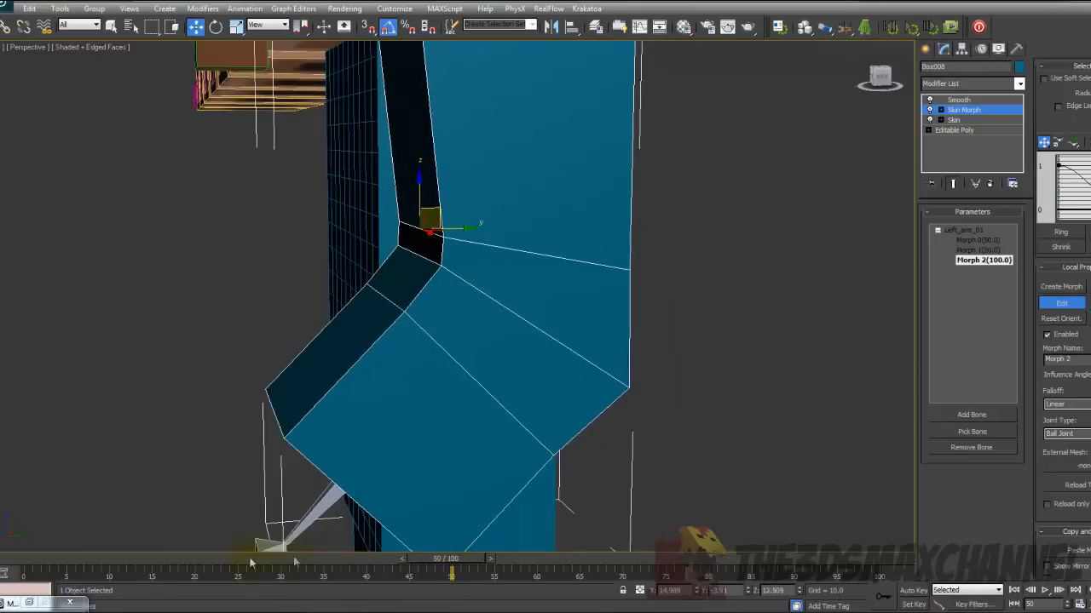
left_click(47, 560)
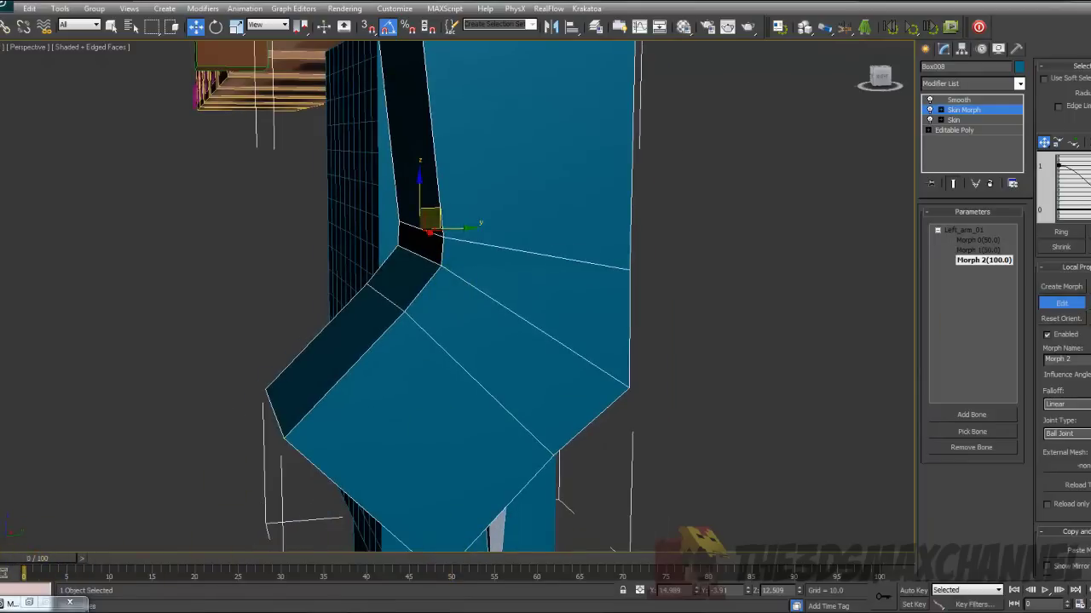
left_click(1071, 304)
- Edit Morph 0 at frame 0 again, moving the upper inner elbow vertices along Y to flatten the straight arm's inner face
middle_click_drag(388, 426, 353, 429, "alt")
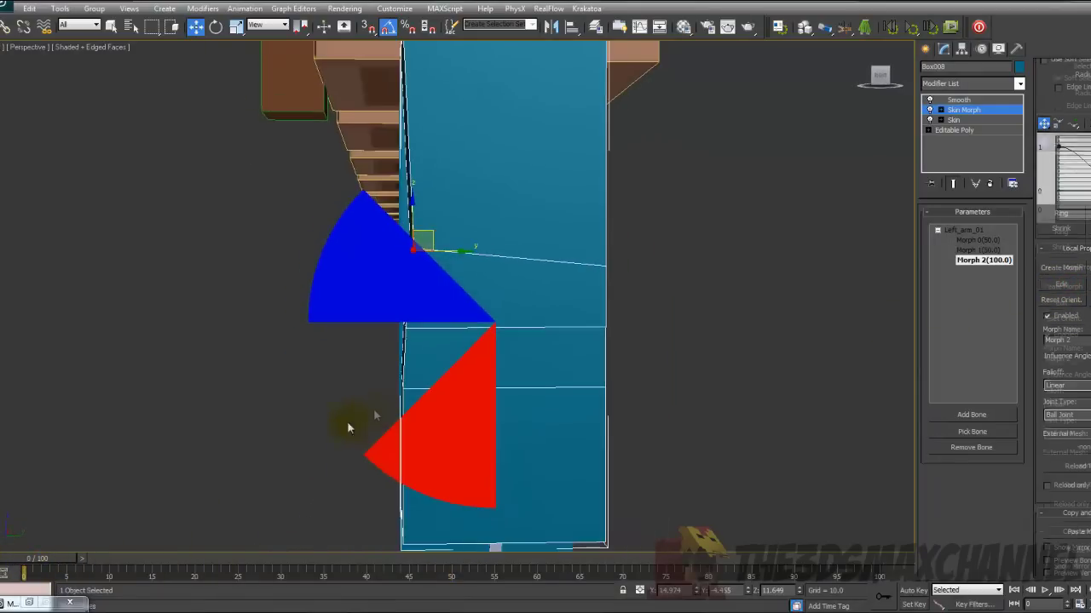
mouse_move(55, 560)
left_mouse_down()
mouse_move(477, 567)
mouse_move(581, 586)
mouse_move(933, 596)
mouse_move(255, 585)
mouse_move(316, 589)
mouse_move(784, 599)
mouse_move(38, 562)
left_mouse_up()
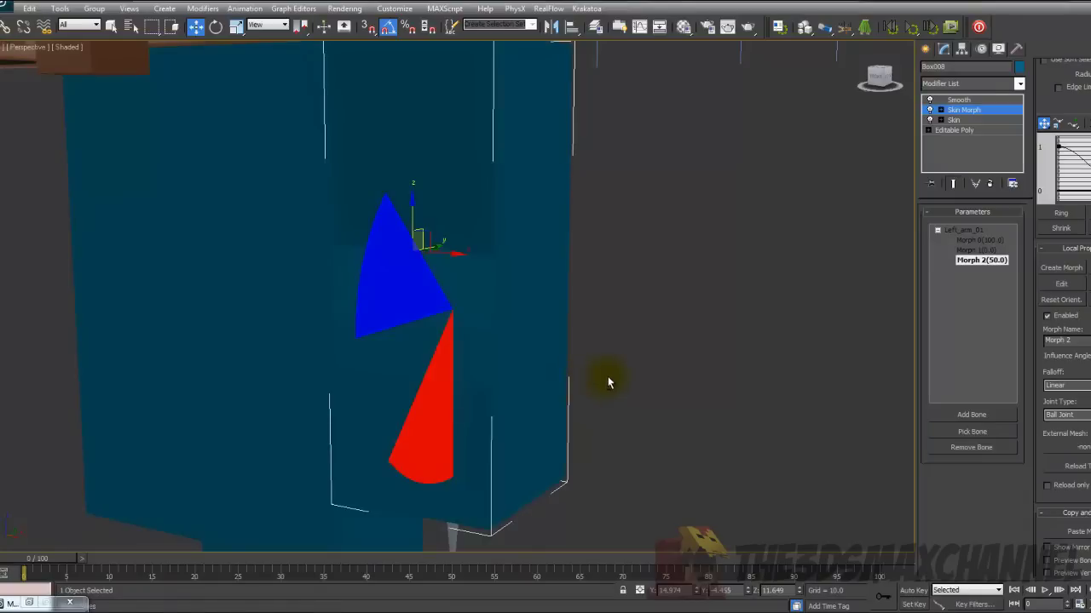
middle_click_drag(608, 381, 560, 356, "alt")
scroll(542, 374, "up", 4)
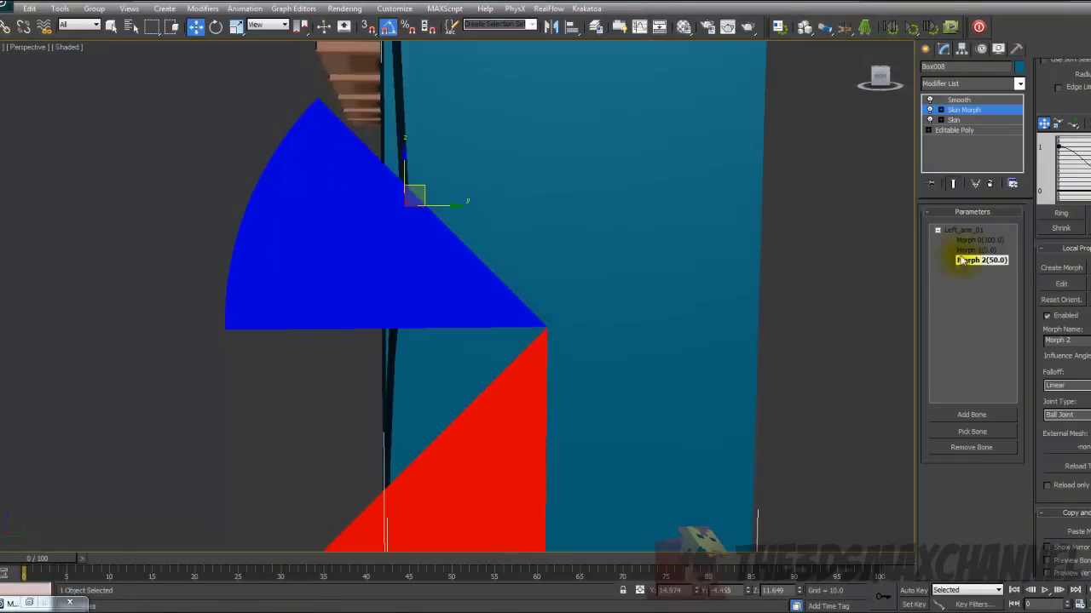
left_click(980, 239)
middle_click_drag(591, 318, 545, 330, "alt")
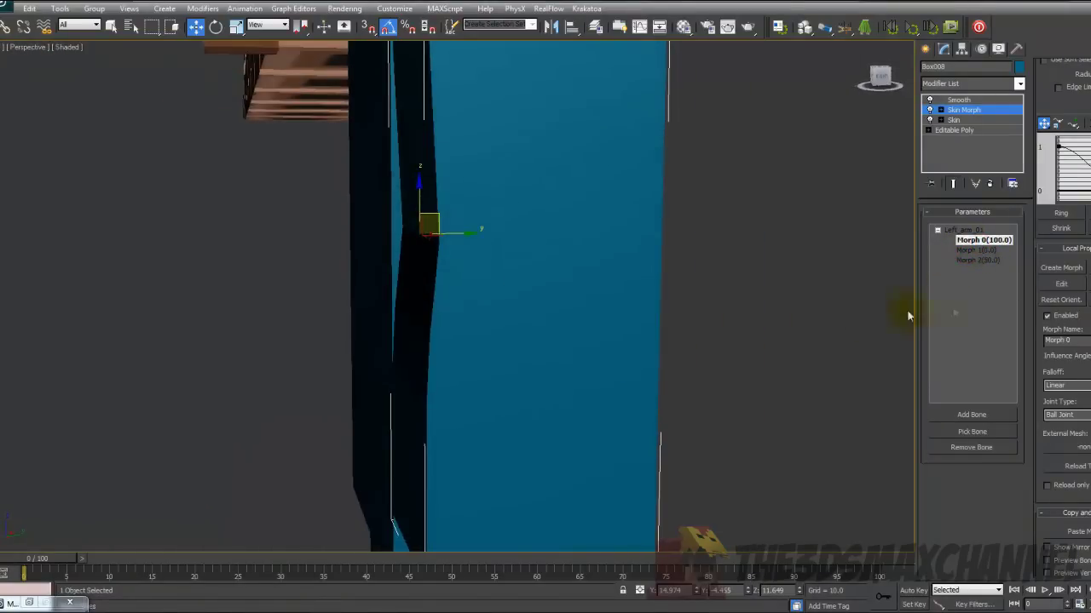
left_click(1076, 288)
middle_click_drag(608, 314, 543, 308, "alt")
key("F3")
mouse_move(377, 198)
left_mouse_down()
mouse_move(412, 226)
mouse_move(457, 235)
left_mouse_up()
key("F3")
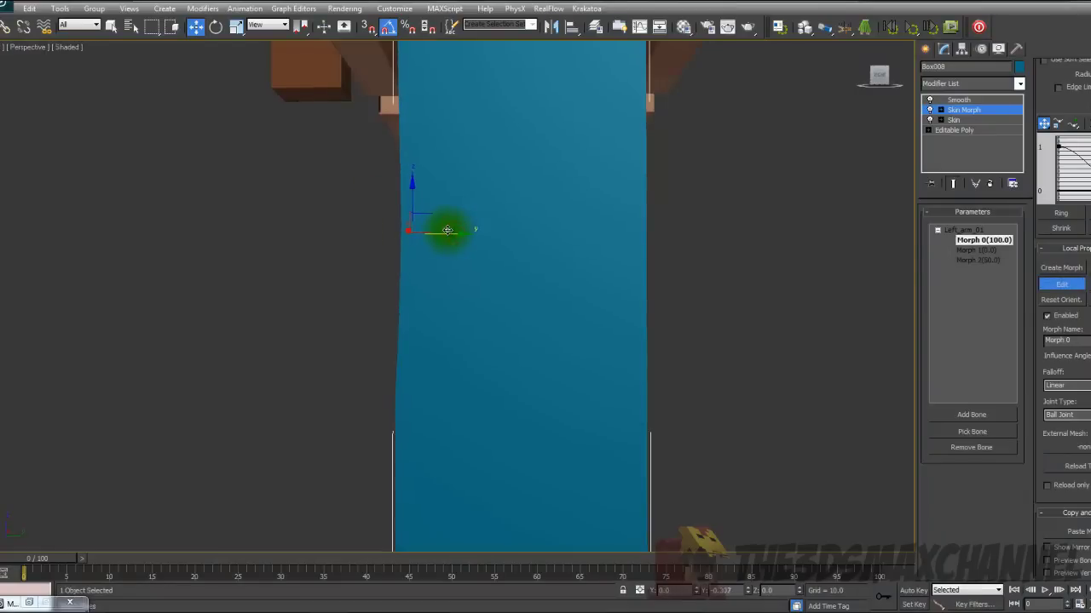
- Check the straight arm from an angle with and without edged faces, and scrub the start of the bend
scroll(451, 236, "down", 3)
middle_click_drag(458, 250, 485, 258, "alt")
scroll(485, 258, "up", 5)
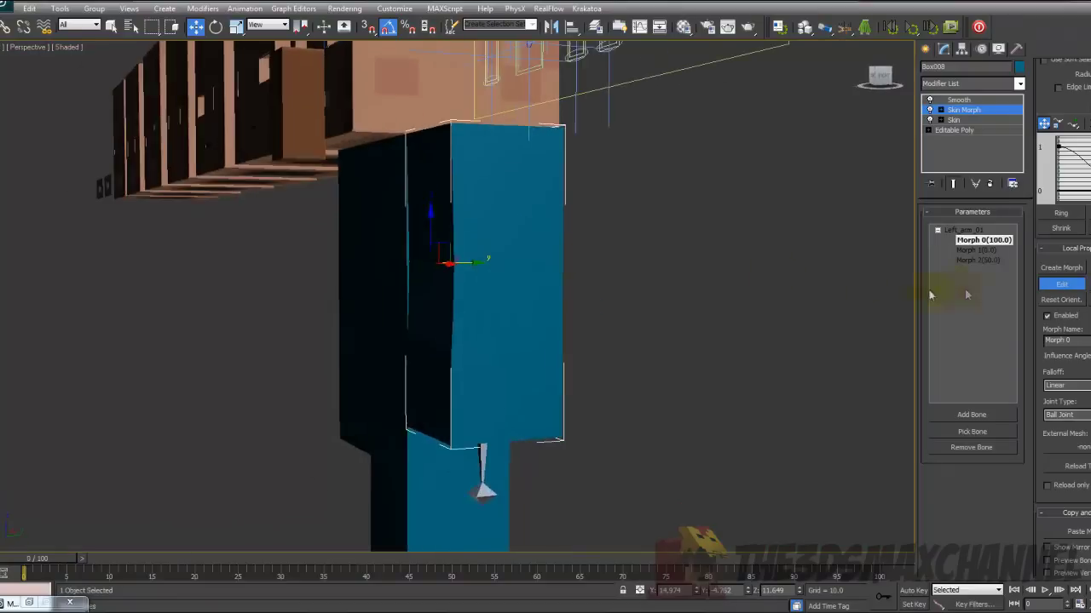
scroll(665, 299, "down", 5)
key("F4")
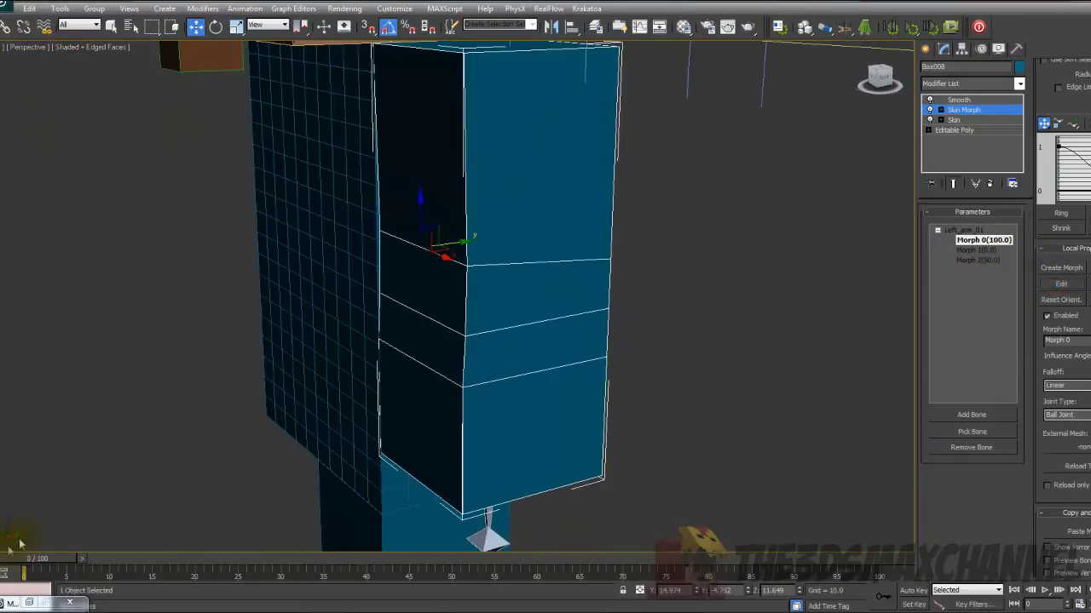
mouse_move(21, 561)
left_mouse_down()
mouse_move(878, 570)
mouse_move(17, 564)
left_mouse_up()
key("F4")
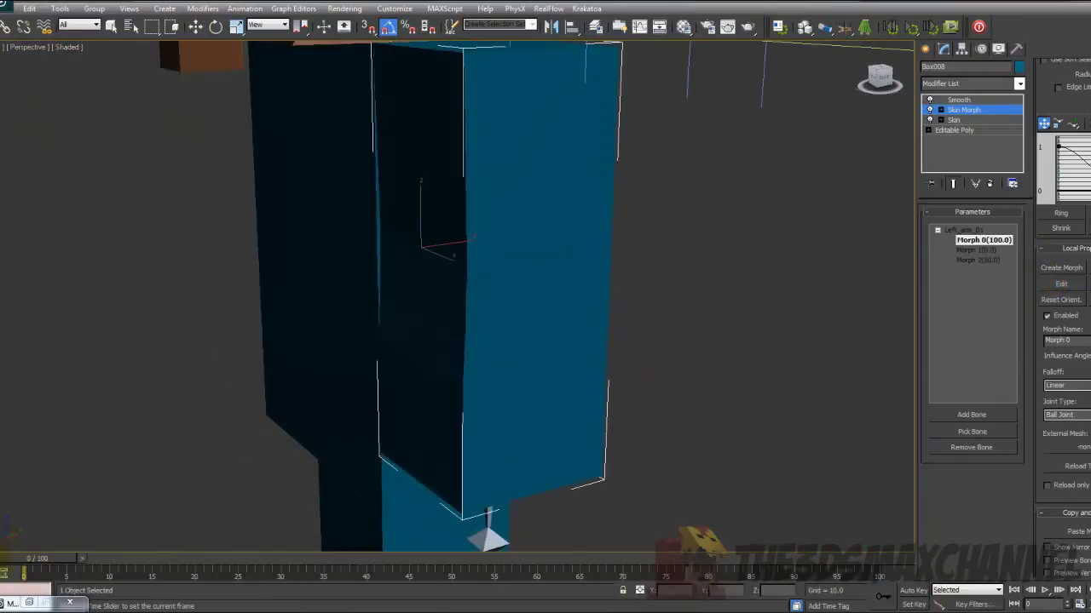
- Examine the finished hand on the other arm and the separate hand shapes beside it from below and from the front
scroll(857, 296, "down", 5)
middle_click_drag(854, 295, 730, 210, "alt")
scroll(606, 262, "down", 5)
scroll(607, 284, "up", 5)
scroll(606, 287, "down", 5)
scroll(372, 246, "up", 5)
scroll(730, 210, "up", 2)
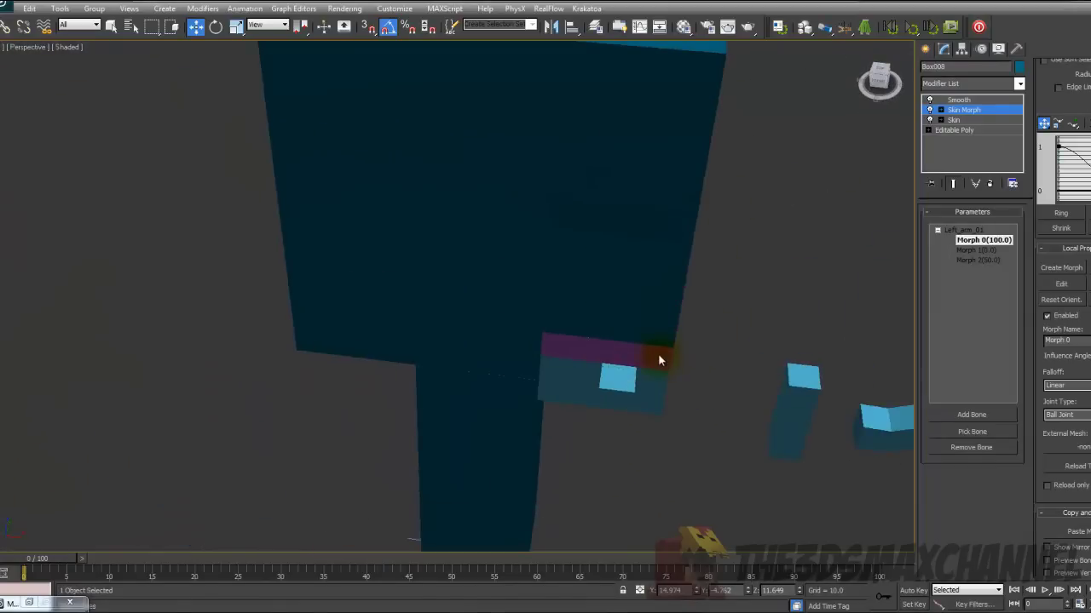
middle_click_drag(658, 356, 652, 192, "alt")
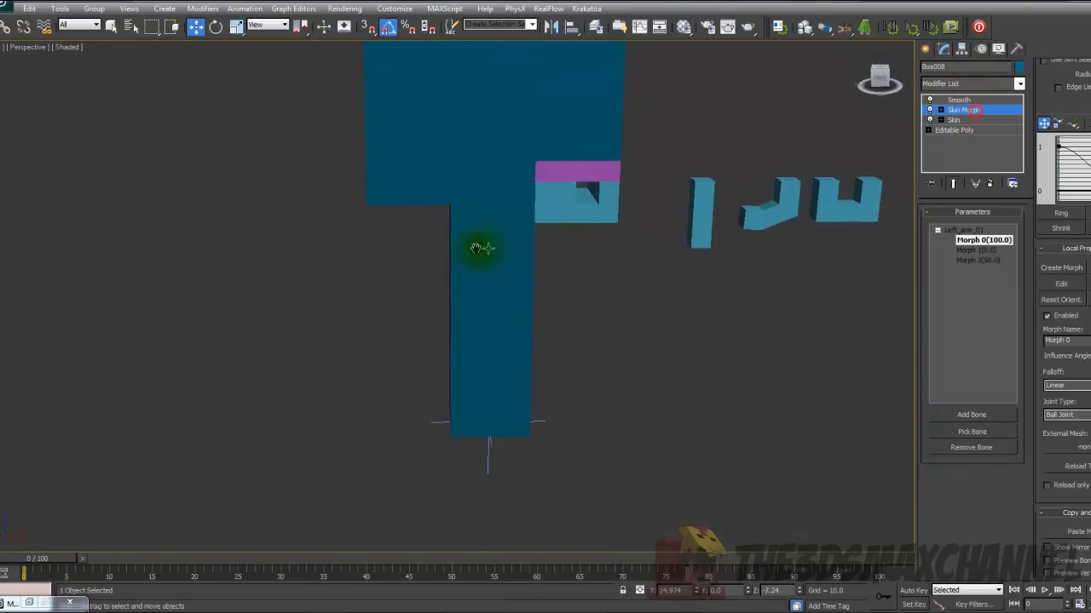
scroll(481, 248, "down", 5)
scroll(662, 358, "up", 7)
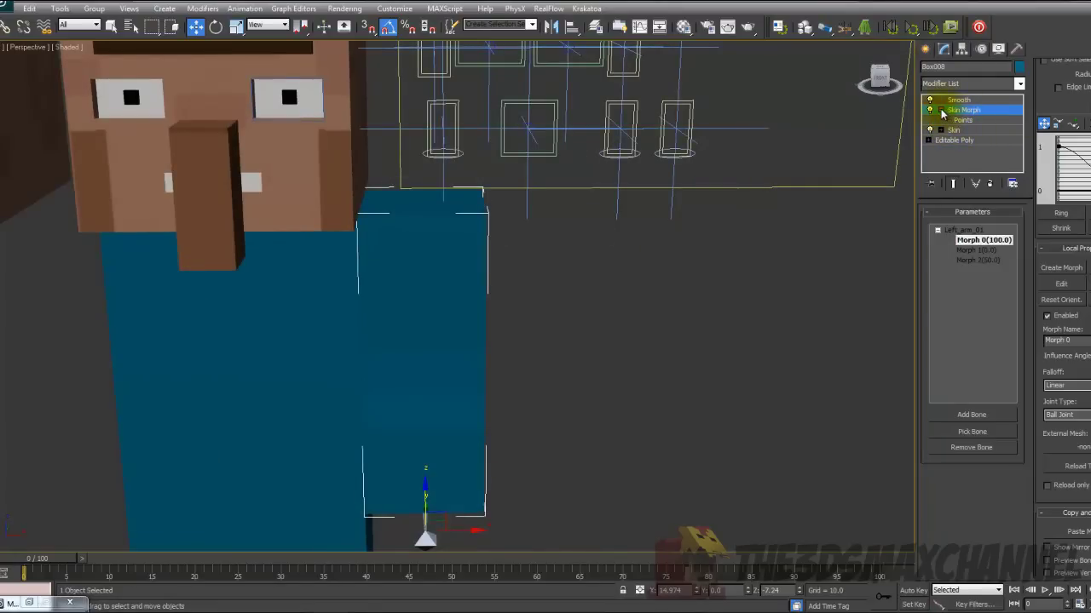
left_click(734, 223)
scroll(466, 303, "down", 4)
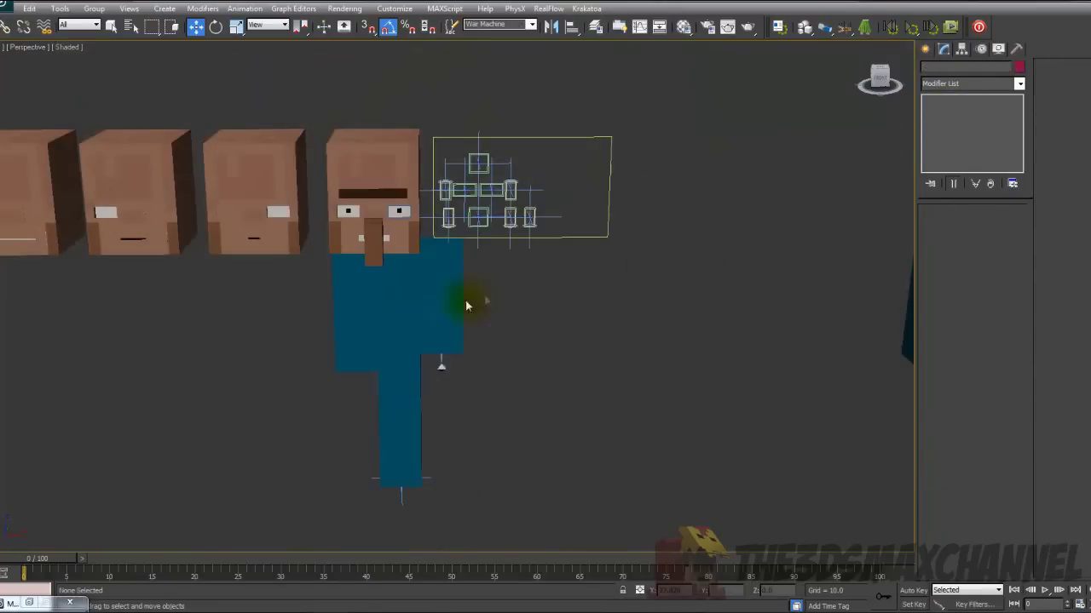
left_click(421, 304)
scroll(511, 256, "down", 4)
scroll(497, 267, "up", 6)
scroll(562, 277, "down", 3)
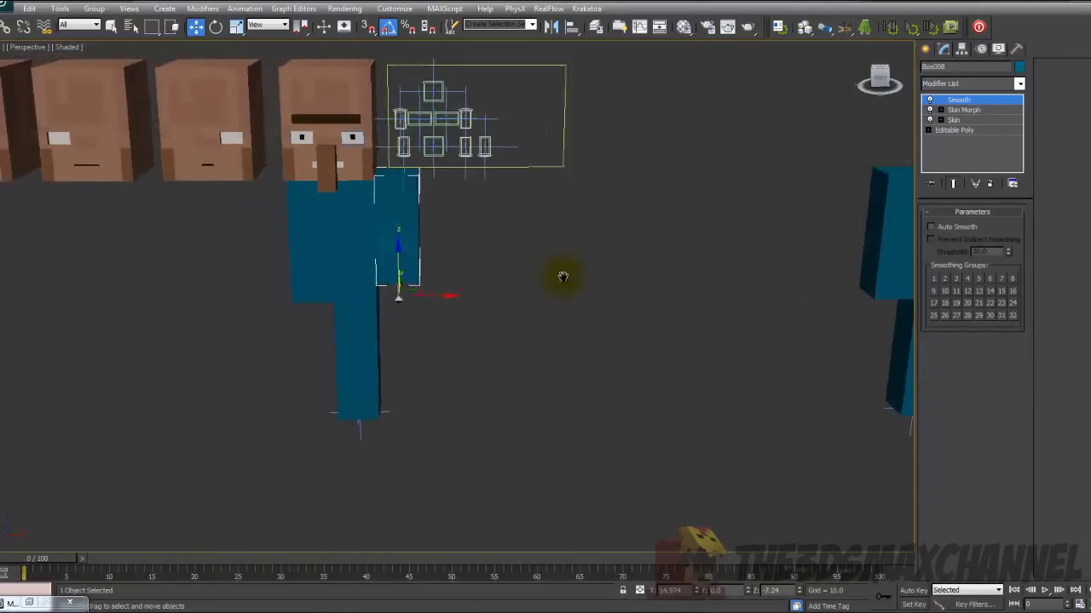
scroll(562, 277, "up", 4)
scroll(702, 346, "down", 3)
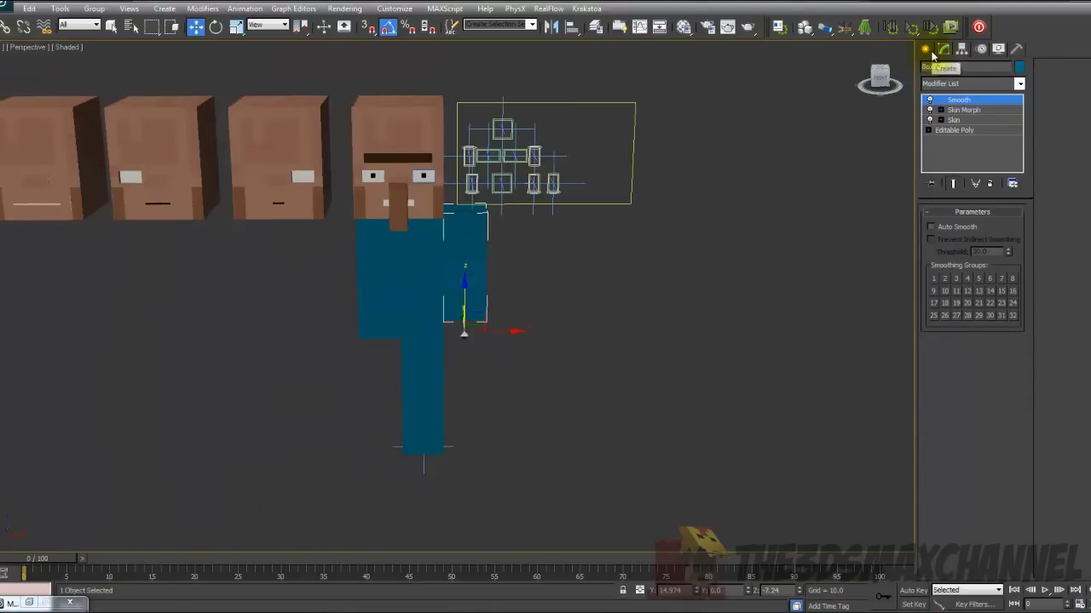
- Create a box beside the leg below the arm and set its length and width to 10 and its height to 2.5
left_click(927, 49)
left_click(948, 128)
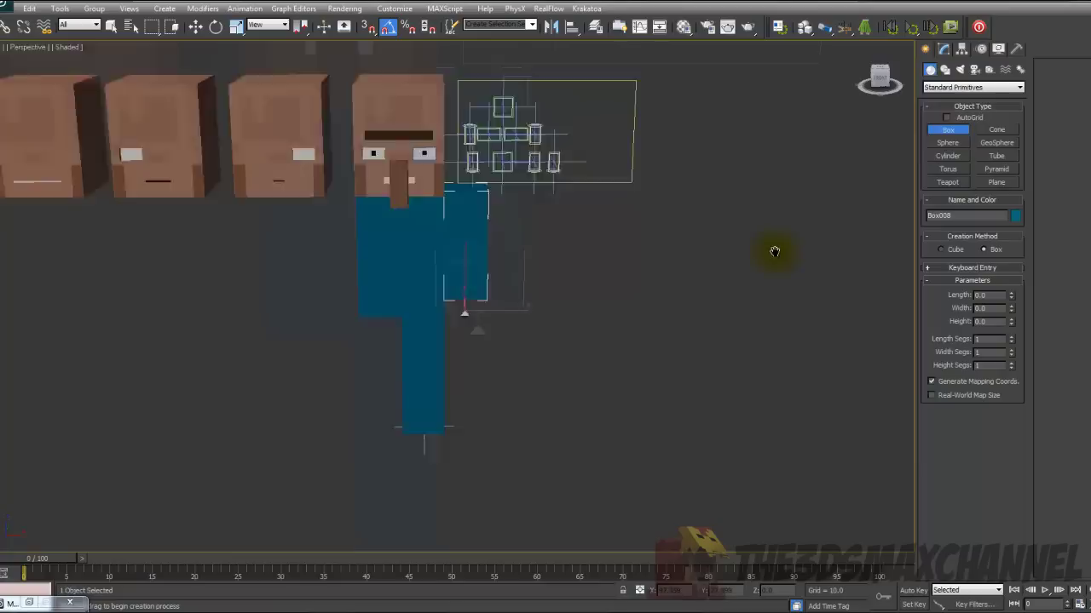
scroll(788, 240, "up", 3)
mouse_move(656, 362)
middle_mouse_down()
mouse_move(551, 326)
mouse_move(494, 322)
middle_mouse_up()
left_click_drag(455, 408, 504, 432)
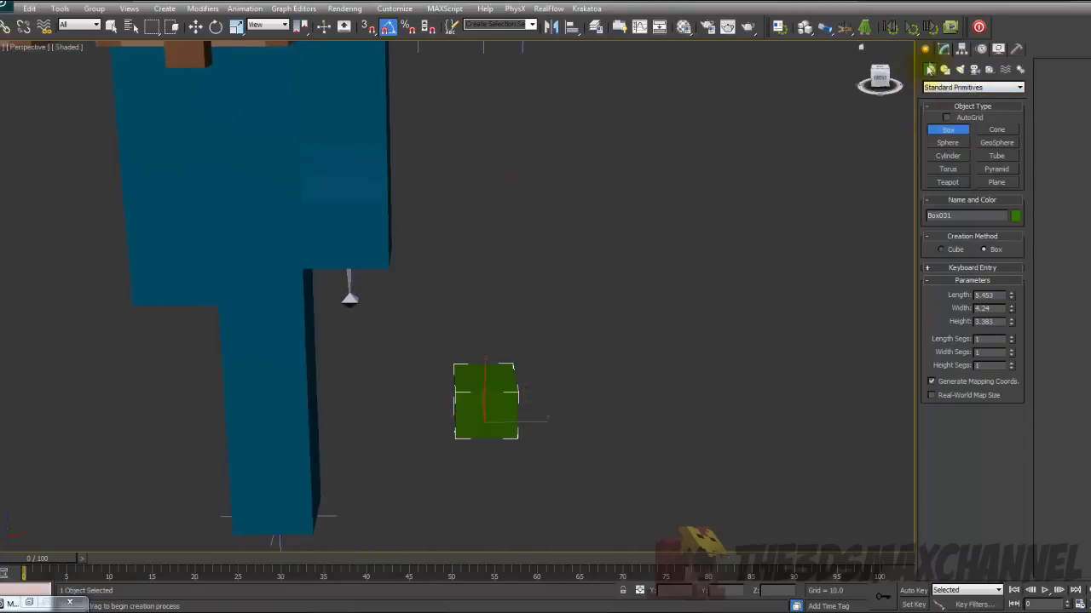
left_click(942, 49)
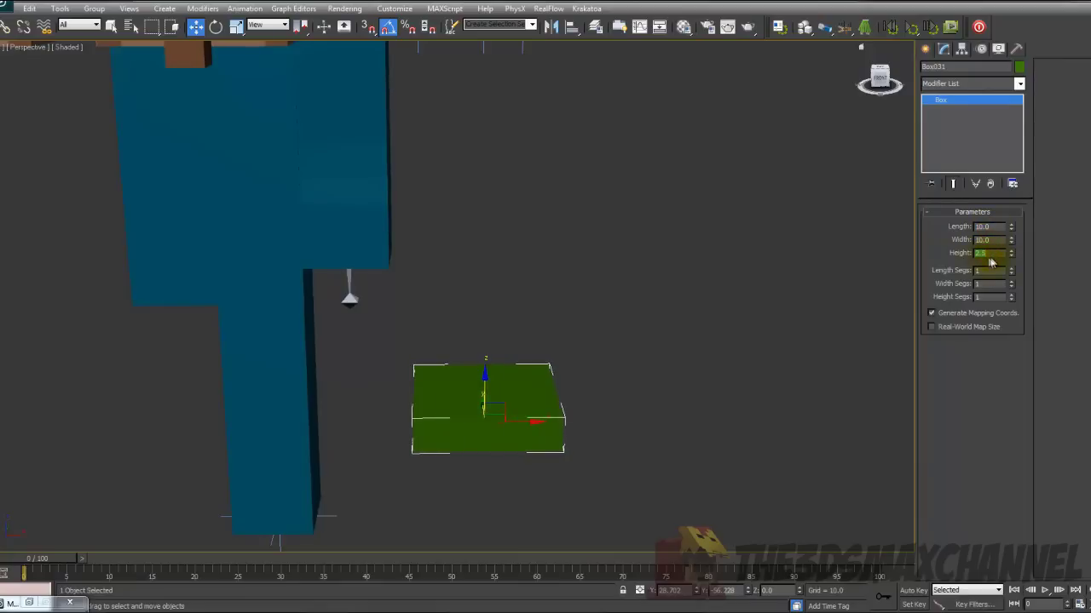
middle_click_drag(601, 265, 579, 264, "alt")
scroll(629, 262, "down", 3)
scroll(580, 264, "up", 6)
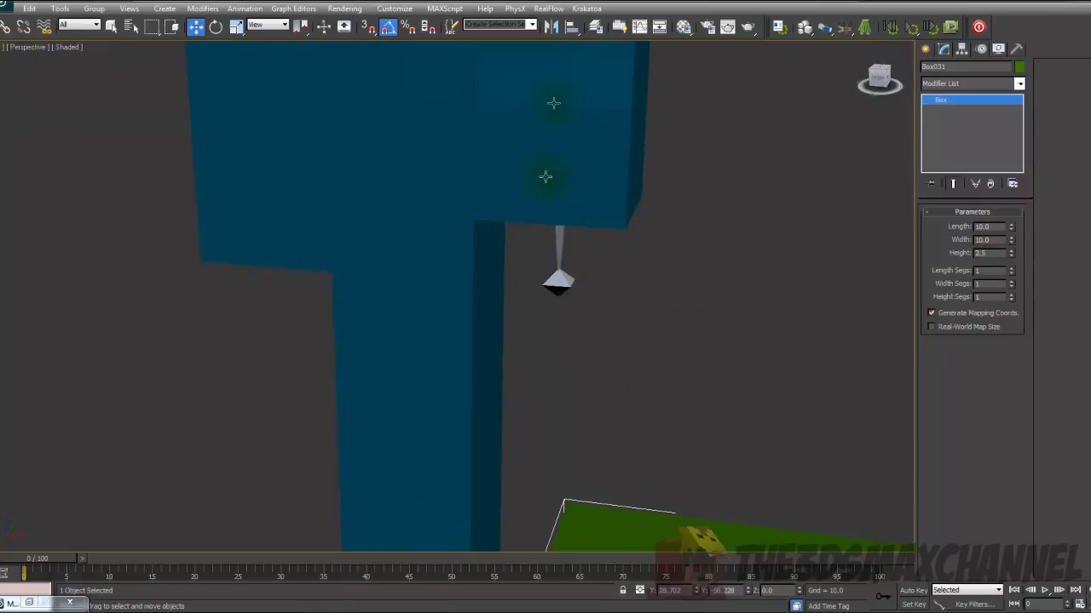
scroll(546, 278, "down", 6)
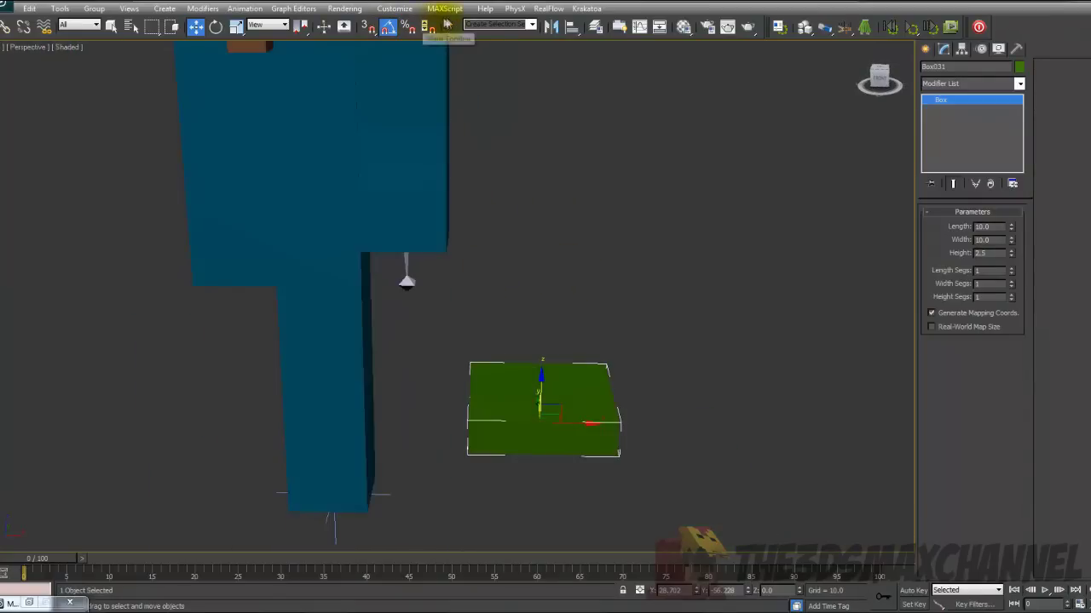
- Align the new box's position to the small bone at the end of the arm
left_click(569, 28)
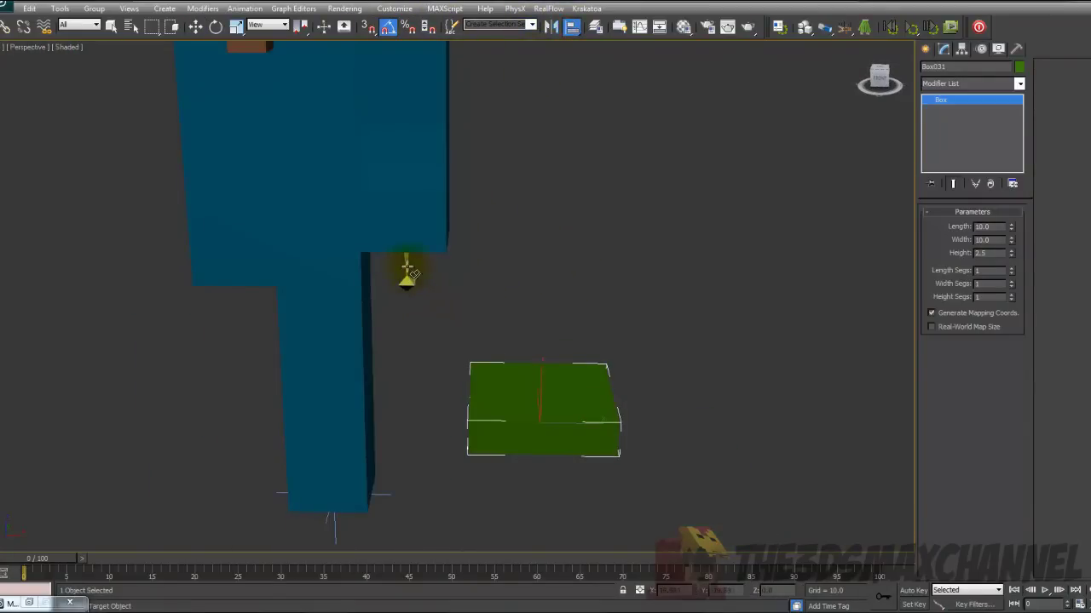
left_click(408, 287)
left_click(587, 408)
key("F3")
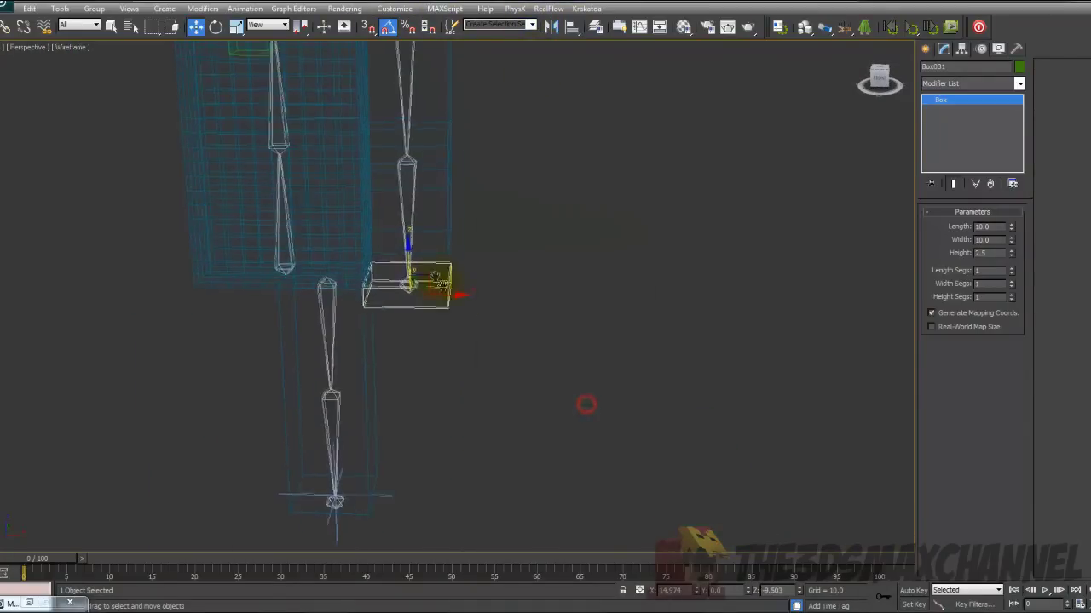
scroll(475, 323, "up", 8)
scroll(465, 290, "down", 4)
key("F3")
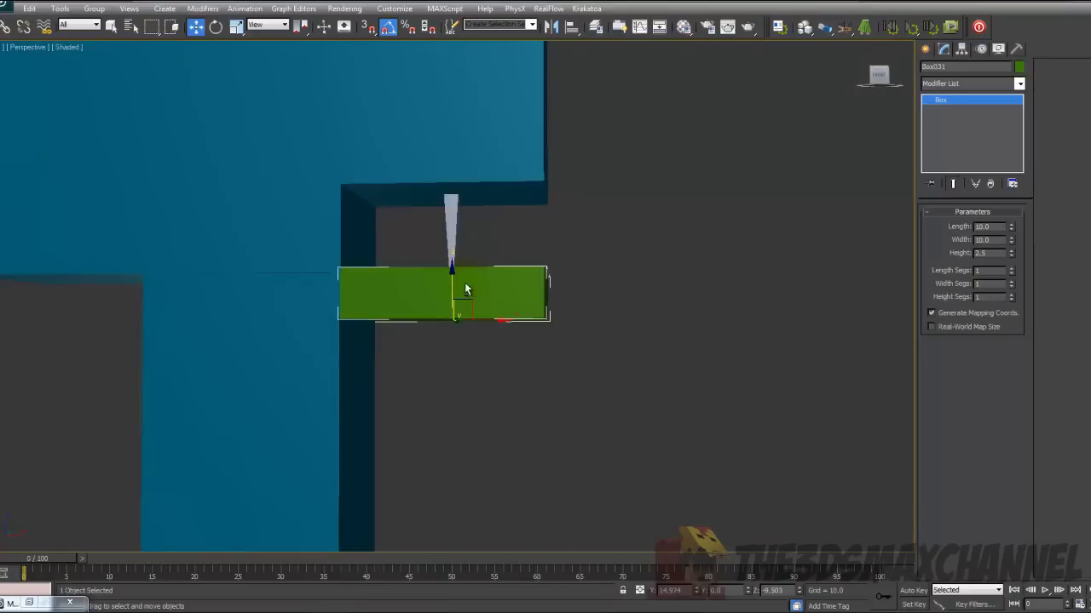
- Rotate the green box 180 degrees about the X axis so it extends downward
left_click(216, 29)
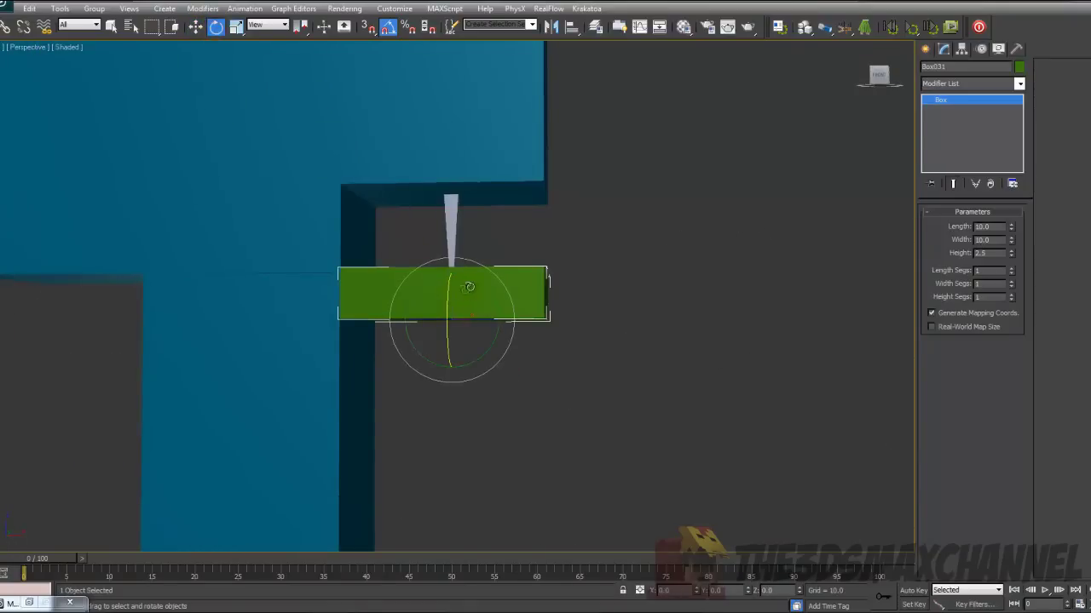
middle_click_drag(469, 287, 428, 306, "alt")
left_click_drag(415, 316, 612, 235)
middle_click_drag(535, 304, 398, 303, "alt")
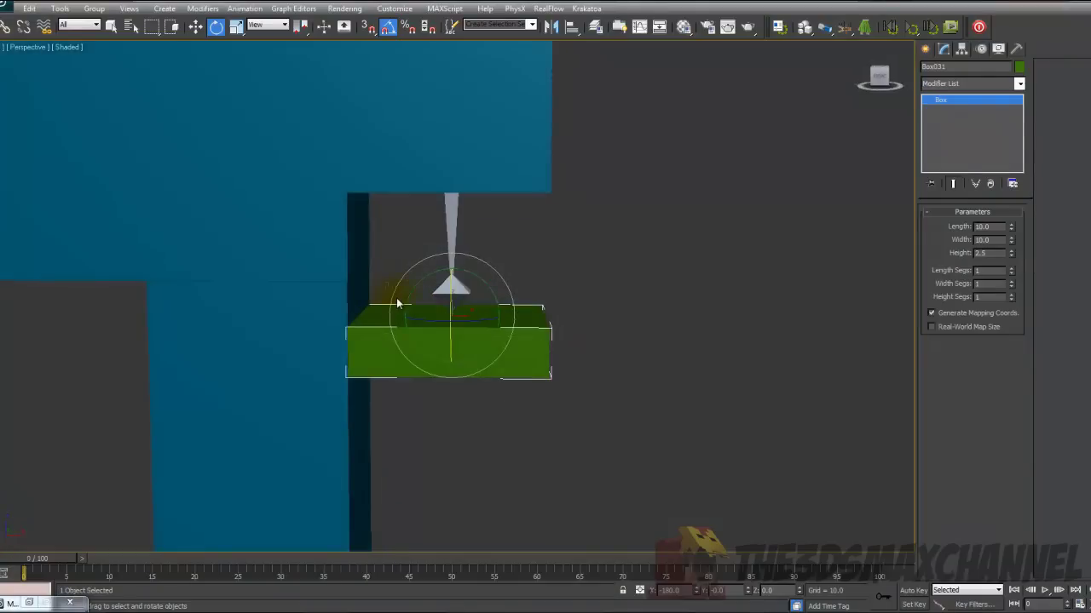
- Raise the green box in the front view until its upper edge meets the arm's lower edge
key("f")
scroll(418, 287, "up", 4)
scroll(333, 204, "up", 3)
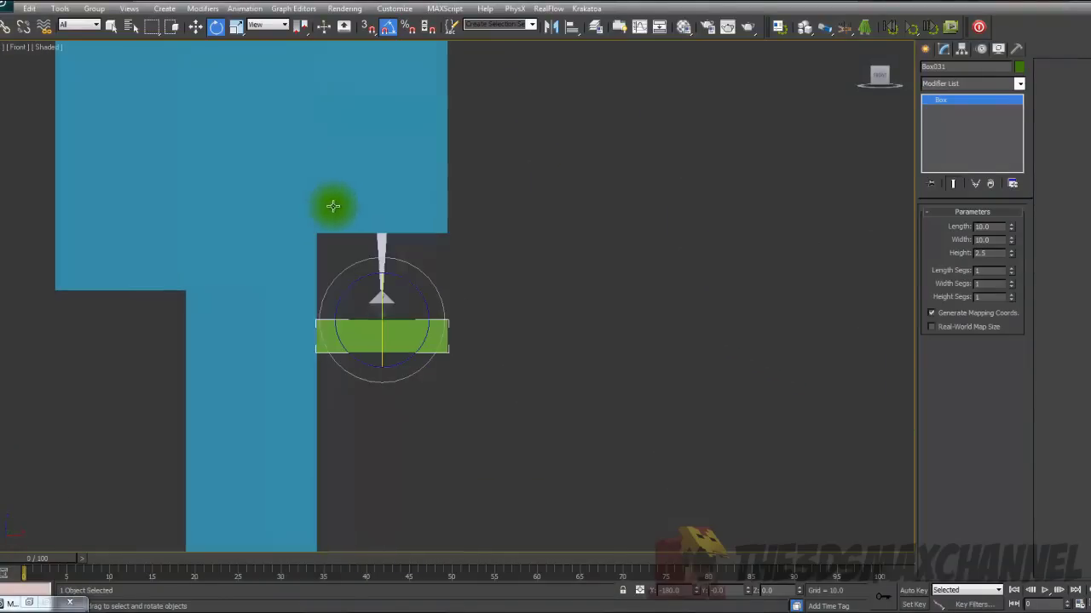
scroll(355, 224, "up", 3)
left_click(195, 27)
scroll(371, 338, "down", 1)
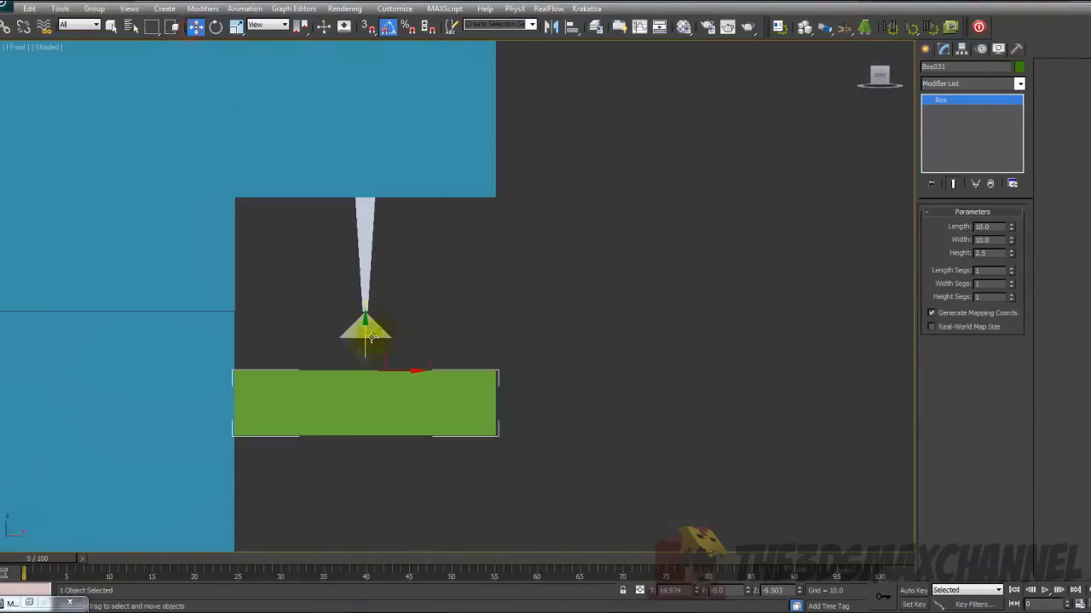
left_click_drag(365, 343, 379, 171)
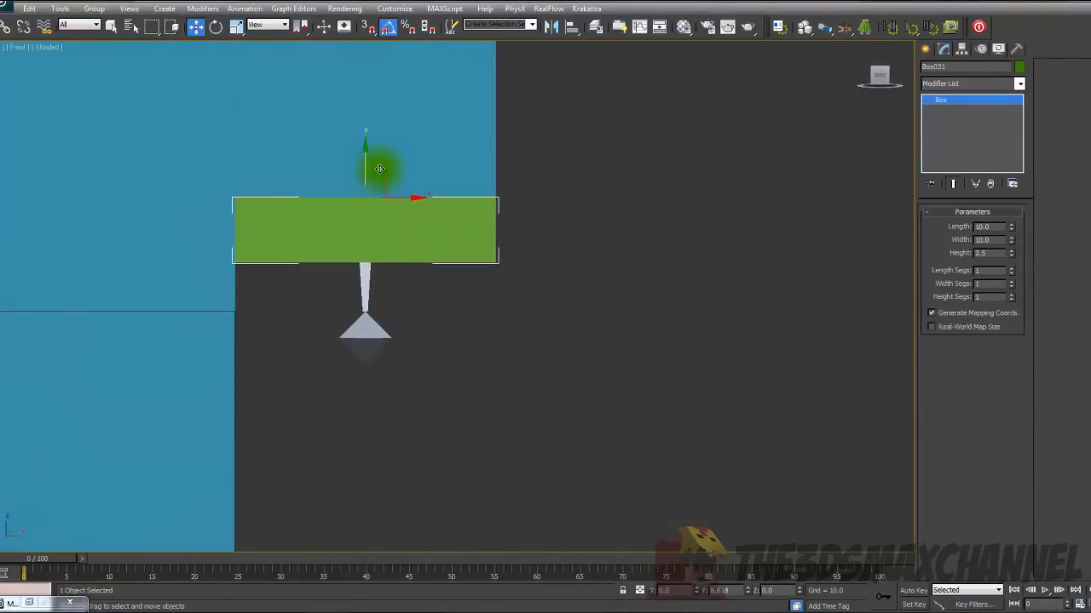
- Fine-tune the green box's height in wireframe so its upper edge coincides with the arm's lower edge
key("F4")
middle_click_drag(462, 194, 486, 299)
key("F3")
scroll(485, 299, "up", 3)
middle_click_drag(278, 278, 371, 276)
scroll(358, 277, "up", 1)
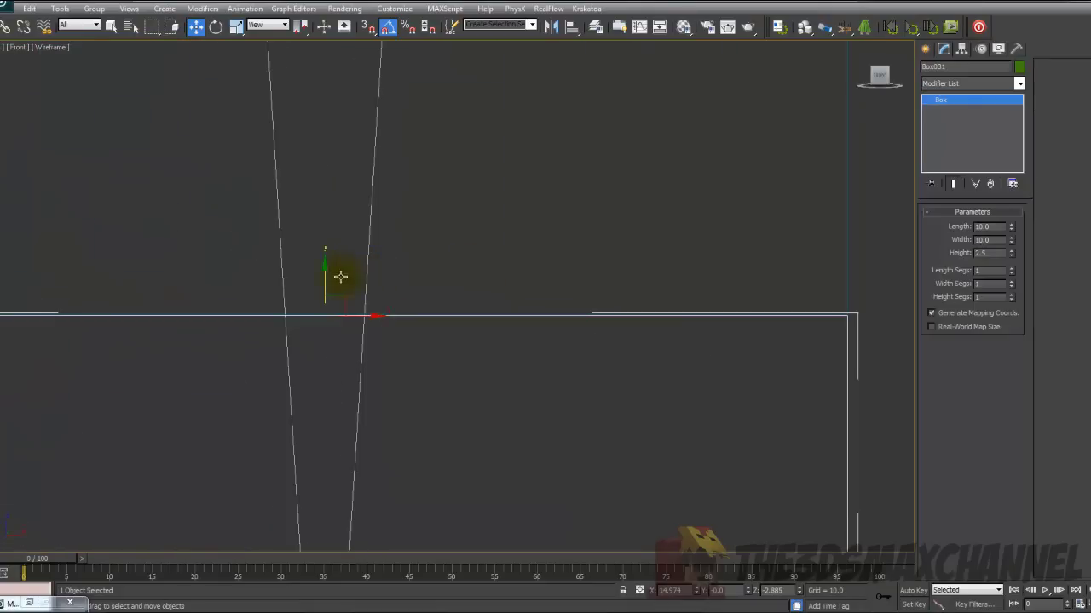
left_click_drag(324, 287, 321, 285)
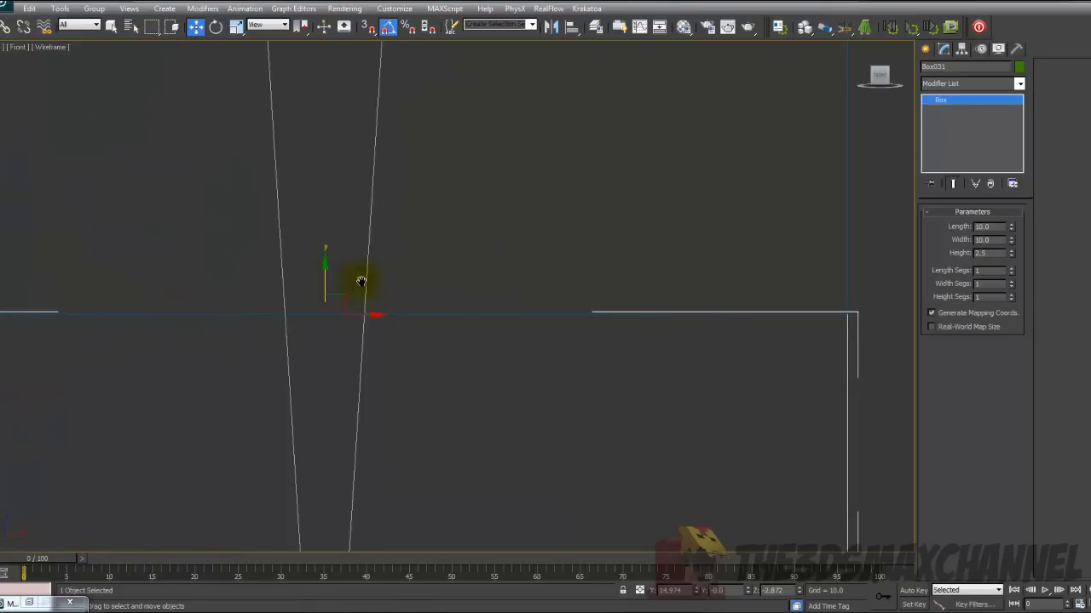
- Inspect the green box's fit on the arm in shaded perspective, from several angles and distances
scroll(361, 281, "down", 3)
key("p")
middle_click_drag(361, 282, 343, 301, "alt")
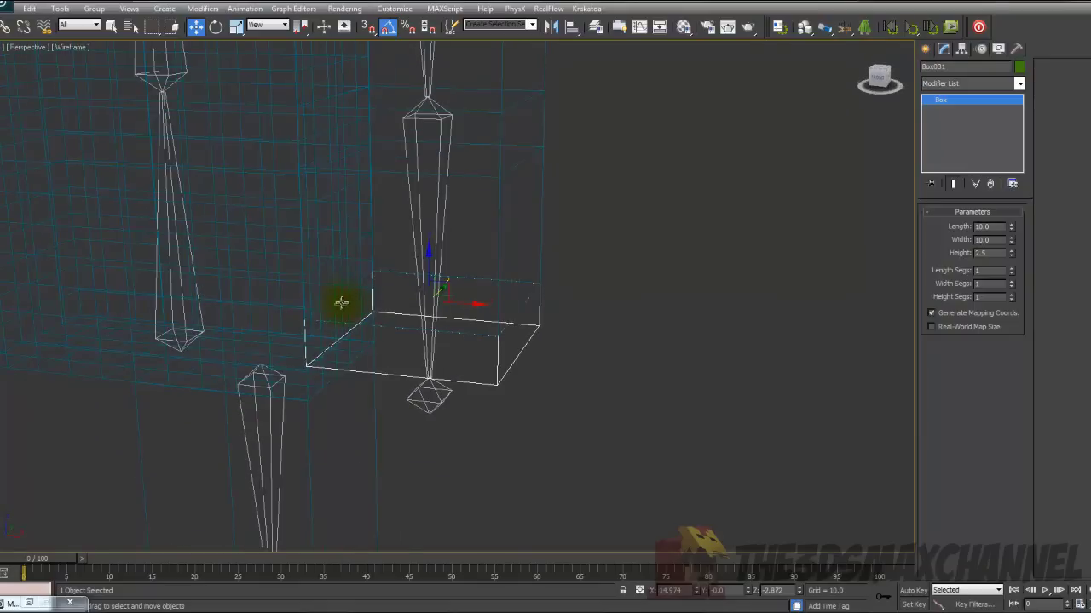
scroll(340, 303, "down", 3)
left_click(78, 47)
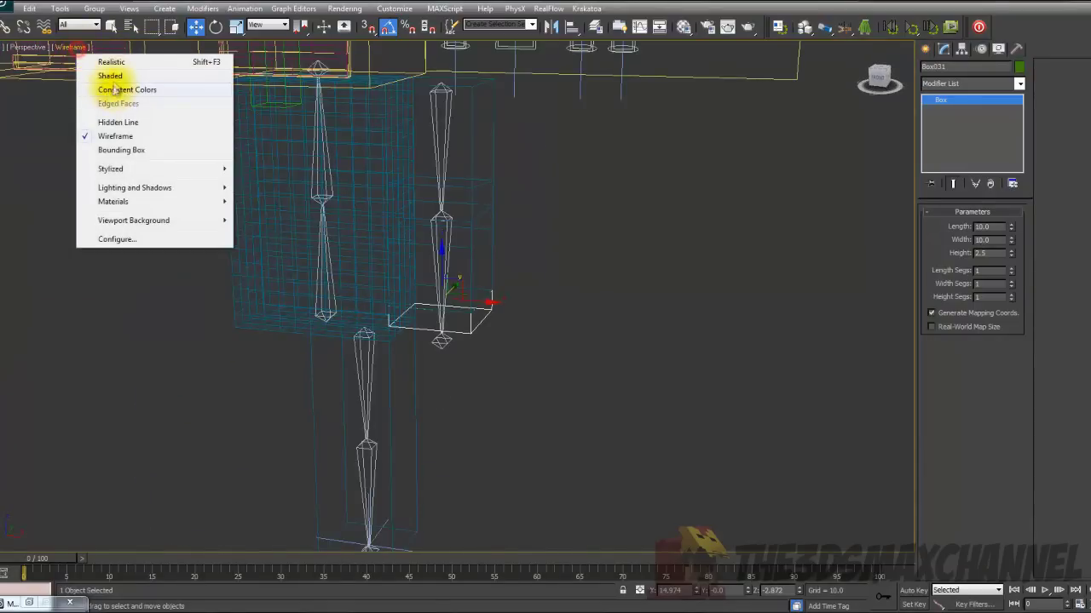
left_click(106, 70)
scroll(389, 332, "up", 3)
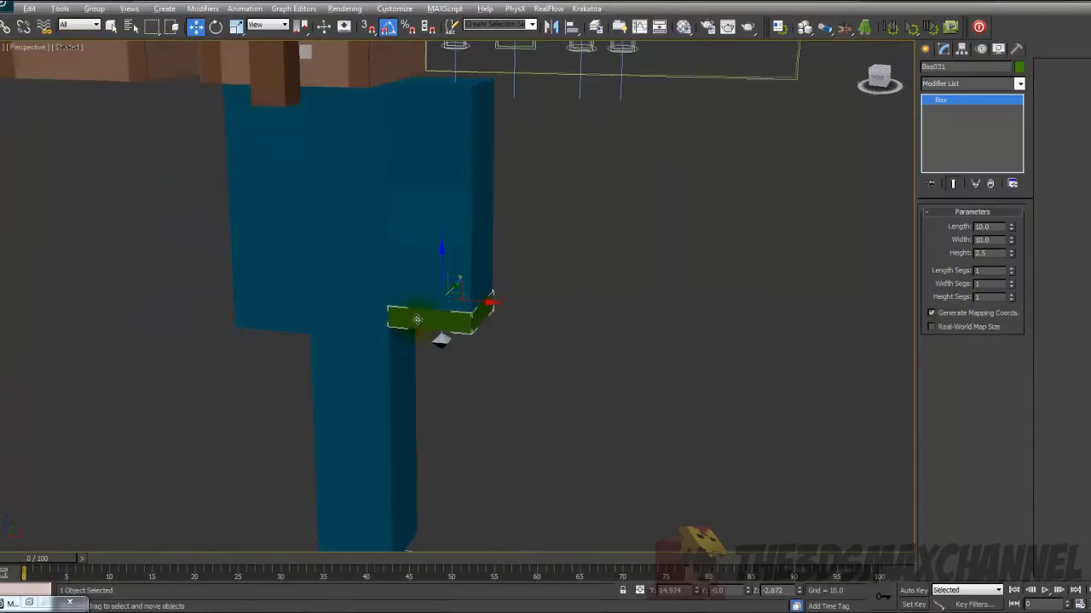
middle_click_drag(416, 318, 533, 278, "alt")
scroll(402, 303, "up", 2)
scroll(534, 278, "down", 5)
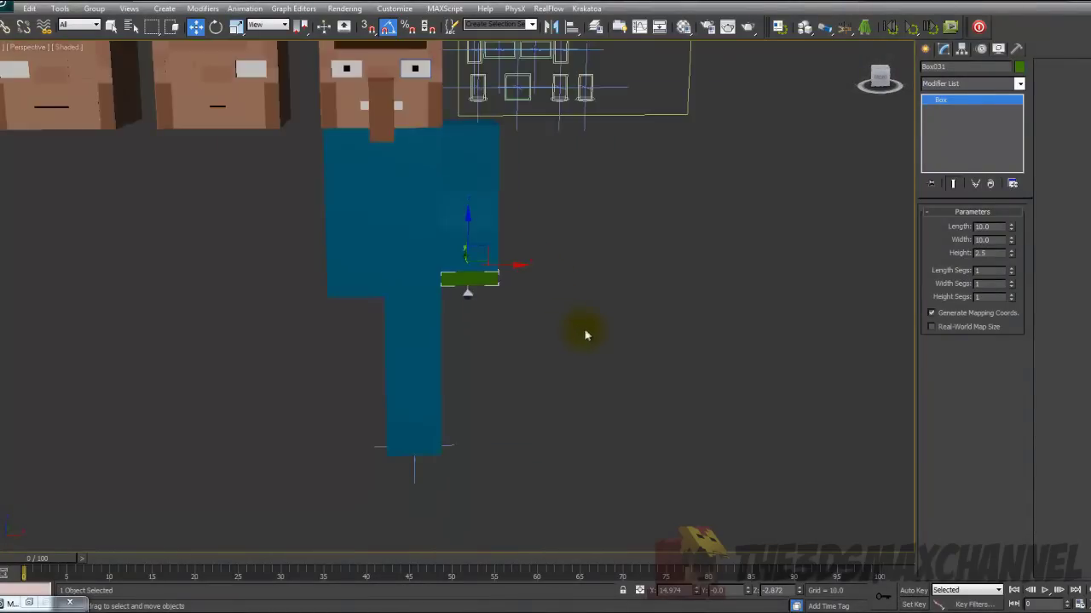
middle_click_drag(477, 316, 402, 282)
scroll(529, 338, "up", 3)
scroll(503, 346, "up", 3)
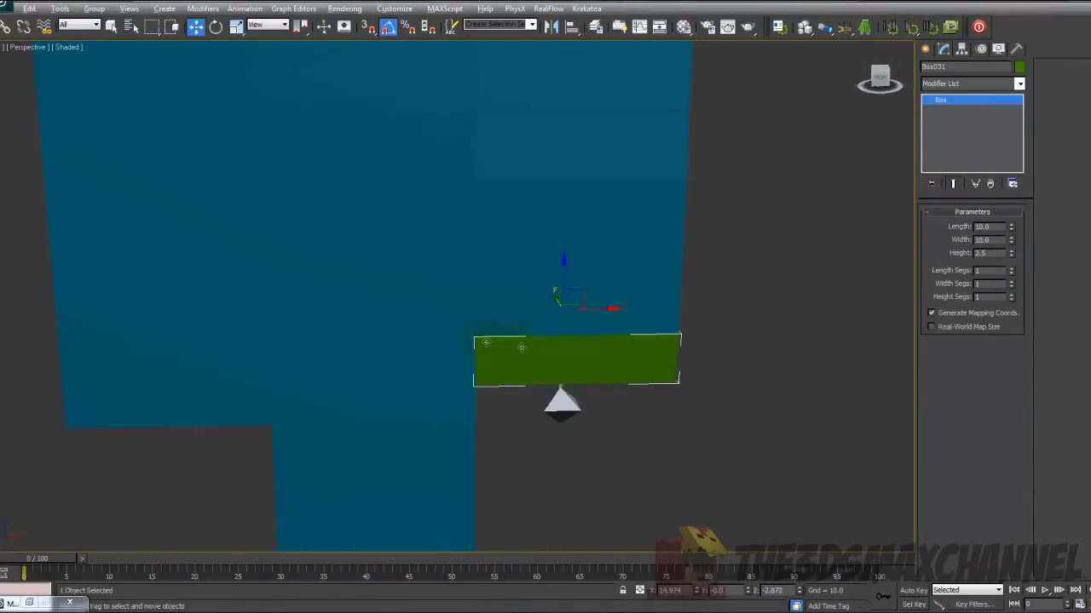
scroll(504, 346, "down", 4)
mouse_move(504, 346)
middle_mouse_down("alt")
mouse_move(536, 375)
mouse_move(493, 351)
middle_mouse_up("alt")
scroll(536, 375, "up", 1)
scroll(494, 358, "down", 5)
scroll(519, 360, "up", 5)
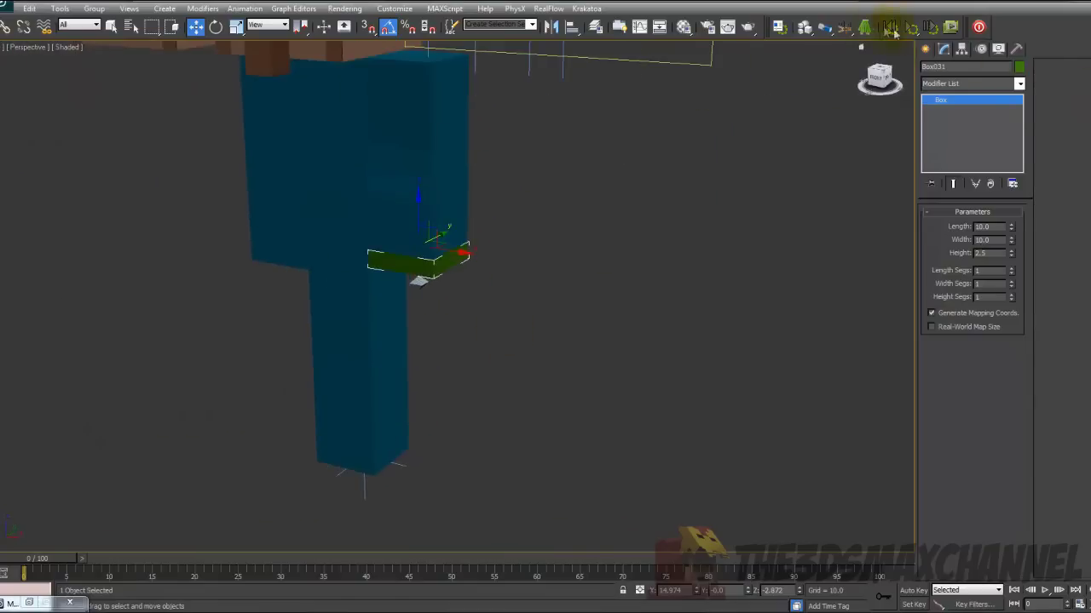
- Create a second box on the ground beside the leg, about 3 long, 9.1 wide and 2.8 high
left_click(926, 48)
left_click(946, 130)
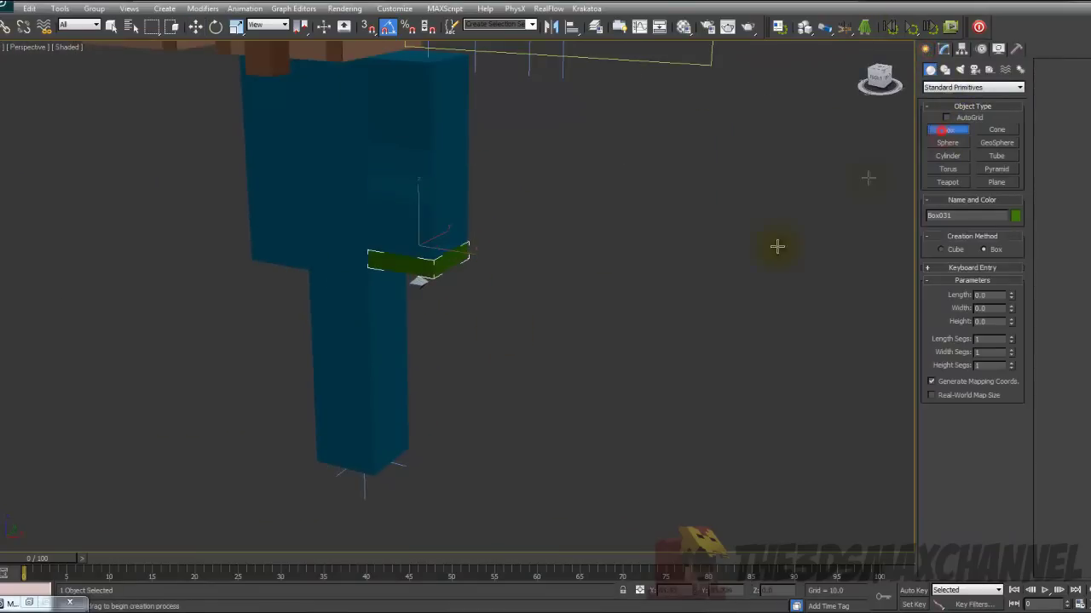
left_click_drag(599, 424, 689, 455)
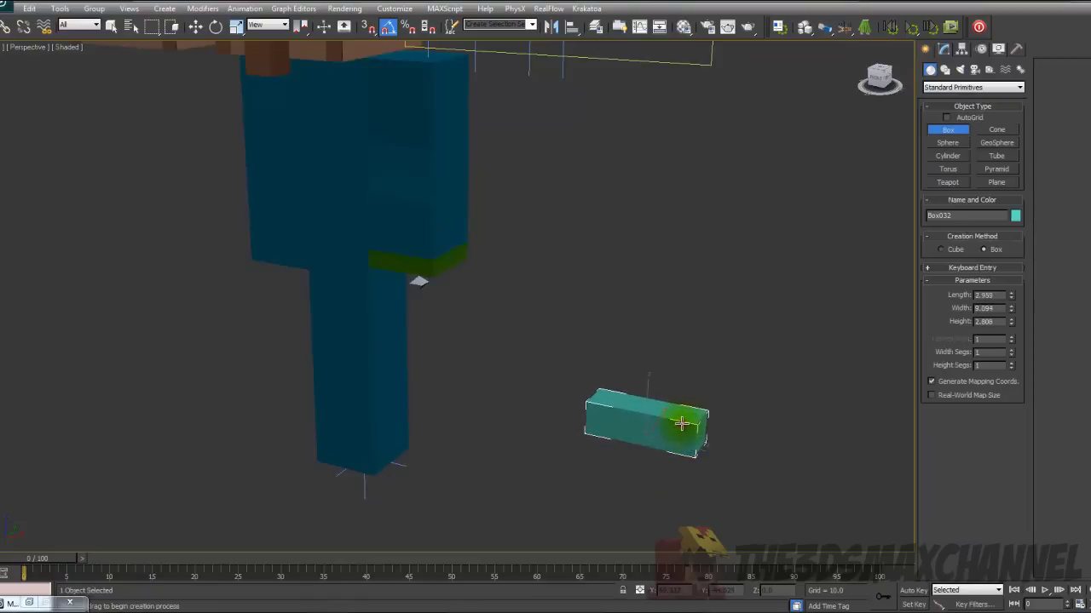
- Compare the second box with the arm and the finished hand on the other body from several angles
middle_click_drag(710, 410, 623, 336)
scroll(667, 383, "up", 3)
scroll(682, 390, "down", 4)
scroll(609, 360, "down", 3)
scroll(622, 336, "down", 3)
scroll(621, 334, "up", 5)
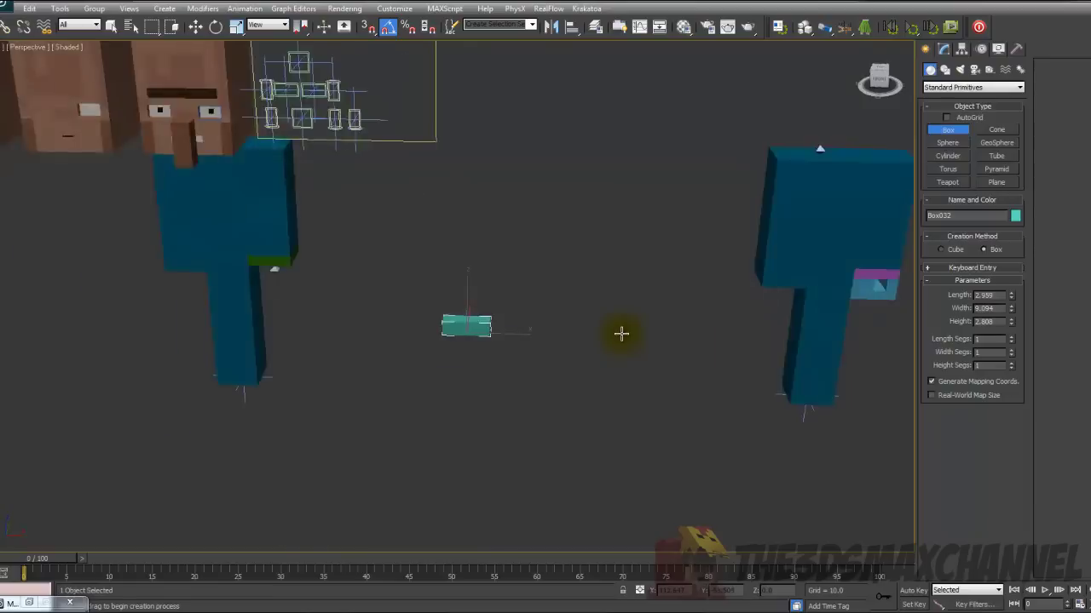
middle_click_drag(621, 334, 579, 335, "alt")
scroll(545, 353, "up", 5)
scroll(596, 339, "down", 5)
scroll(603, 350, "down", 4)
scroll(630, 337, "up", 5)
scroll(594, 341, "down", 3)
scroll(593, 321, "up", 3)
scroll(580, 335, "up", 2)
scroll(580, 336, "down", 2)
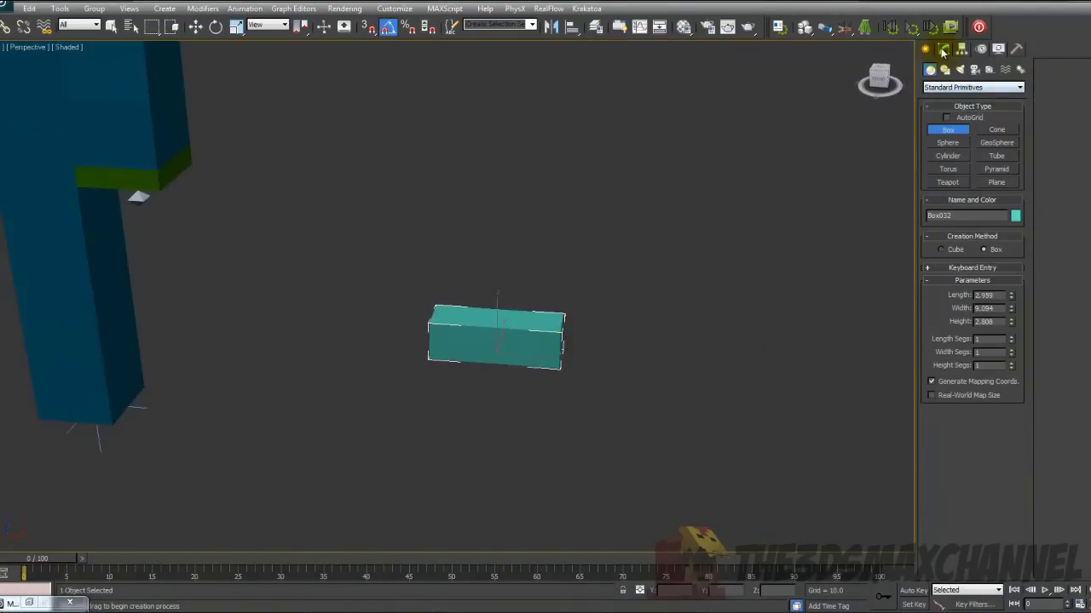
middle_click_drag(663, 325, 585, 346, "alt")
scroll(698, 316, "down", 3)
scroll(688, 310, "up", 4)
scroll(659, 328, "down", 2)
scroll(609, 351, "down", 4)
scroll(585, 346, "up", 5)
scroll(650, 344, "down", 1)
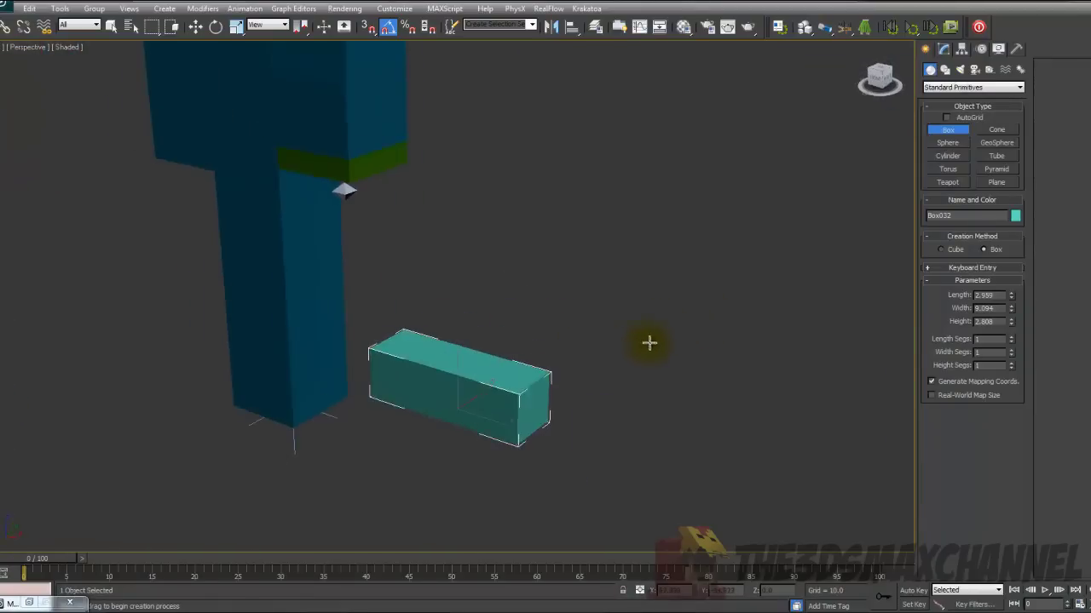
scroll(649, 343, "down", 2)
scroll(659, 348, "down", 2)
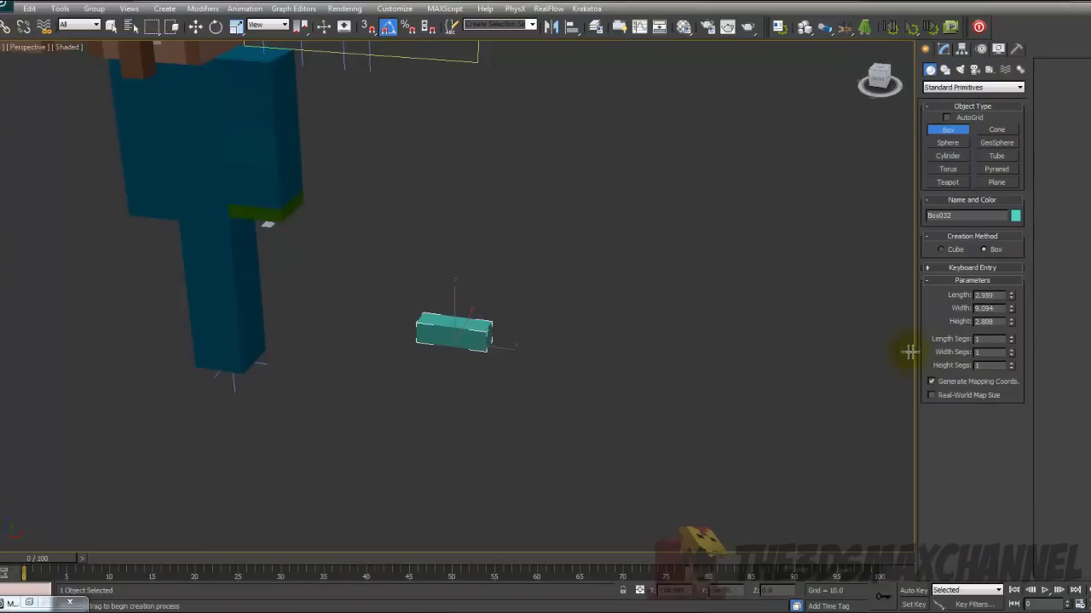
- Set the second box's length to 2.5, width to 7.5 and height to 5
middle_click_drag(789, 386, 739, 367, "alt")
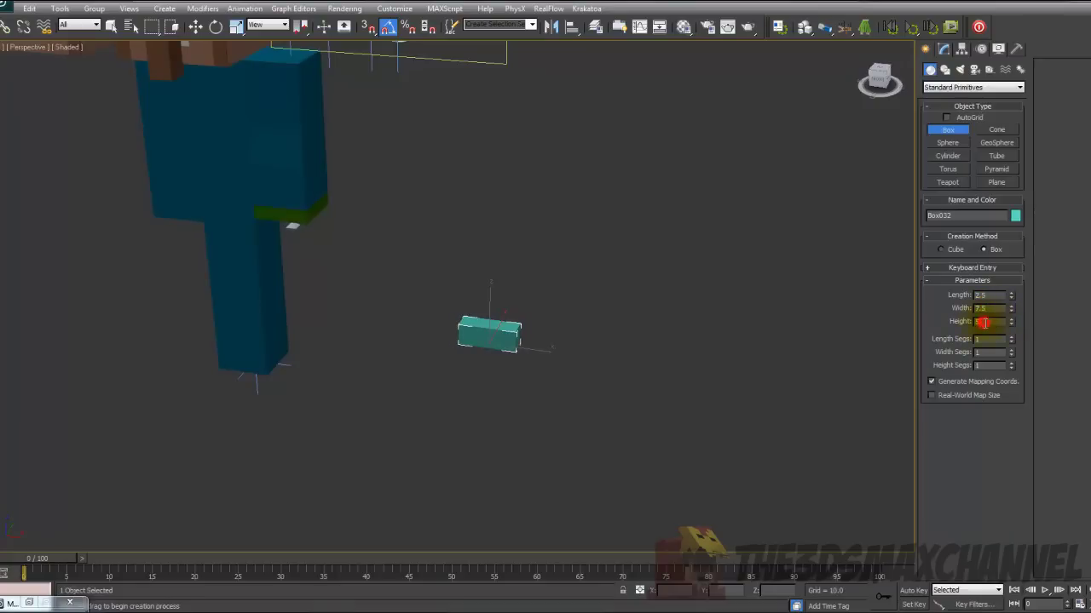
type("5")
key("Return")
- Align the second box to the green box, center to center in X, Y and Z
middle_click_drag(594, 363, 684, 383)
scroll(631, 316, "up", 4)
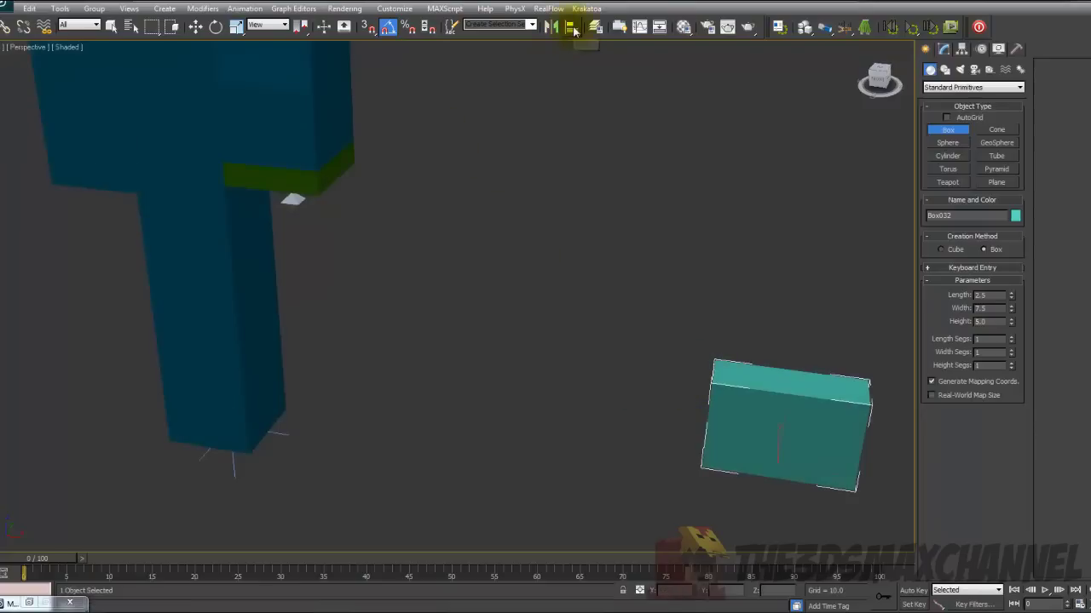
left_click(572, 28)
left_click(303, 195)
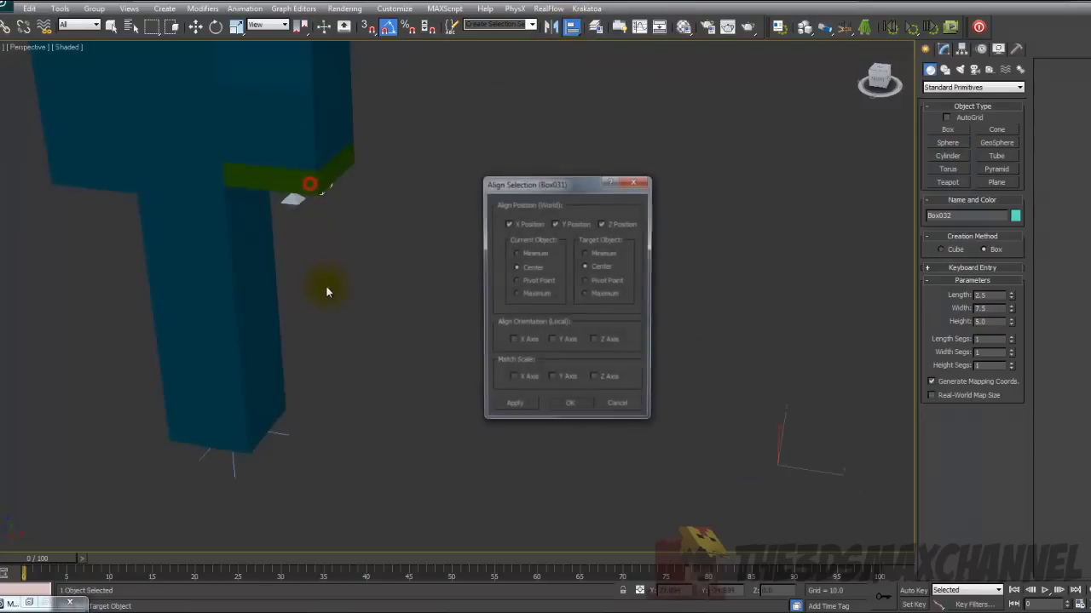
left_click(571, 407)
- Rotate the second box 180 degrees about the X axis so it hangs below the green box
middle_click_drag(421, 327, 521, 405)
scroll(658, 481, "up", 3)
middle_click_drag(277, 209, 346, 278)
scroll(346, 277, "up", 4)
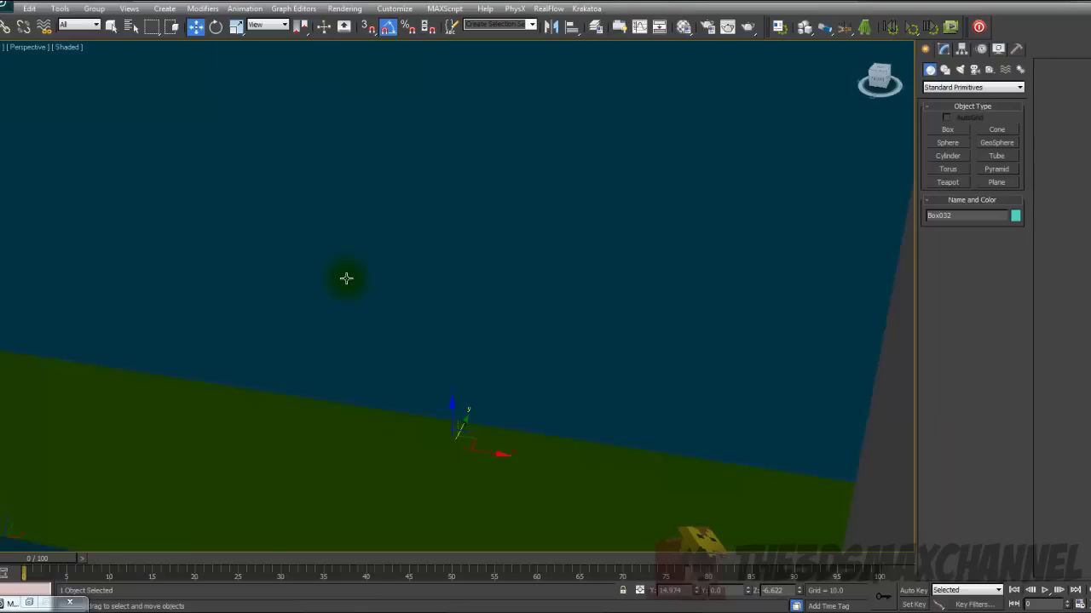
scroll(414, 270, "down", 4)
middle_click_drag(414, 270, 427, 277, "alt")
scroll(426, 276, "up", 1)
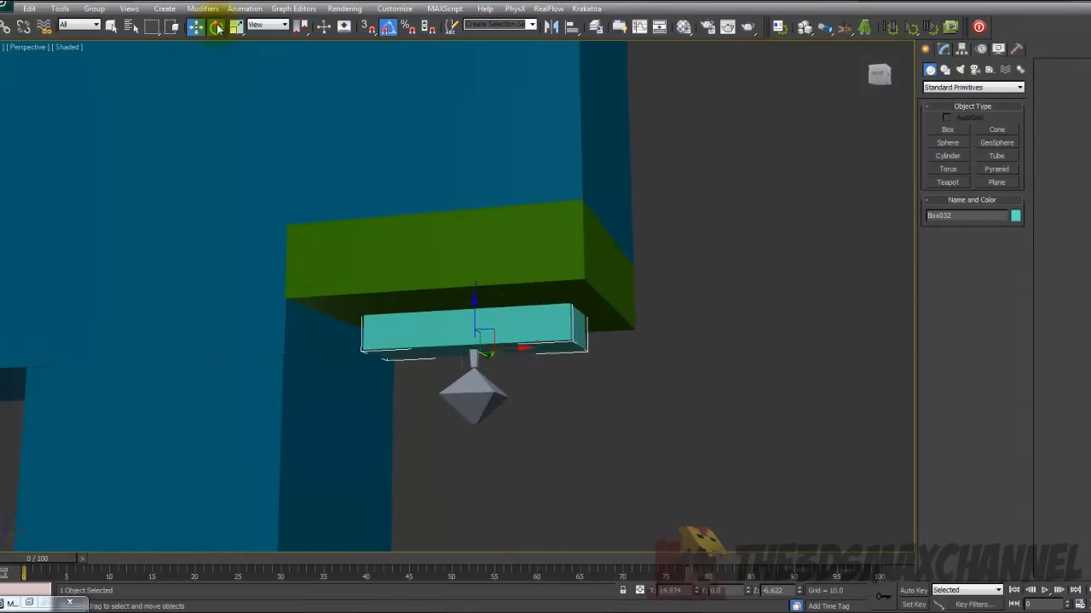
left_click(217, 28)
left_click_drag(478, 324, 447, 160)
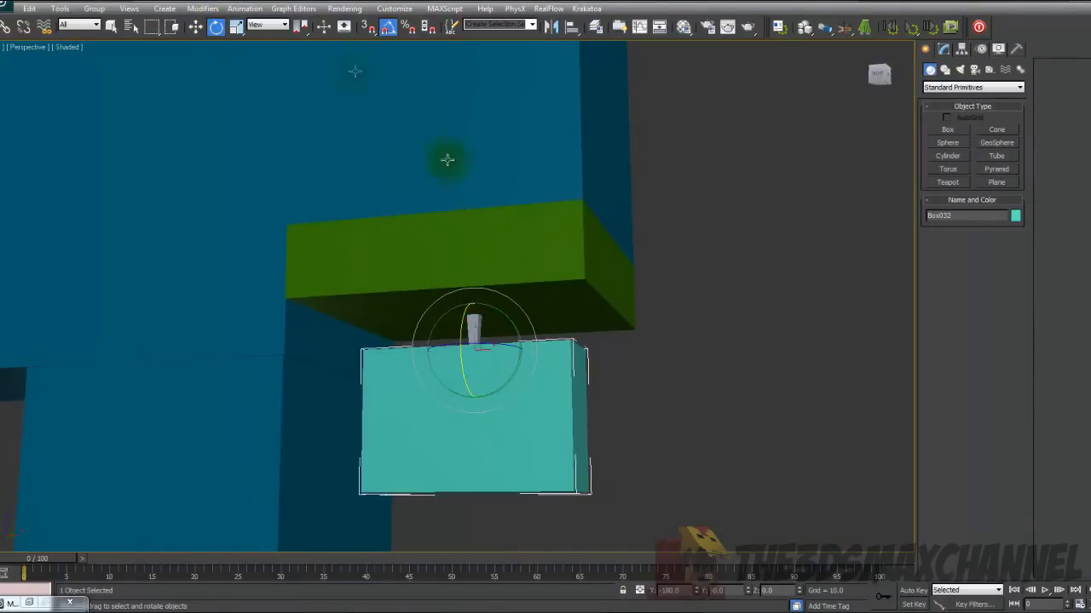
- Move the second box up along Z against the green box's underside and display edged faces
left_click(196, 26)
left_click_drag(475, 326, 461, 279)
key("F4")
middle_click_drag(461, 280, 515, 336, "alt")
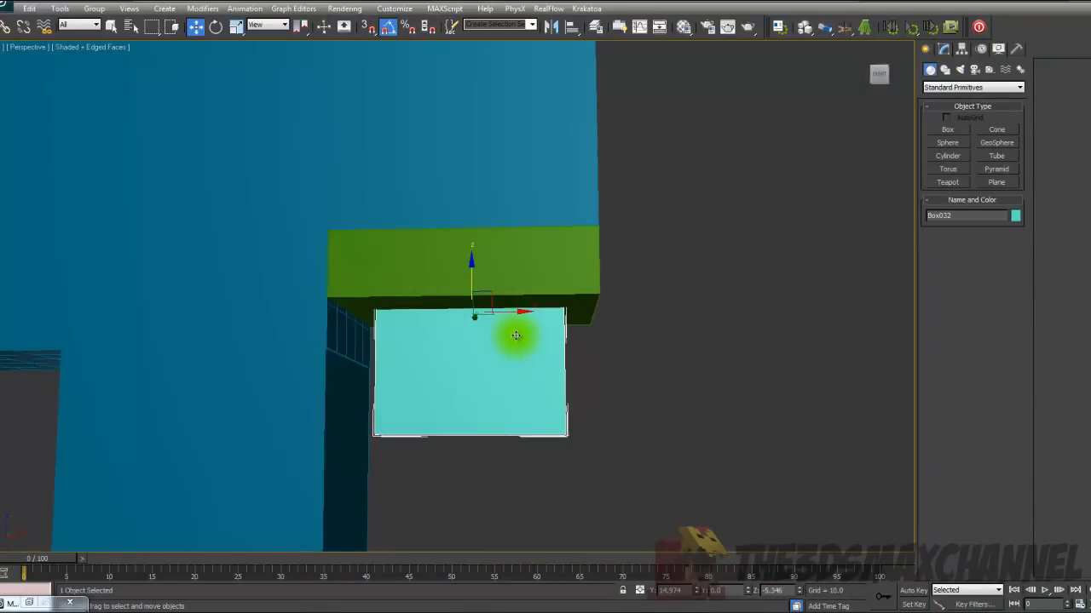
- Move the second box outward along X in the front view until its side meets the green box's outer edge
key("f")
scroll(512, 321, "up", 6)
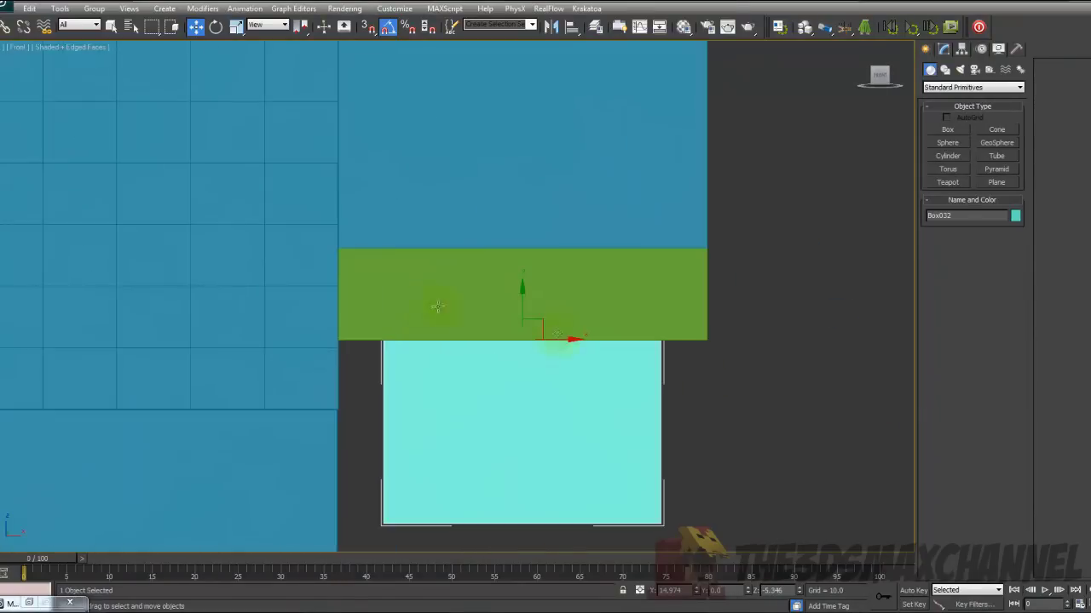
middle_click_drag(688, 375, 421, 316)
scroll(288, 295, "up", 2)
key("F3")
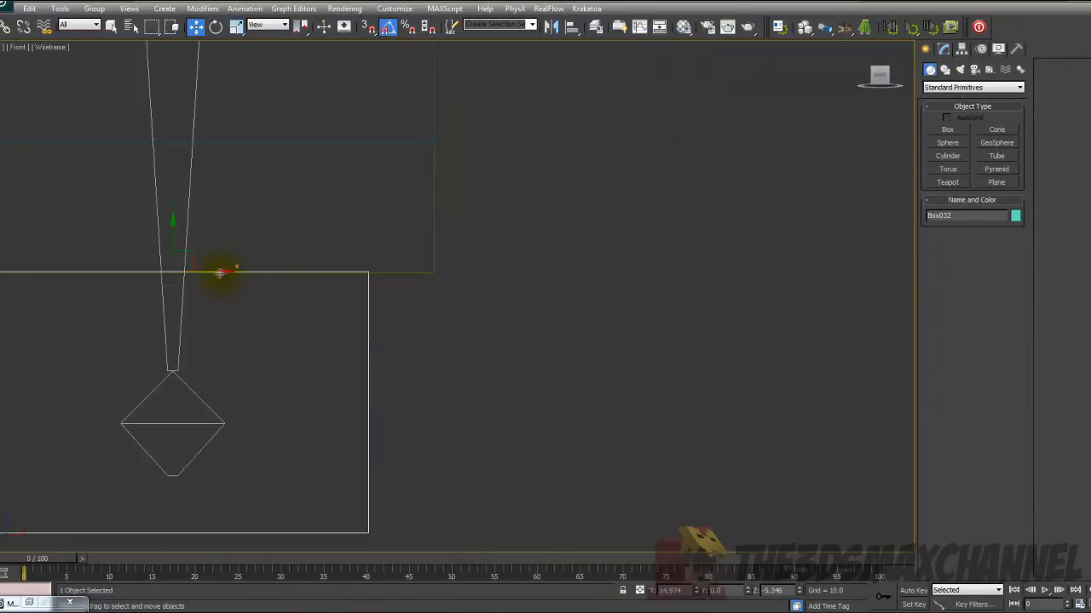
left_click_drag(220, 272, 282, 283)
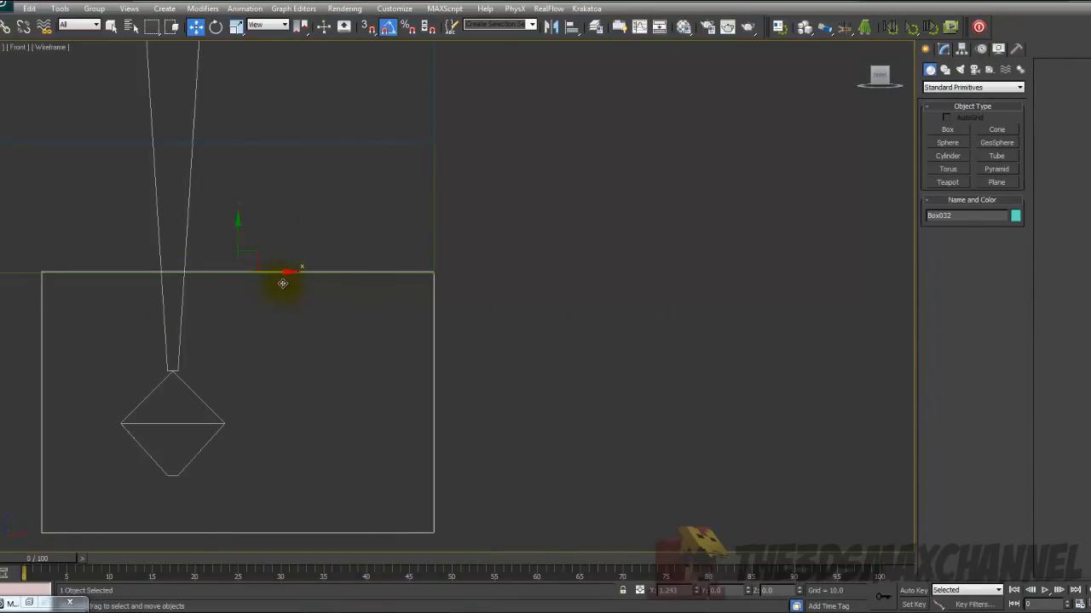
- Fine-tune the second box's vertical and X position so its upper outer corner meets the green box's lower corner
scroll(281, 284, "up", 3)
middle_click_drag(278, 285, 471, 343)
left_click_drag(52, 258, 48, 263)
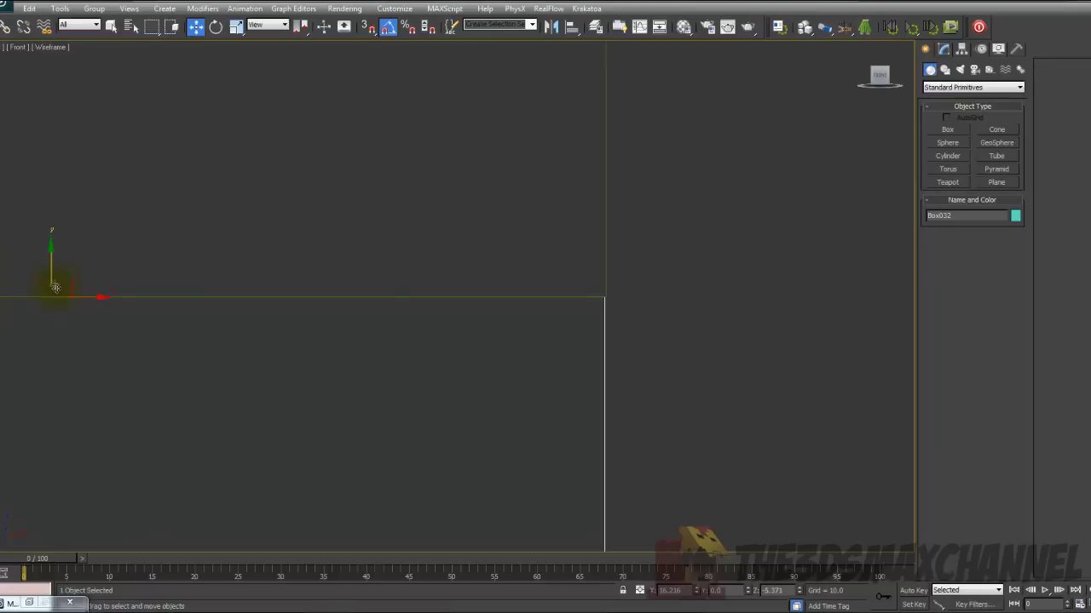
left_click_drag(88, 299, 88, 297)
key("p")
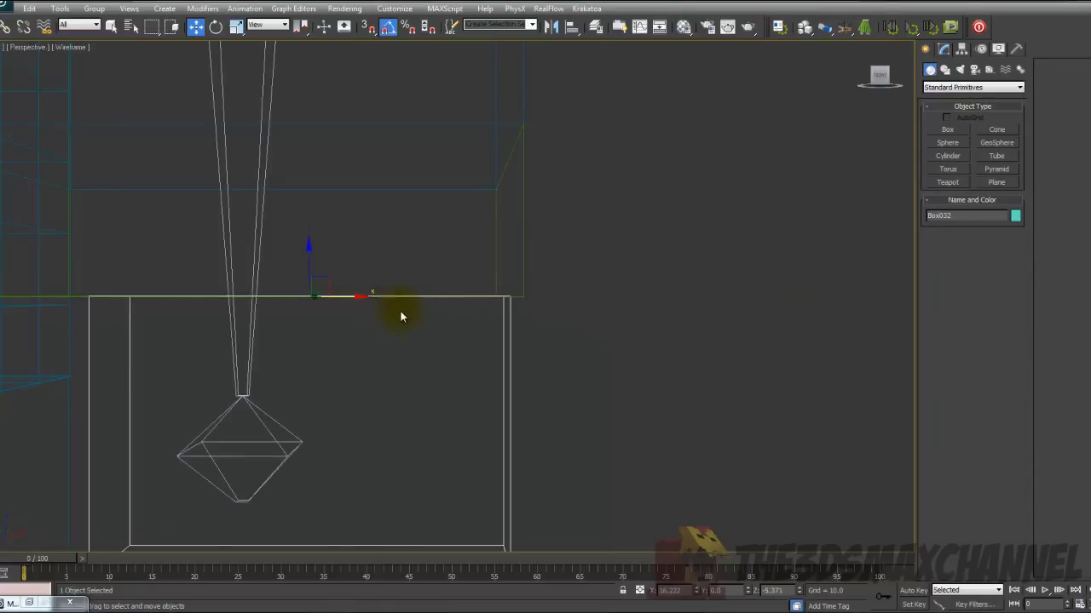
middle_click_drag(400, 310, 344, 330, "alt")
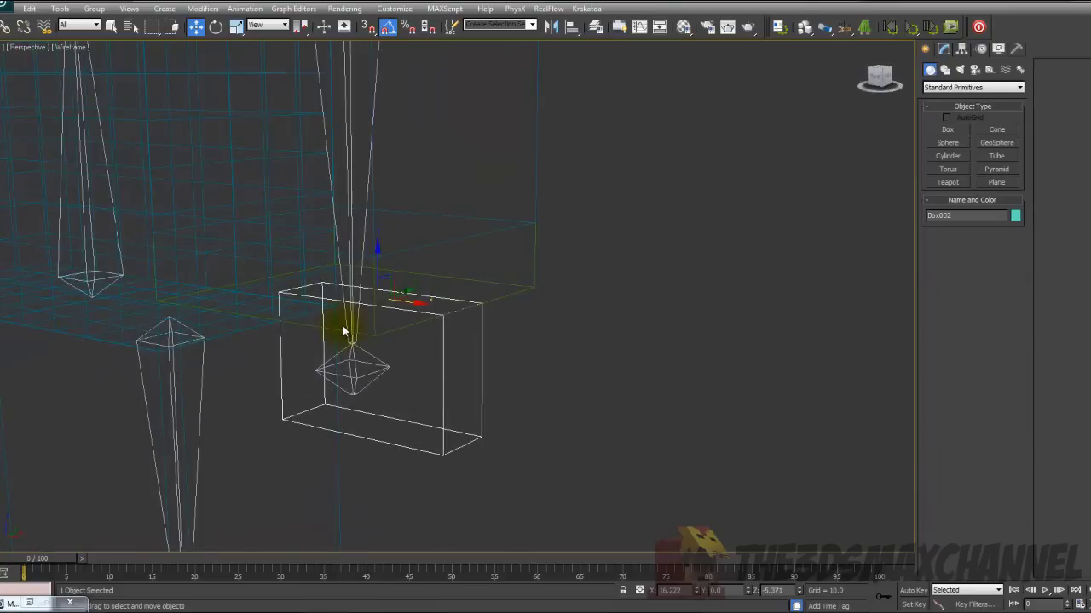
- In the left view, move the second box along X until its side is flush with the arm's edge
key("l")
key("F3")
scroll(417, 318, "up", 4)
key("F3")
middle_click_drag(434, 319, 406, 280)
scroll(407, 282, "up", 5)
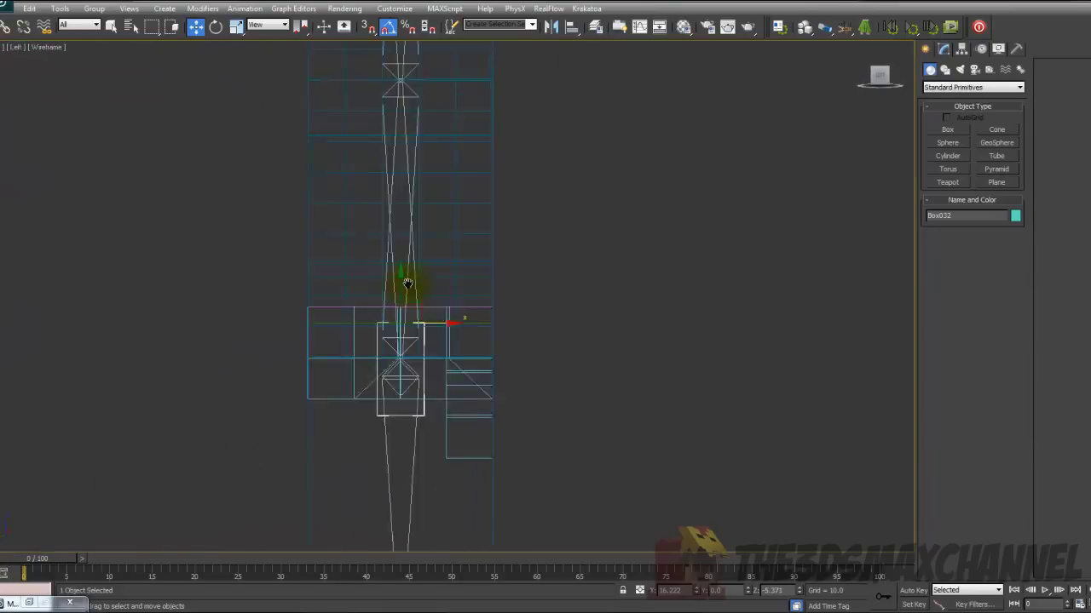
left_click_drag(420, 334, 518, 338)
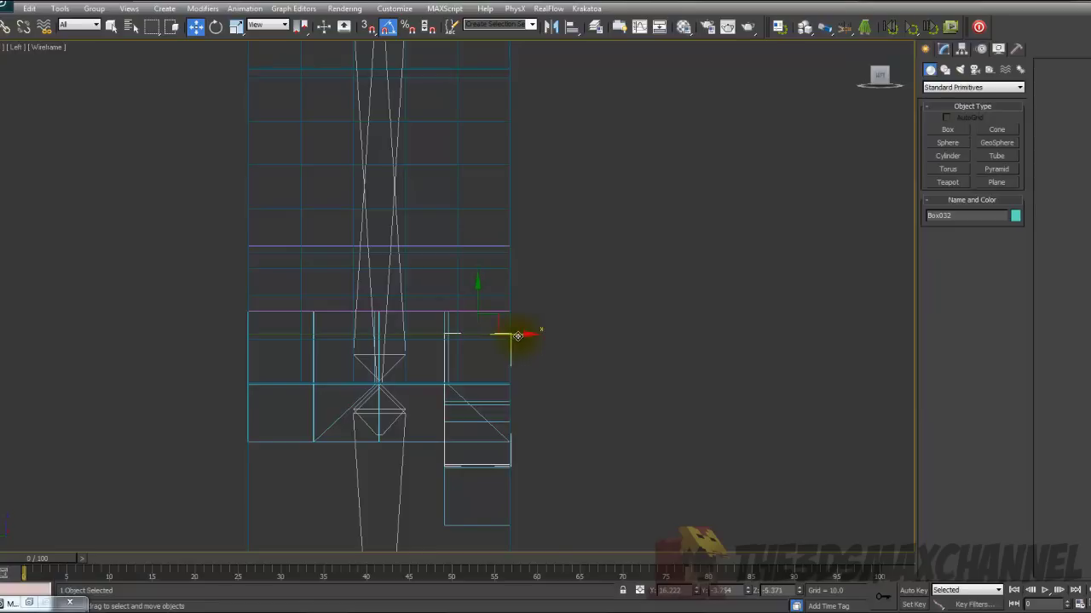
- Return to the perspective view and display it shaded with edged faces
key("p")
middle_click_drag(516, 351, 430, 361, "alt")
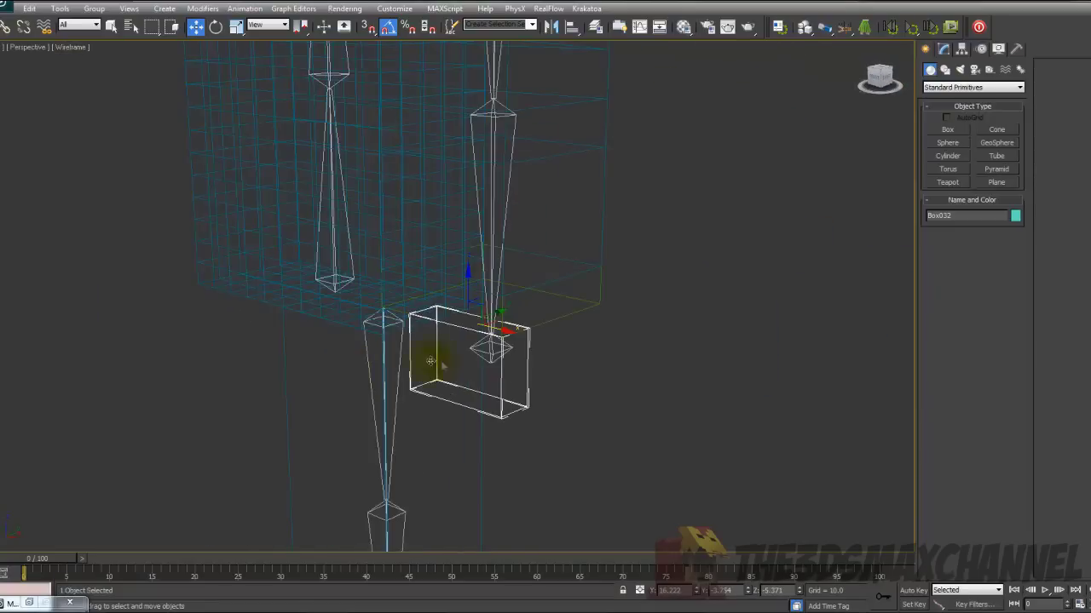
scroll(431, 361, "up", 2)
left_click(70, 47)
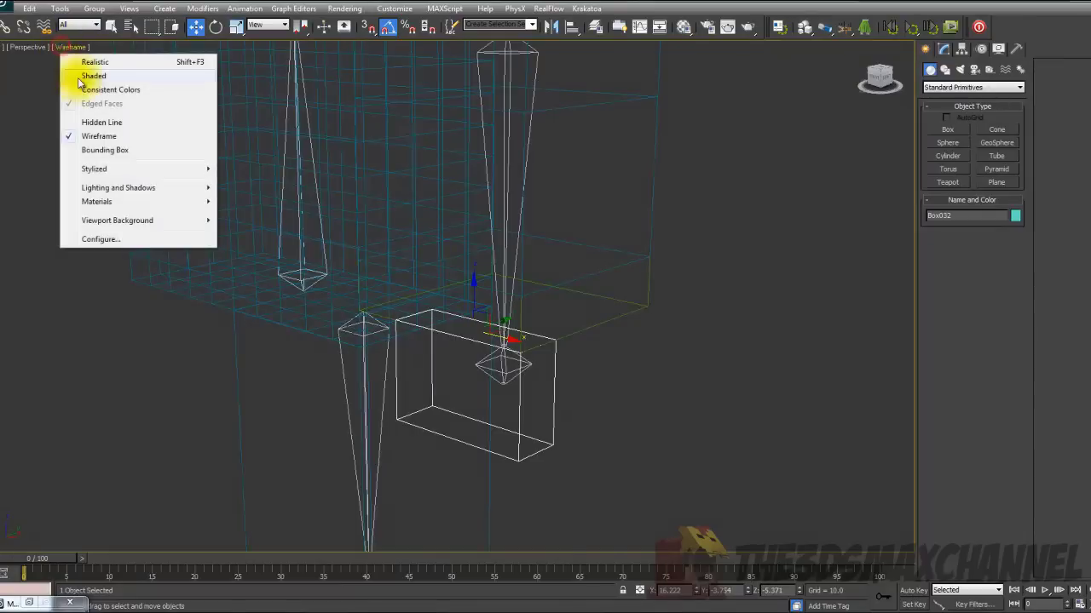
left_click(78, 78)
mouse_move(564, 300)
middle_mouse_down("alt")
mouse_move(468, 271)
mouse_move(501, 307)
mouse_move(536, 248)
middle_mouse_up("alt")
mouse_move(536, 249)
middle_mouse_down()
mouse_move(535, 259)
mouse_move(542, 248)
middle_mouse_up()
scroll(535, 260, "down", 3)
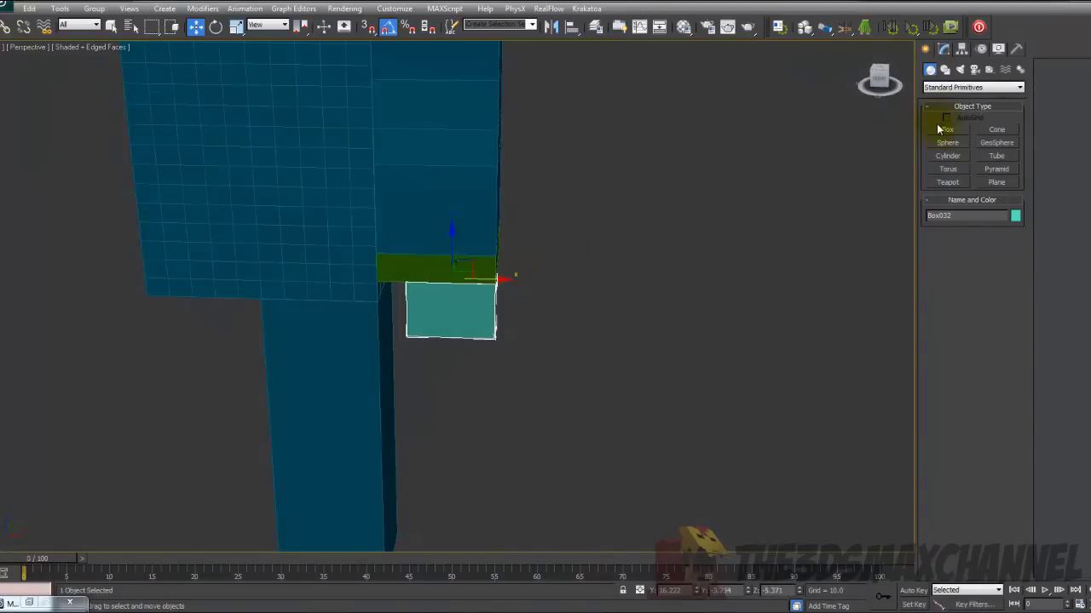
- Create a third box on the ground beside the character with length 5.0, width 2.8 and height 2.9
left_click(946, 129)
scroll(597, 324, "down", 4)
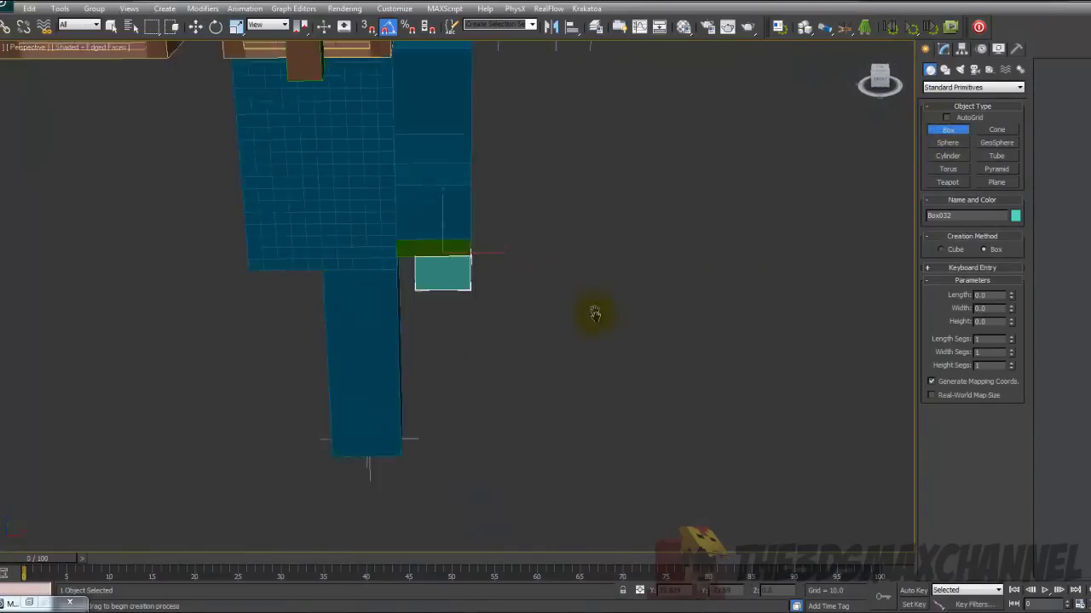
left_click_drag(521, 377, 528, 384)
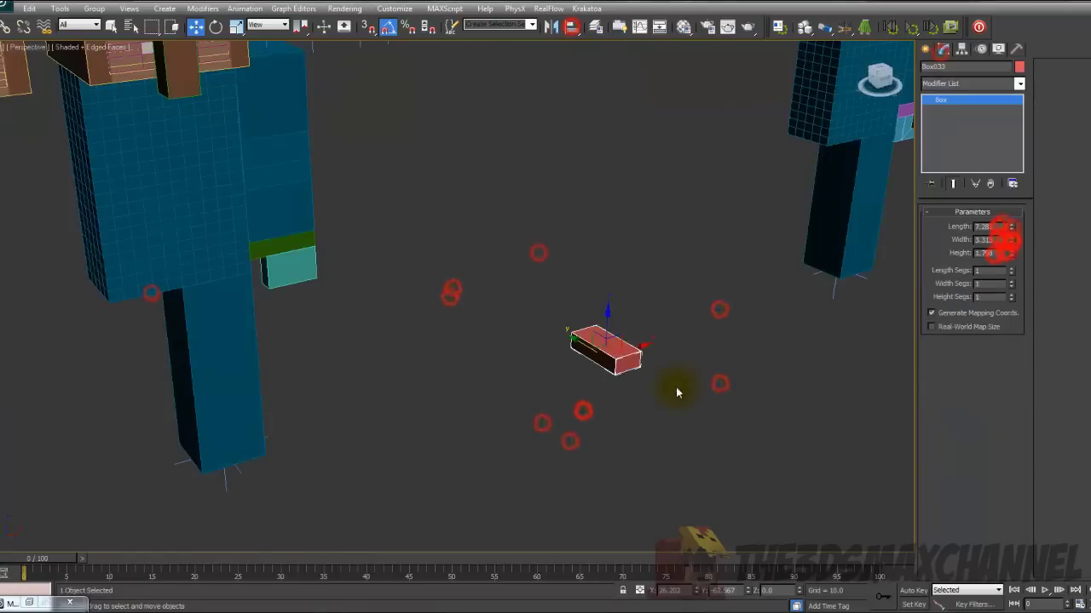
middle_click_drag(677, 391, 603, 383)
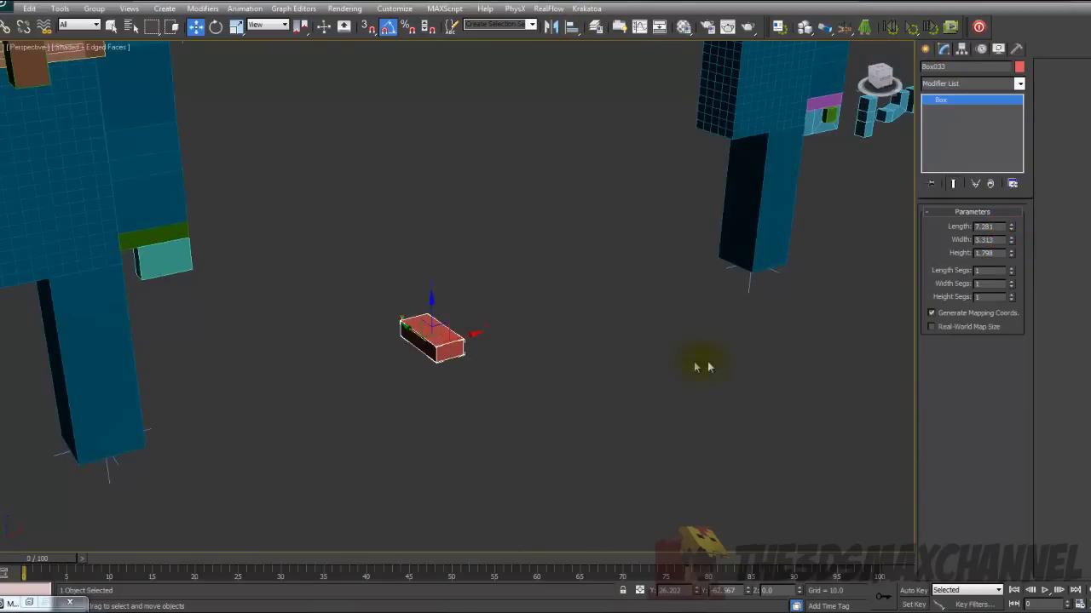
scroll(757, 360, "down", 3)
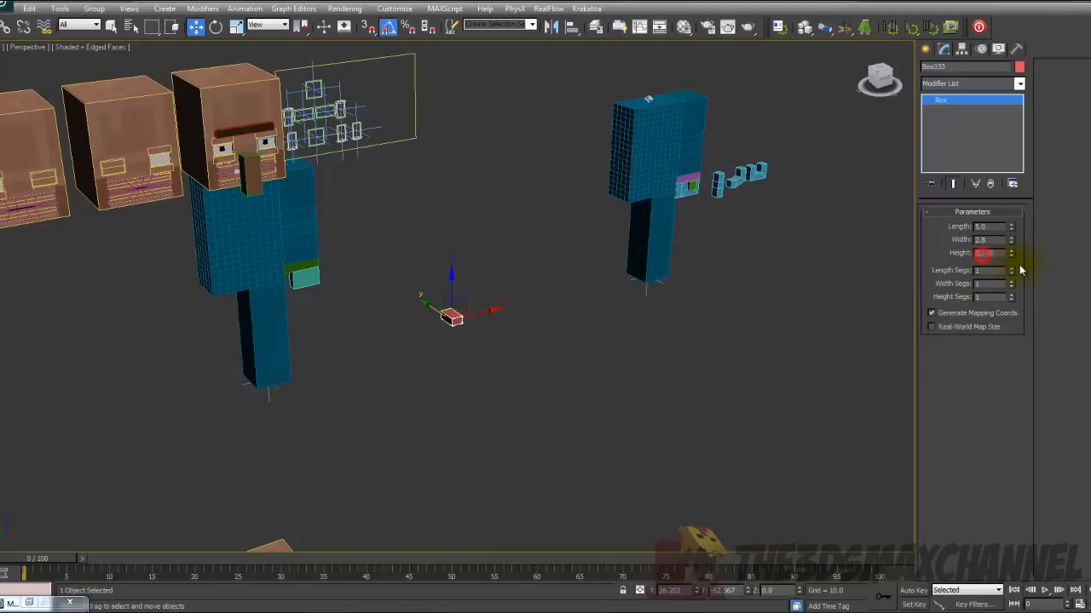
scroll(598, 255, "up", 5)
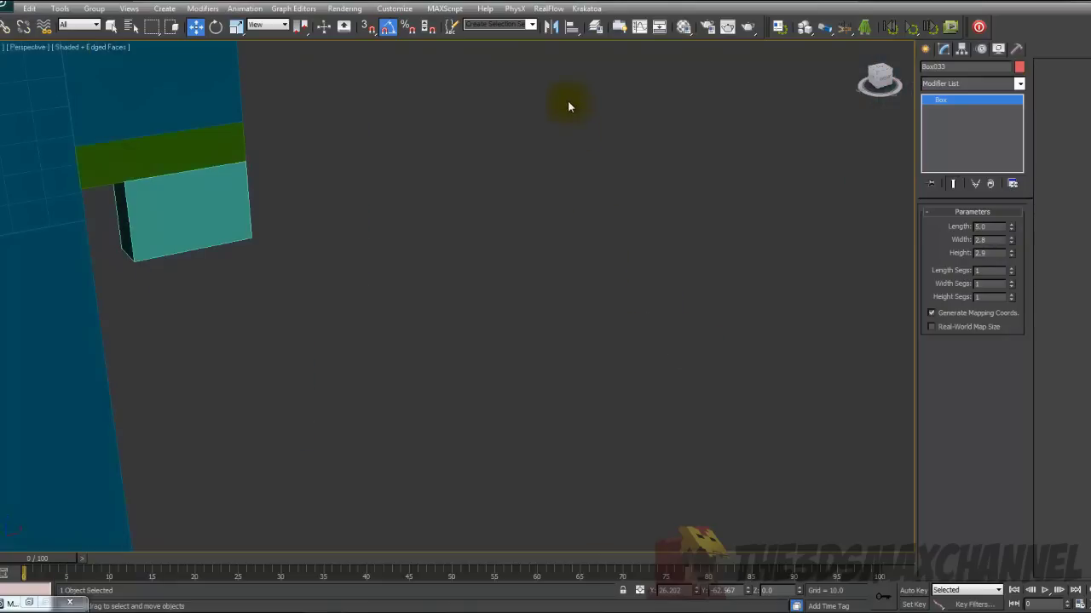
- Align the red box to the teal hand box
left_click(571, 26)
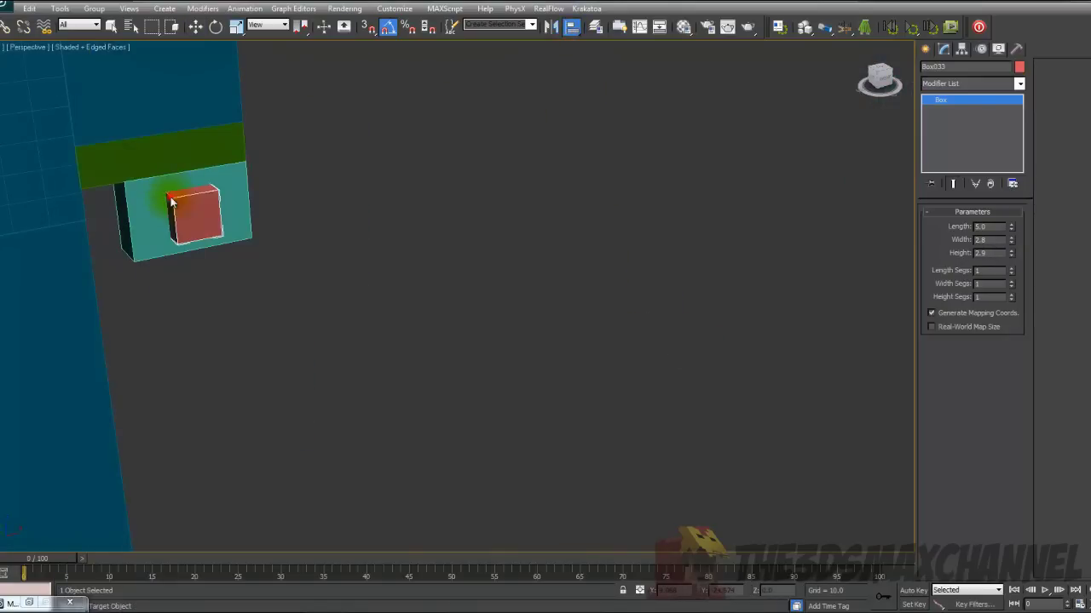
left_click(194, 213)
left_click(567, 407)
- Move the red box up along Z until its top sits just above the teal box's upper edge, at Z -8.142
middle_click_drag(383, 261, 446, 287)
scroll(446, 287, "up", 4)
scroll(389, 260, "down", 1)
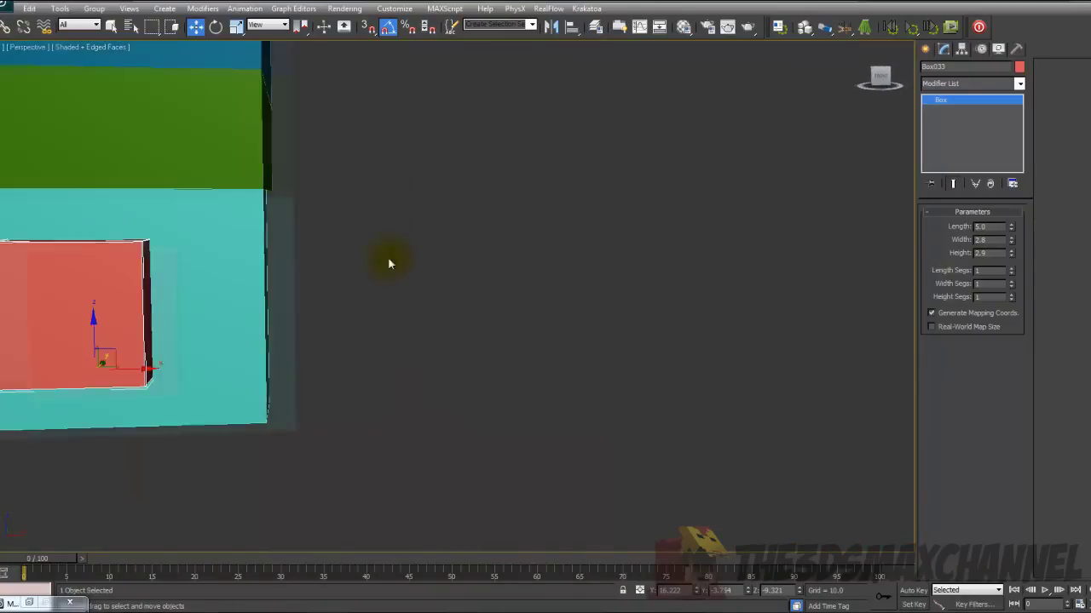
middle_click_drag(389, 259, 452, 262)
left_click_drag(417, 366, 425, 306)
scroll(468, 299, "up", 2)
middle_click_drag(425, 307, 475, 300, "alt")
scroll(468, 299, "down", 2)
scroll(468, 299, "up", 2)
scroll(469, 299, "down", 3)
scroll(470, 299, "up", 1)
scroll(469, 299, "down", 1)
scroll(475, 299, "up", 6)
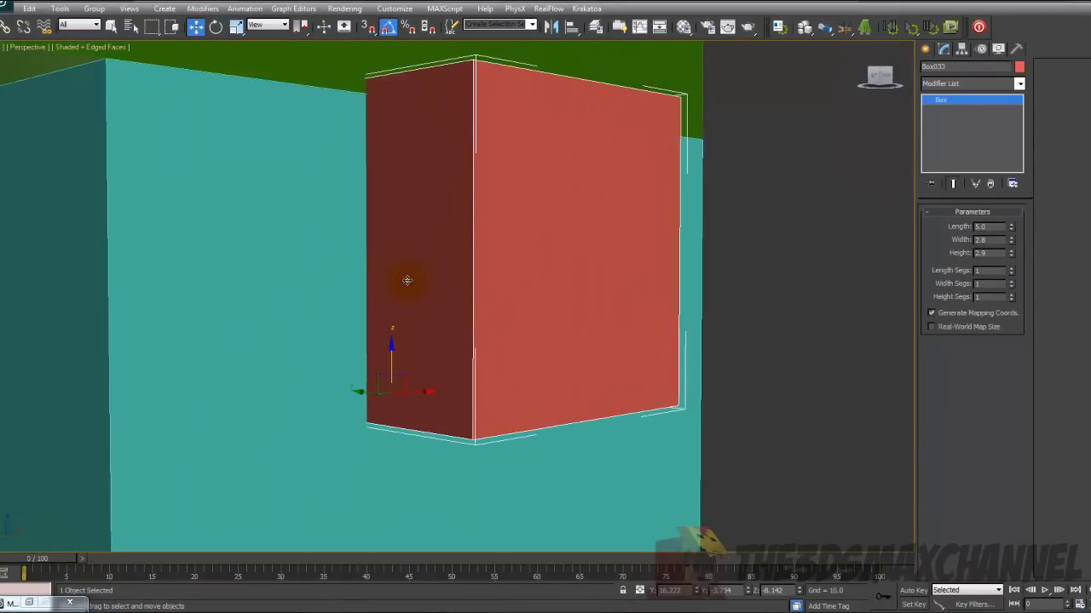
key("F3")
key("F3")
scroll(402, 286, "down", 6)
mouse_move(408, 280)
middle_mouse_down("alt")
mouse_move(518, 329)
mouse_move(628, 309)
mouse_move(594, 304)
middle_mouse_up("alt")
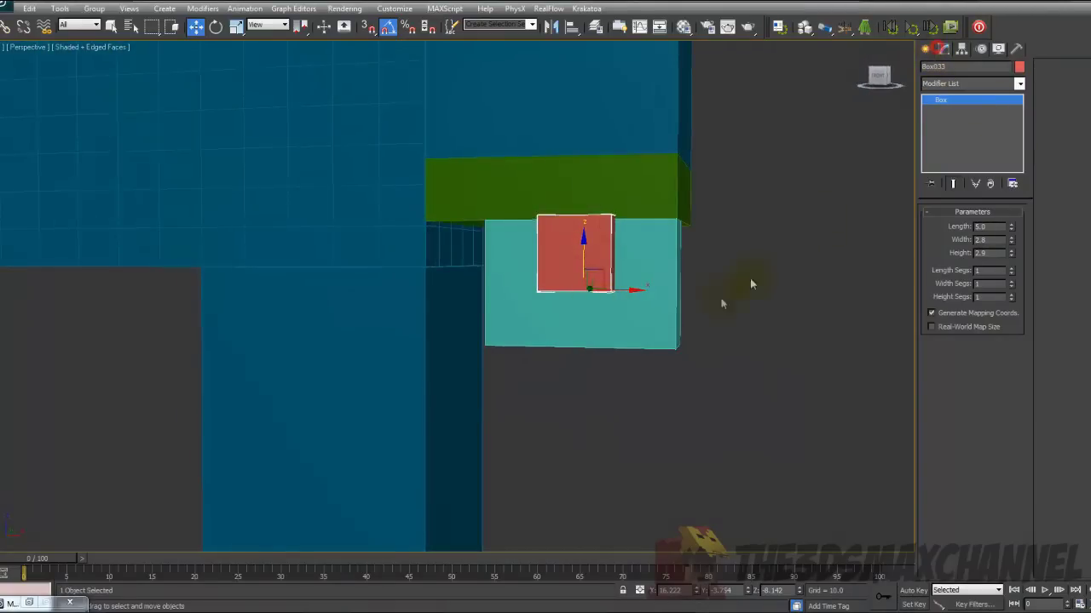
middle_click_drag(751, 284, 714, 307, "alt")
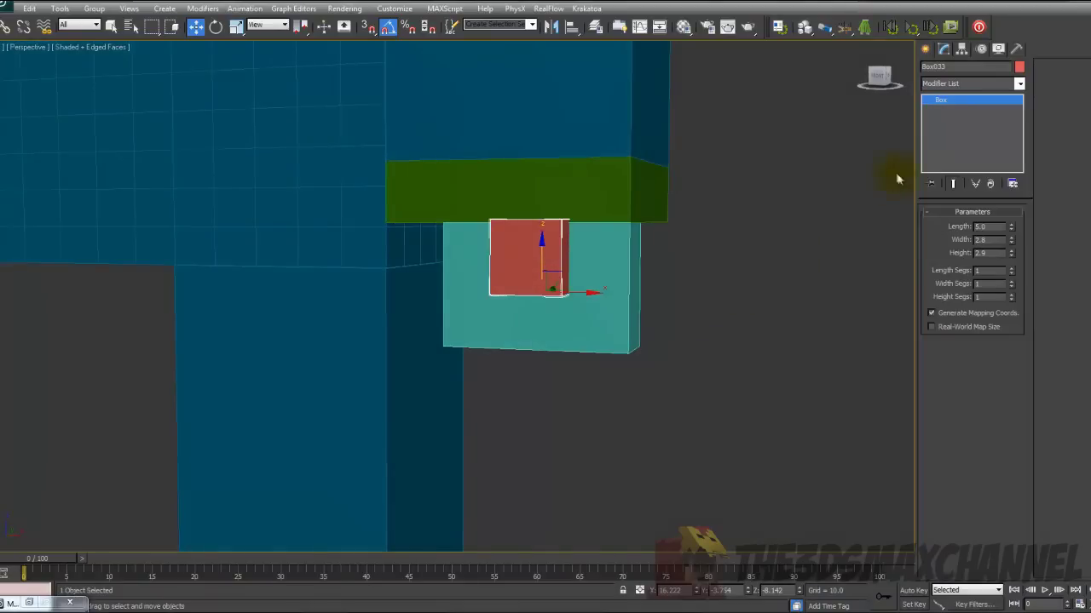
- Subtract the red box from the teal hand box with ProBoolean to cut a notch in its upper side
left_click(631, 285)
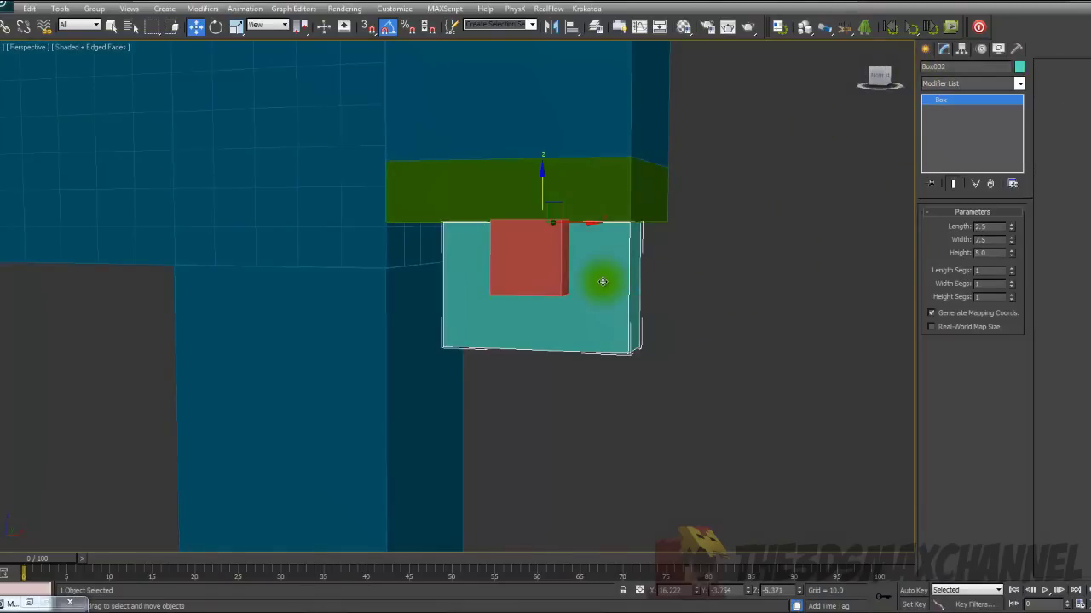
left_click(926, 49)
left_click(938, 88)
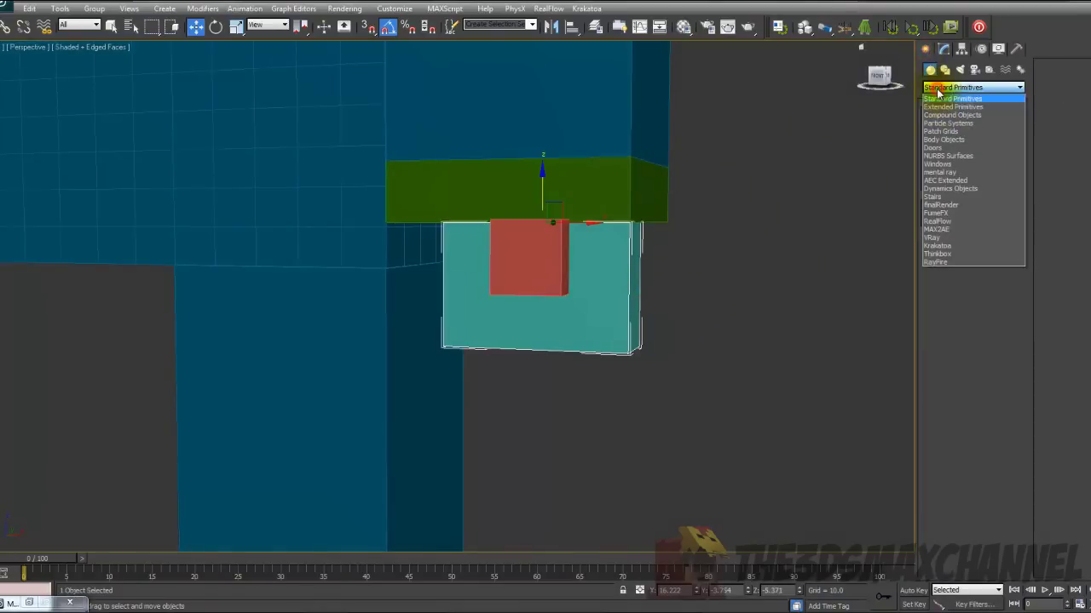
left_click(930, 61)
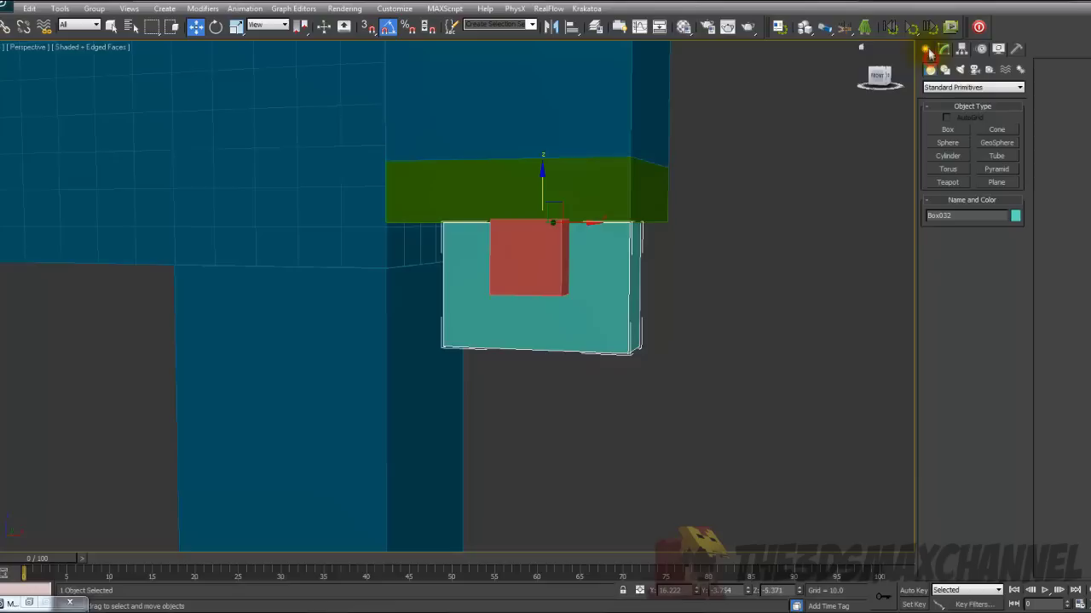
left_click(944, 87)
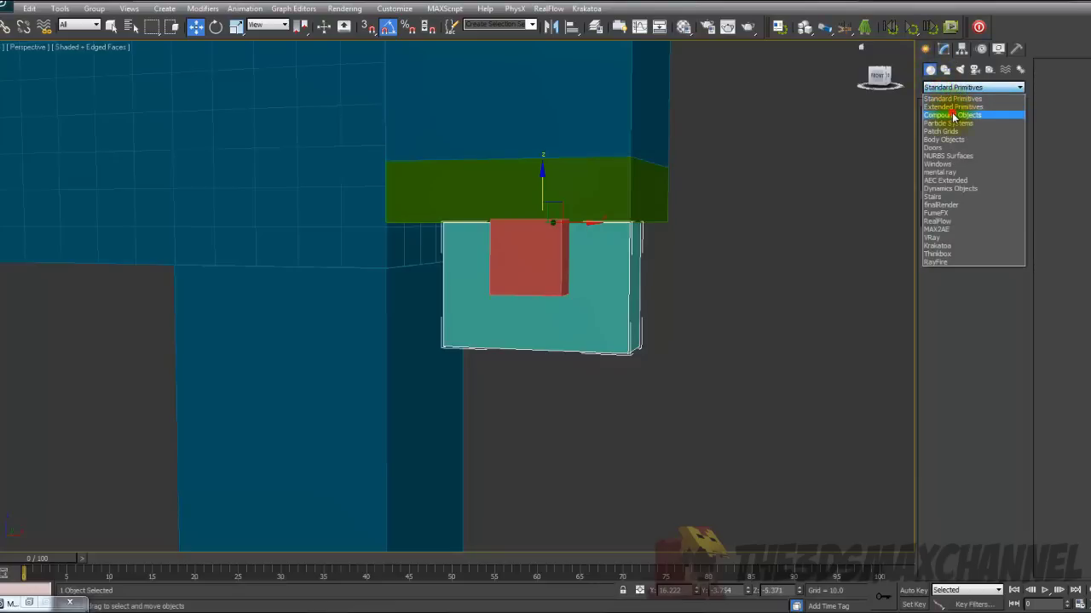
left_click(951, 115)
left_click(951, 196)
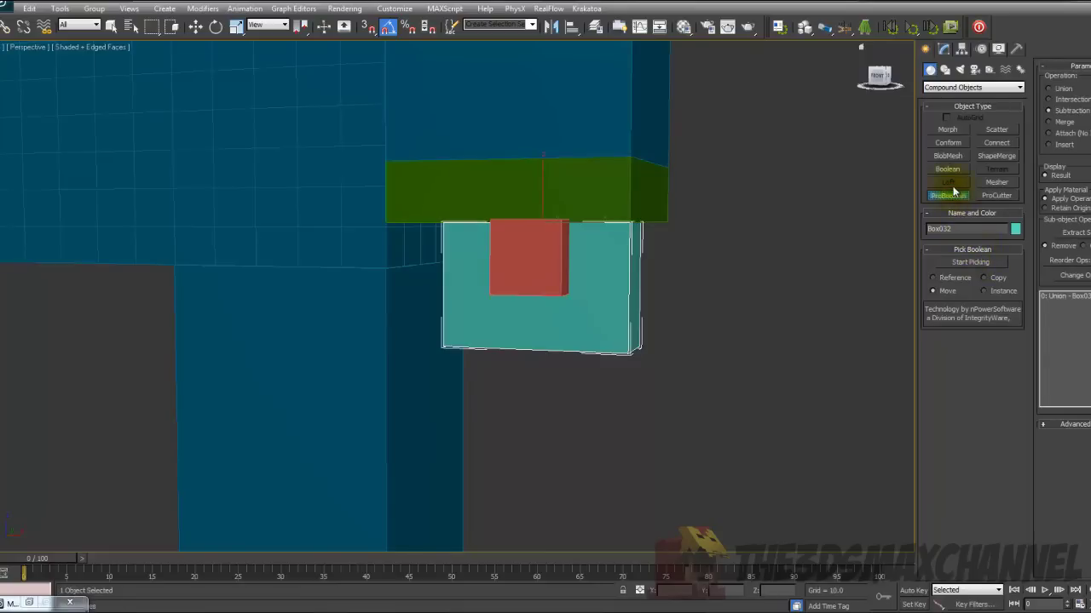
left_click(962, 263)
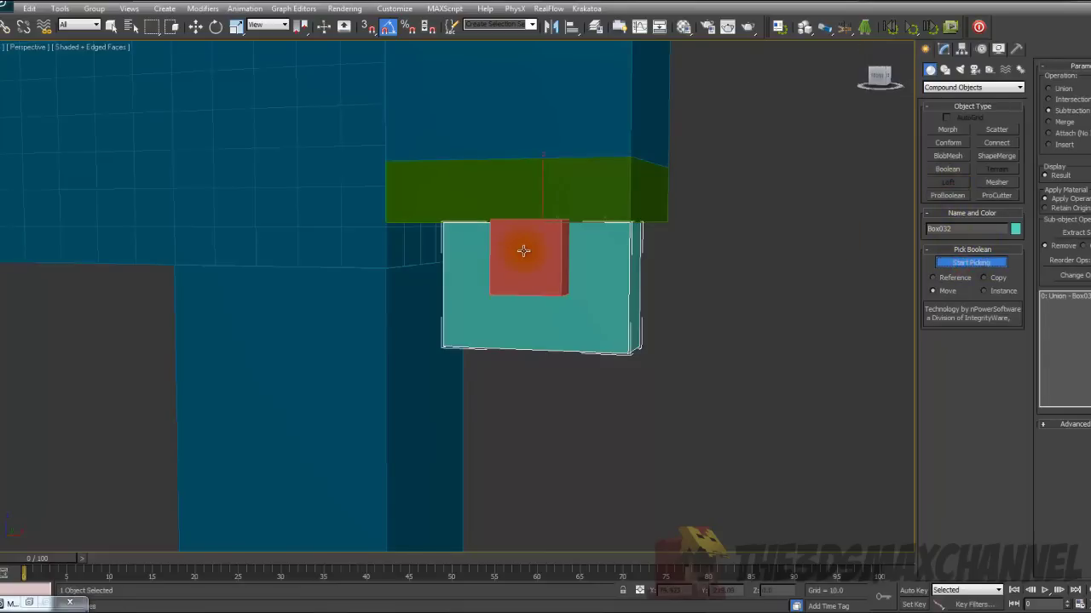
mouse_move(560, 254)
middle_mouse_down()
mouse_move(543, 248)
mouse_move(553, 250)
middle_mouse_up()
scroll(553, 250, "up", 3)
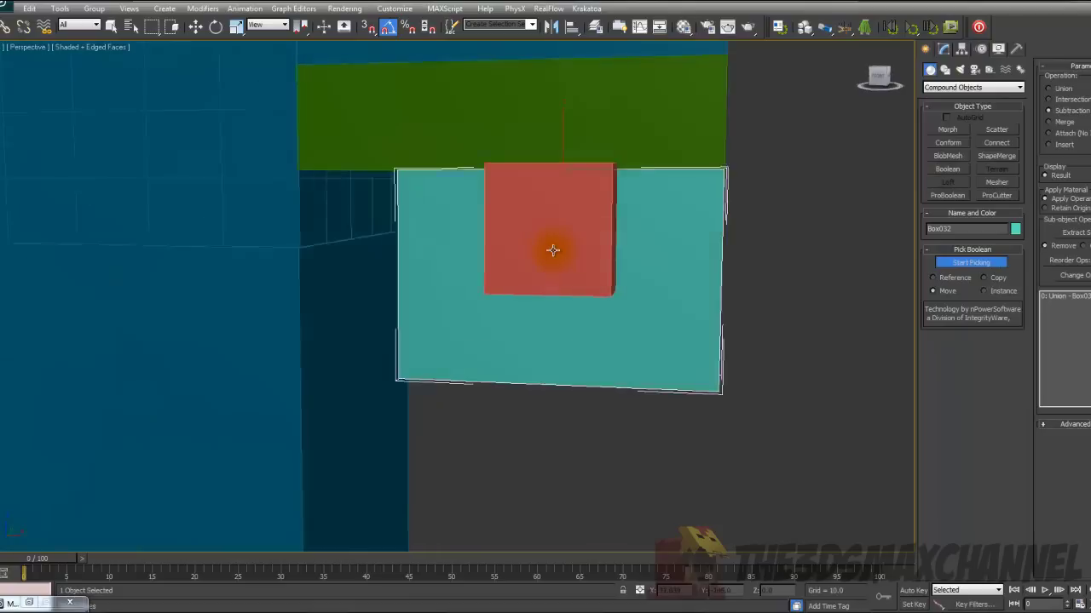
scroll(554, 250, "down", 5)
left_click(505, 264)
scroll(530, 265, "up", 6)
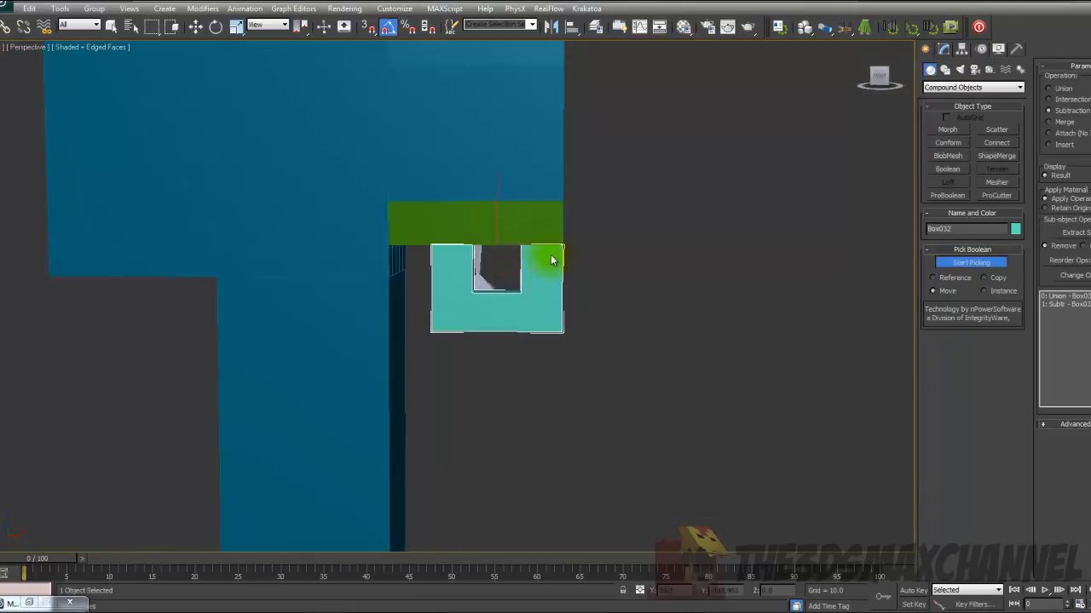
- End the Boolean picking and delete the green cutter box from the finished example character's hand
scroll(530, 265, "down", 8)
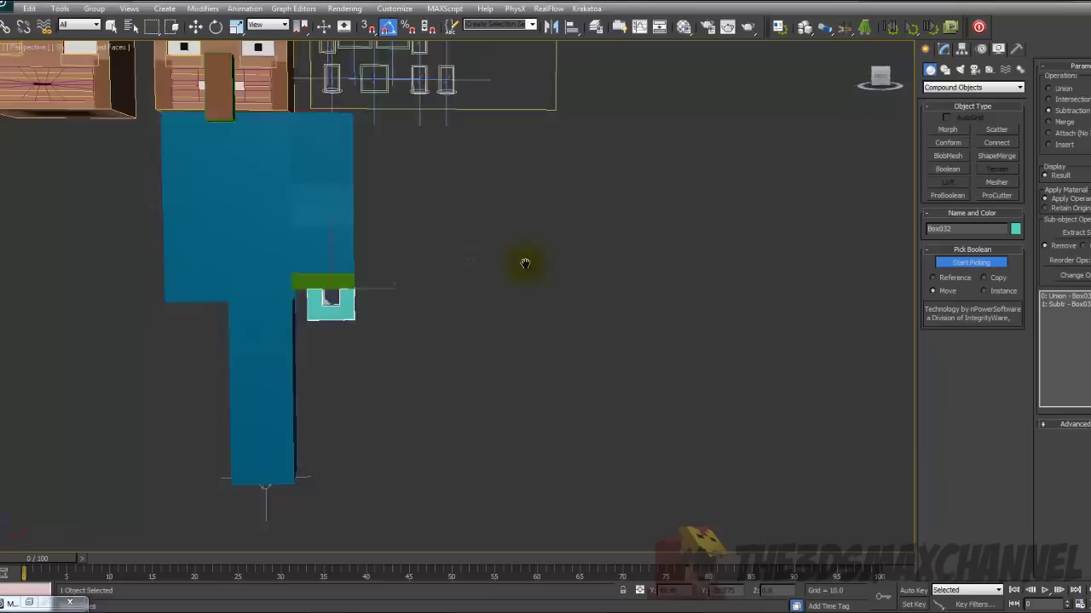
scroll(521, 257, "up", 10)
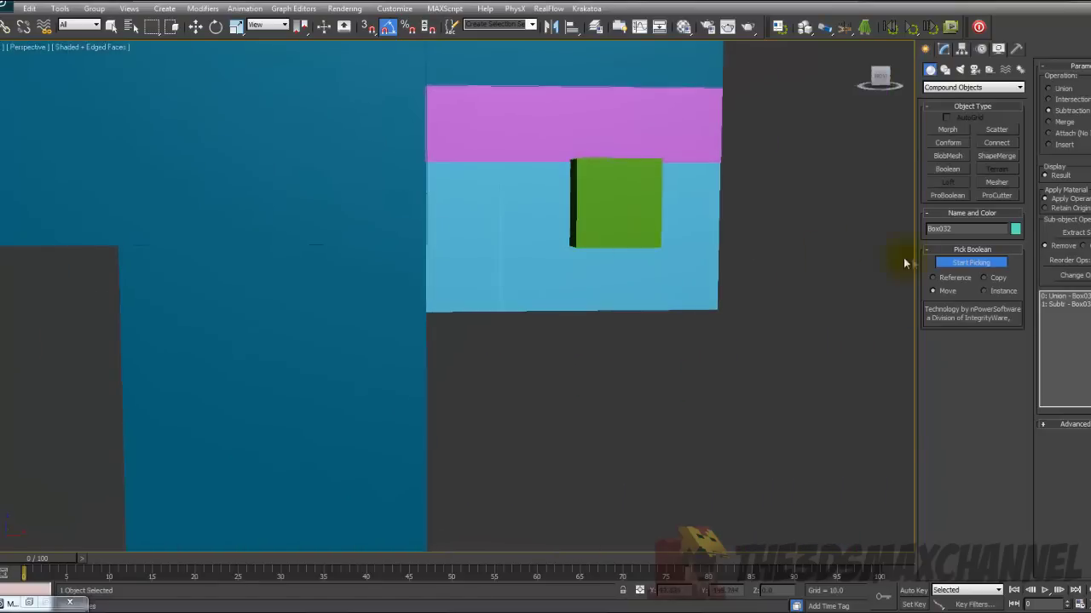
left_click(967, 263)
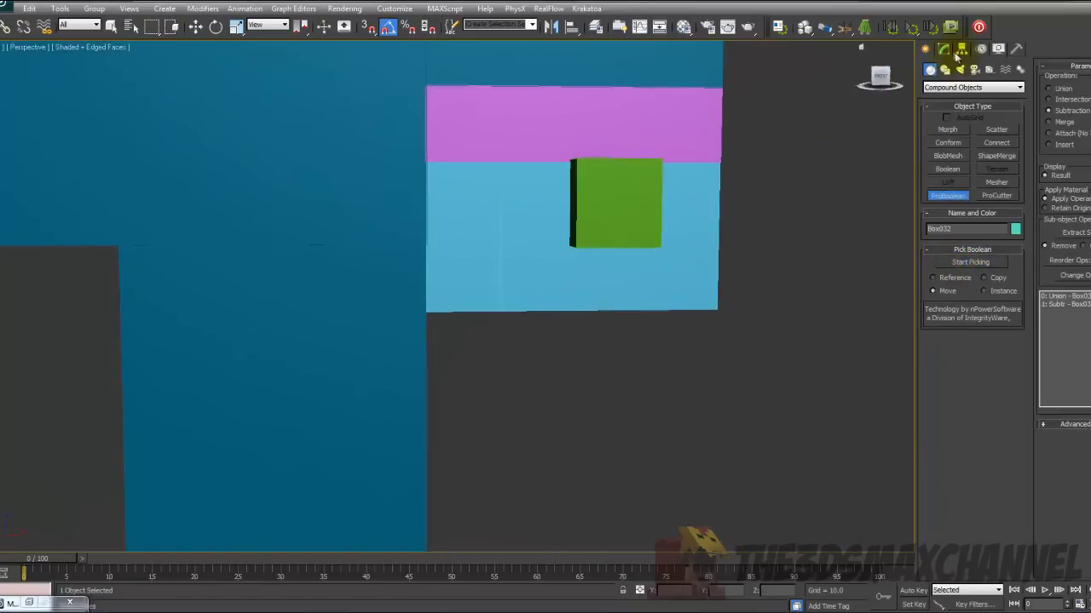
left_click(944, 50)
left_click(565, 224)
left_click(595, 222)
key("Delete")
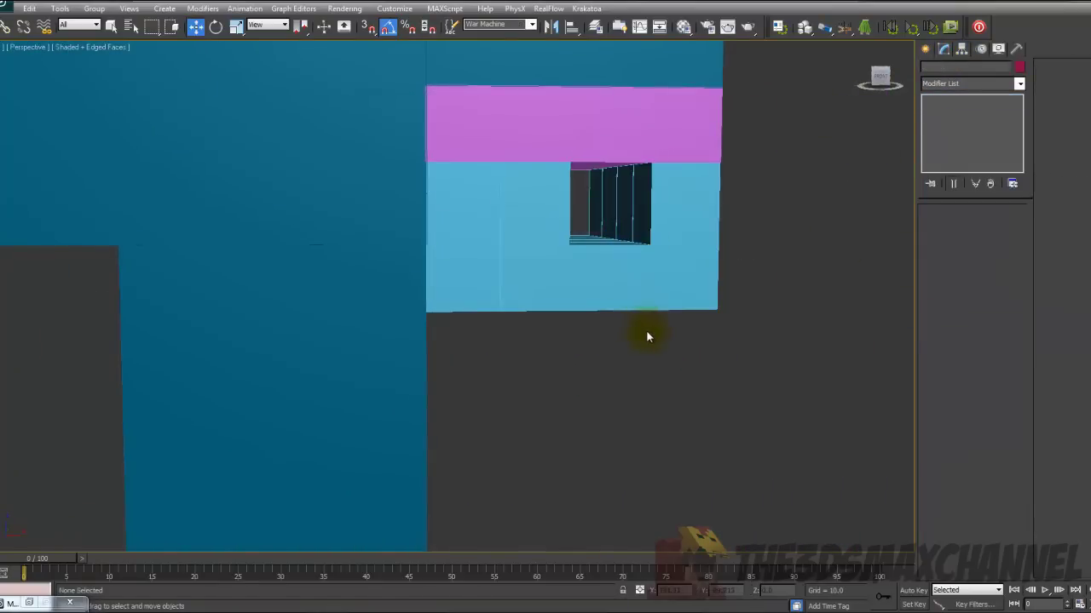
- Examine the finished example hand, its Morpher channels and the neighbouring morph target shapes
middle_click_drag(646, 329, 434, 370)
scroll(640, 336, "down", 3)
left_click(460, 294)
mouse_move(460, 295)
middle_mouse_down("alt")
mouse_move(450, 302)
mouse_move(463, 312)
middle_mouse_up("alt")
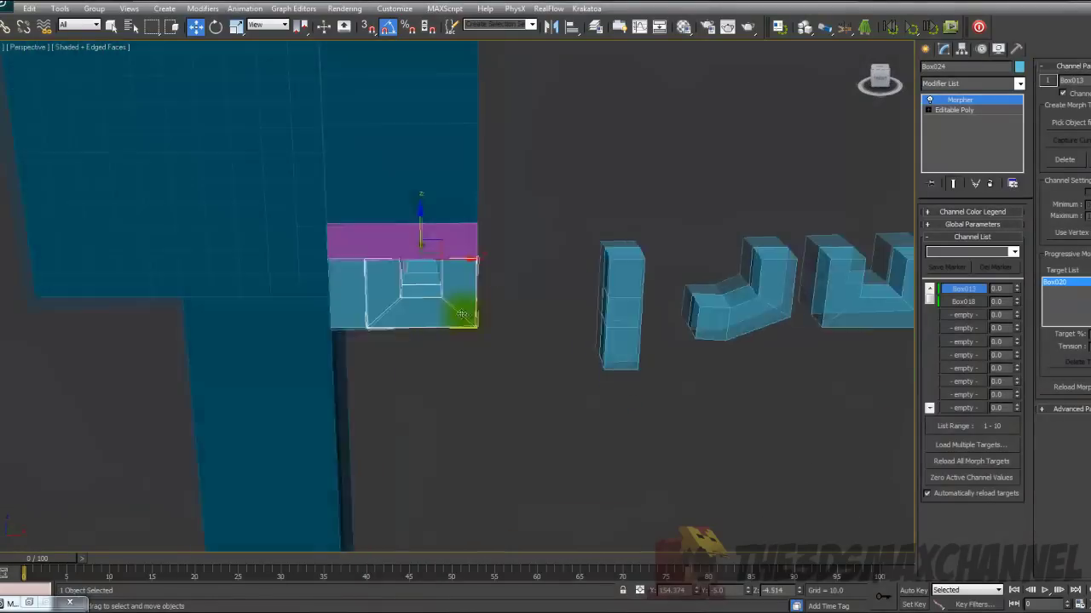
scroll(463, 312, "down", 4)
middle_click_drag(269, 285, 490, 271)
middle_click_drag(310, 260, 594, 258)
scroll(595, 258, "up", 6)
scroll(594, 256, "down", 5)
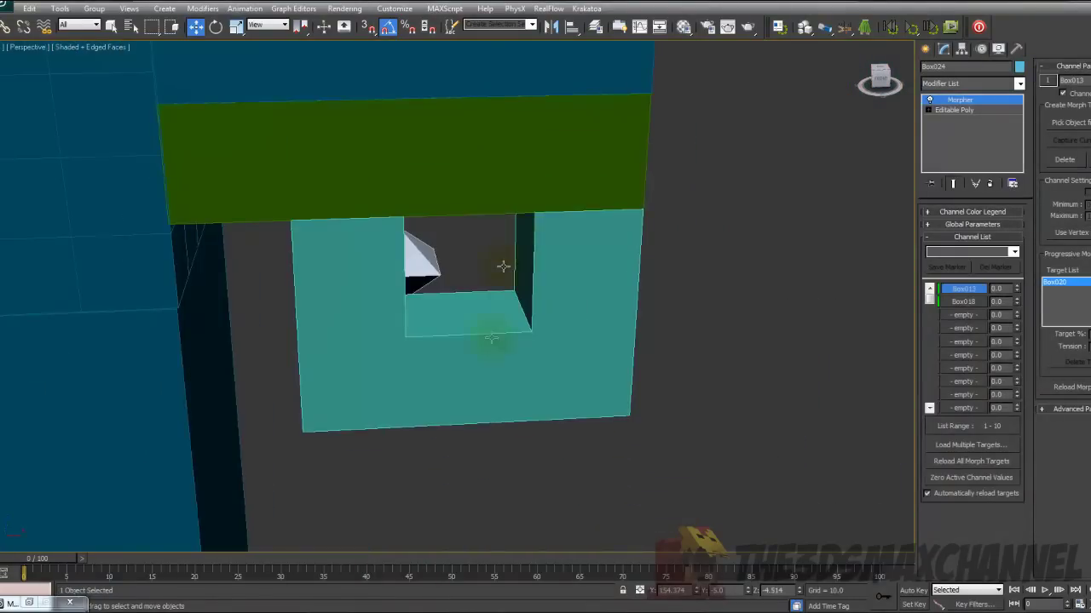
- Convert the notched teal hand box to an Editable Poly
left_click(486, 336)
scroll(489, 327, "down", 4)
scroll(487, 320, "up", 2)
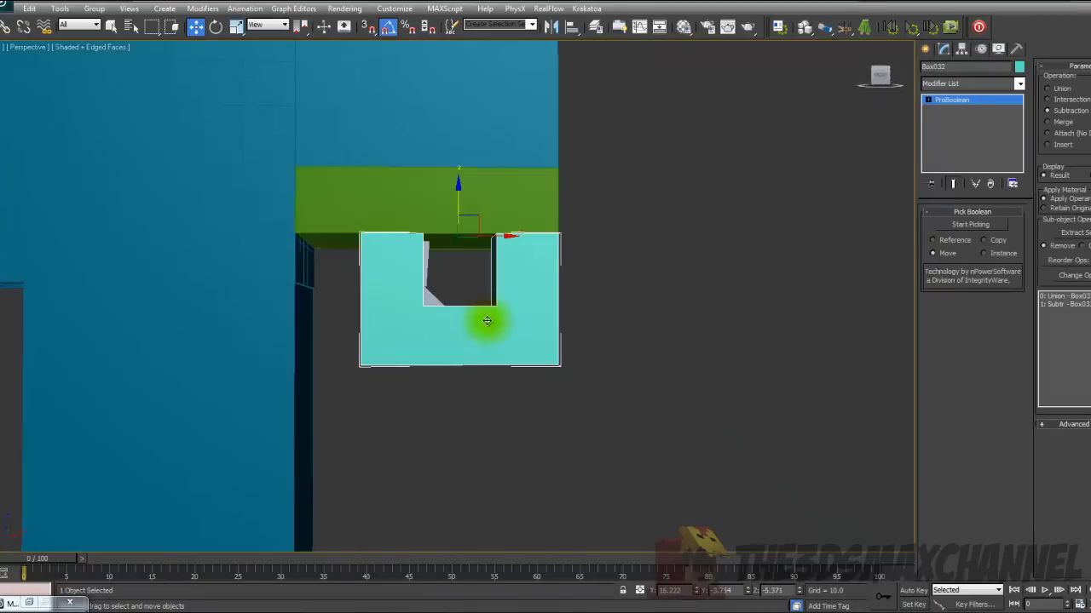
right_click(530, 303)
mouse_move(597, 417)
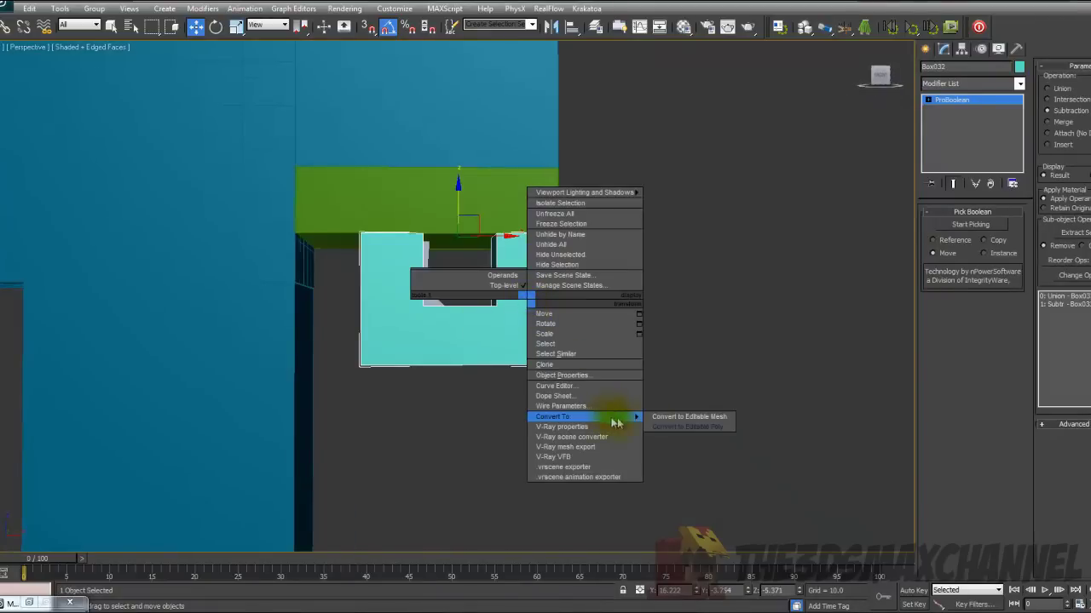
left_click(703, 427)
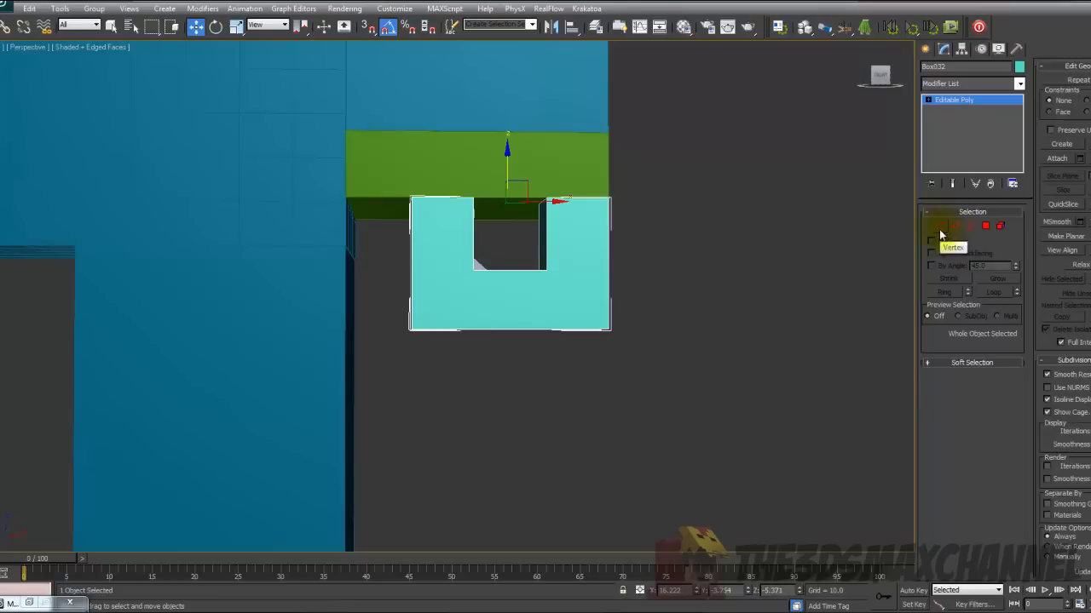
- Connect the vertices of the teal hand's lower-left outer corner to those of the notch's lower-left corner with diagonal edges
left_click(940, 226)
scroll(592, 370, "up", 3)
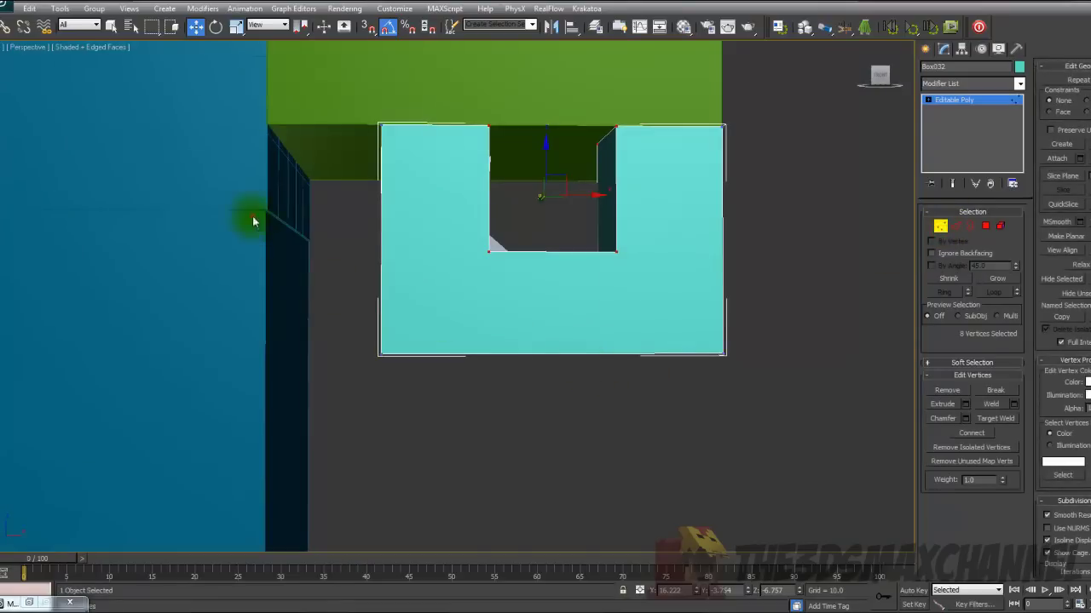
left_click_drag(253, 216, 503, 426)
key("F3")
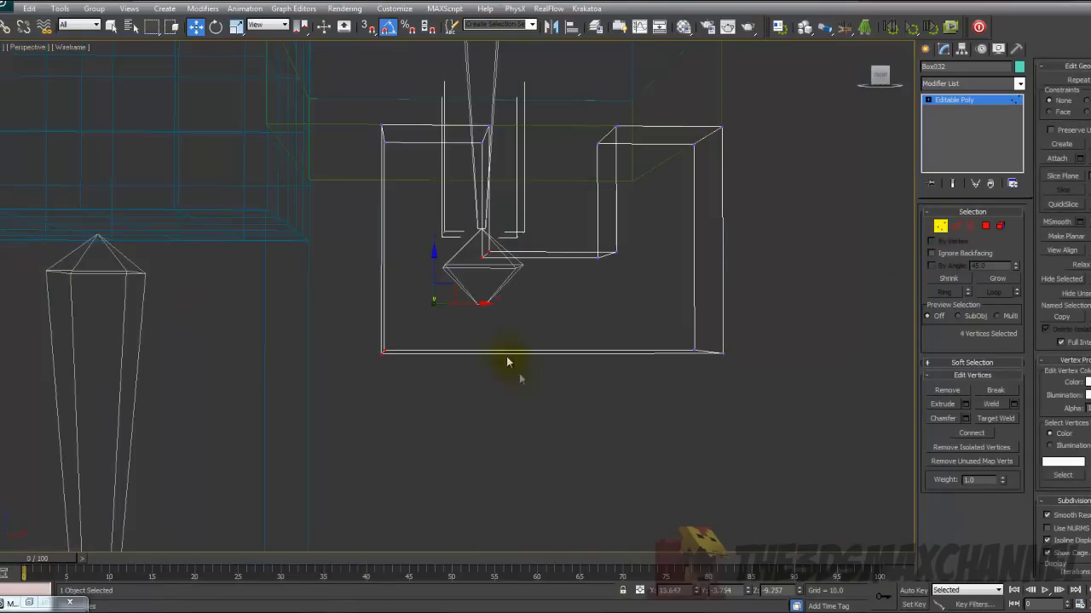
middle_click_drag(351, 228, 339, 231, "alt")
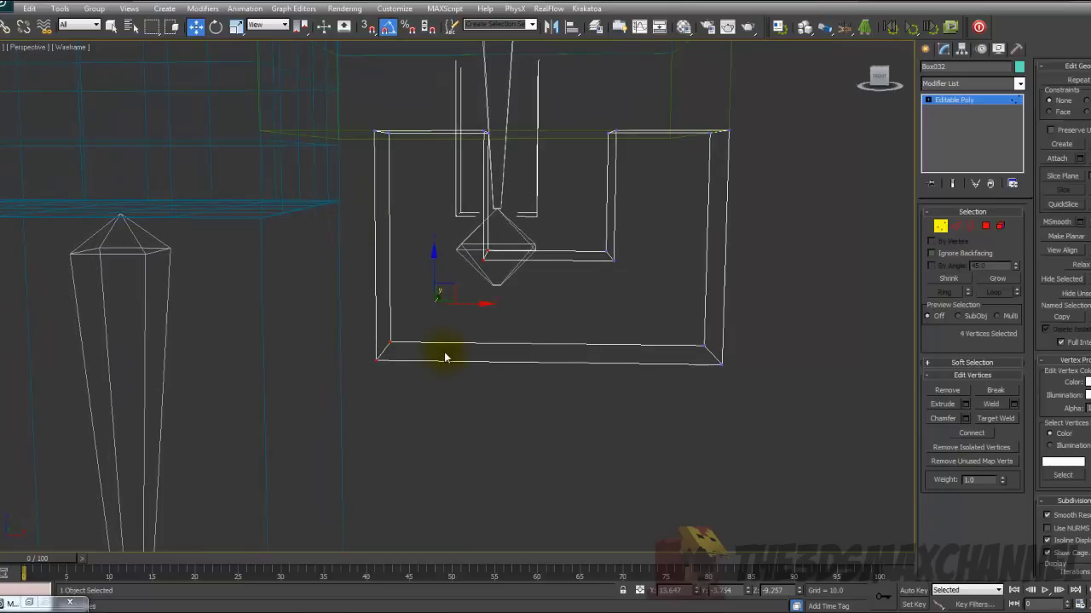
key("F3")
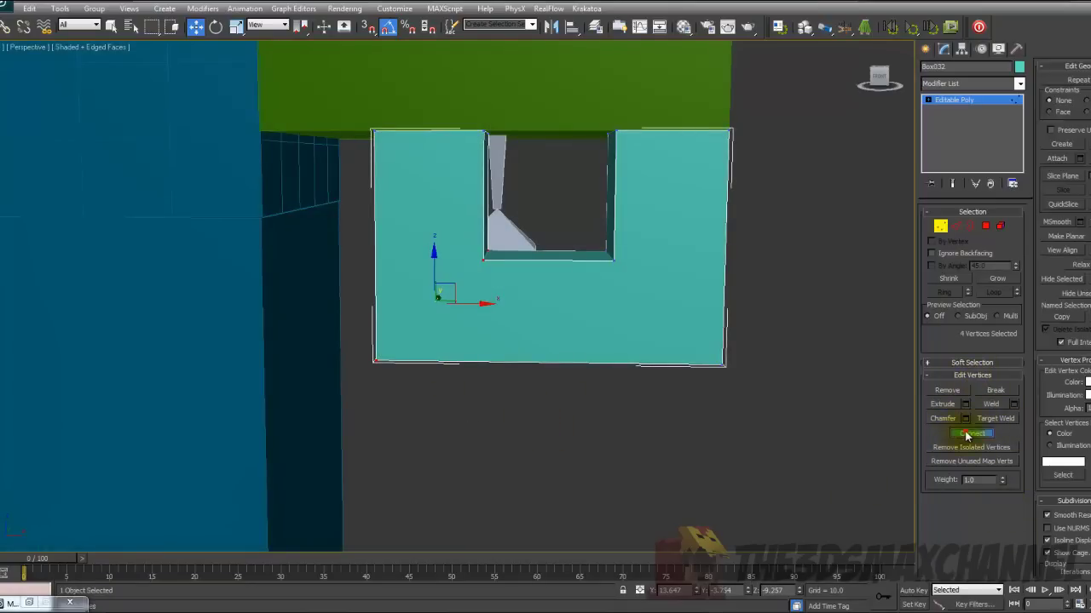
left_click(965, 435)
- Connect the hand's lower-right outer corner vertices to the notch's lower-right corner vertices, and leave vertex editing
key("F3")
middle_click_drag(755, 438, 719, 422)
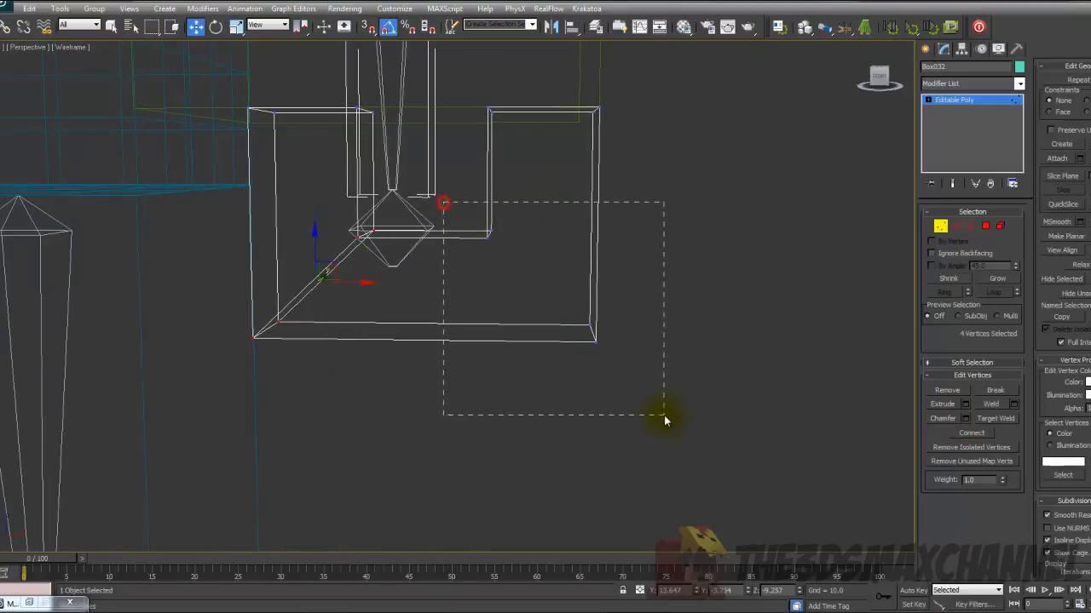
key("F3")
left_click(969, 433)
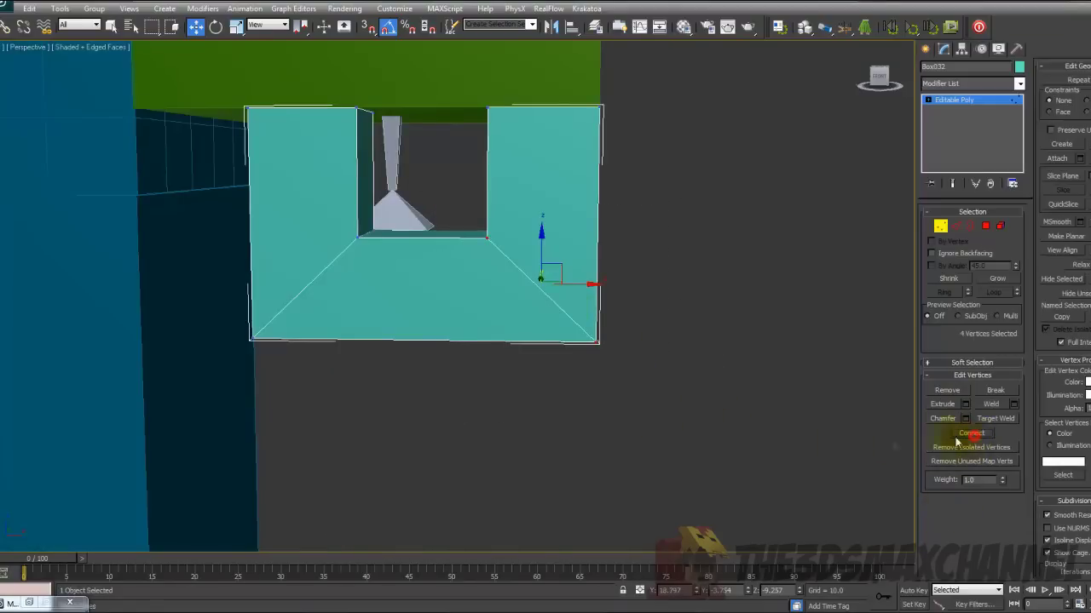
key("F3")
middle_click_drag(623, 456, 631, 455)
scroll(631, 456, "down", 5)
key("F3")
left_click(942, 228)
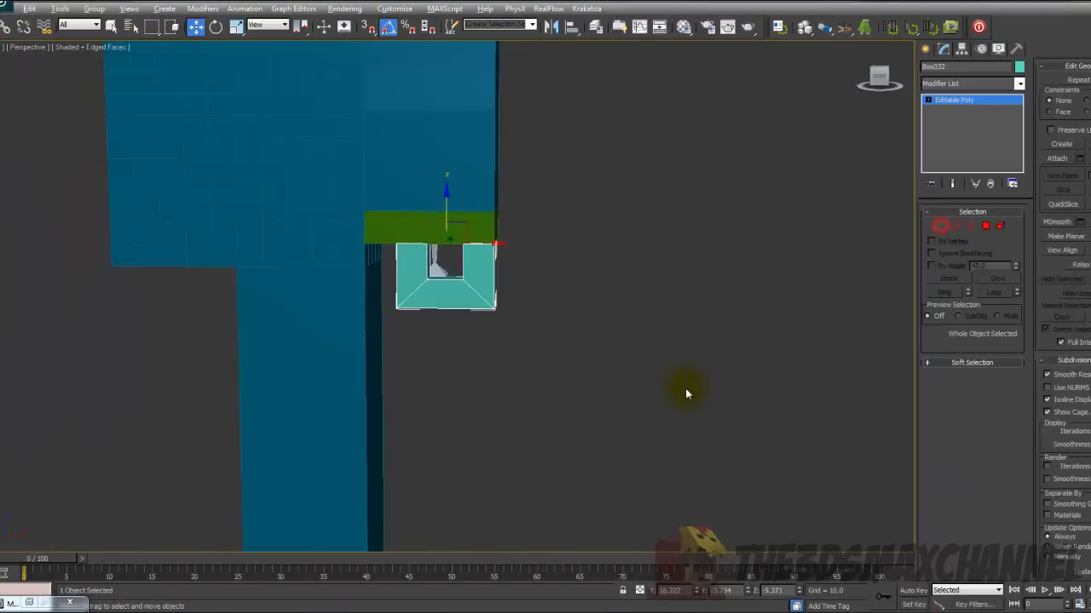
- Examine the edited hand on the character's arm and compare it with the finished example and its morph targets
middle_click_drag(685, 388, 583, 415, "alt")
scroll(696, 420, "down", 4)
scroll(588, 426, "down", 4)
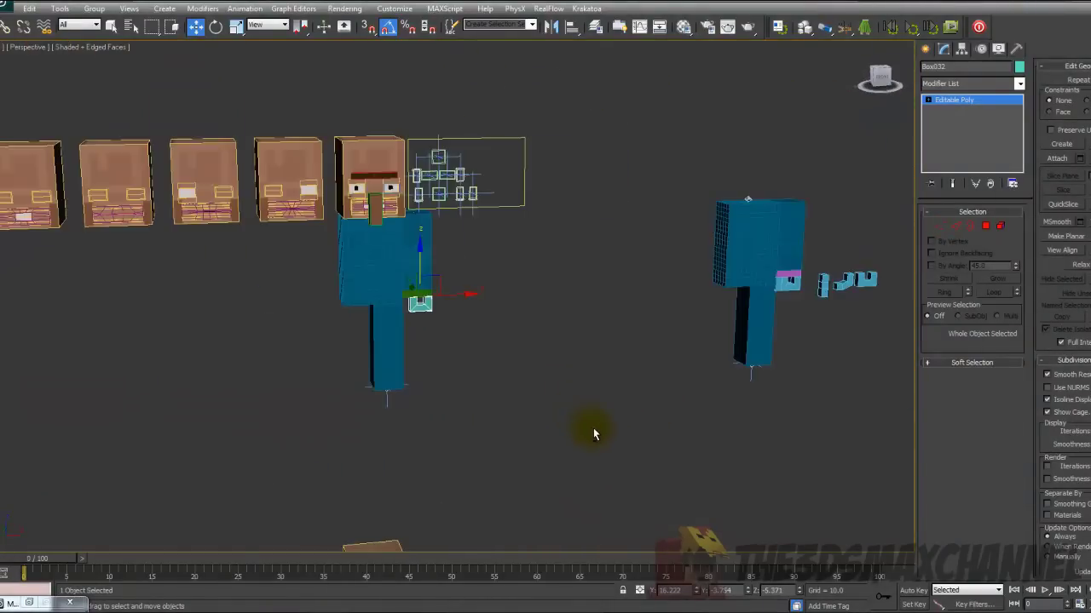
scroll(597, 431, "up", 4)
scroll(609, 436, "up", 2)
scroll(600, 440, "down", 1)
scroll(600, 440, "down", 2)
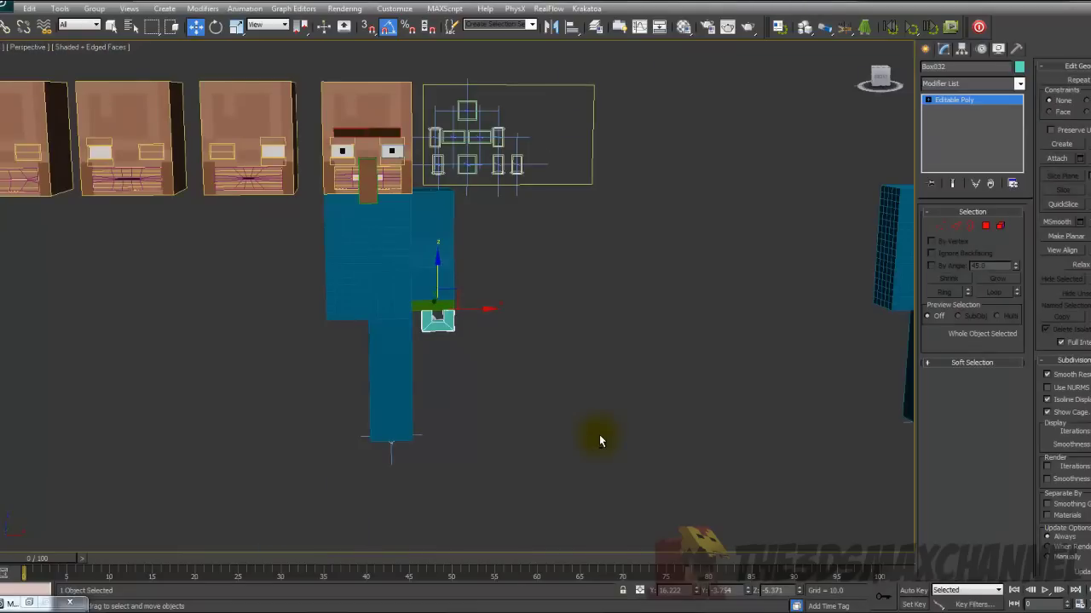
scroll(599, 436, "up", 6)
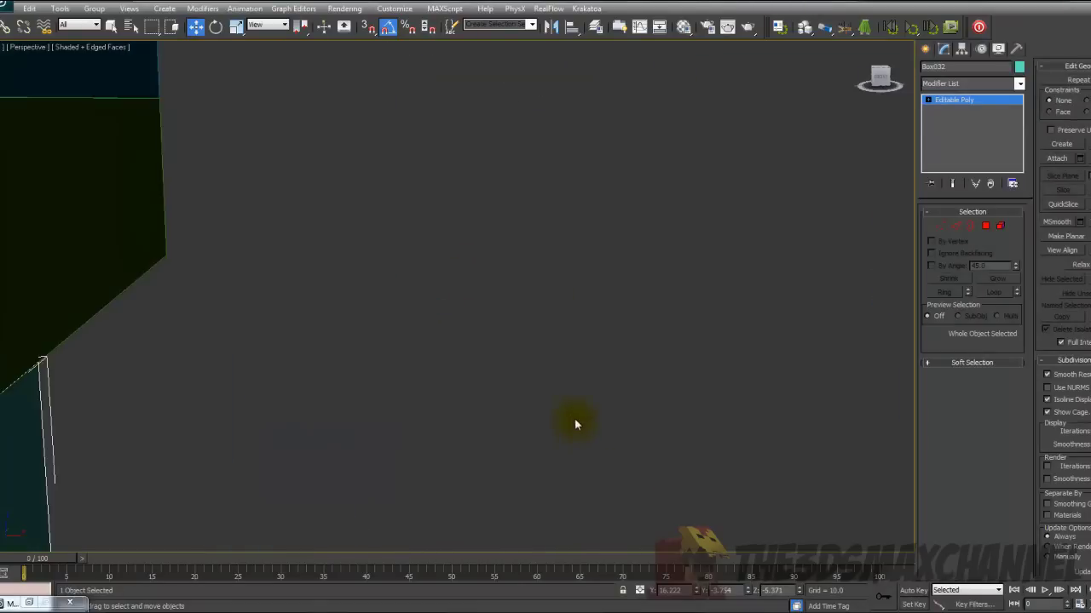
scroll(577, 423, "down", 3)
scroll(543, 413, "down", 1)
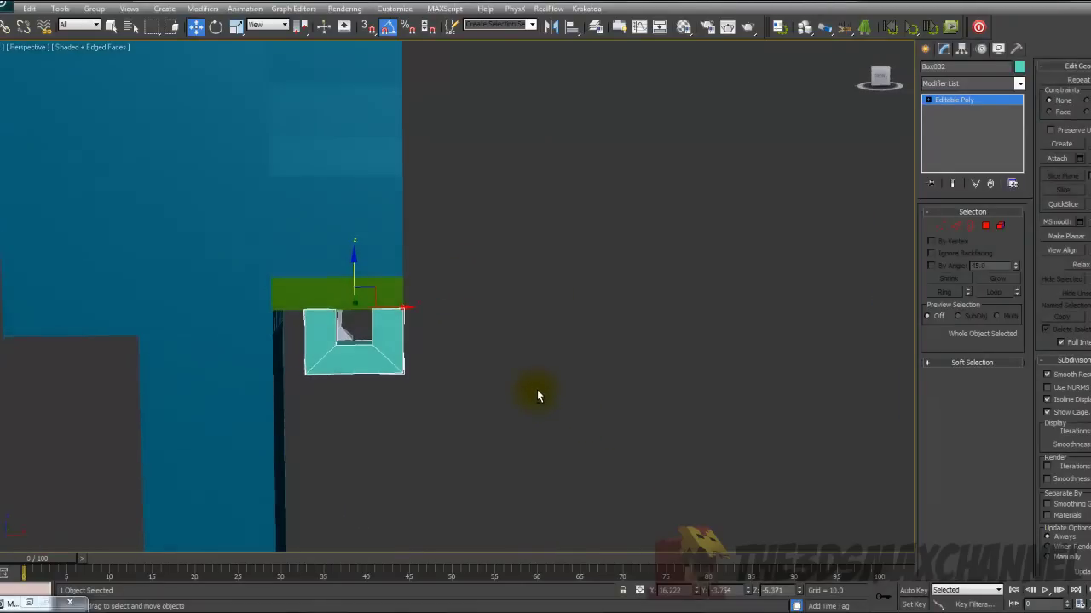
scroll(537, 389, "down", 1)
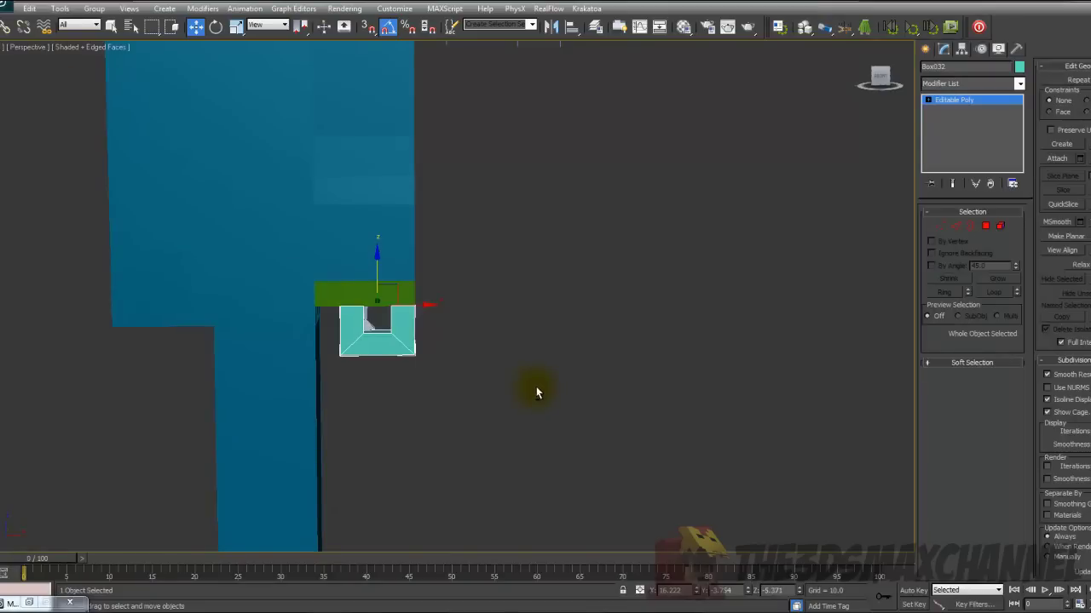
scroll(535, 388, "up", 3)
scroll(533, 390, "down", 2)
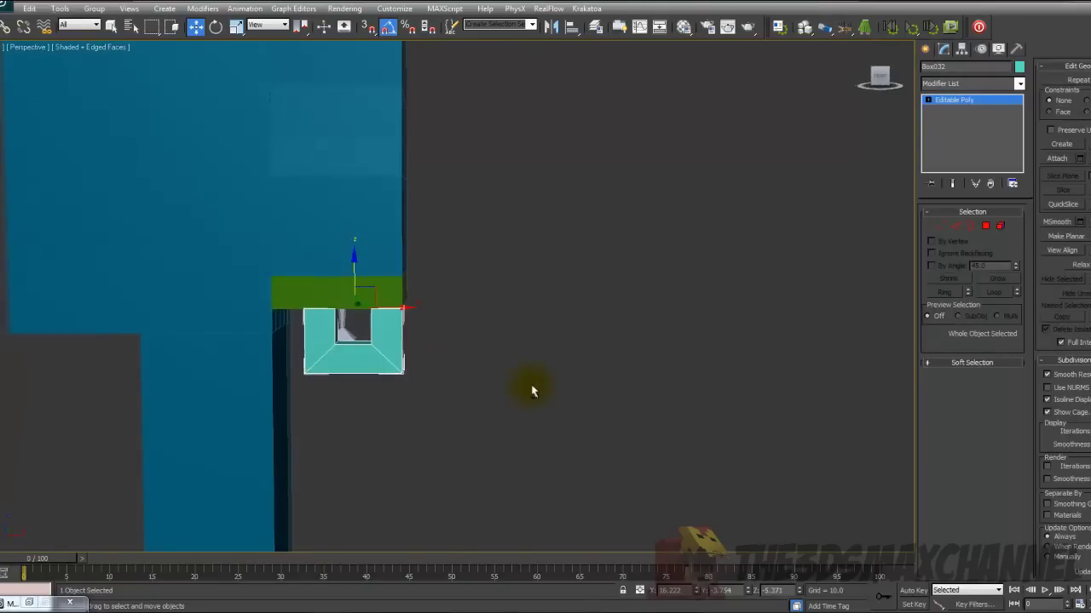
middle_click_drag(531, 391, 526, 383)
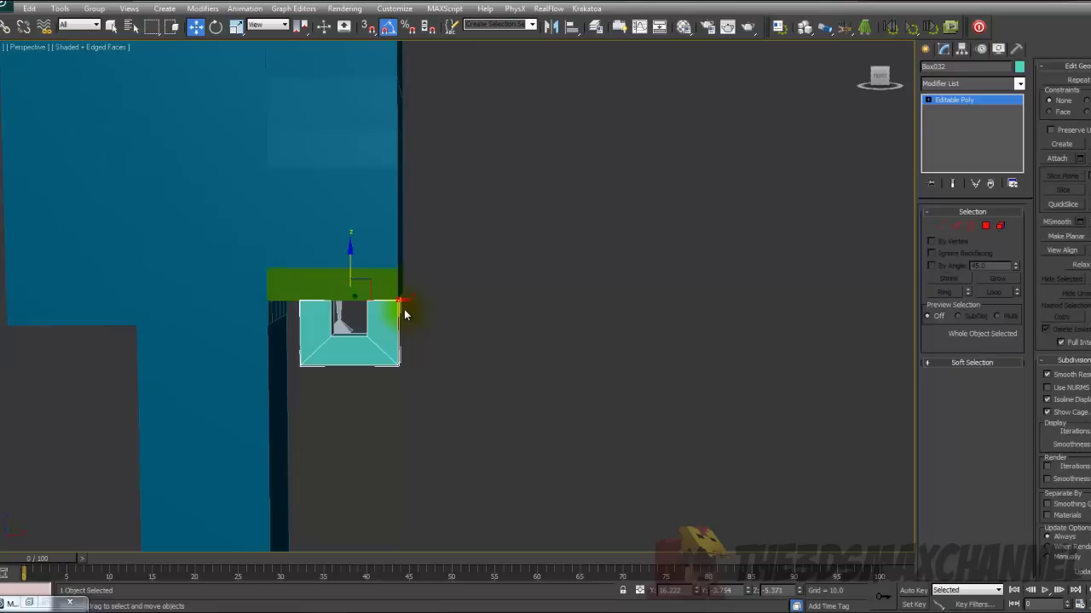
- Clone the teal hand along the X axis as one Copy beside the character
left_click_drag(395, 301, 669, 300, "shift")
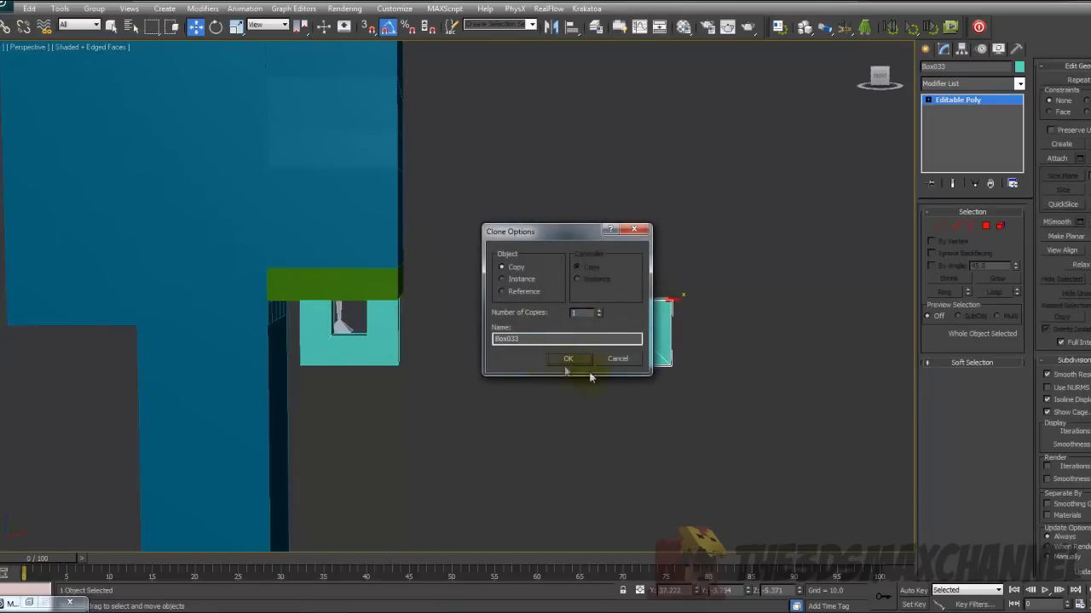
left_click(570, 359)
key("z")
middle_click_drag(668, 384, 642, 381)
scroll(548, 383, "down", 5)
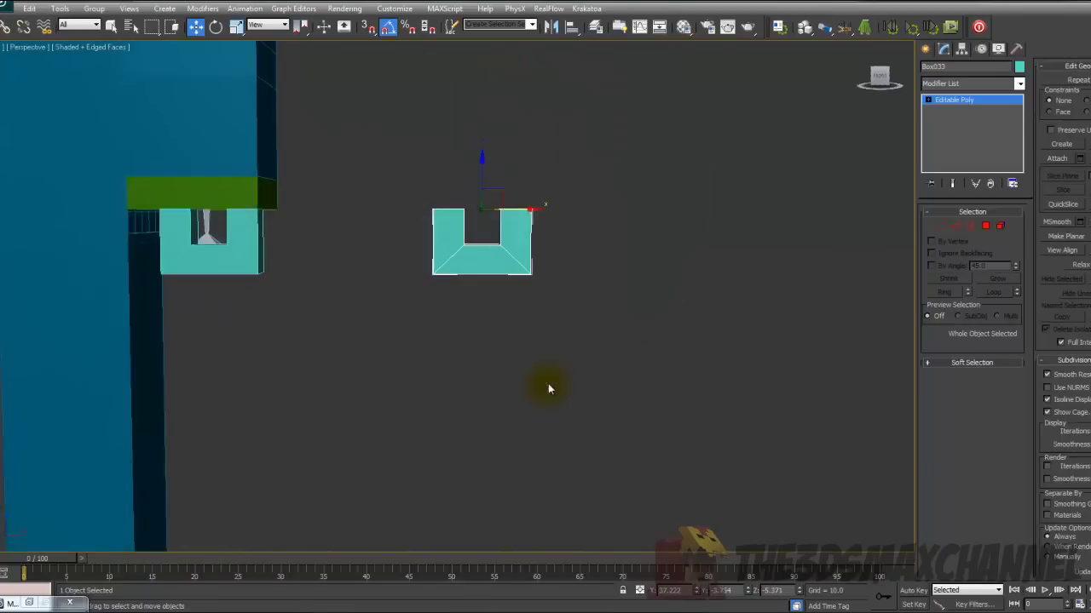
- Select the two vertices at the lower-right outer corner of the copied hand
left_click(941, 226)
left_click_drag(450, 238, 537, 420)
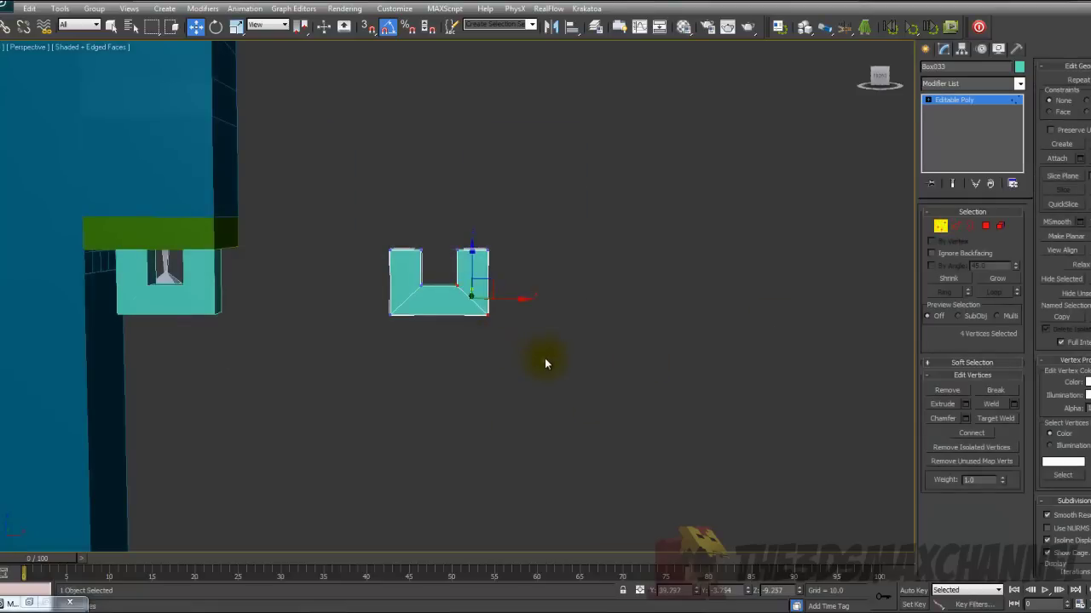
scroll(545, 358, "up", 5)
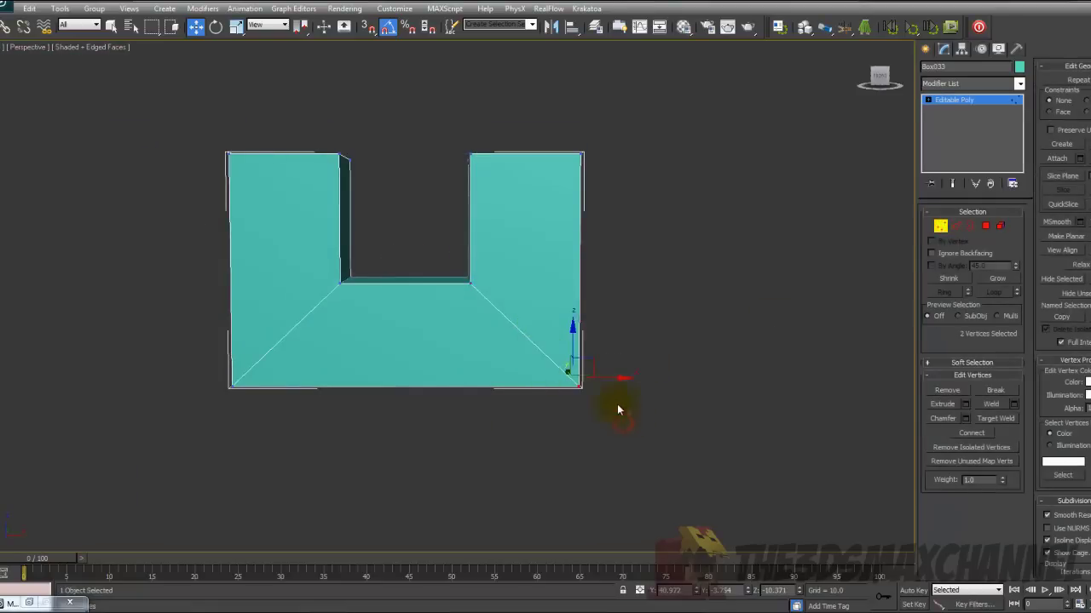
scroll(619, 409, "down", 5)
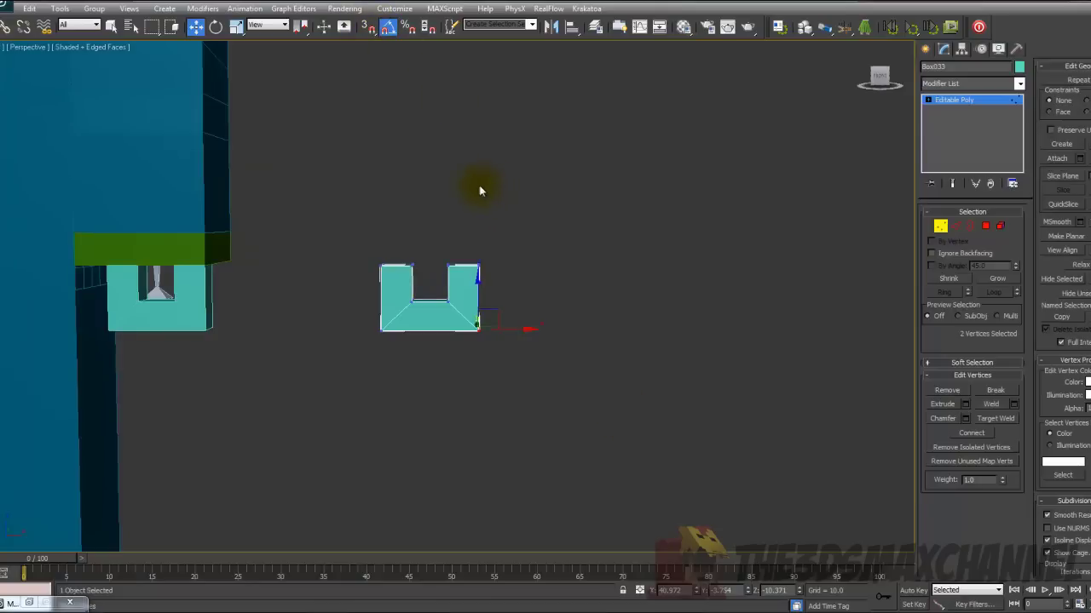
key("z")
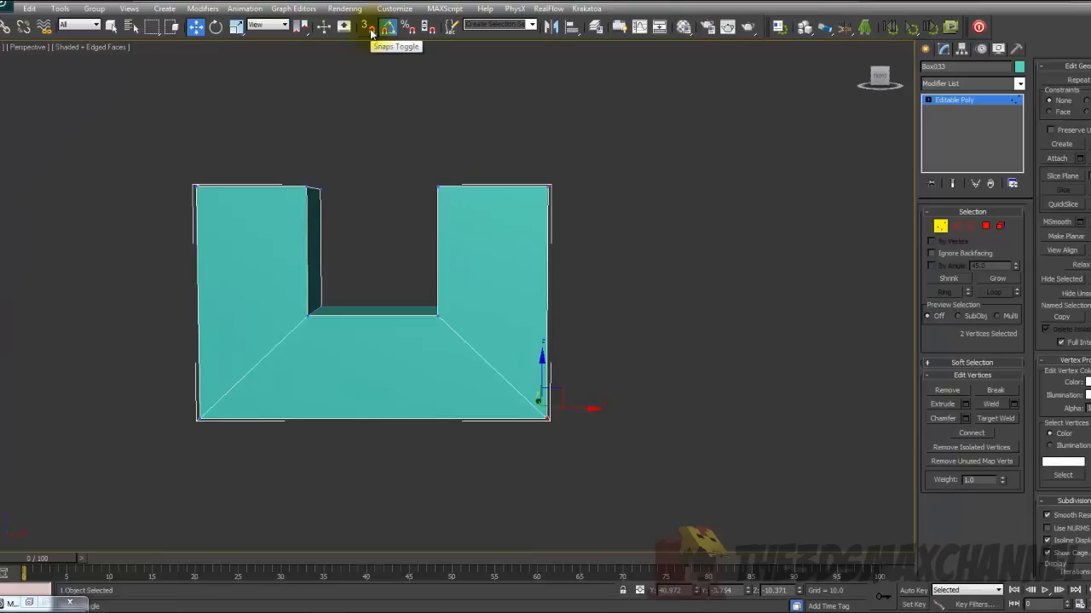
- Turn on 3D snapping and check in the snap settings that Vertex is the active snap type
left_click(367, 28)
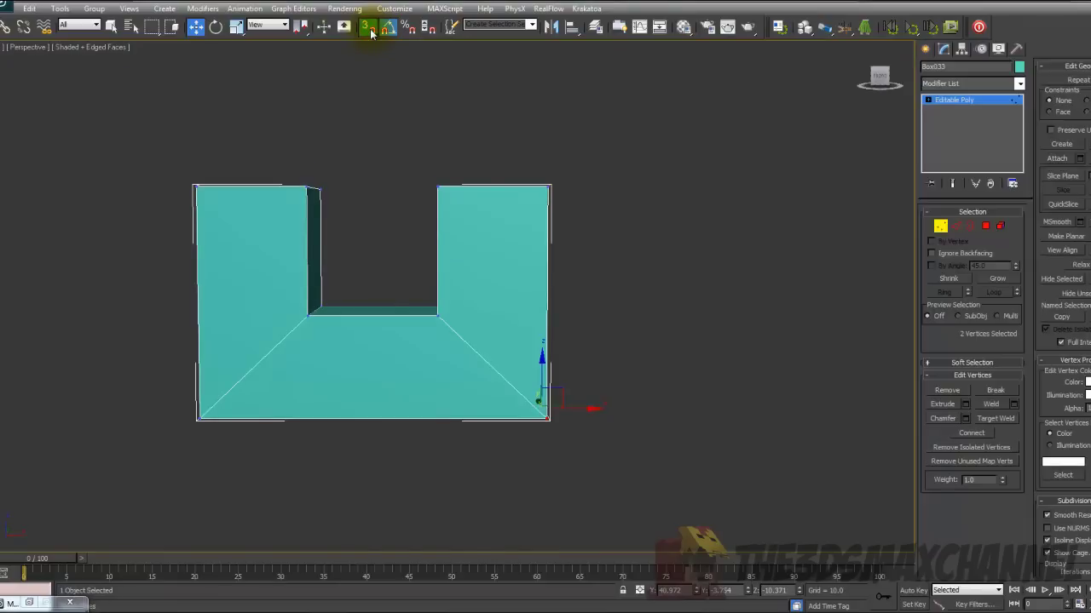
right_click(369, 29)
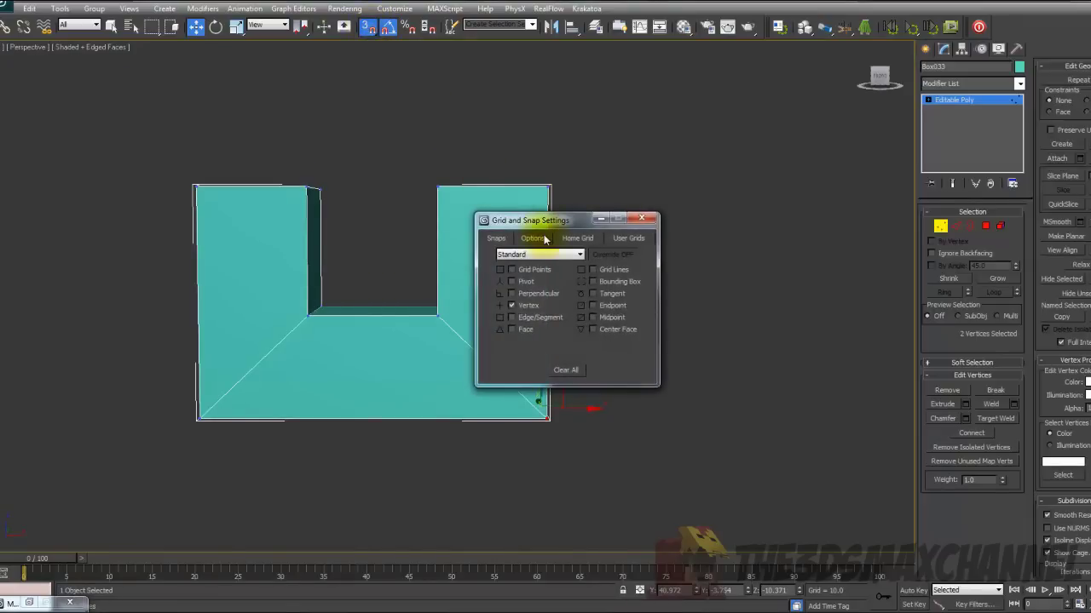
left_click_drag(548, 228, 631, 227)
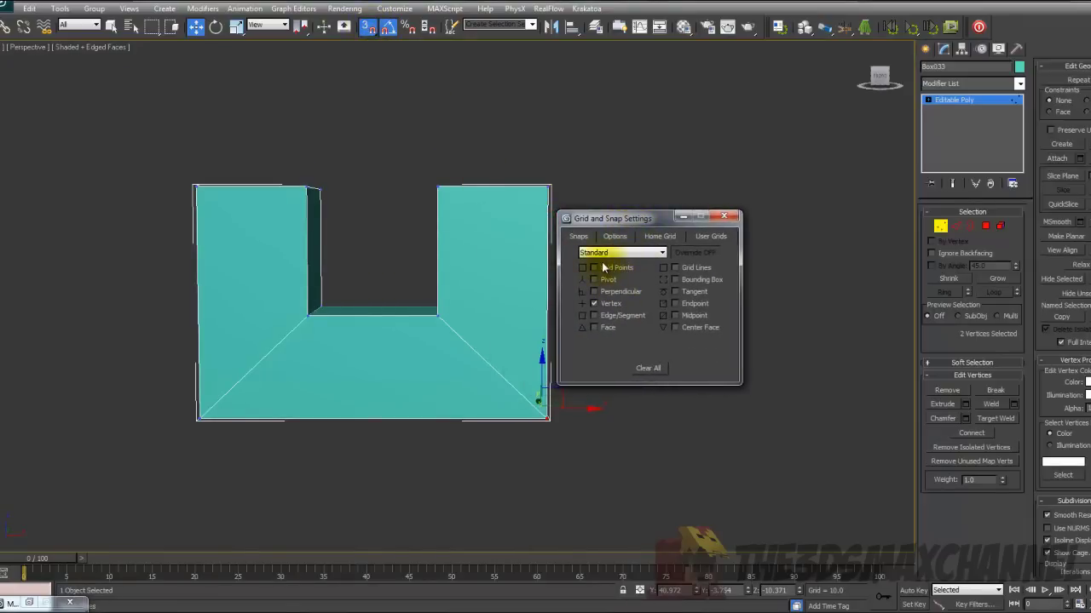
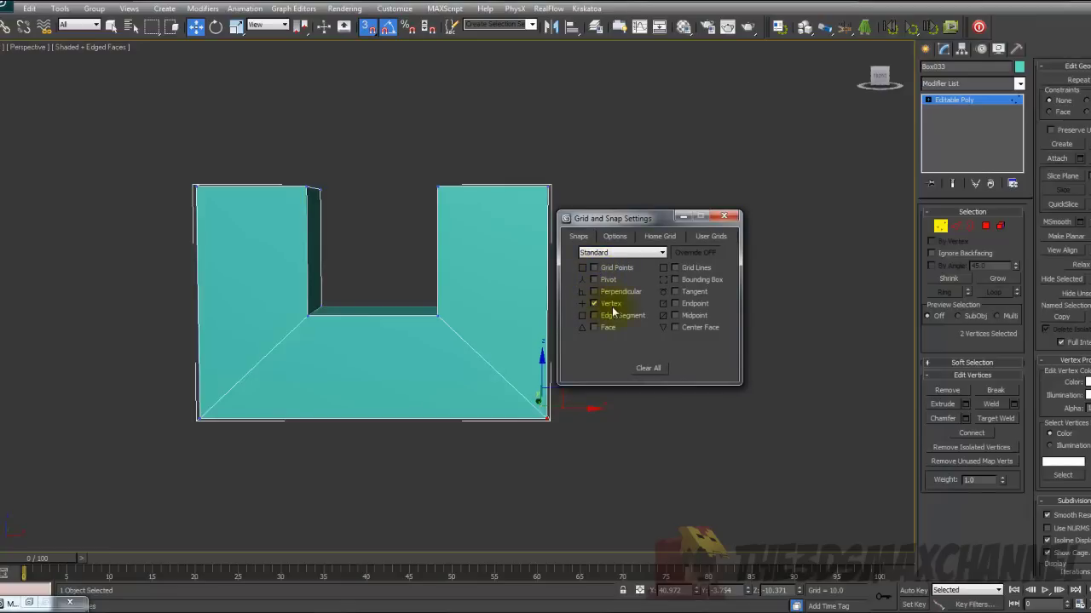
left_click(721, 220)
- Move the selected lower-right corner vertices up along Z, snapping them level with the notch's floor
middle_click_drag(594, 252, 635, 245)
scroll(636, 245, "down", 4)
scroll(636, 246, "up", 4)
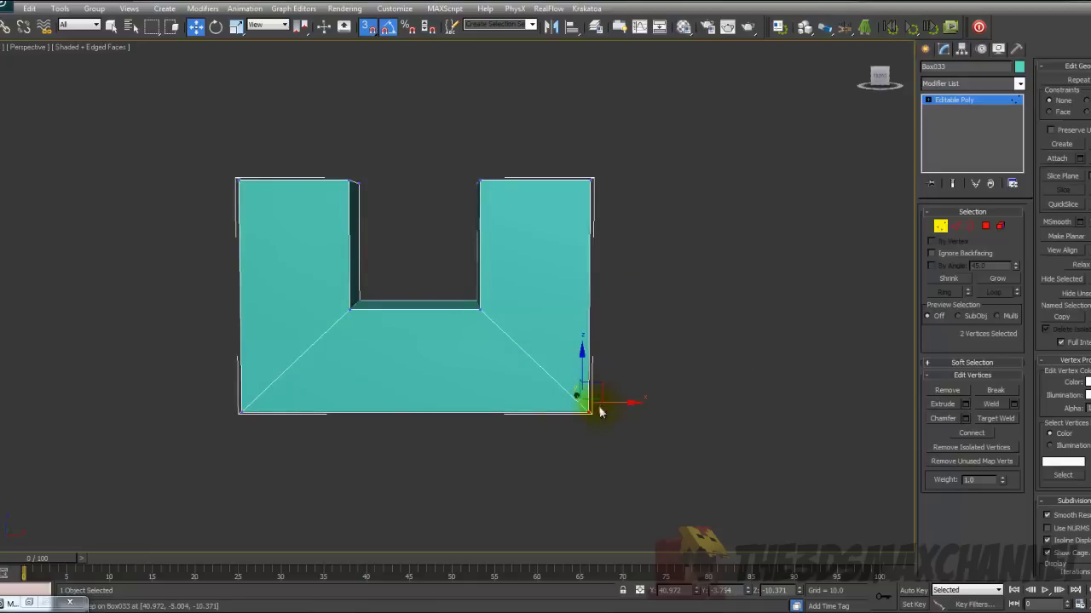
left_click_drag(561, 327, 437, 271)
middle_click_drag(518, 351, 506, 339, "alt")
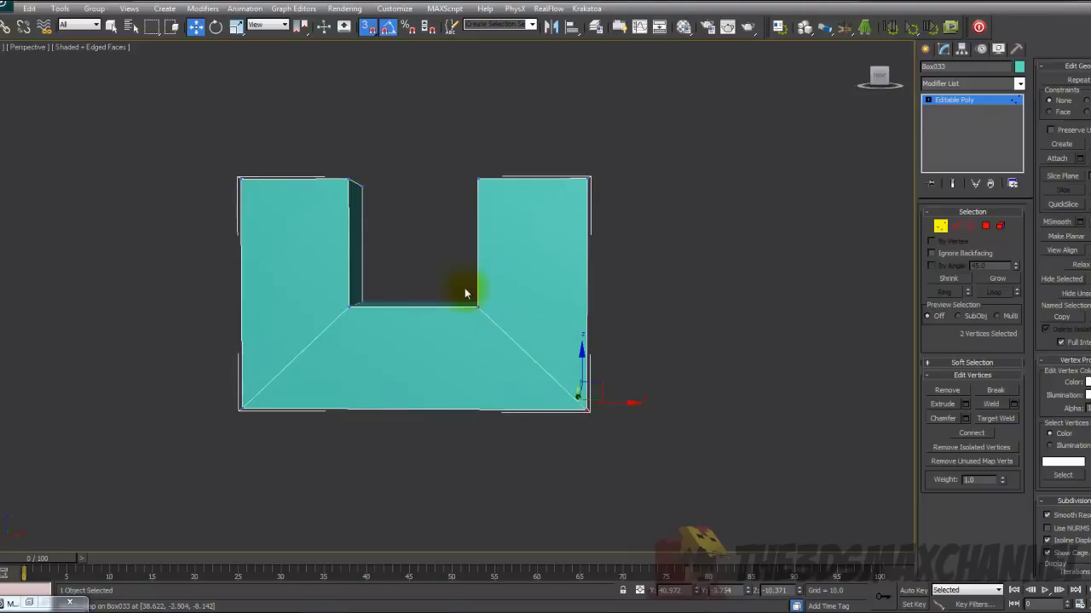
left_click(583, 366)
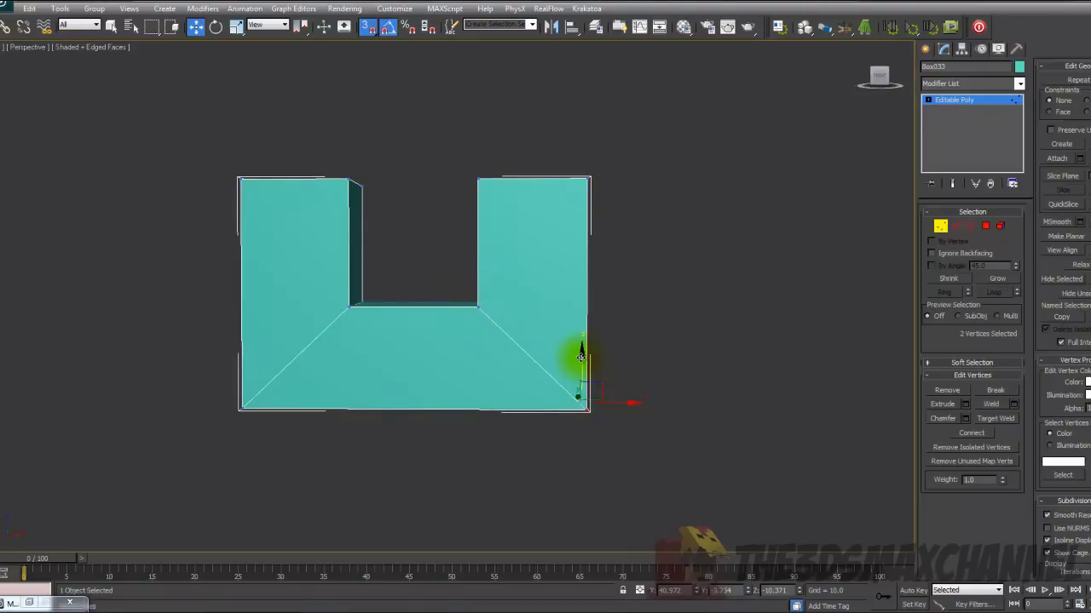
left_click_drag(580, 358, 597, 236)
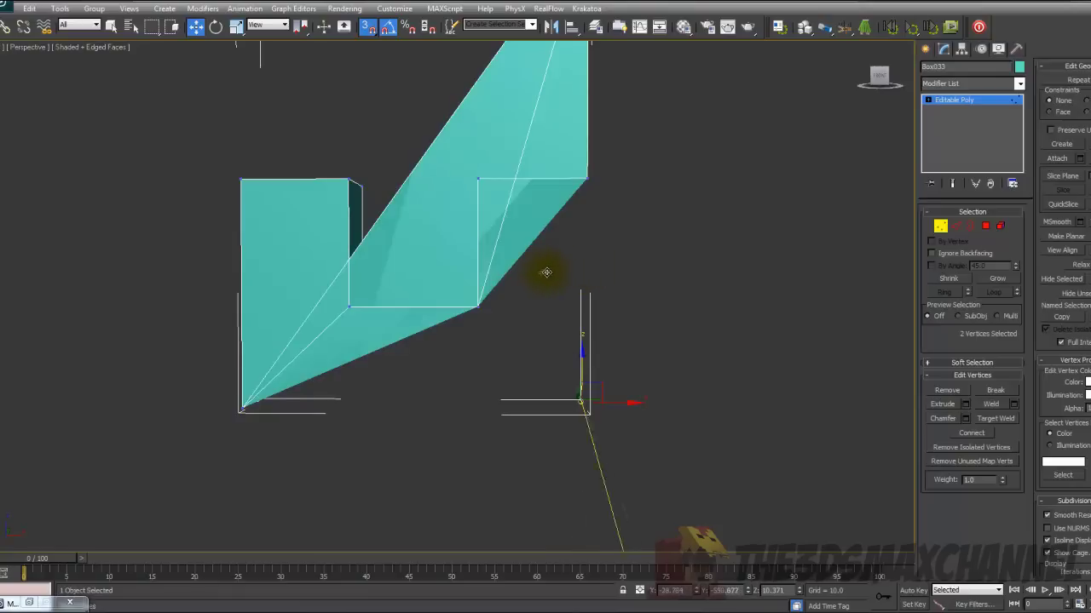
left_click_drag(546, 273, 477, 308)
mouse_move(551, 306)
middle_mouse_down()
mouse_move(530, 311)
mouse_move(548, 308)
mouse_move(554, 353)
mouse_move(536, 305)
mouse_move(540, 312)
middle_mouse_up()
- Snap the lower-left outer corner vertices beneath the right finger's outer edge, and the left finger's upper outer vertices down to the vacated corner
key("F3")
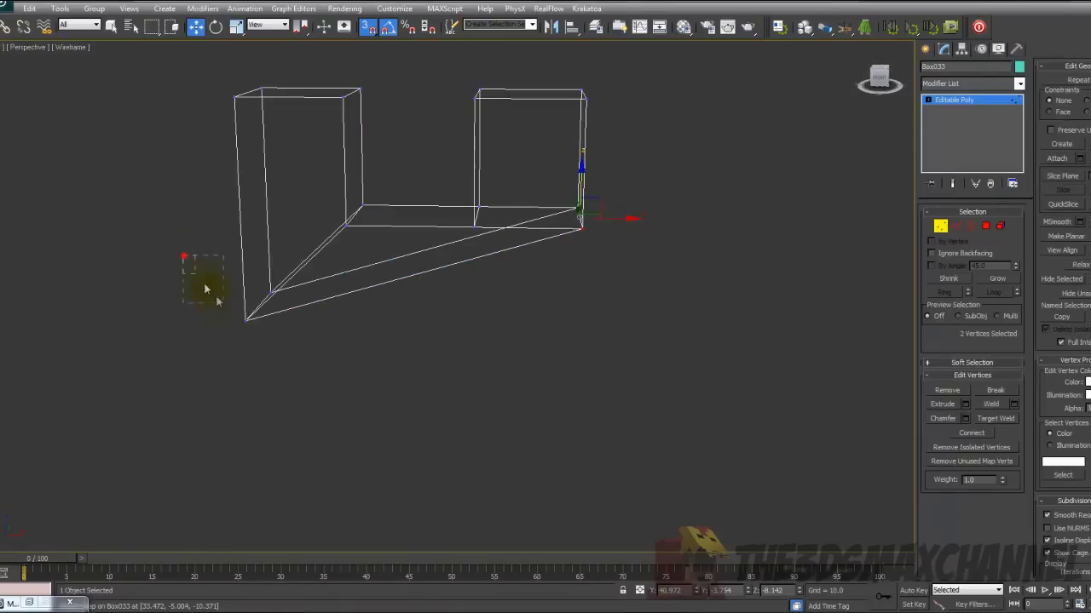
left_click_drag(205, 289, 326, 388)
key("F3")
mouse_move(295, 313)
left_mouse_down()
mouse_move(536, 287)
mouse_move(584, 230)
left_mouse_up()
left_click_drag(214, 56, 581, 328)
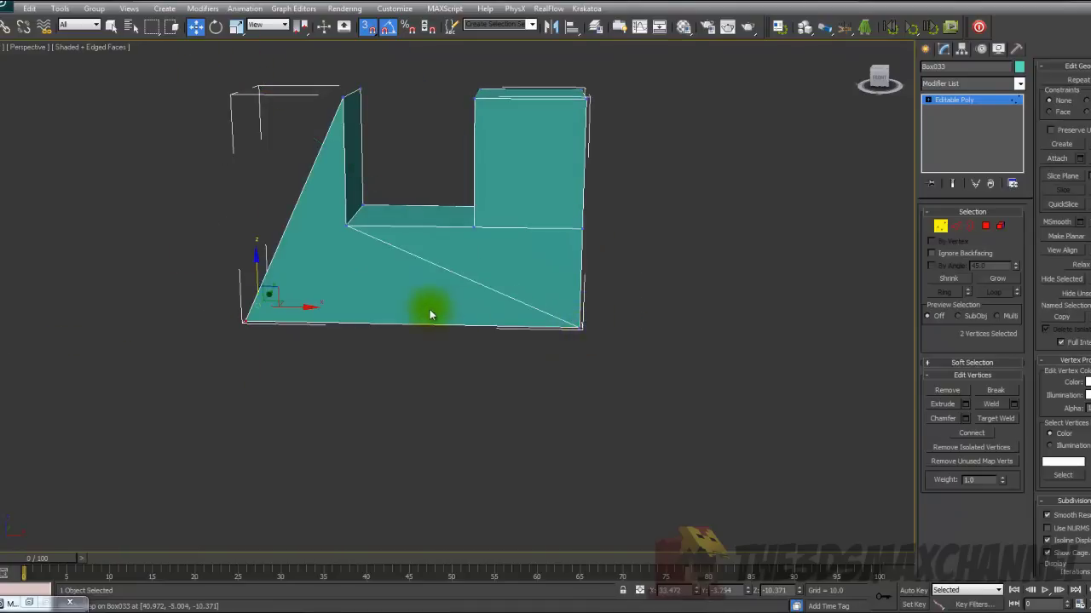
- Move the vertex pair at the lower-left corner below the shape with snapping off, and snap it in line with the right outer edge
mouse_move(430, 314)
middle_mouse_down()
mouse_move(413, 278)
mouse_move(428, 308)
middle_mouse_up()
left_click_drag(223, 236, 299, 380)
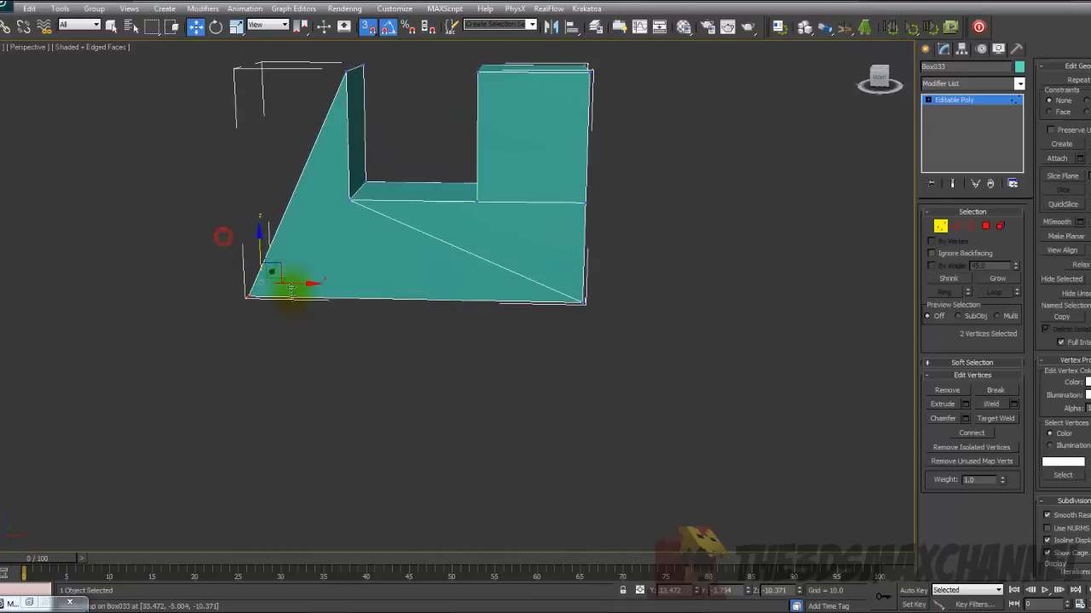
left_click_drag(277, 262, 279, 213)
key("ctrl+z")
left_click(372, 30)
left_click_drag(271, 275, 562, 436)
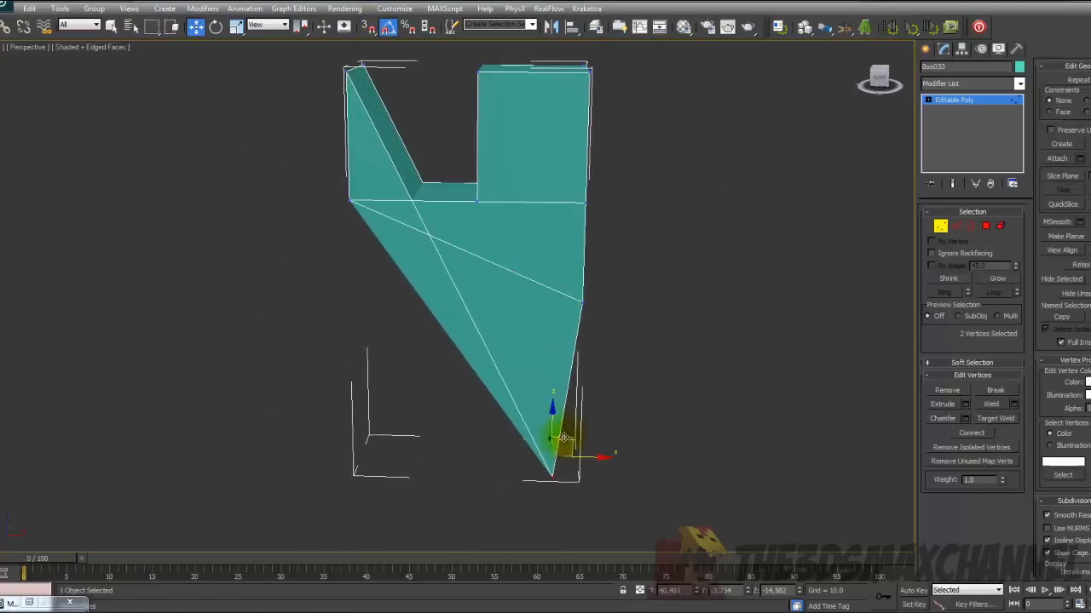
middle_click_drag(562, 435, 412, 276)
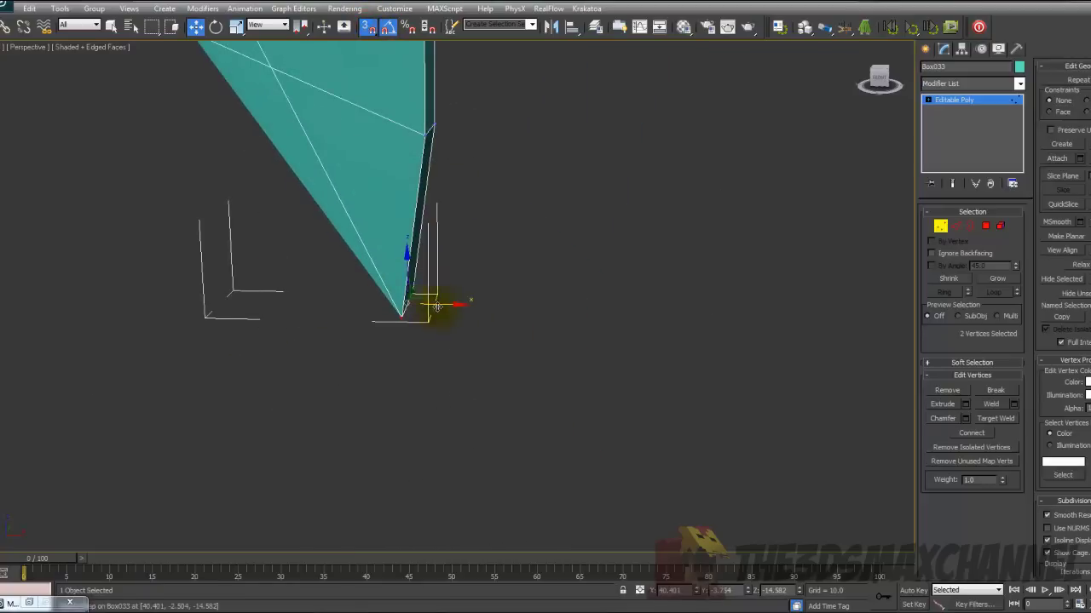
left_click_drag(437, 306, 424, 127)
- Move the left finger's upper outer vertex pair straight down to the shape's lower-left corner with snapping off
middle_click_drag(337, 83, 455, 261)
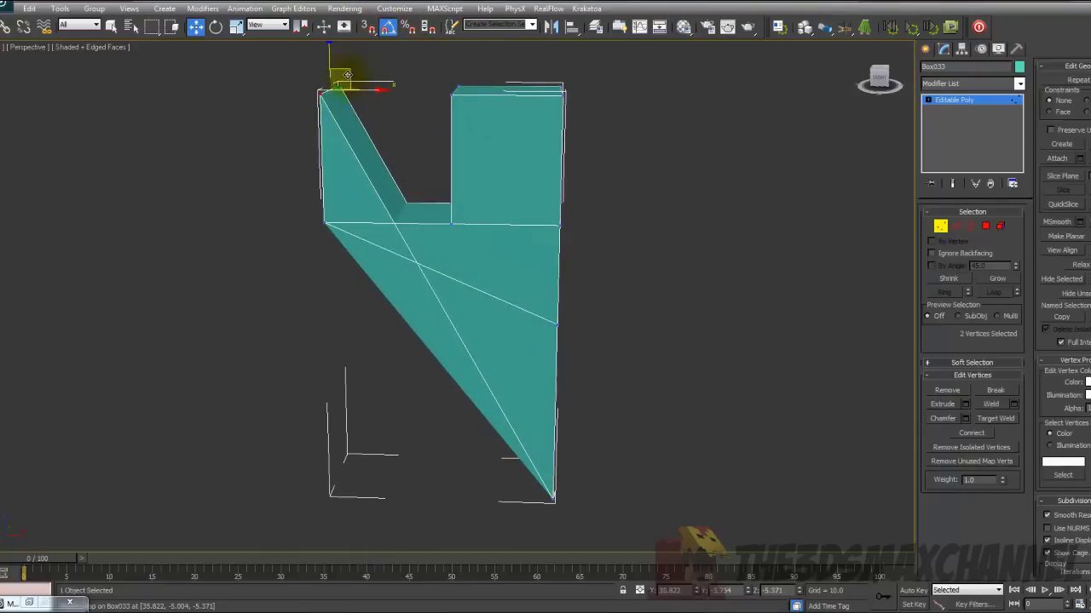
left_click_drag(347, 75, 347, 443)
mouse_move(381, 398)
middle_mouse_down()
mouse_move(374, 365)
mouse_move(381, 385)
middle_mouse_up()
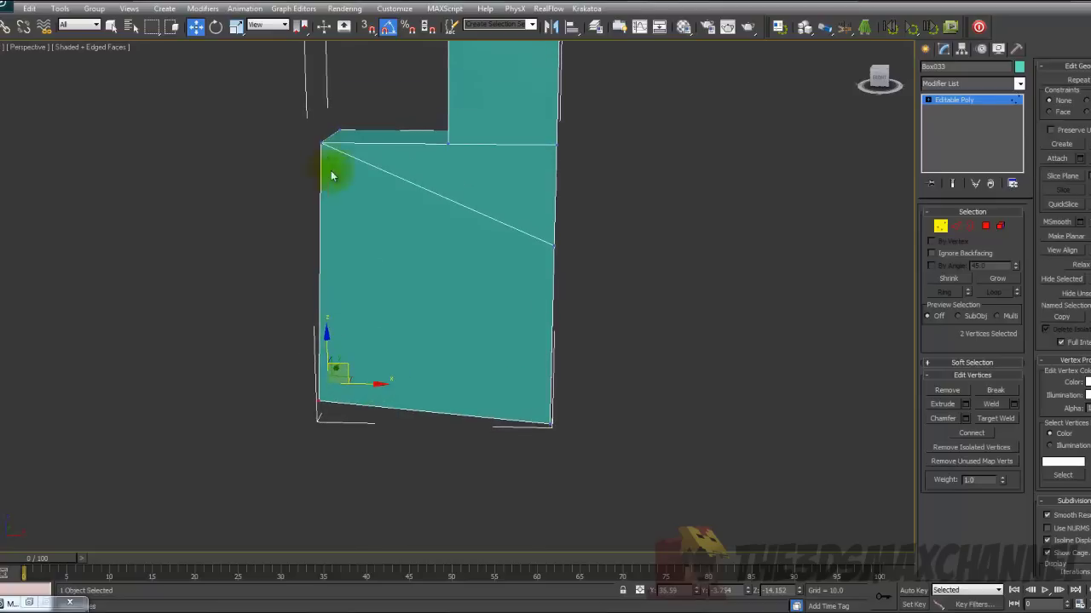
- Move the outer vertex pair at notch-floor level beneath the right finger's inner edge and snap it in line with that edge
left_click_drag(296, 94, 365, 180)
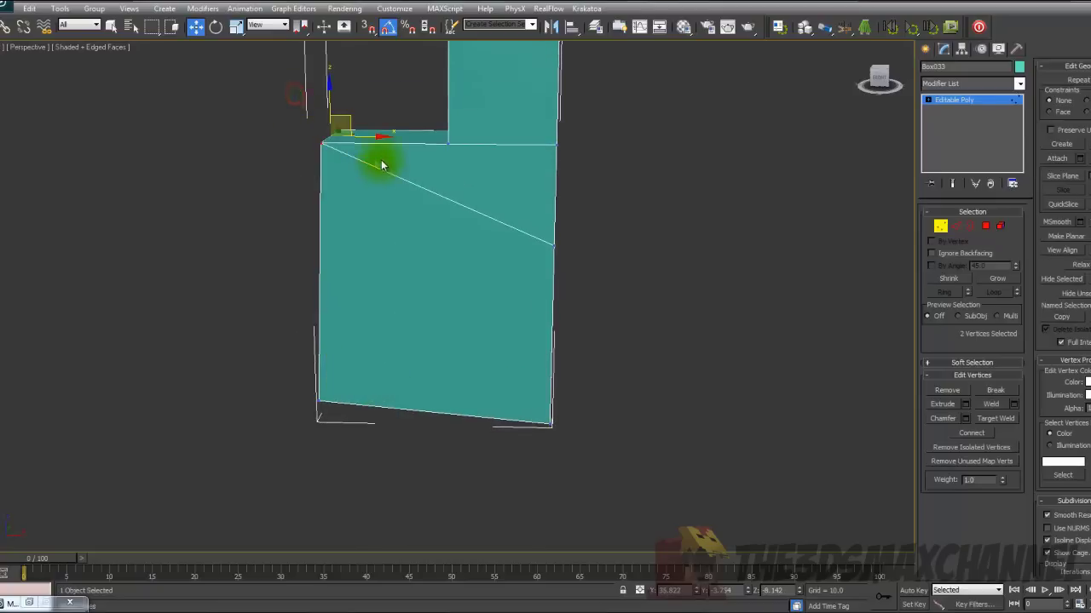
left_click(368, 27)
left_click_drag(339, 128, 475, 199)
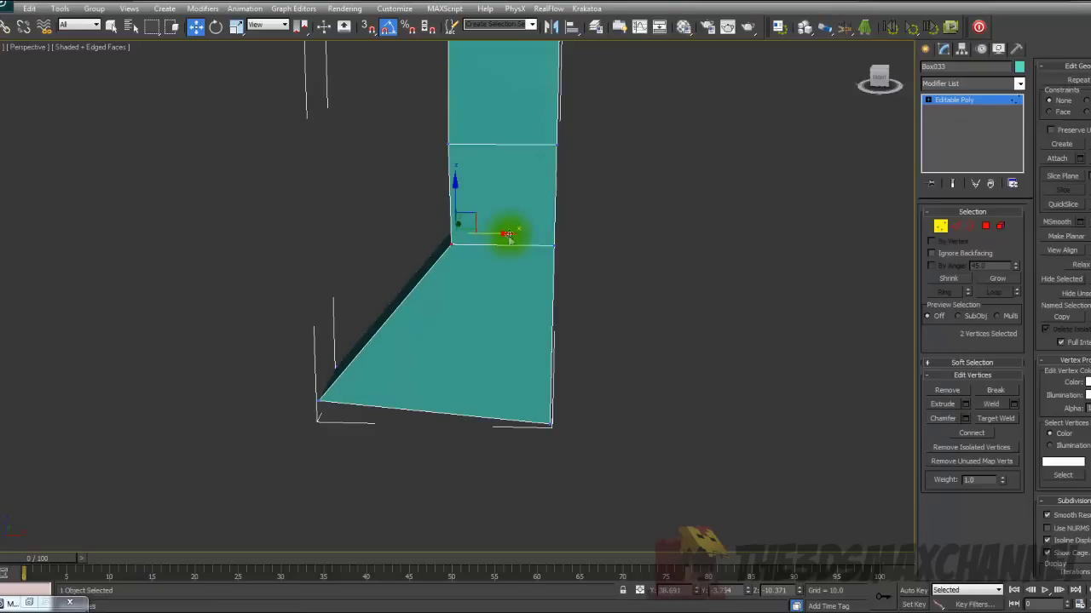
left_click(368, 26)
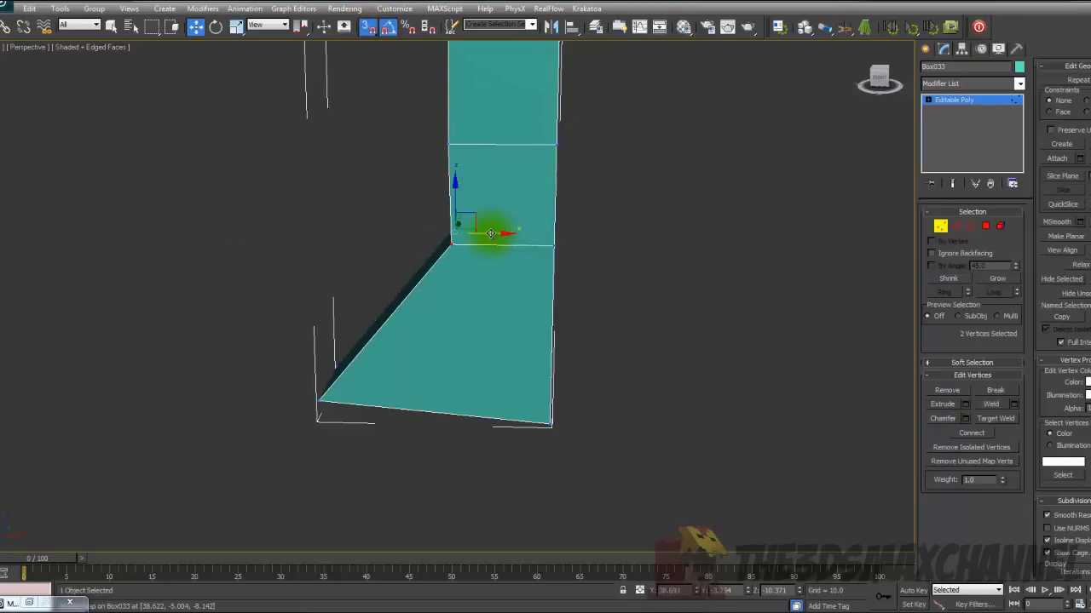
left_click_drag(491, 233, 455, 146)
middle_click_drag(474, 223, 460, 145)
- Snap the lower-left vertex pair beneath the column's left edge, level with its lower-right corner
left_click_drag(269, 243, 370, 371)
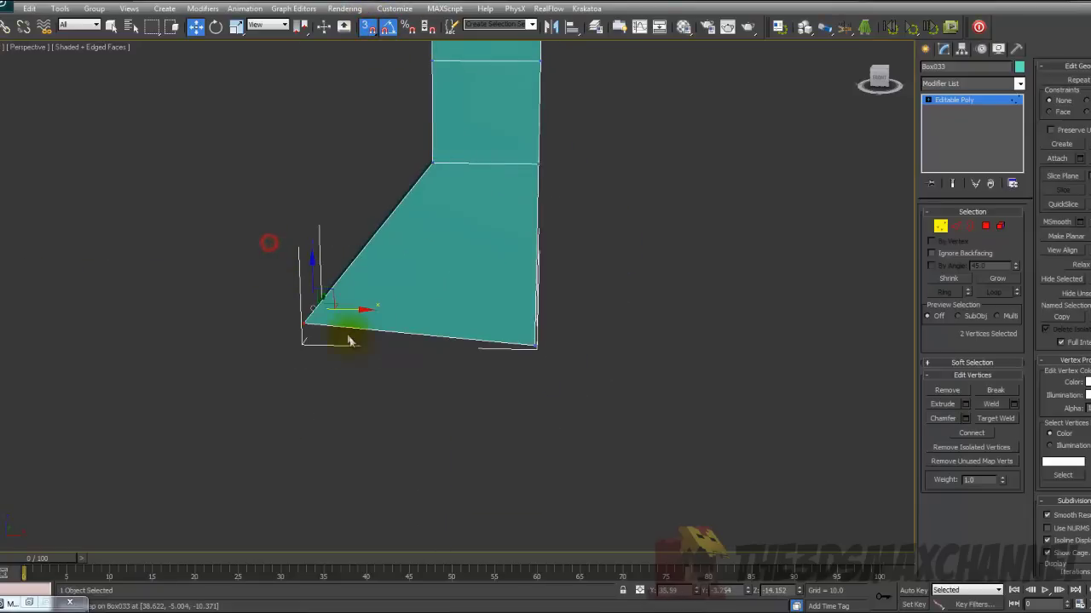
key("F3")
key("F3")
middle_click_drag(312, 296, 329, 296, "alt")
middle_click_drag(391, 317, 409, 322, "alt")
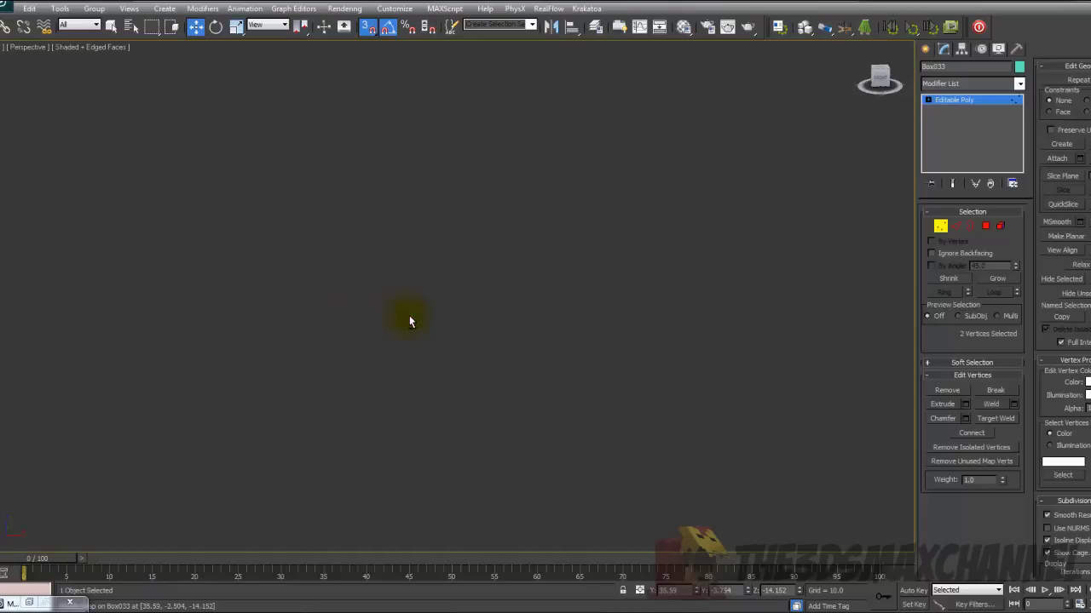
left_click_drag(409, 321, 710, 300)
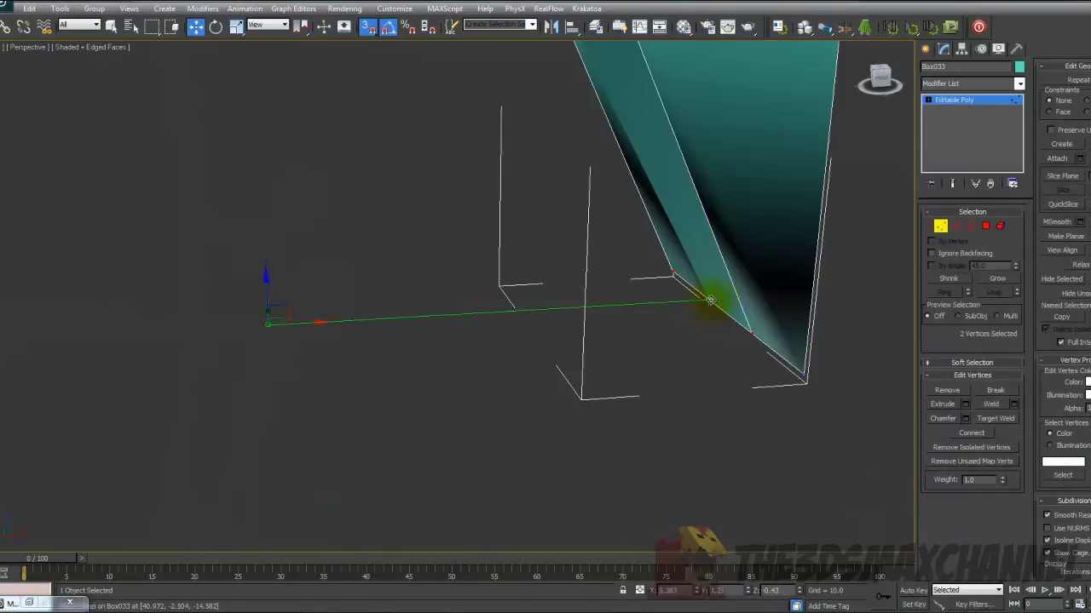
scroll(721, 289, "down", 5)
middle_click_drag(722, 290, 693, 293, "alt")
key("ctrl+z")
scroll(656, 289, "up", 4)
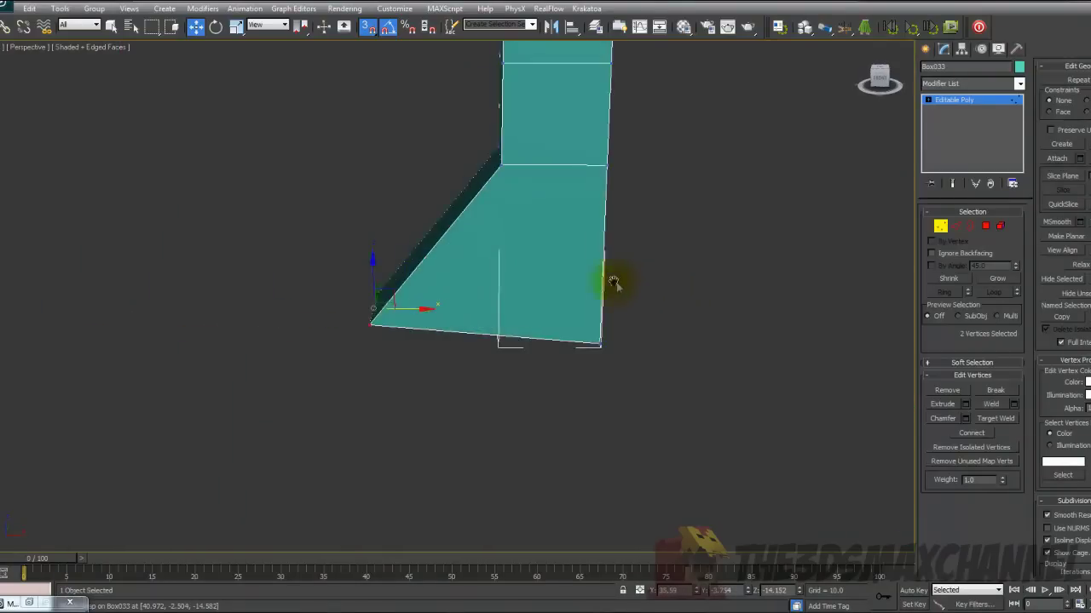
middle_click_drag(619, 288, 581, 257)
left_click_drag(374, 279, 551, 278)
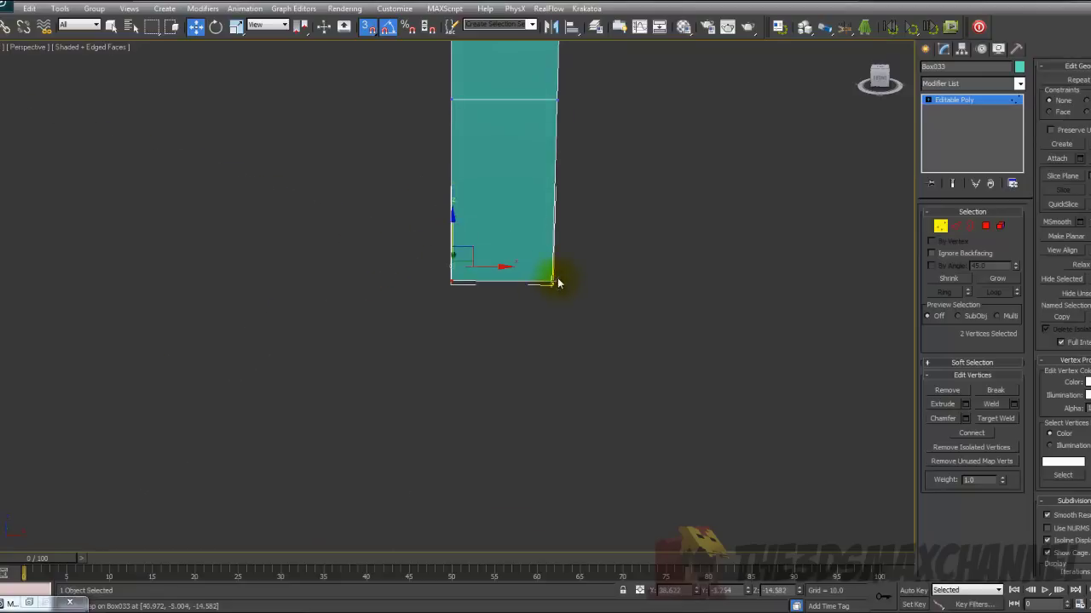
- Leave vertex editing and check the straightened box beside the original hand, with edge display off and on
scroll(545, 358, "down", 6)
middle_click_drag(557, 279, 523, 345)
scroll(543, 350, "up", 4)
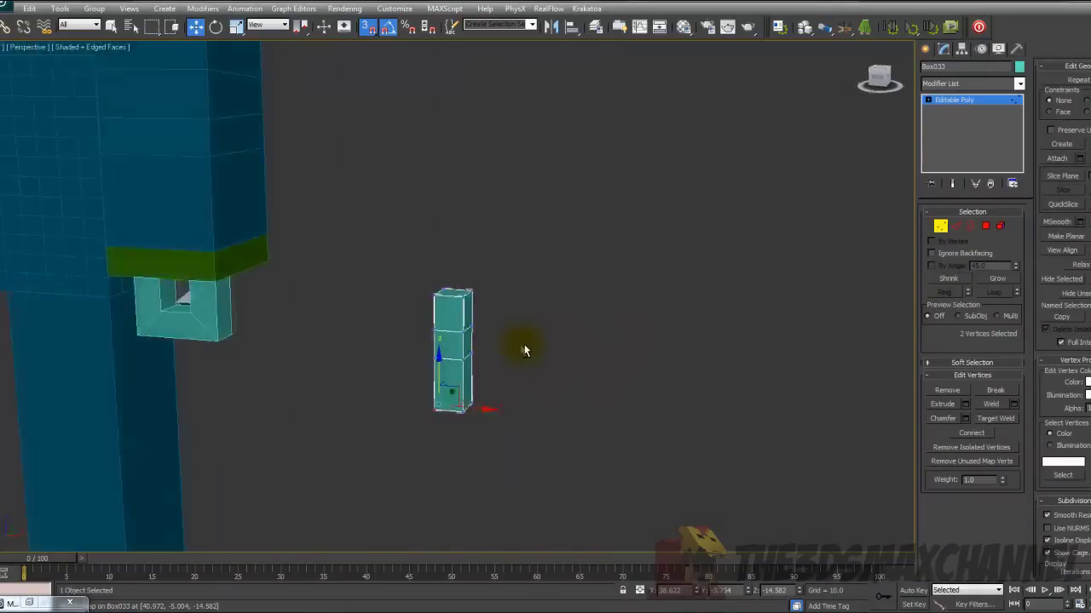
key("F4")
scroll(517, 338, "up", 3)
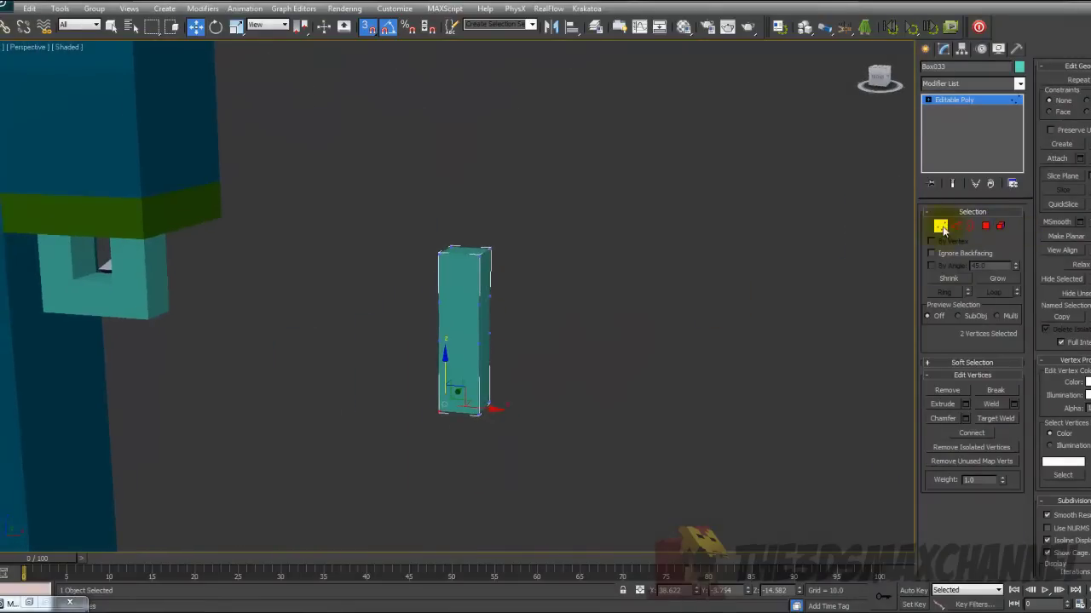
left_click(941, 227)
key("F4")
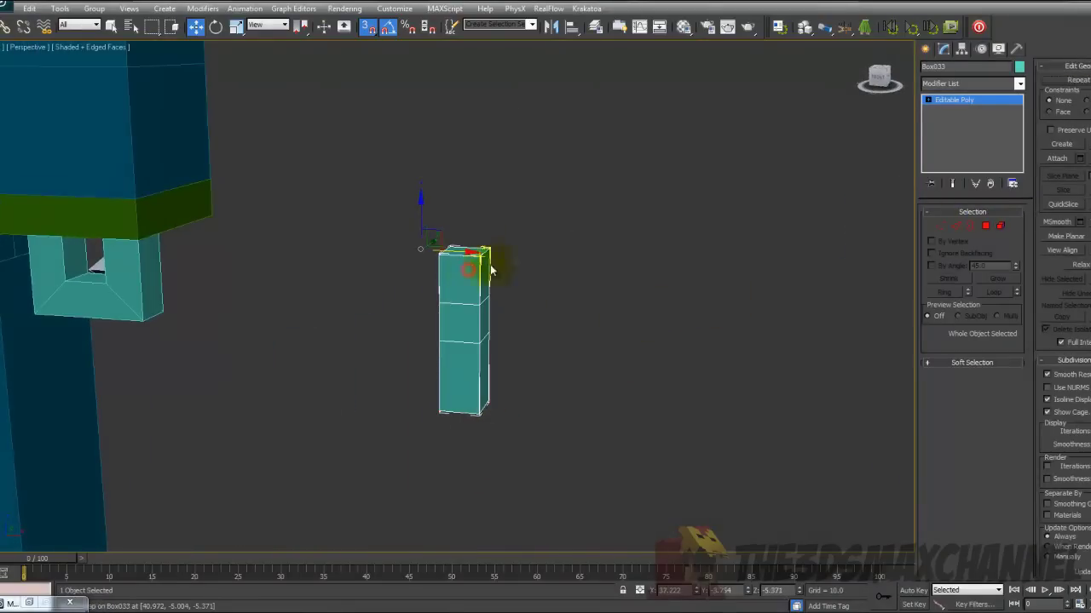
middle_click_drag(598, 270, 381, 313, "alt")
scroll(615, 260, "up", 2)
scroll(615, 259, "down", 4)
scroll(634, 267, "up", 2)
scroll(656, 272, "down", 4)
scroll(619, 262, "up", 3)
- Select the notched hand box beneath the arm's green band and add a Morpher modifier to it
left_click(279, 314)
middle_click_drag(597, 328, 602, 291)
left_click(940, 85)
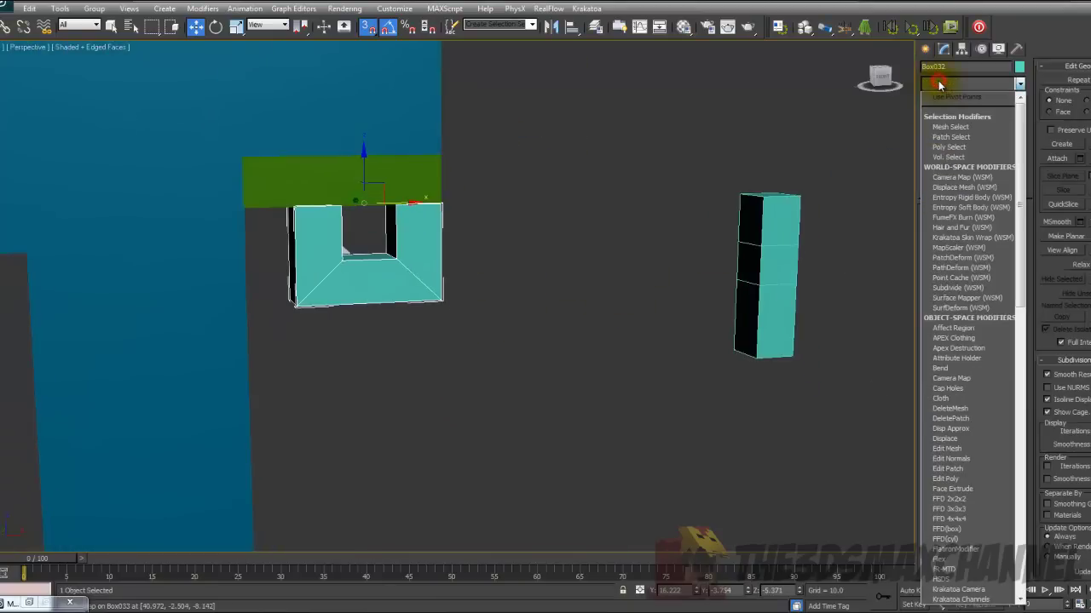
key("m")
key("m")
key("m")
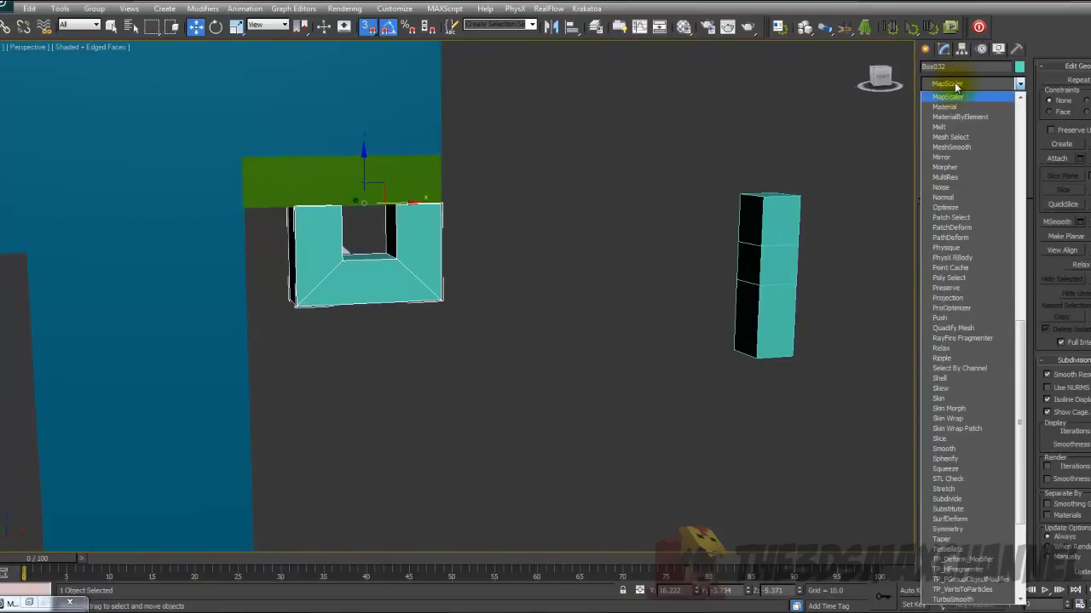
left_click(955, 157)
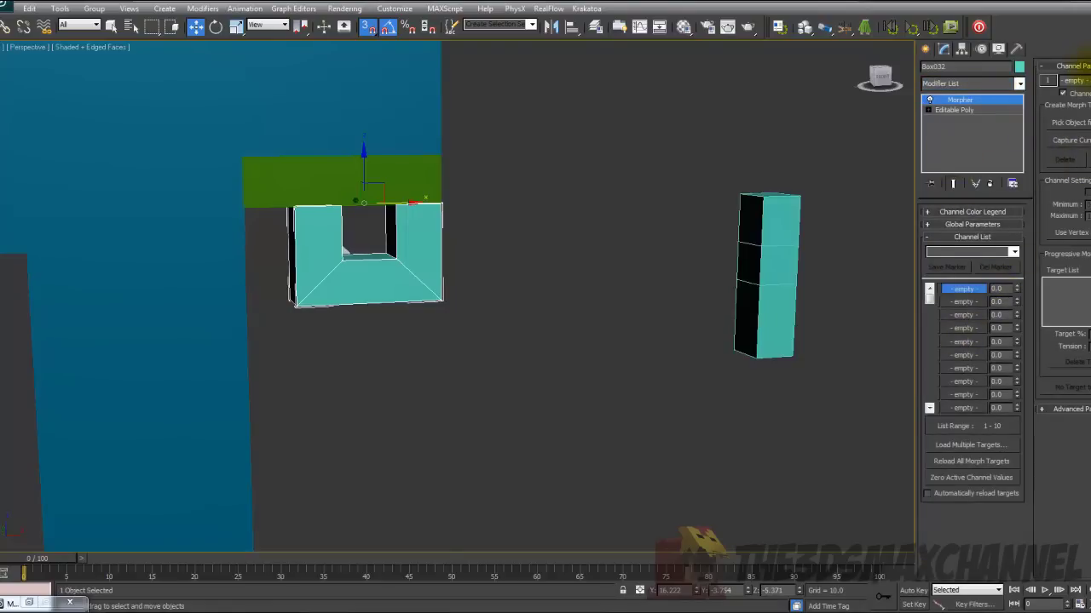
- Load the straightened box as the target of the first morph channel and test the channel's value
left_click(1071, 123)
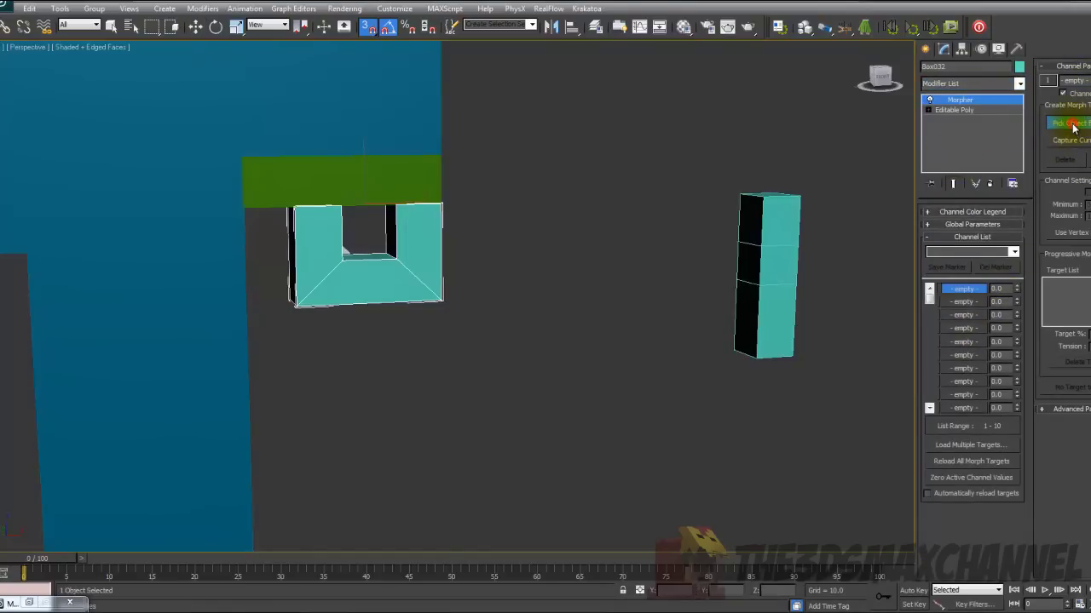
left_click(770, 265)
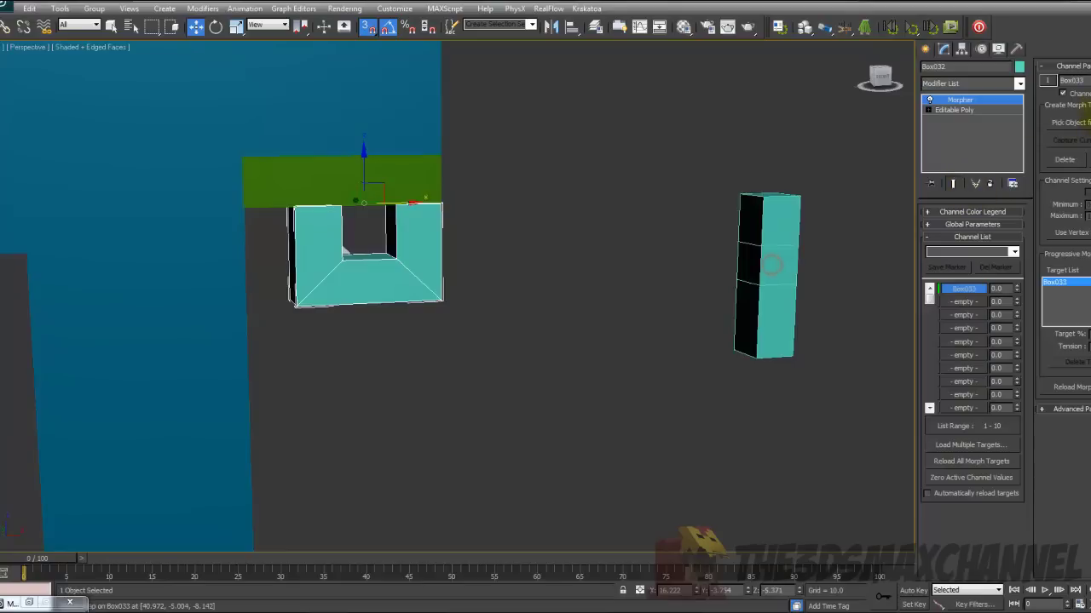
mouse_move(1016, 289)
left_mouse_down()
mouse_move(1013, 219)
mouse_move(1000, 311)
mouse_move(994, 211)
mouse_move(1004, 287)
left_mouse_up()
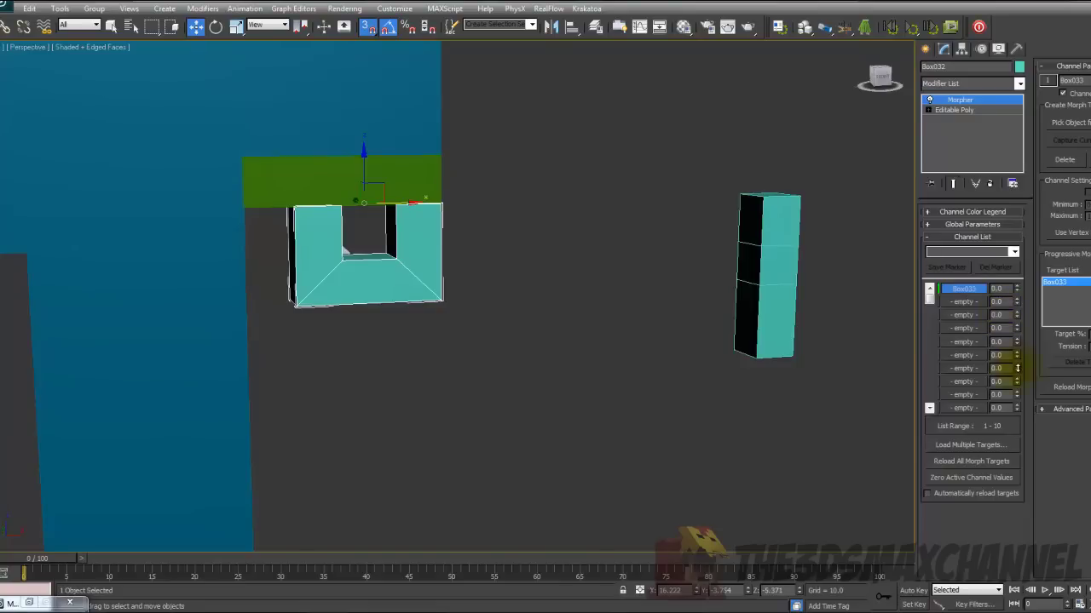
left_click_drag(1016, 368, 987, 283)
- Examine the finished blue example hands, especially the half-open shape, and come back to the arm
middle_click_drag(759, 277, 382, 276)
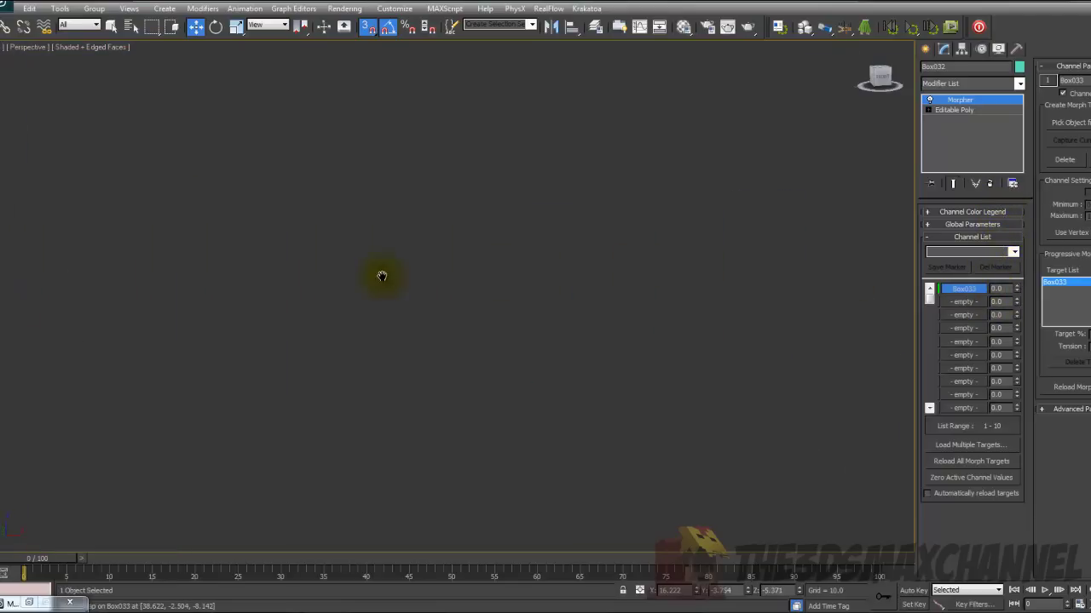
scroll(382, 276, "down", 5)
middle_click_drag(643, 253, 358, 256)
scroll(569, 258, "up", 7)
middle_click_drag(767, 265, 183, 333)
left_click(249, 248)
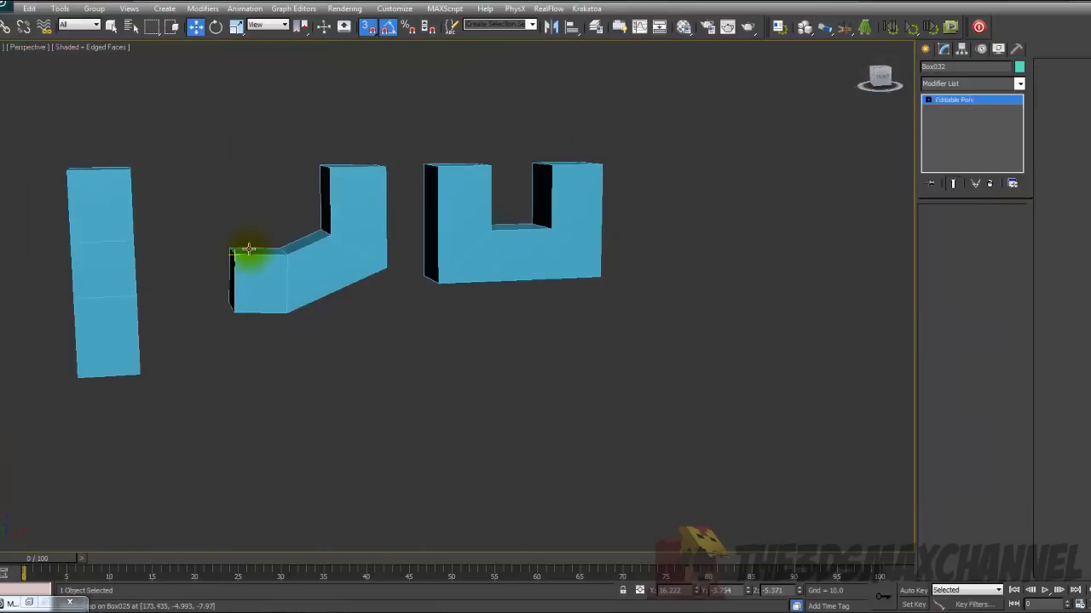
middle_click_drag(249, 260, 831, 203)
scroll(179, 261, "down", 6)
middle_click_drag(179, 260, 810, 213)
middle_click_drag(441, 250, 835, 198)
scroll(508, 238, "up", 4)
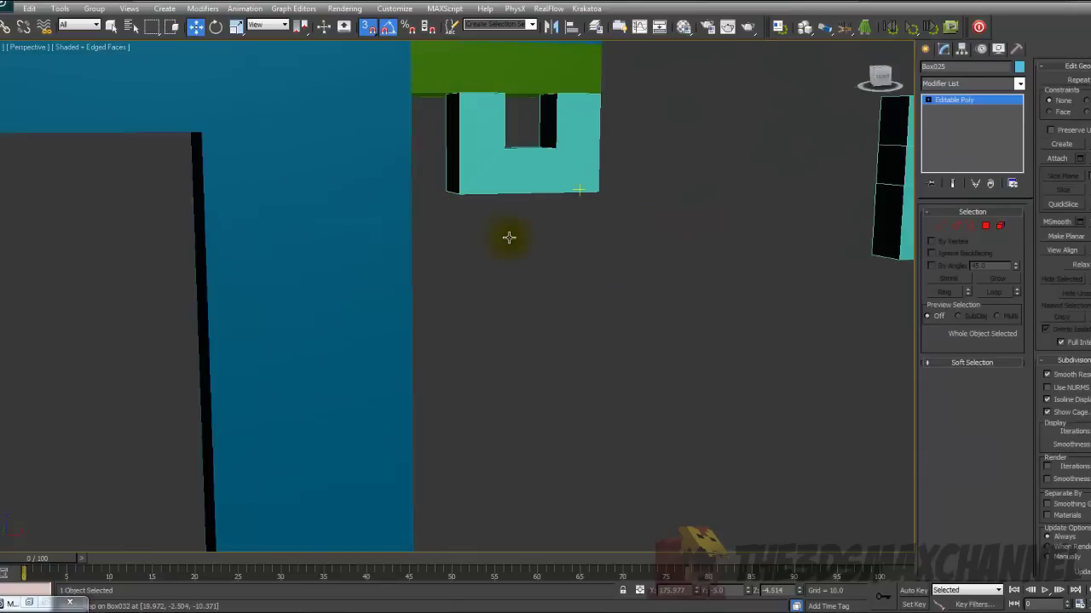
middle_click_drag(509, 238, 431, 280)
- Set the hand box's Box033 morph channel to 36
left_click(402, 245)
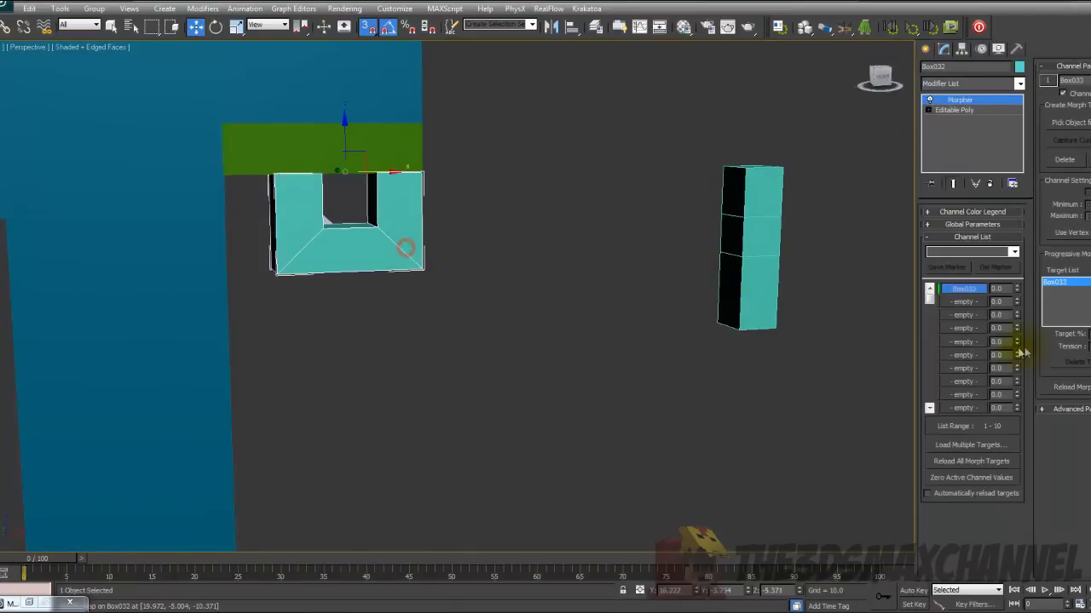
left_click_drag(1018, 292, 1012, 264)
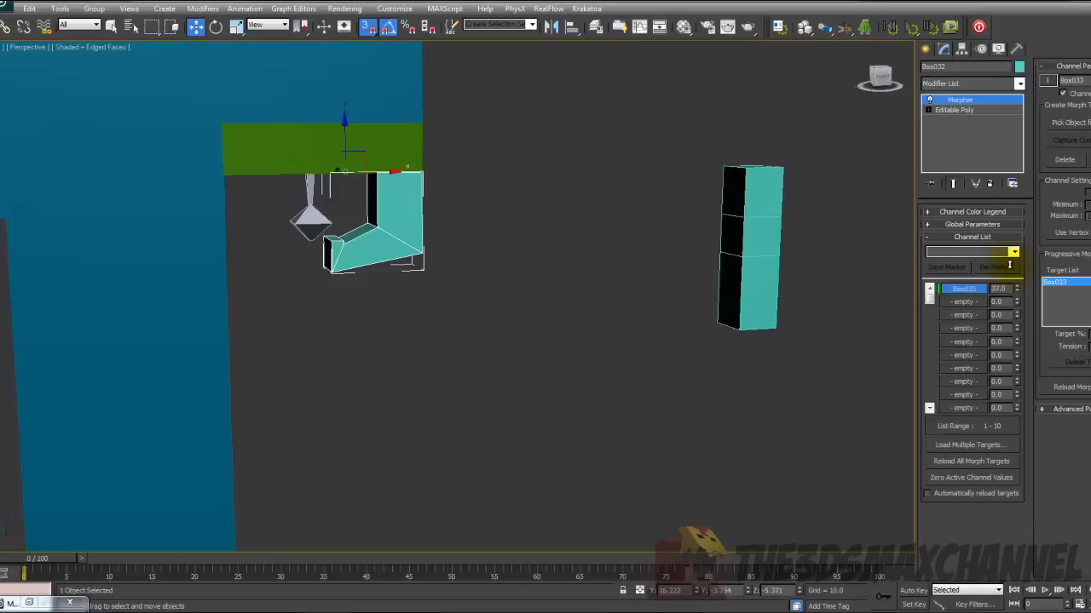
middle_click_drag(889, 262, 441, 289)
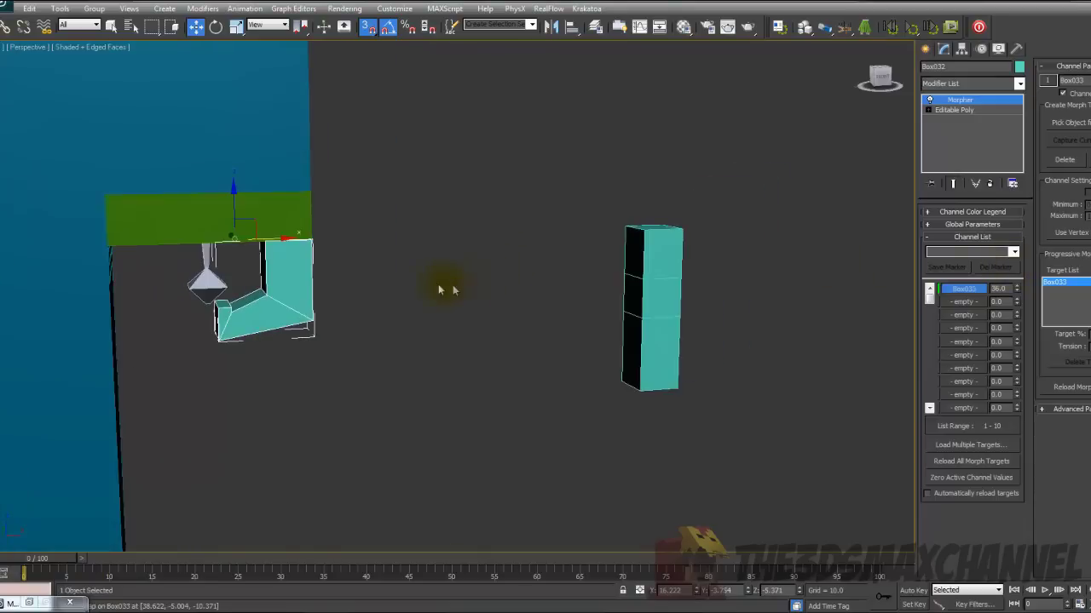
- Copy the half-morphed hand into the space beside the straight box with snapping off, and convert the copy to Editable Poly
left_click_drag(272, 236, 451, 243, "shift")
left_click(621, 357)
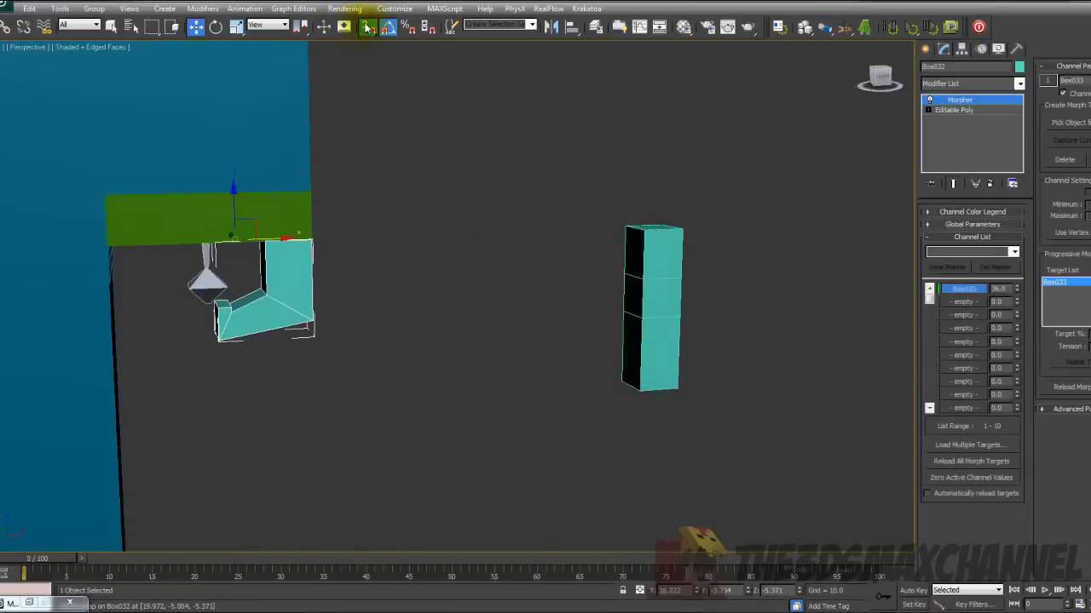
left_click_drag(280, 242, 466, 249, "shift")
key("Return")
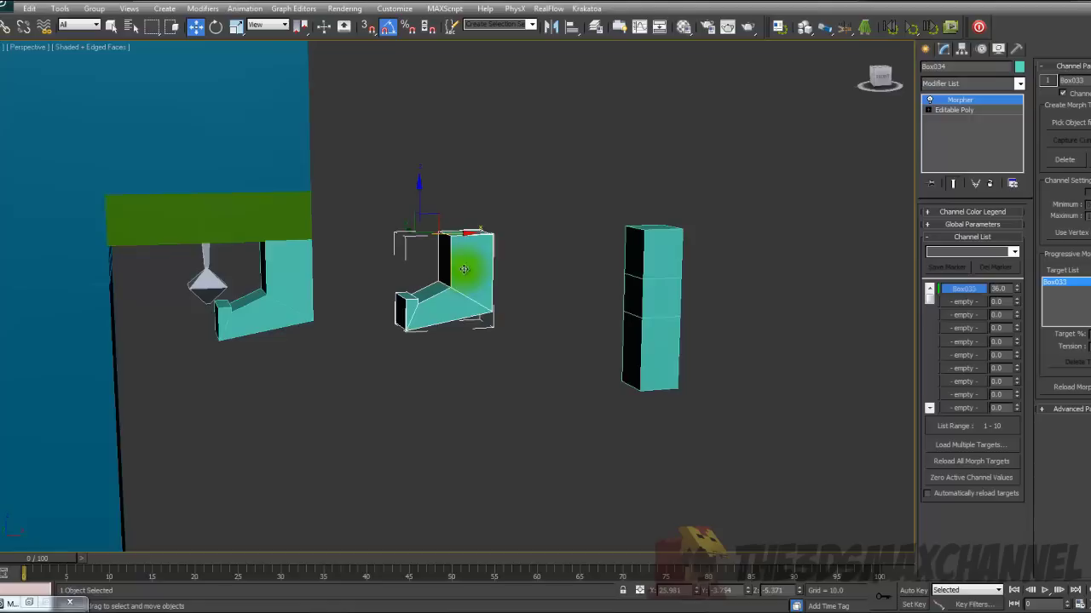
right_click(464, 269)
mouse_move(576, 383)
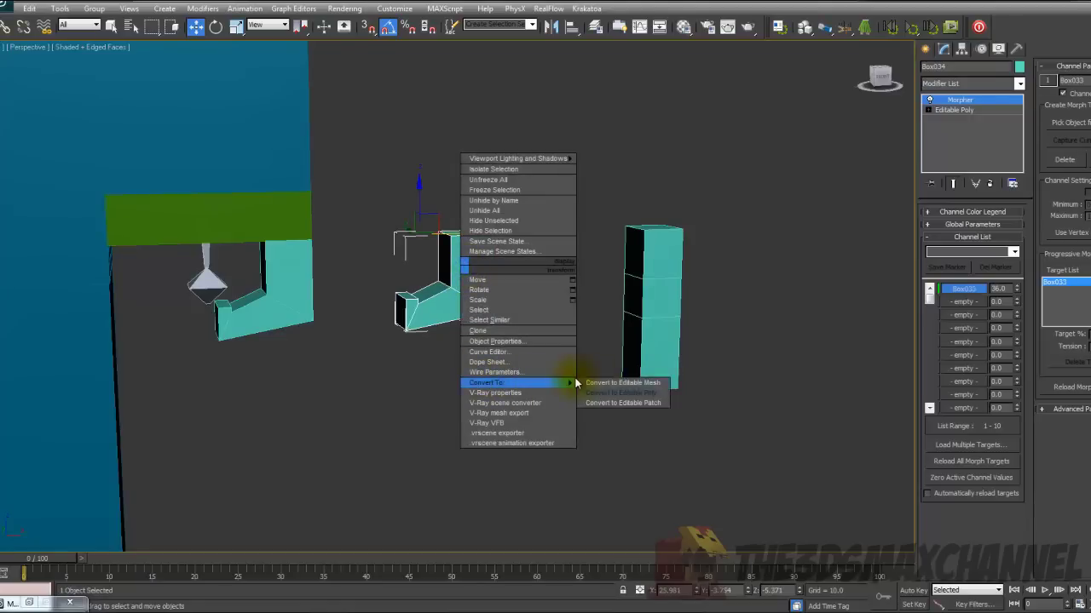
left_click(624, 392)
- Pull the vertex pairs on top of the copy's shrunken finger outward to lengthen its tip segment
left_click(942, 227)
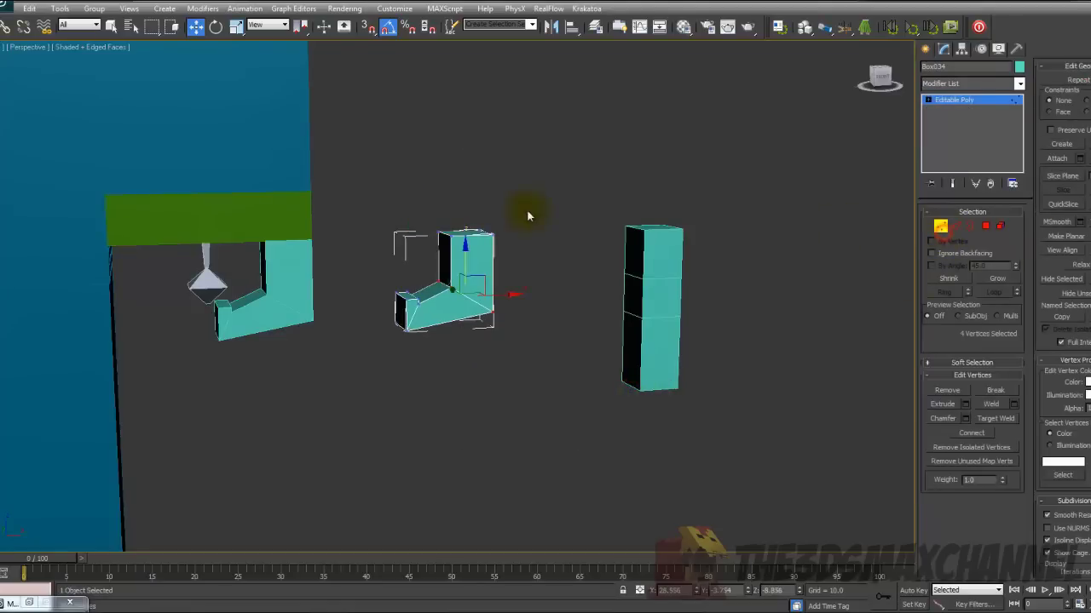
scroll(471, 224, "up", 5)
scroll(470, 225, "down", 4)
middle_click_drag(411, 229, 379, 215, "alt")
scroll(380, 220, "up", 3)
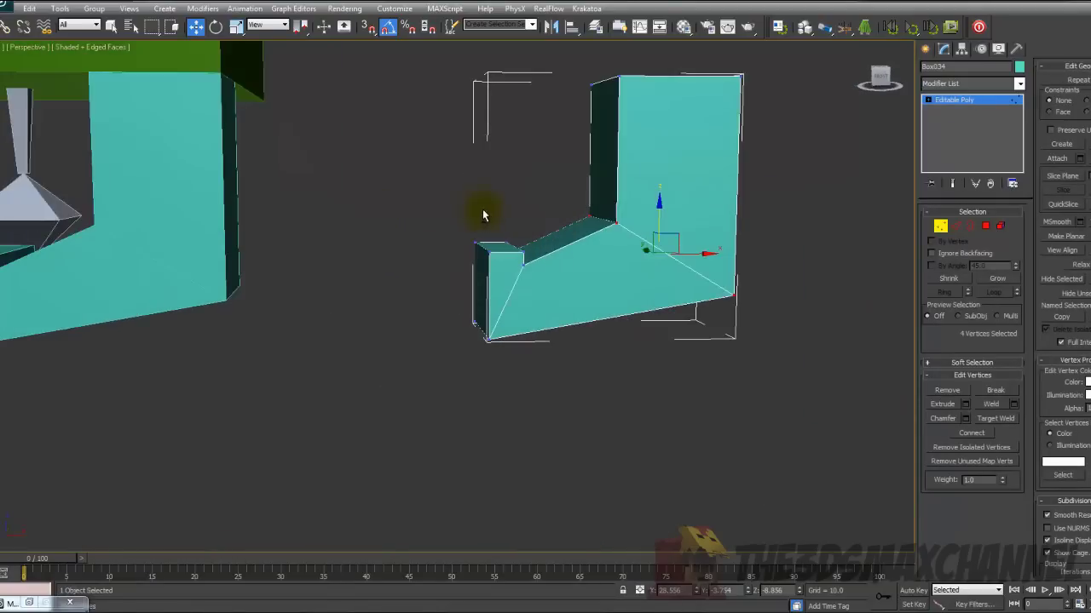
left_click_drag(482, 278, 483, 278)
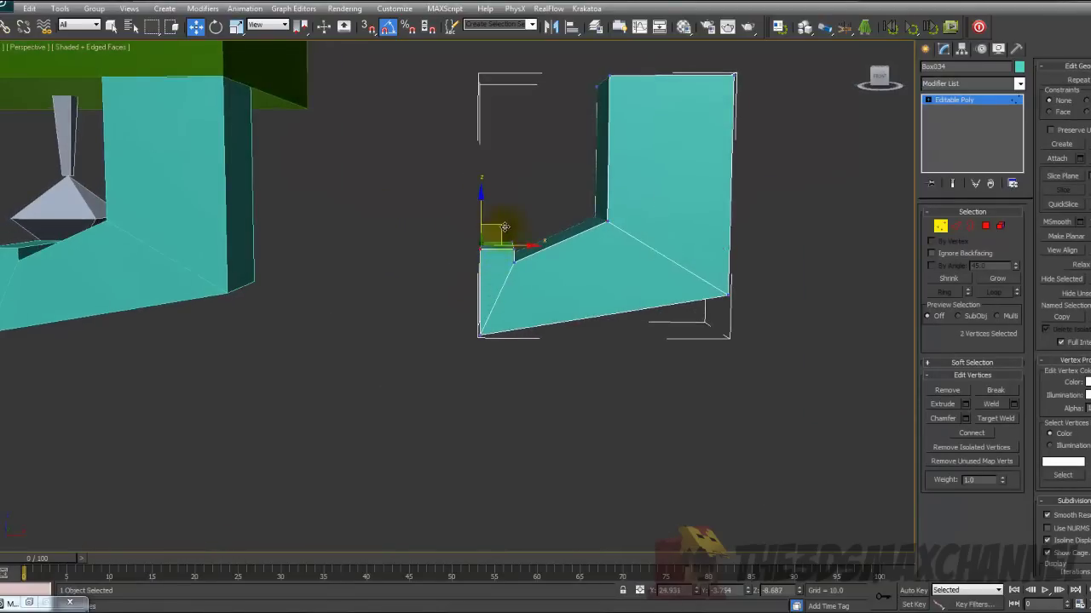
left_click_drag(504, 227, 432, 236)
middle_click_drag(458, 247, 338, 243, "alt")
left_click_drag(329, 249, 420, 239)
middle_click_drag(421, 239, 599, 240, "alt")
middle_click_drag(599, 240, 638, 250)
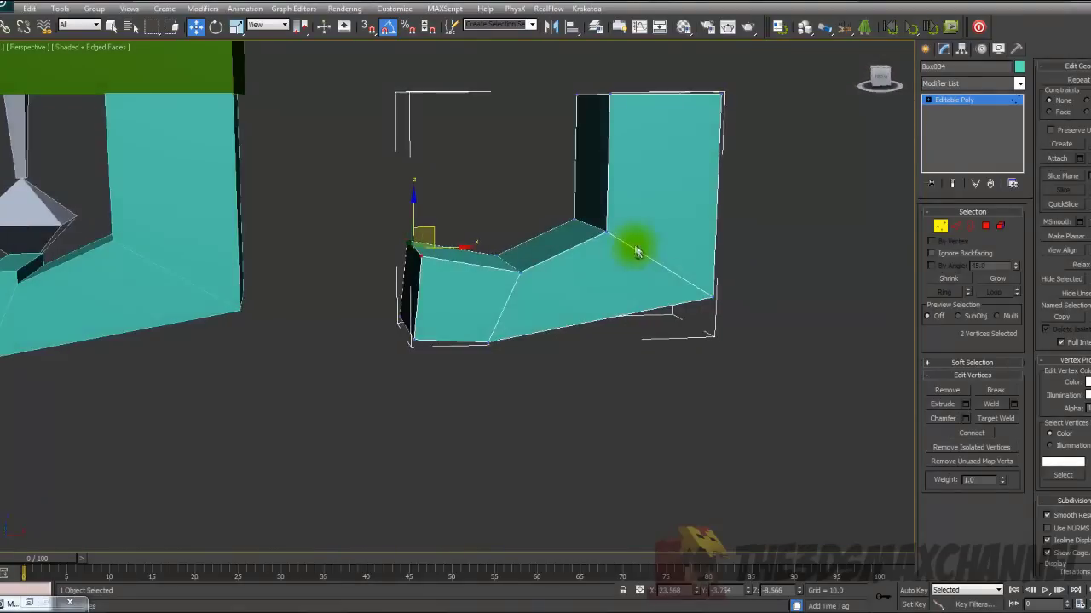
- Angle the finger's tip by moving its upper end vertices inward and slightly up, and its lower end vertices up
scroll(615, 241, "up", 4)
scroll(600, 238, "down", 2)
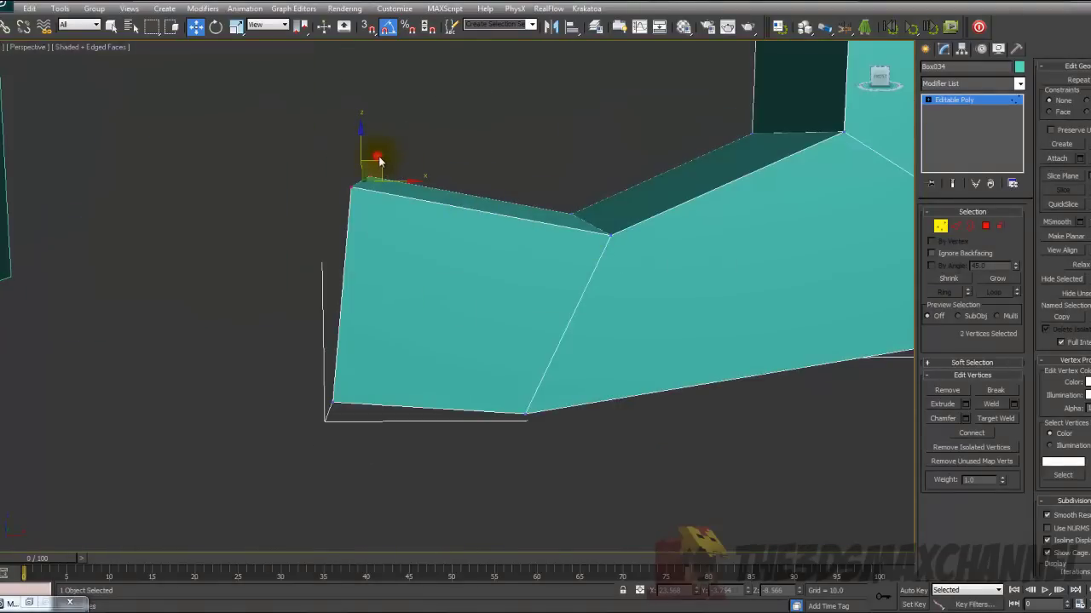
left_click_drag(371, 158, 416, 146)
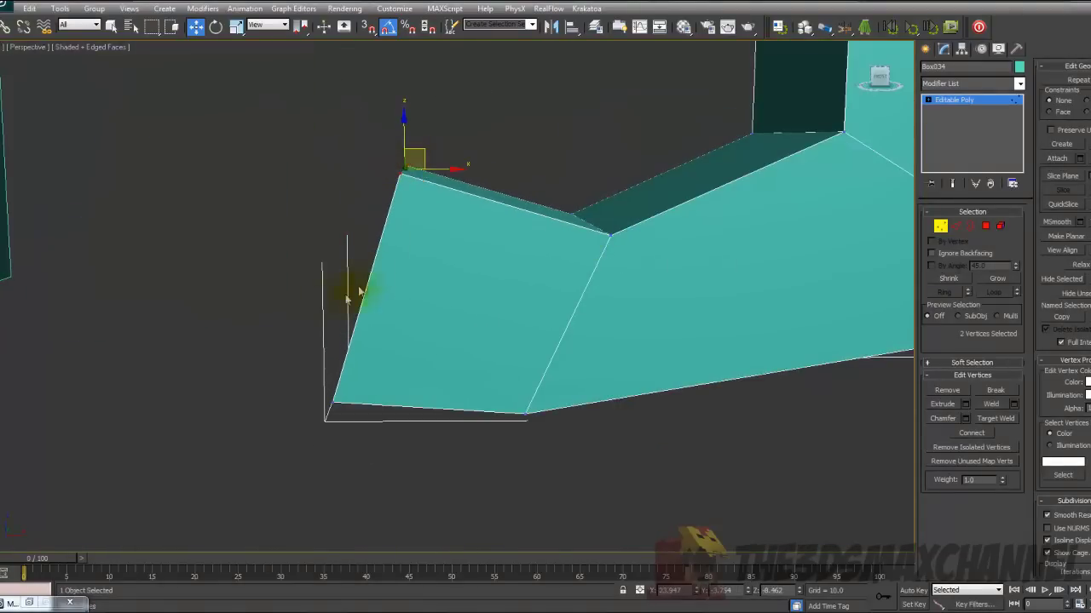
left_click_drag(381, 409, 382, 412)
left_click_drag(357, 345, 358, 310)
scroll(364, 313, "down", 5)
scroll(367, 312, "up", 2)
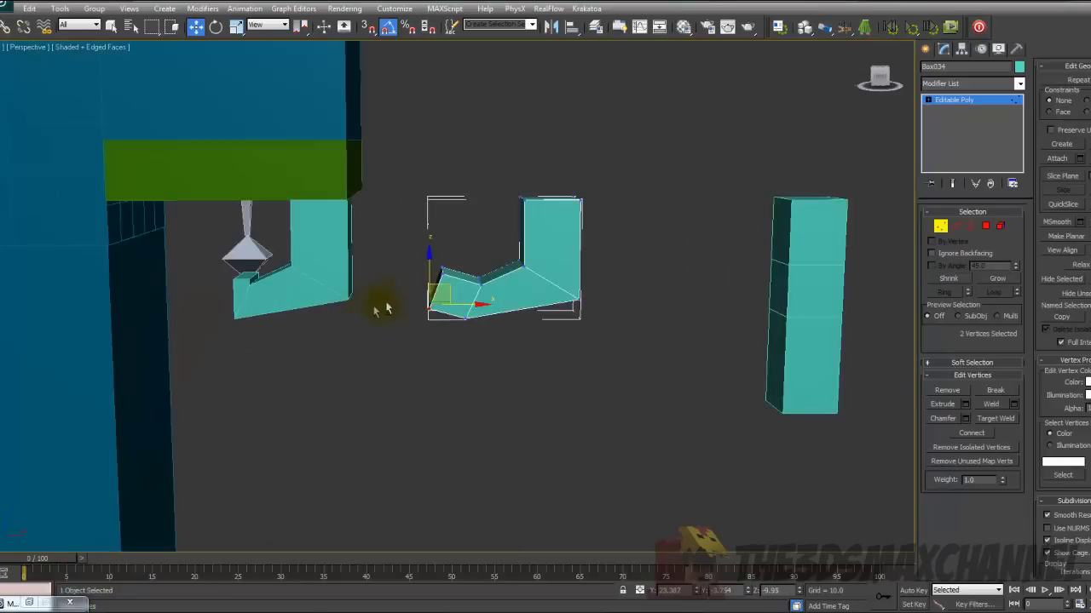
- Move the copy's lower finger-joint vertices inward along X, nudge its lower tip vertices slightly up and inward, and leave vertex editing
scroll(397, 284, "up", 3)
left_click_drag(460, 312, 489, 354)
left_click_drag(495, 311, 527, 311)
left_click_drag(371, 293, 419, 340)
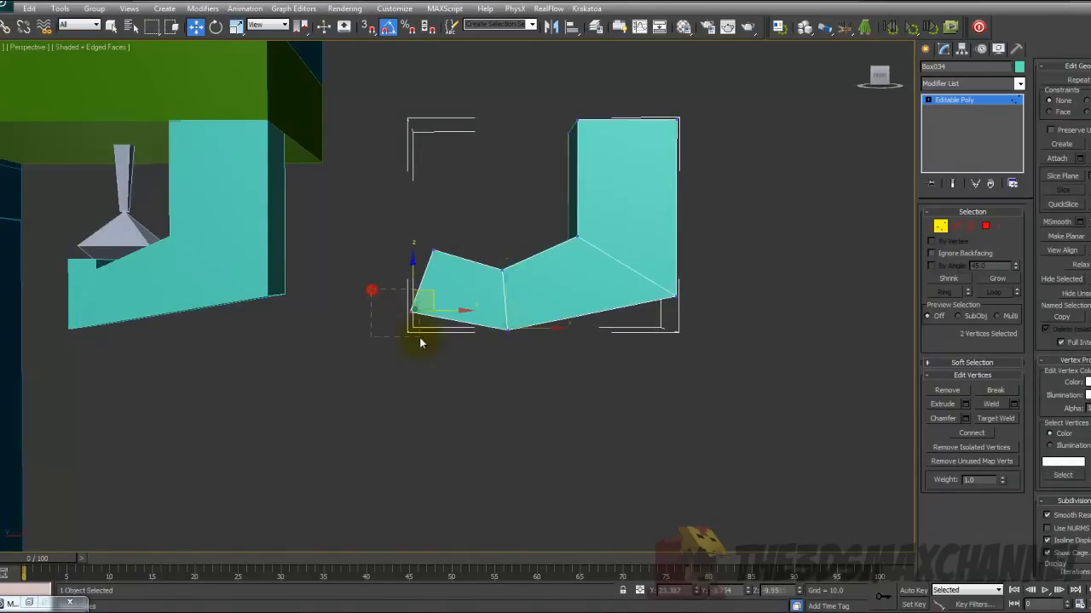
mouse_move(431, 296)
left_mouse_down()
mouse_move(430, 309)
mouse_move(435, 290)
left_mouse_up()
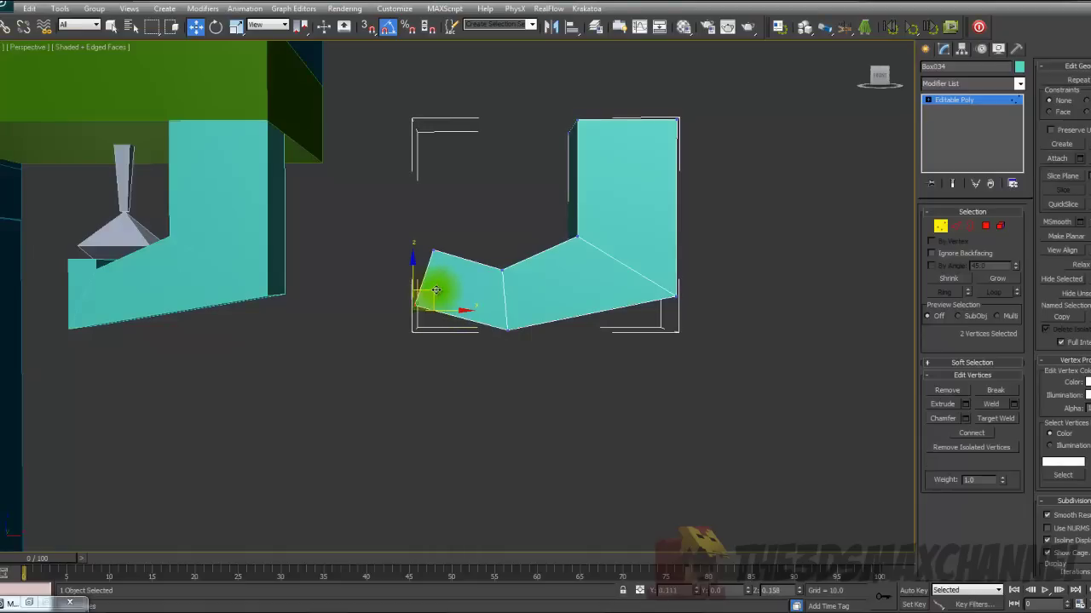
middle_click_drag(439, 285, 493, 275, "alt")
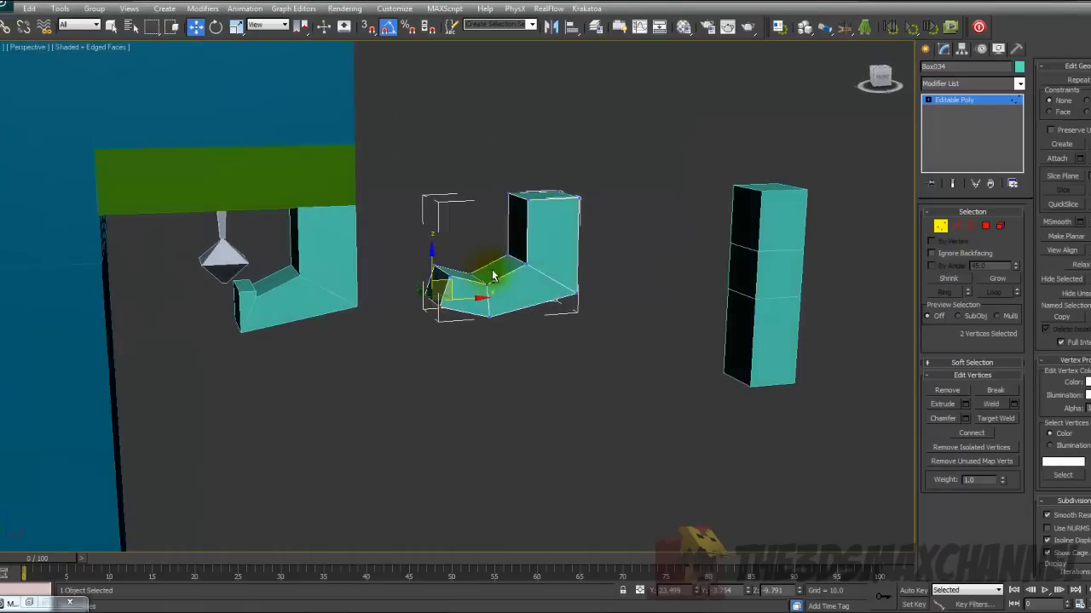
left_click(940, 227)
- Load the reshaped copy Box034 into the hand box's second morph channel, resetting Box033 to 0 and setting Box034 to 100
left_click(305, 285)
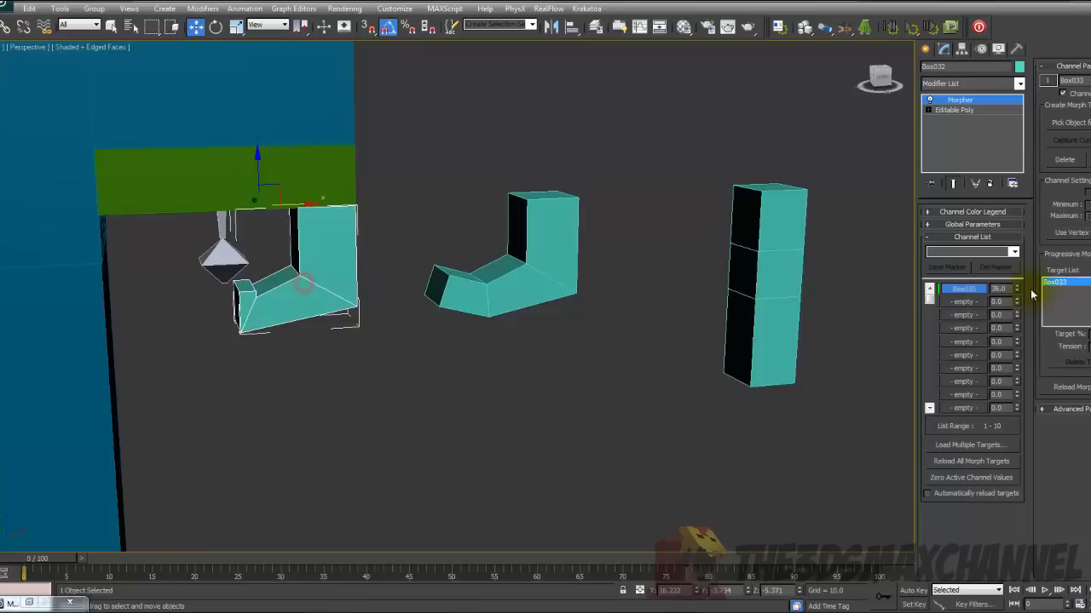
left_click(963, 303)
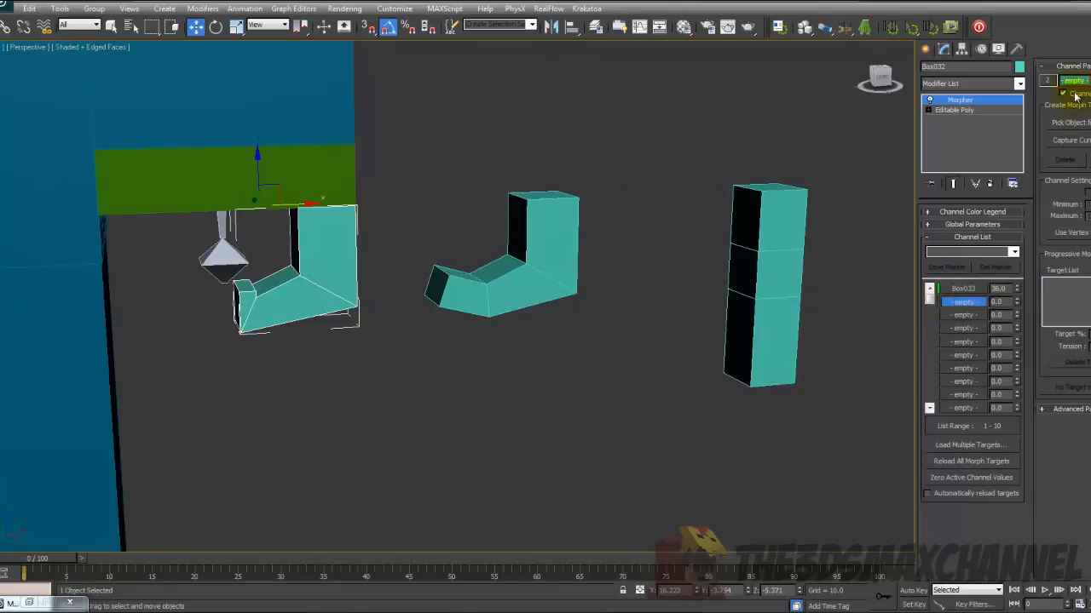
left_click(507, 281)
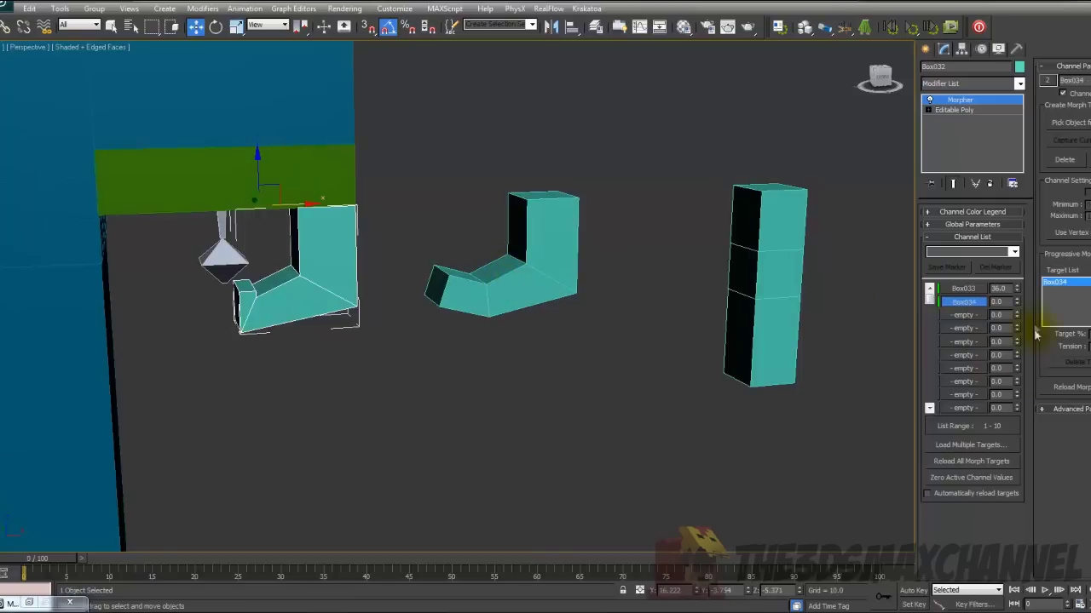
right_click(1016, 289)
left_click_drag(1015, 302, 1019, 217)
- Compare the morphed hand box with the existing half-open finger shape on the other character model
middle_click_drag(605, 324, 407, 293, "alt")
scroll(599, 349, "down", 6)
left_click(846, 257)
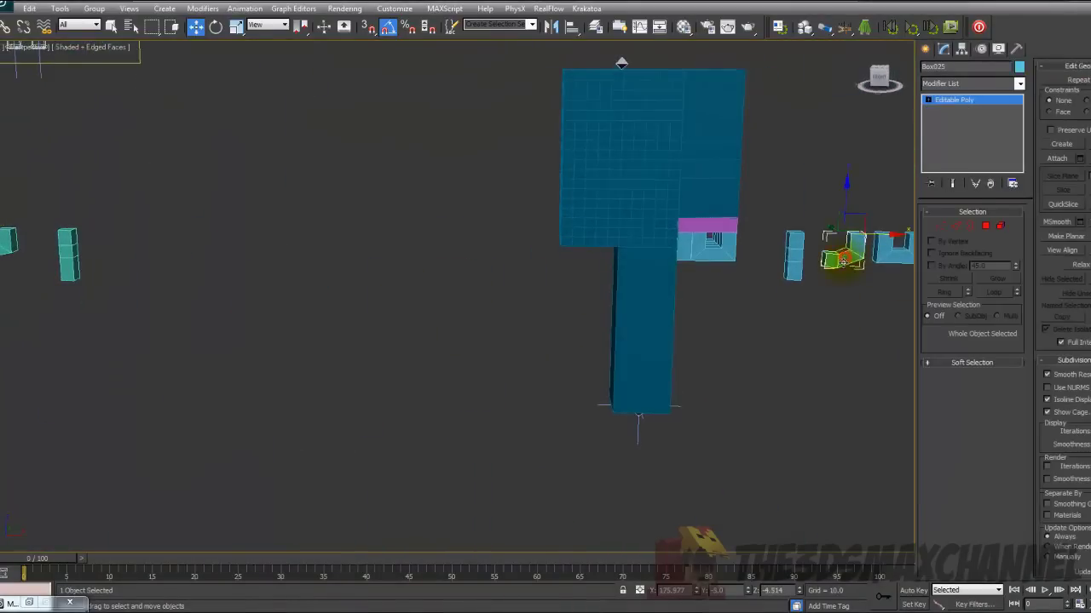
scroll(616, 272, "up", 4)
middle_click_drag(842, 257, 762, 290)
scroll(761, 289, "down", 7)
middle_click_drag(387, 245, 528, 252)
scroll(597, 273, "up", 10)
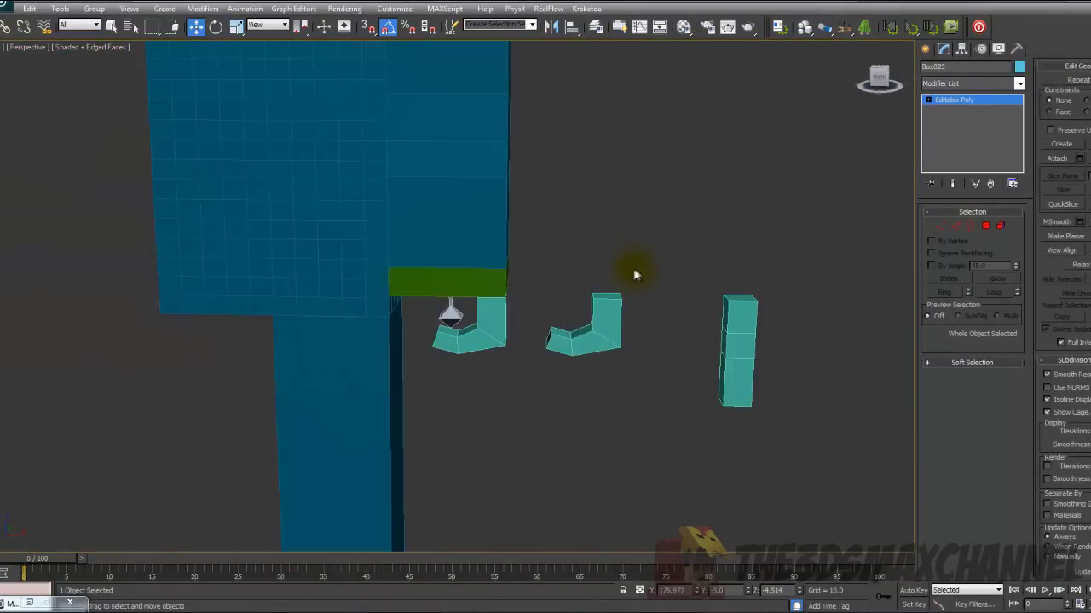
scroll(609, 277, "down", 5)
middle_click_drag(603, 315, 552, 315)
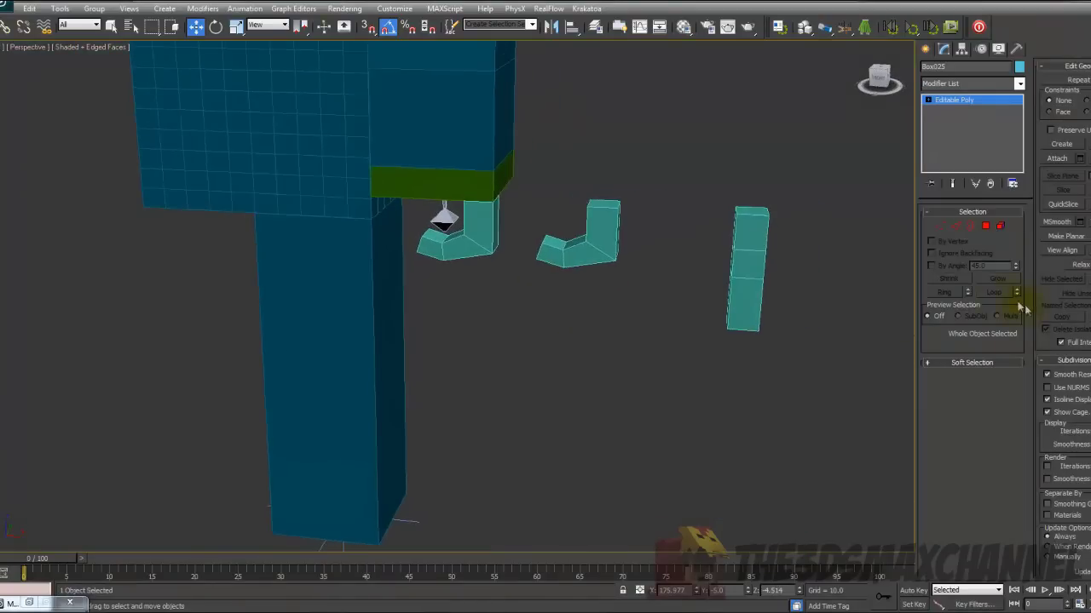
- Reset the hand box's Box034 morph channel to 0
left_click(537, 264)
left_click(450, 243)
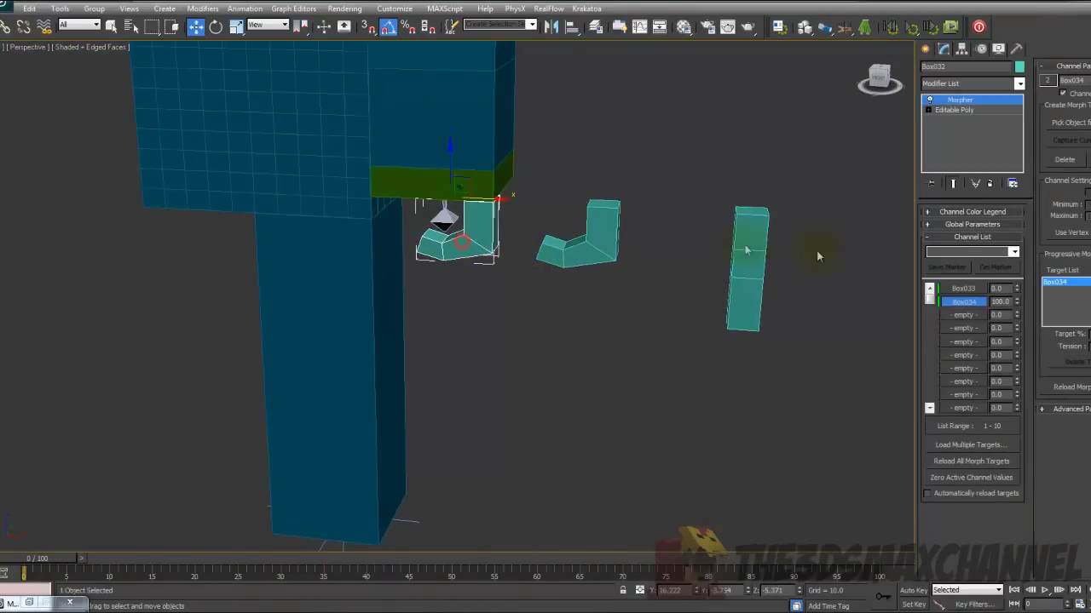
right_click(1016, 305)
- With 3D snapping on and only the pivot affected, move the hand box's pivot along Y to its outer side face at -5
middle_click_drag(602, 255, 509, 256, "alt")
scroll(529, 319, "up", 5)
scroll(528, 319, "down", 2)
scroll(494, 270, "up", 2)
scroll(509, 261, "down", 2)
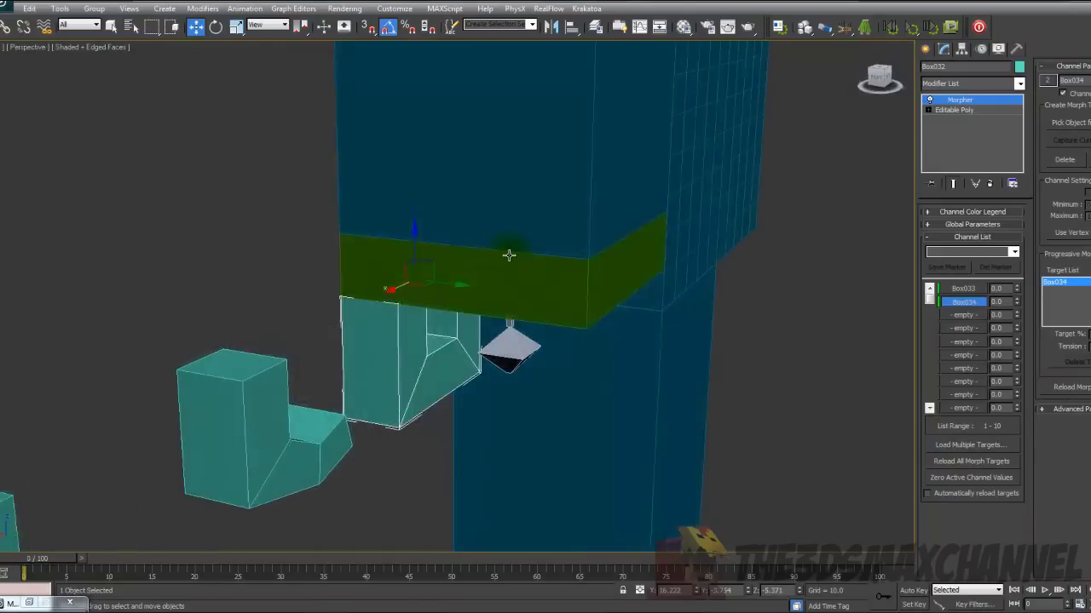
scroll(508, 256, "up", 1)
middle_click_drag(421, 121, 577, 210, "alt")
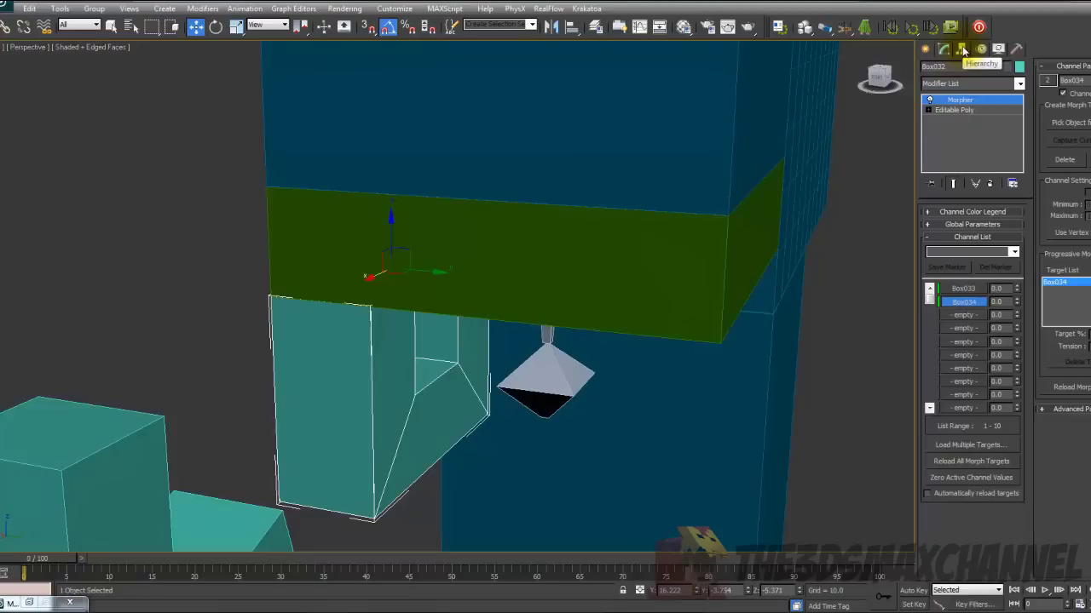
left_click(962, 49)
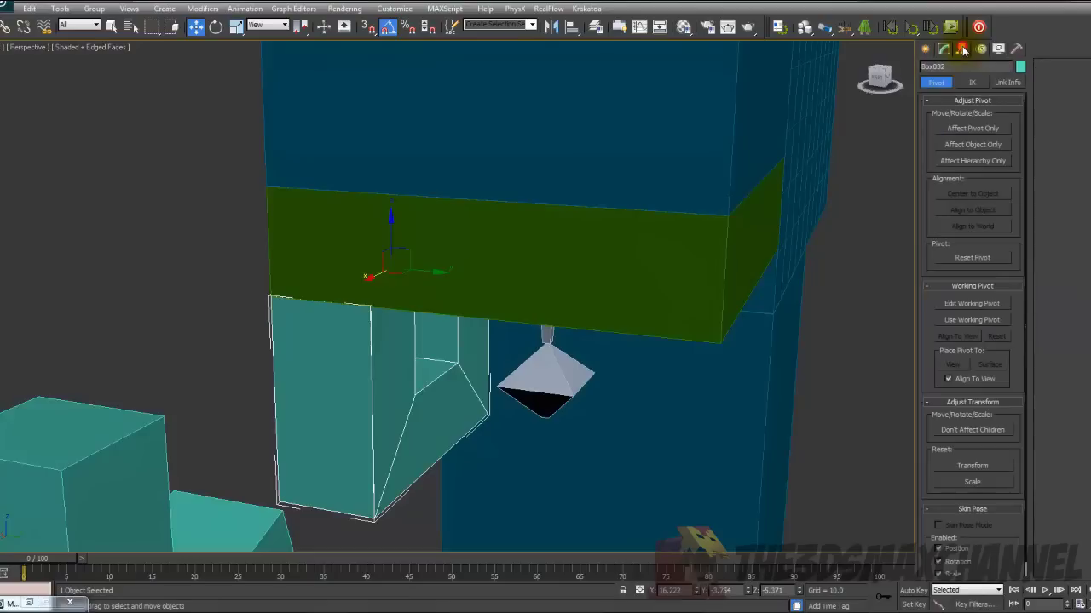
left_click(989, 129)
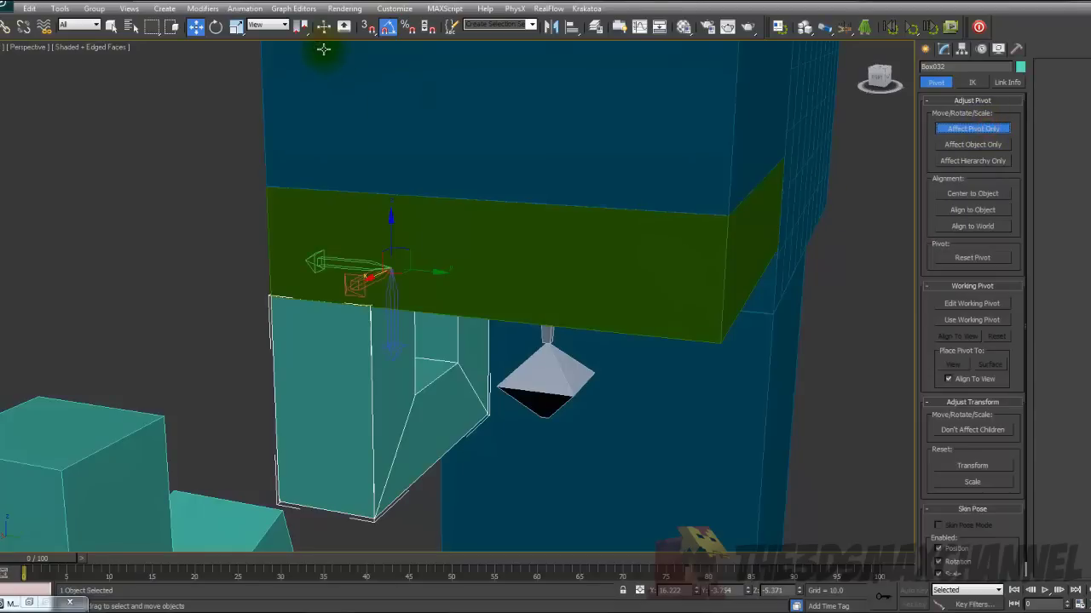
left_click(367, 27)
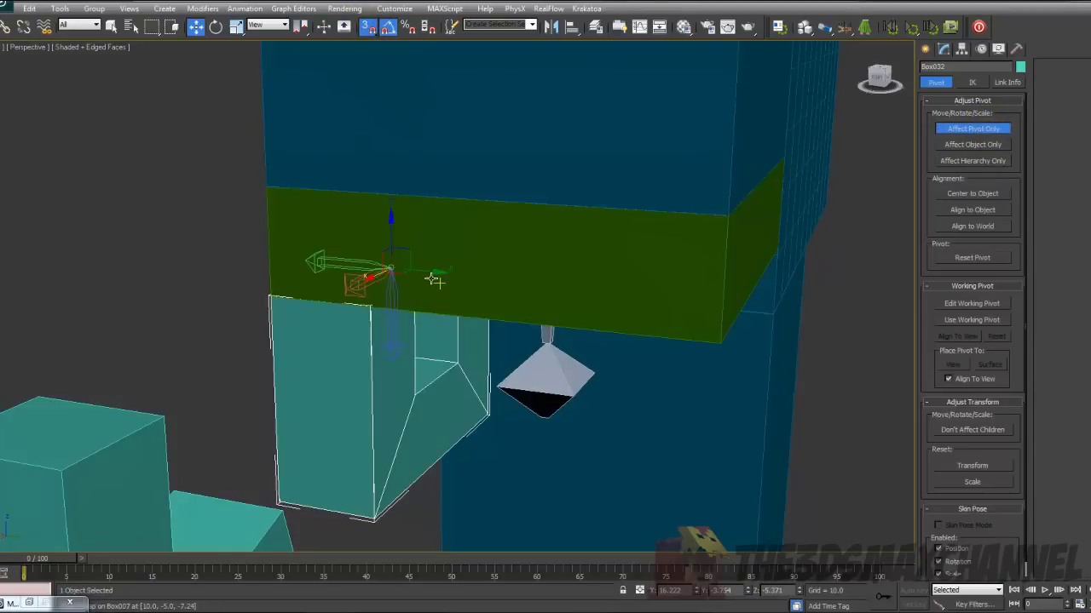
left_click_drag(430, 272, 277, 298)
middle_click_drag(270, 297, 327, 294, "alt")
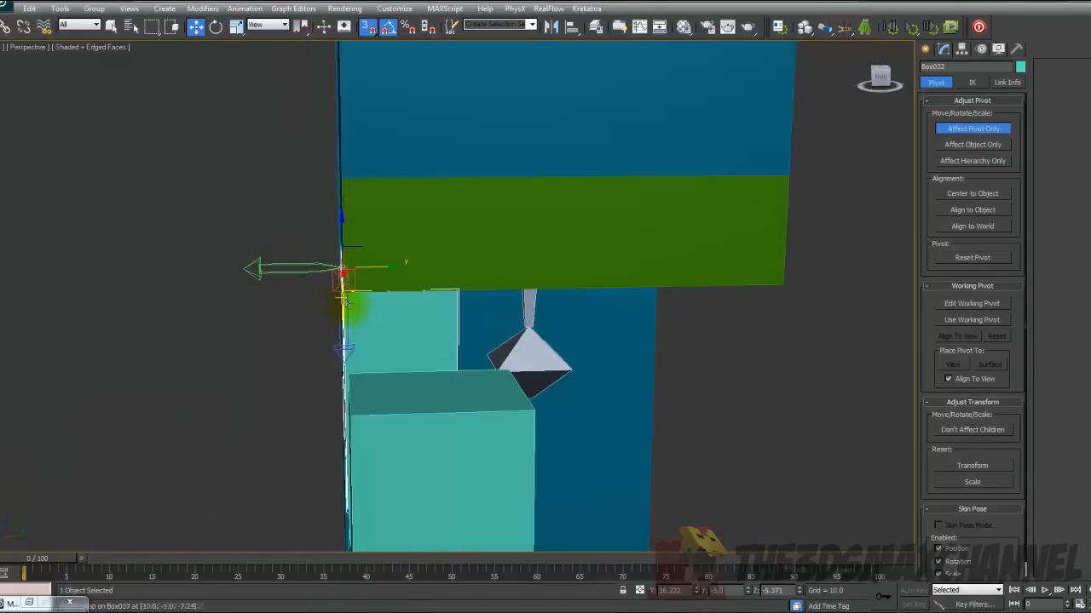
middle_click_drag(404, 308, 363, 315, "alt")
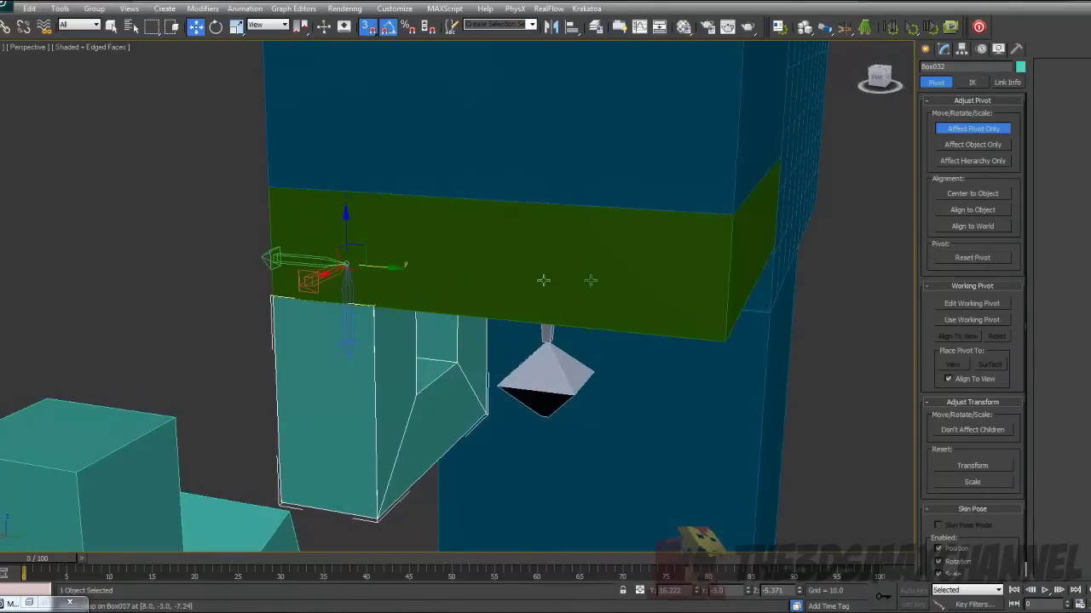
left_click(979, 129)
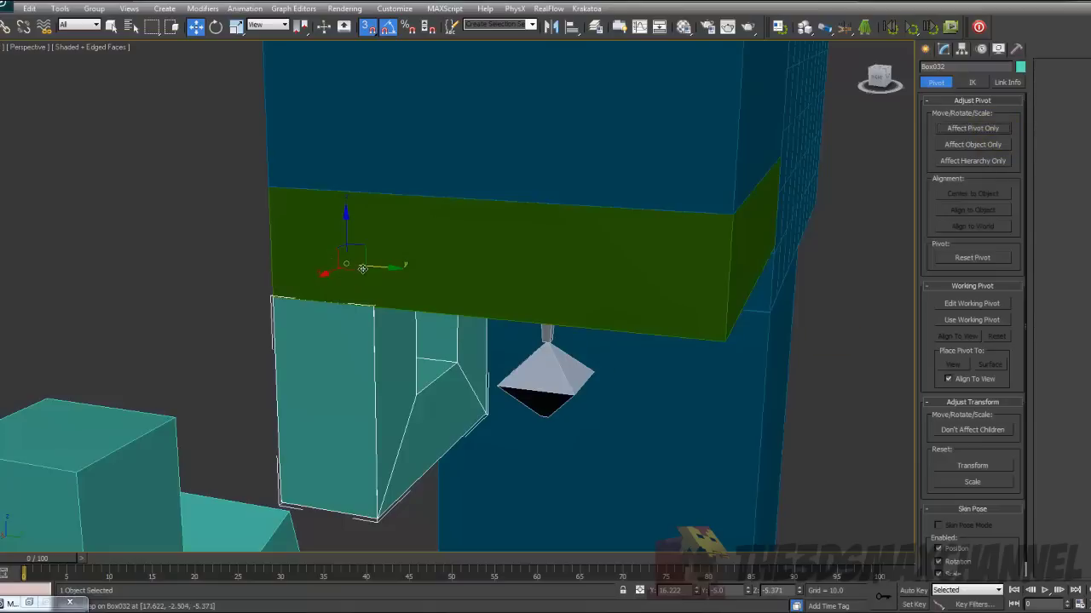
- Make three snapped copies of the finger box along Y, edge to edge beneath the wristband
left_click_drag(363, 269, 373, 305, "shift")
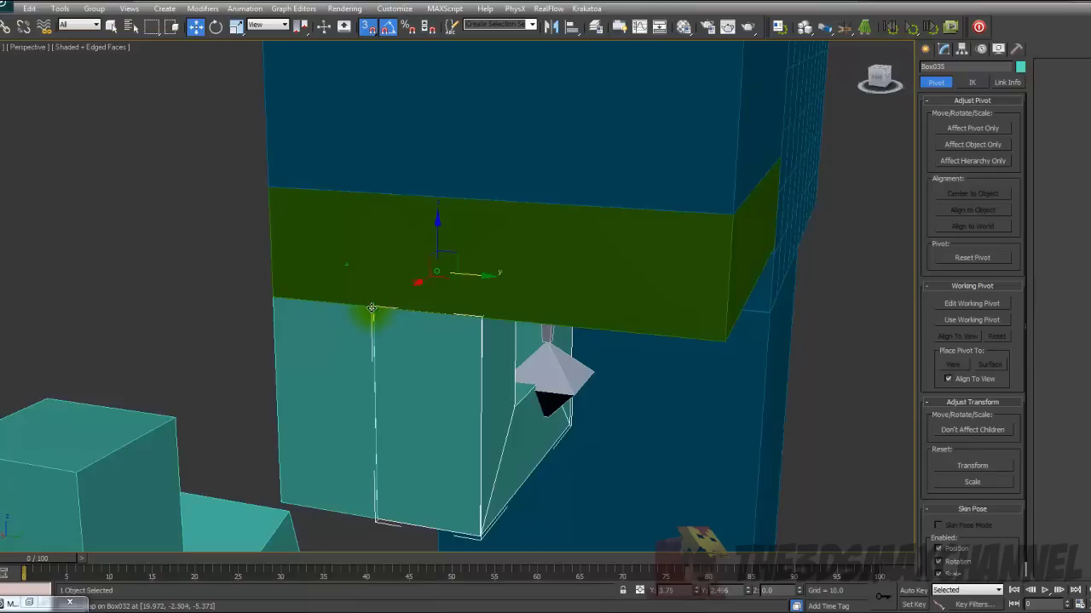
left_click_drag(372, 308, 372, 313, "shift")
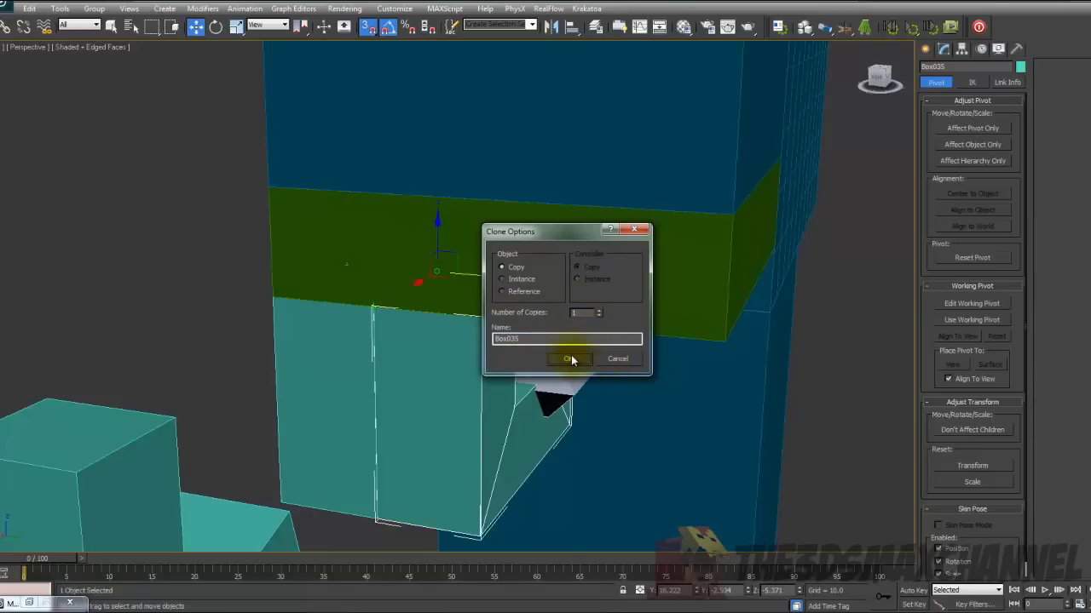
left_click(570, 361)
left_click_drag(467, 274, 485, 322, "shift")
left_click_drag(563, 287, 602, 335, "shift")
left_click(569, 361)
- Create a copy of the original finger box rotated -90 degrees about Z for the thumb
scroll(557, 409, "down", 5)
middle_click_drag(476, 387, 562, 379, "alt")
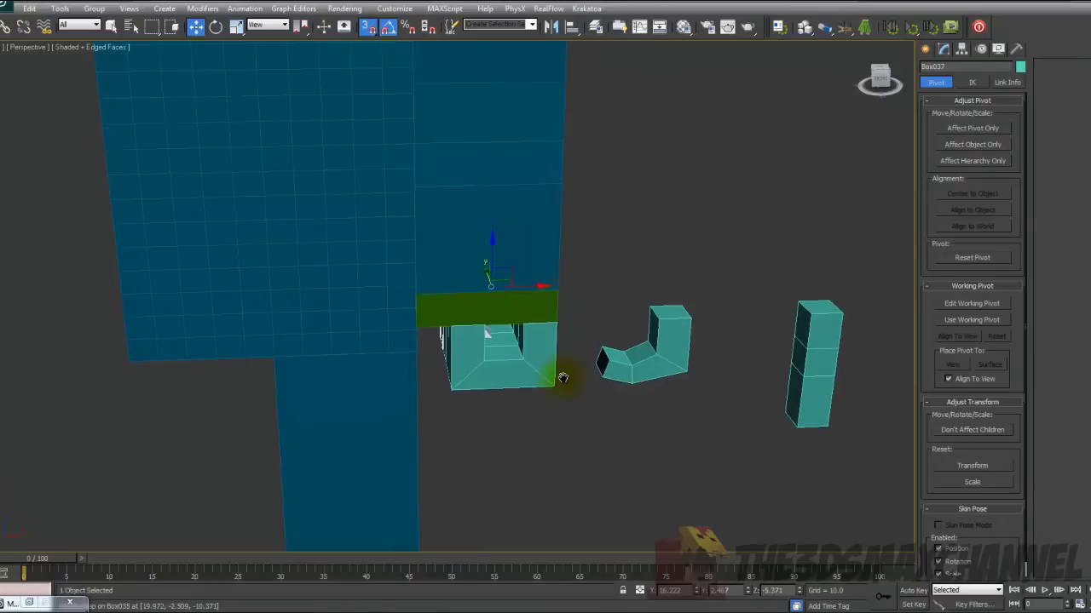
left_click(543, 369)
scroll(543, 368, "up", 3)
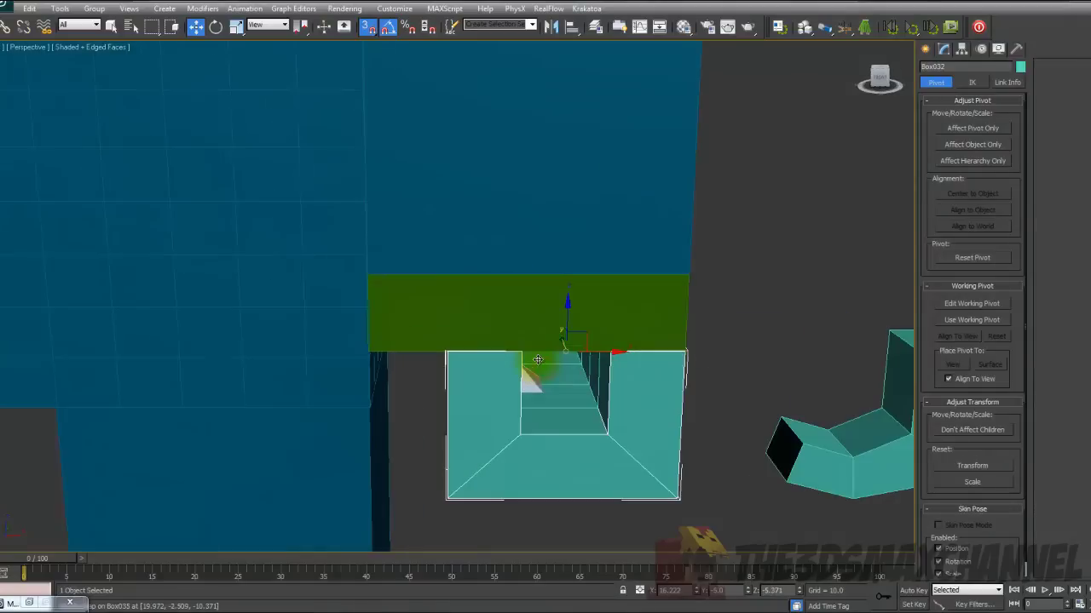
left_click(943, 48)
middle_click_drag(556, 268, 535, 236)
left_click(215, 26)
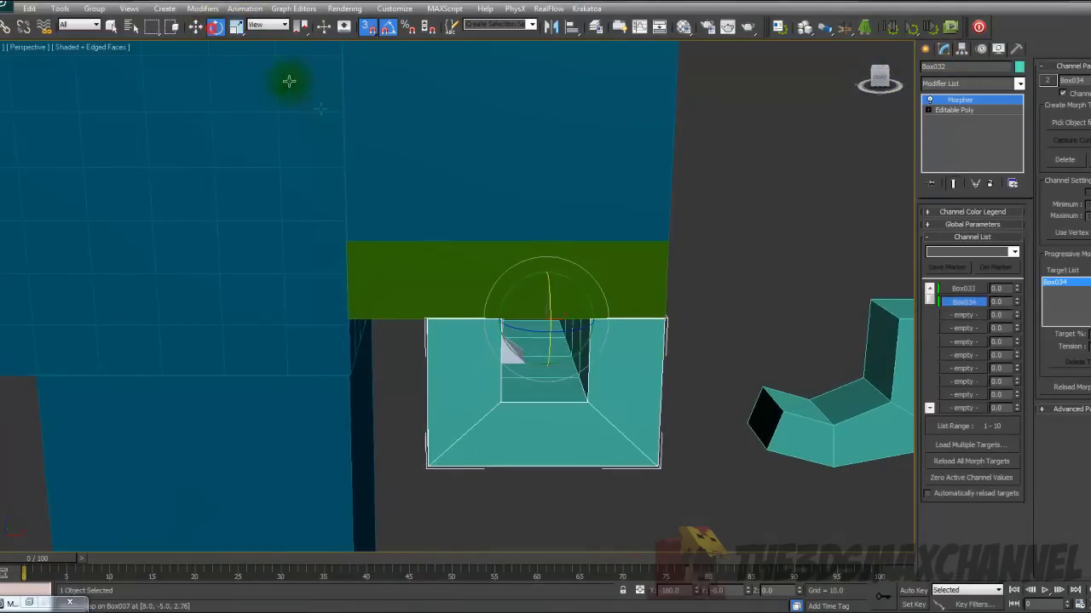
left_click_drag(516, 330, 460, 327, "shift")
left_click(571, 344)
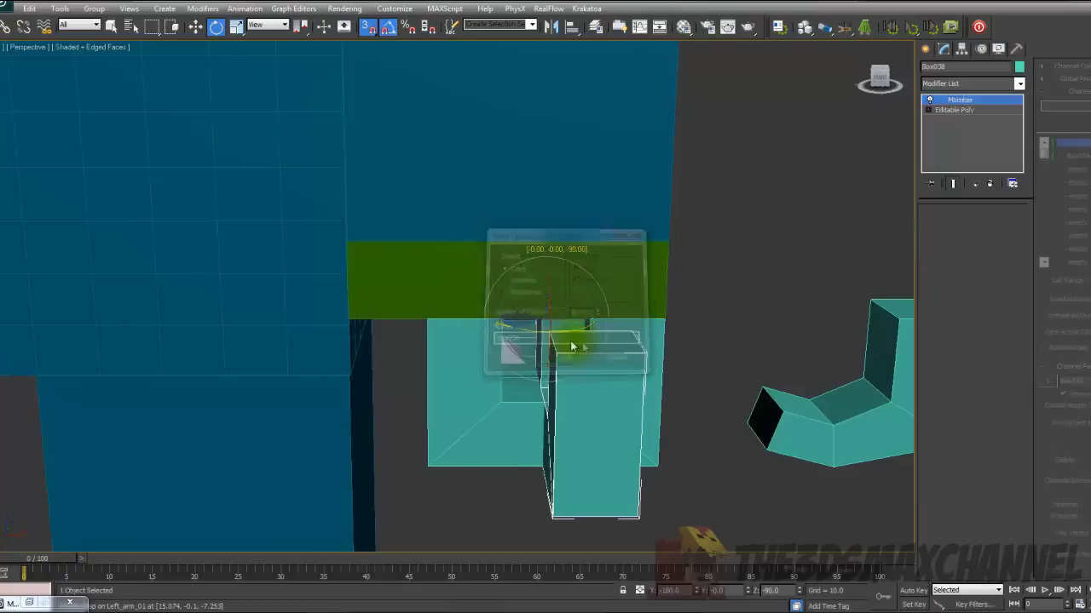
- Move the rotated thumb copy along X toward the body to the wristband's inner edge, turning snapping off for the final placement
scroll(663, 373, "down", 5)
scroll(662, 373, "up", 5)
middle_click_drag(815, 333, 716, 296)
middle_click_drag(377, 269, 464, 311)
left_click(196, 27)
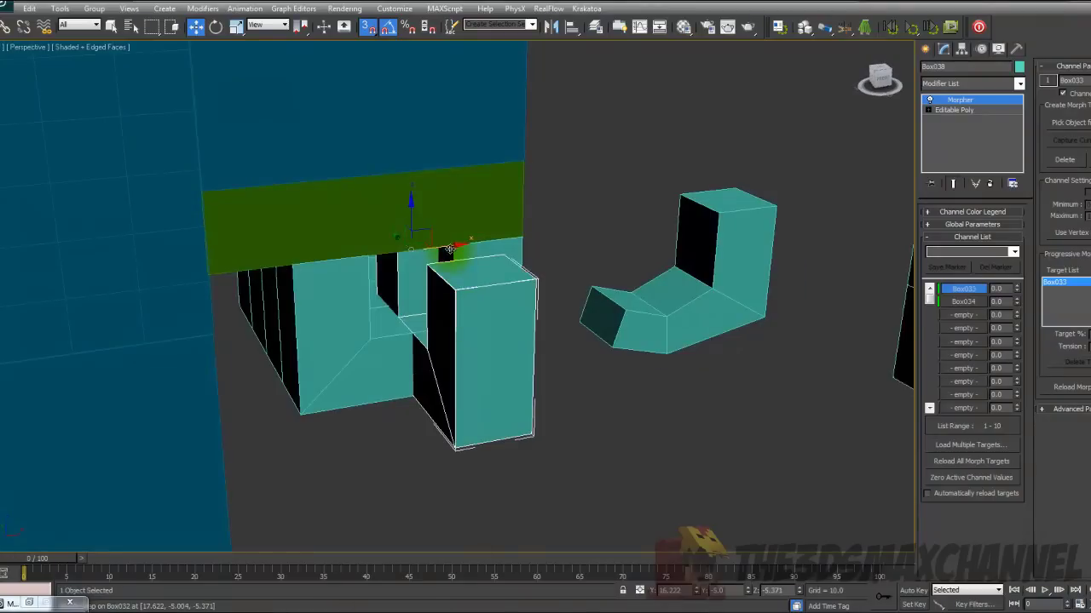
left_click_drag(443, 252, 294, 263)
middle_click_drag(293, 264, 269, 56, "alt")
key("alt+x")
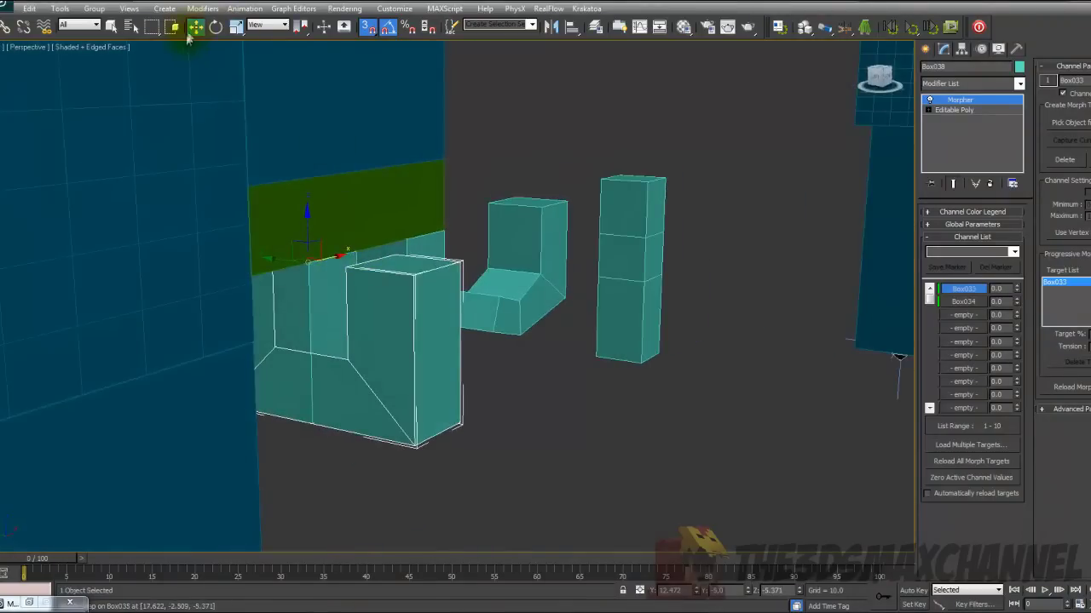
left_click(371, 26)
middle_click_drag(431, 239, 373, 280, "alt")
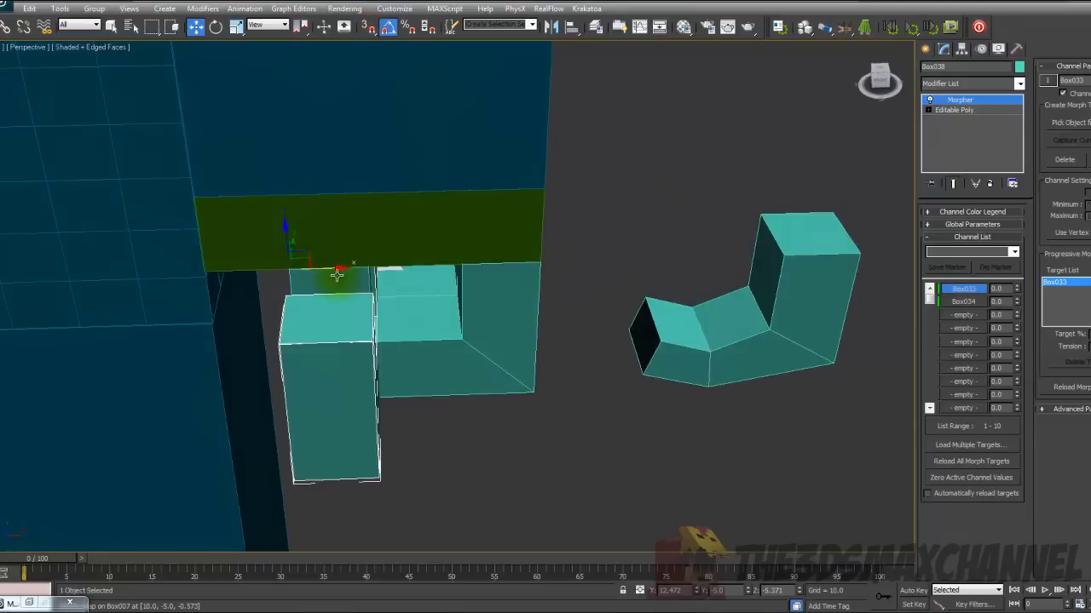
left_click_drag(324, 268, 236, 261)
middle_click_drag(337, 274, 302, 255, "alt")
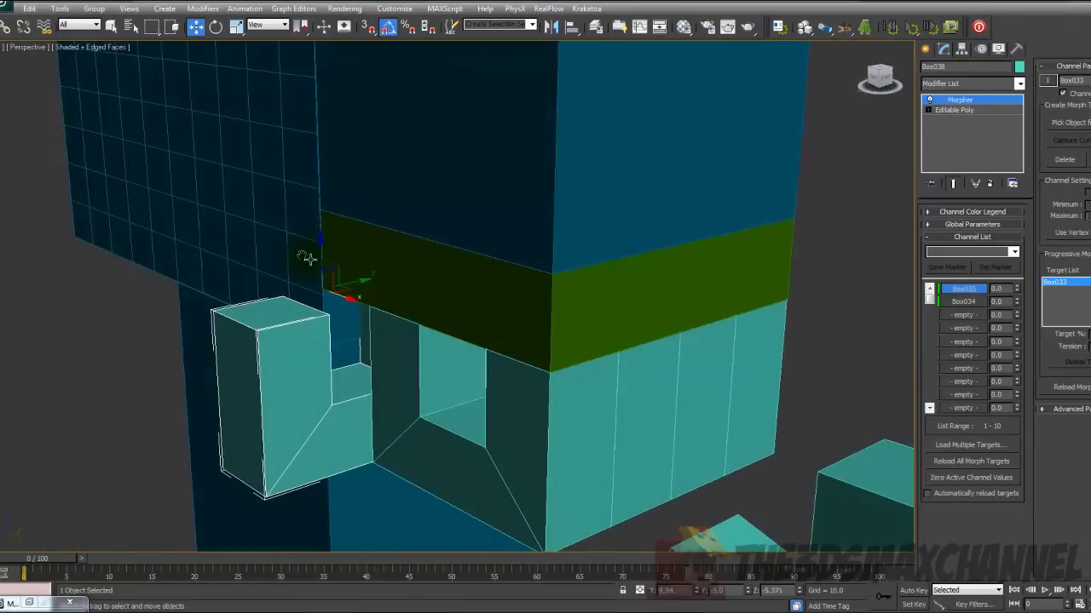
- Slide the thumb along Y under the wristband to about -1.23, lining its outer face up with the finger
left_click_drag(357, 284, 445, 269)
mouse_move(444, 268)
middle_mouse_down("alt")
mouse_move(482, 269)
mouse_move(448, 257)
middle_mouse_up("alt")
scroll(481, 260, "up", 4)
scroll(484, 254, "down", 2)
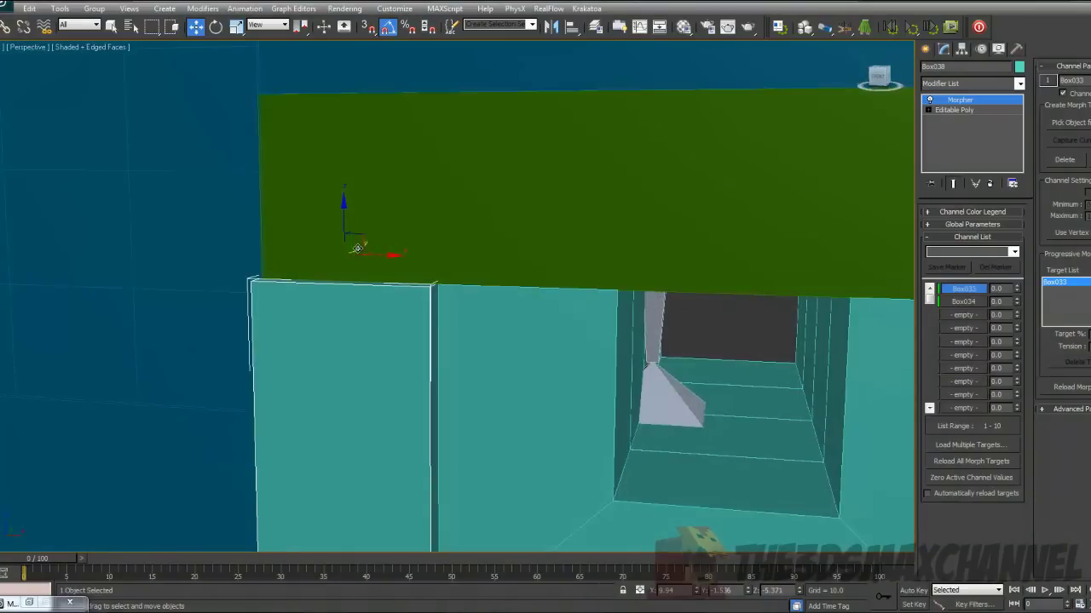
key("f")
scroll(483, 260, "up", 5)
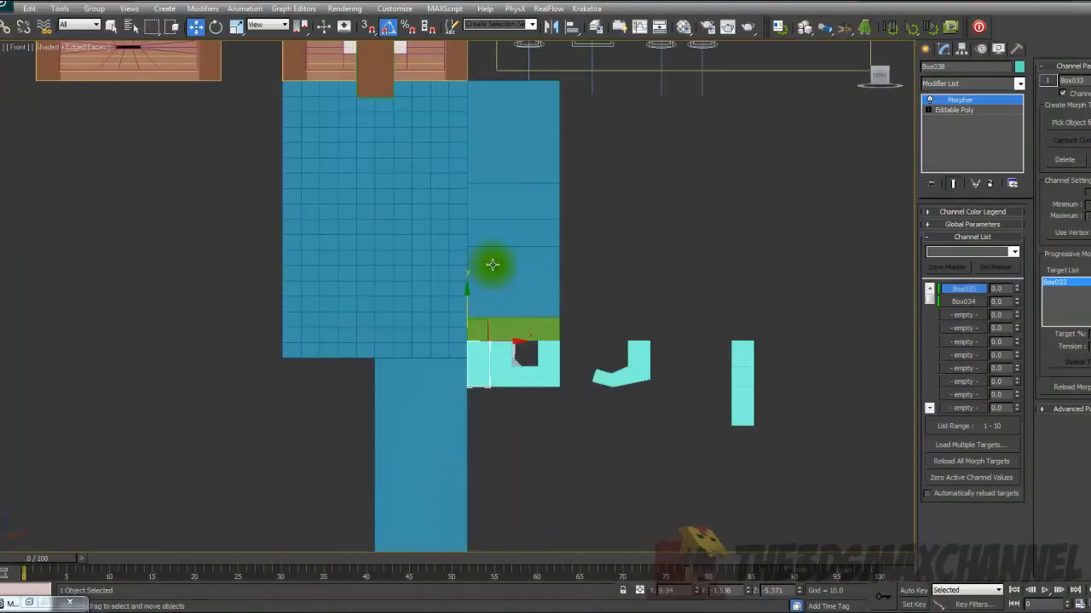
scroll(492, 265, "up", 6)
key("p")
middle_click_drag(397, 258, 336, 292, "alt")
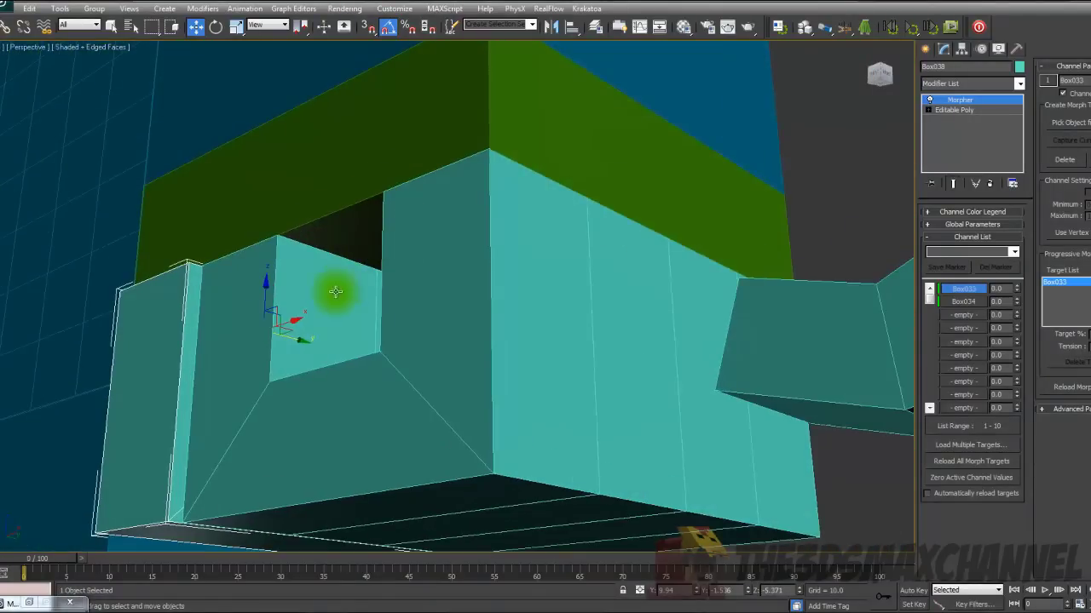
left_click_drag(296, 339, 307, 343)
- Nudge the thumb along X to about 8.98 to close the gap to the neighbouring finger
middle_click_drag(307, 343, 407, 331, "alt")
scroll(395, 365, "up", 3)
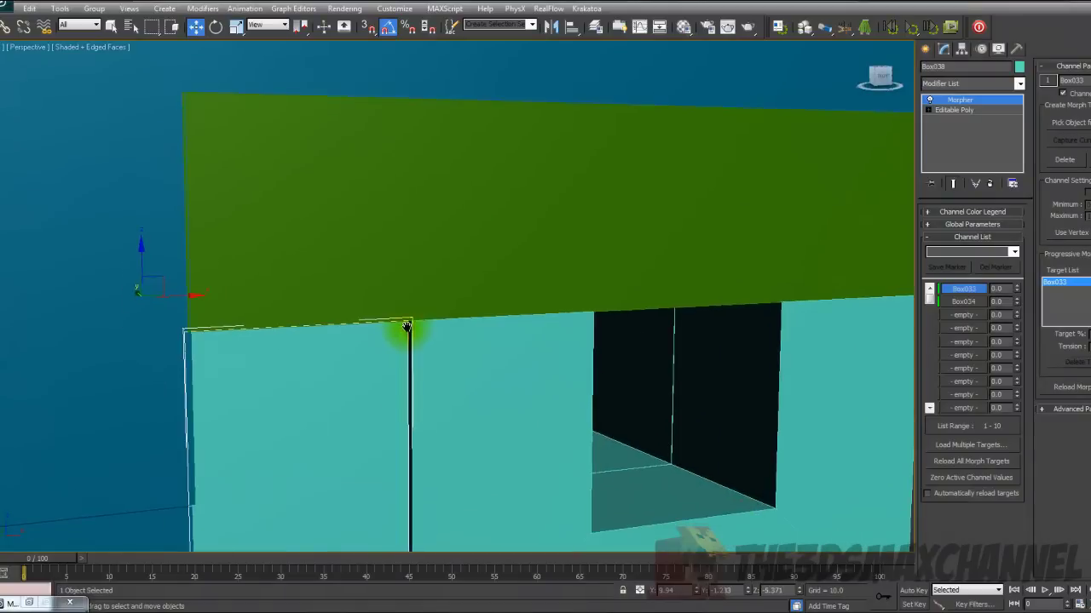
scroll(357, 320, "up", 1)
scroll(357, 320, "up", 2)
left_click_drag(65, 297, 68, 297)
scroll(114, 277, "down", 2)
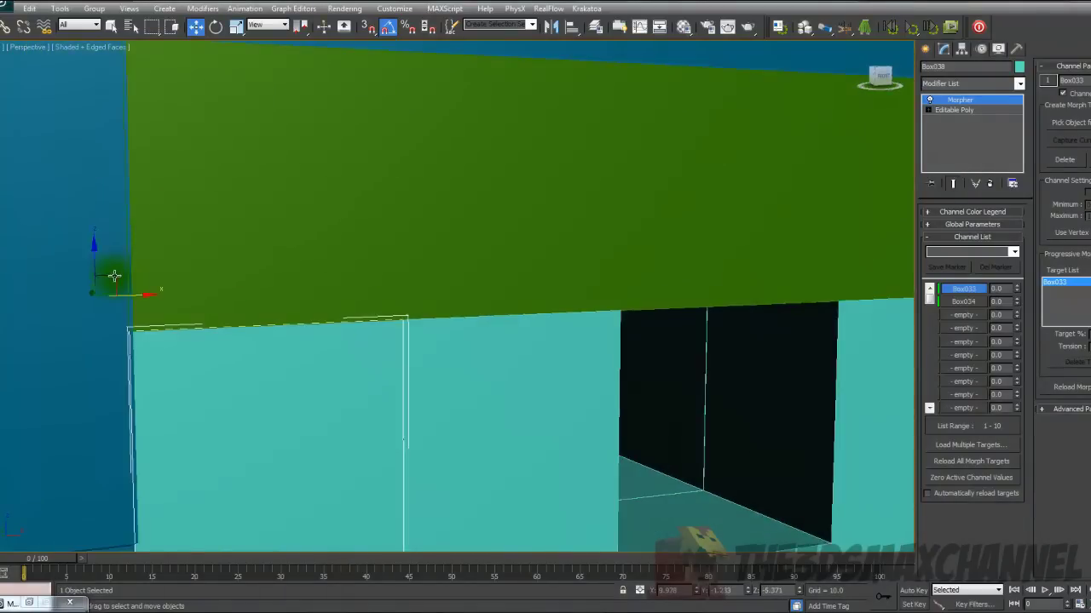
- Link the four finger boxes and the thumb box to the green wristband as their parent
key("F3")
mouse_move(215, 275)
middle_mouse_down("alt")
mouse_move(195, 256)
mouse_move(377, 309)
mouse_move(490, 392)
mouse_move(377, 348)
mouse_move(484, 424)
middle_mouse_up("alt")
scroll(207, 271, "down", 2)
key("F3")
scroll(490, 407, "up", 5)
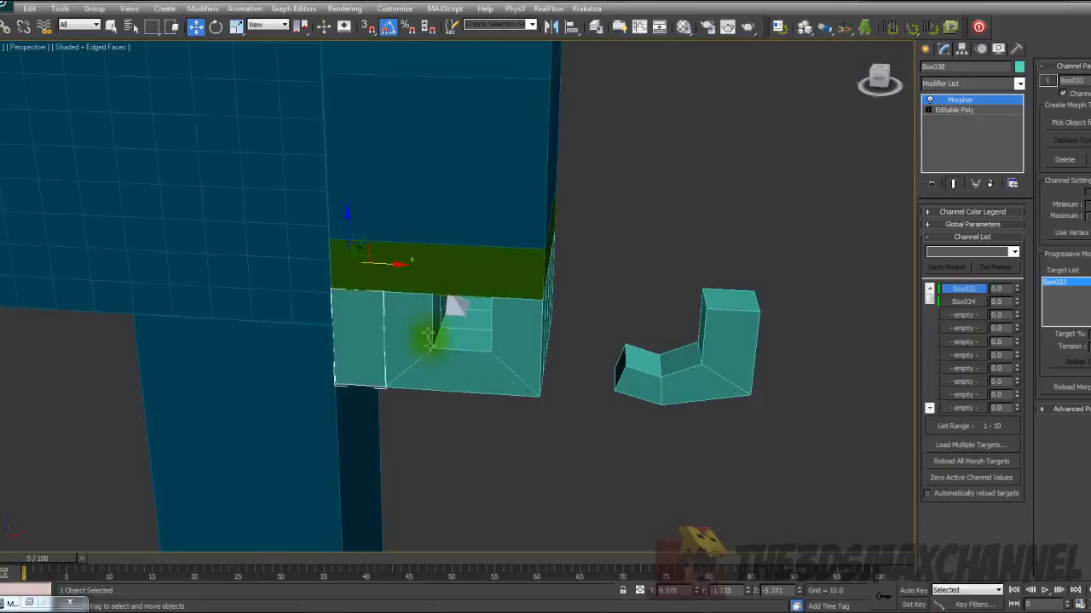
left_click(429, 362, "ctrl")
middle_click_drag(519, 343, 469, 361, "alt")
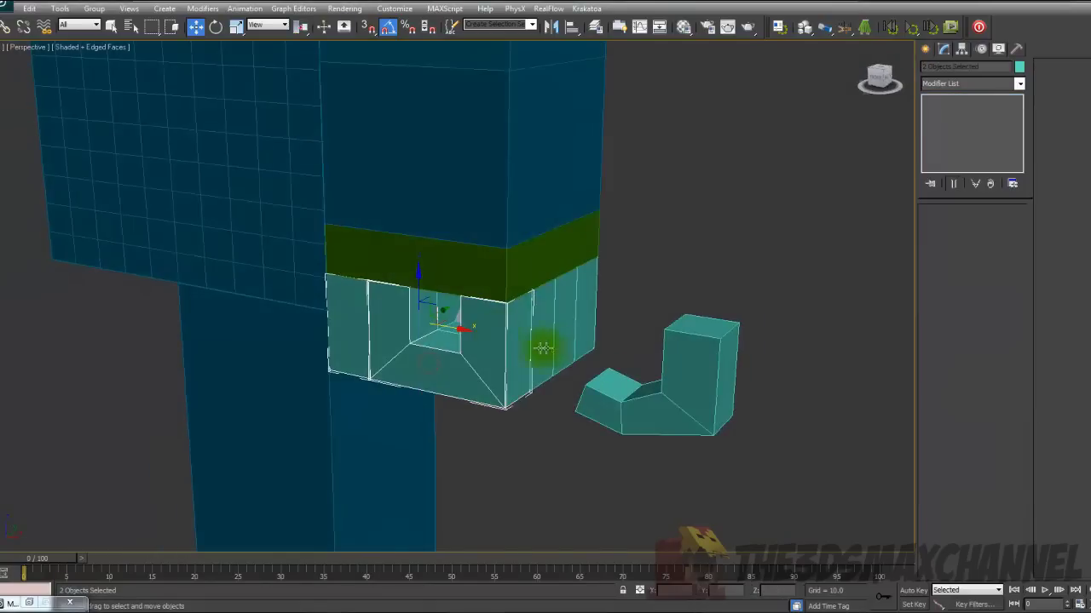
left_click(543, 348, "ctrl")
left_click(564, 333, "ctrl")
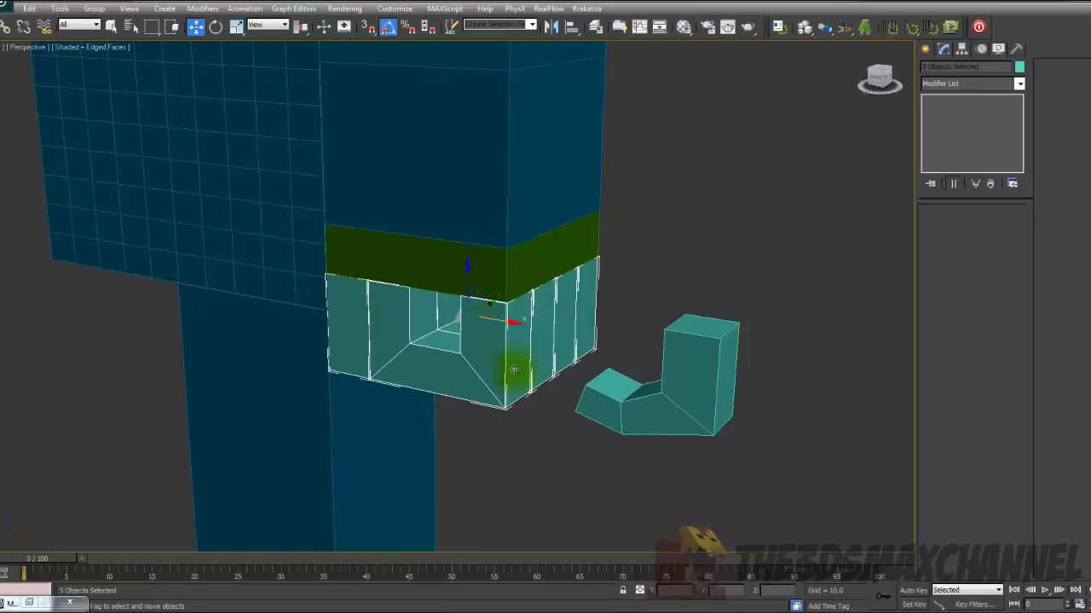
left_click(5, 26)
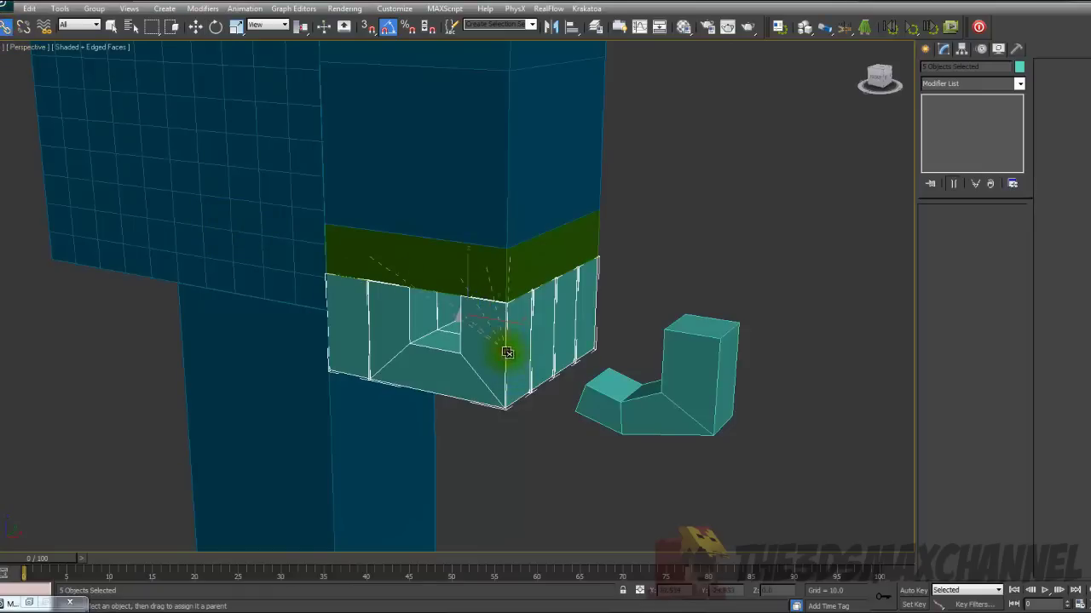
left_click_drag(508, 353, 546, 310)
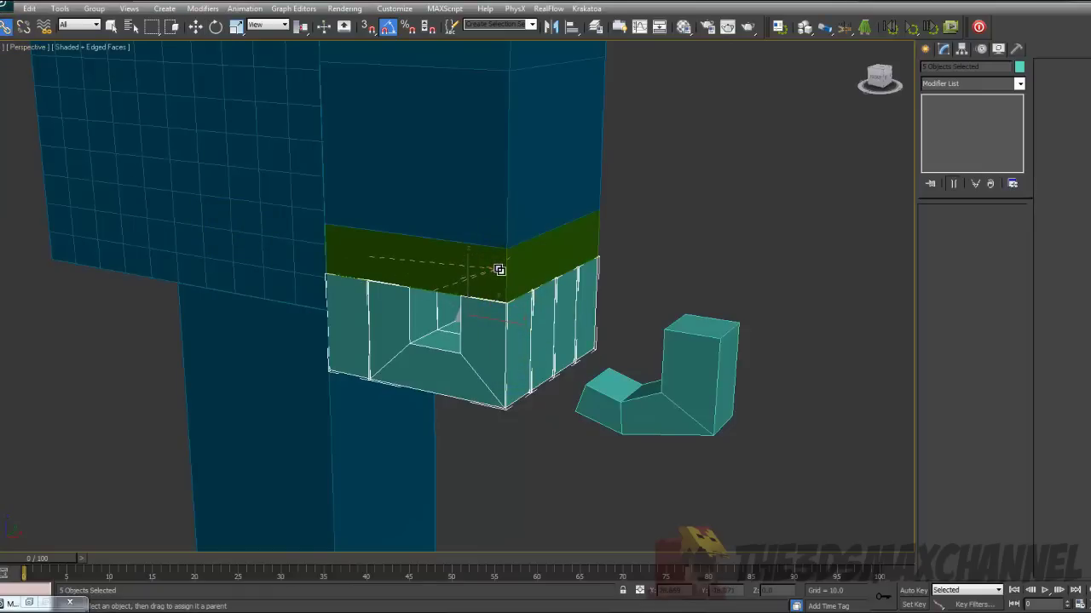
left_click_drag(524, 279, 505, 271)
- Link the green wristband to the Left_arm_02 bone inside the forearm
left_click(505, 271)
middle_click_drag(504, 271, 546, 247, "alt")
key("F3")
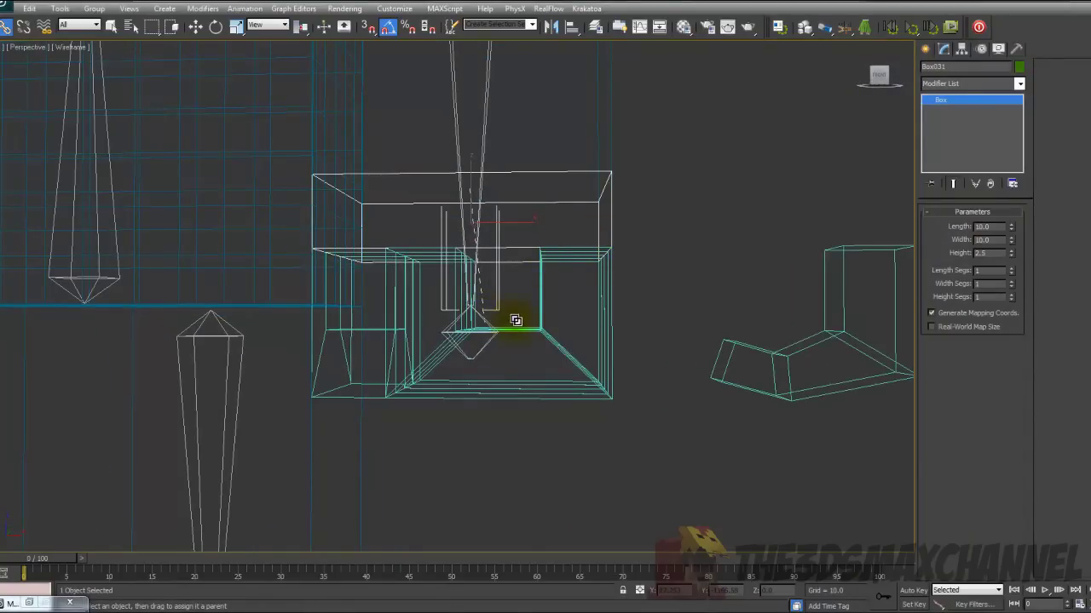
left_click(484, 325)
middle_click_drag(484, 324, 475, 340, "alt")
scroll(484, 333, "down", 5)
scroll(484, 334, "up", 3)
key("F3")
scroll(409, 323, "down", 3)
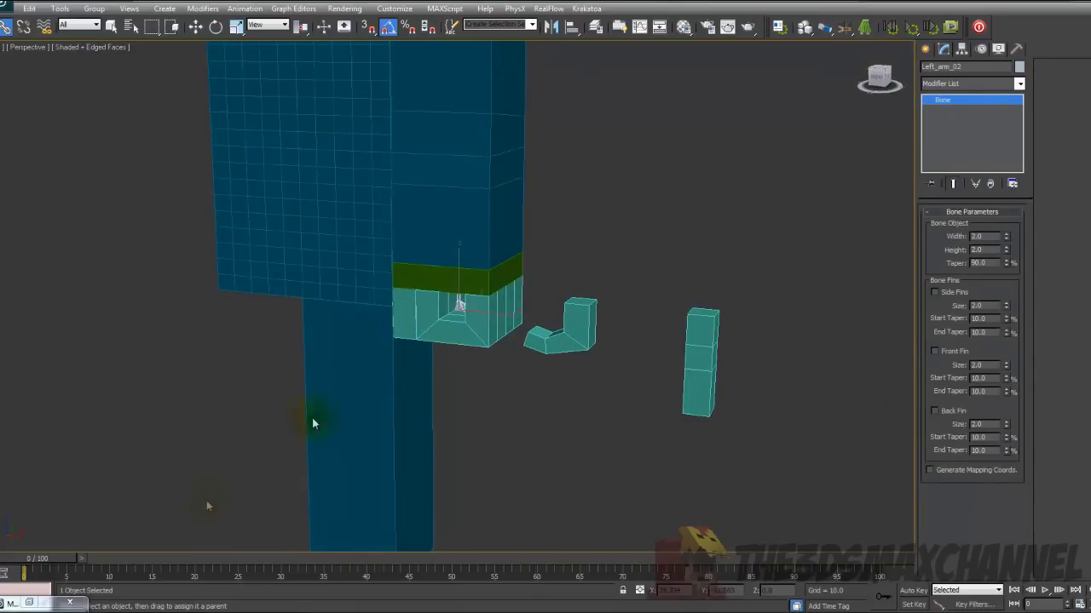
- Scrub to frame 100 to test the hand with the bent arm and set the uppermost finger's Box033 morph to 100
left_click_drag(48, 563, 3, 602)
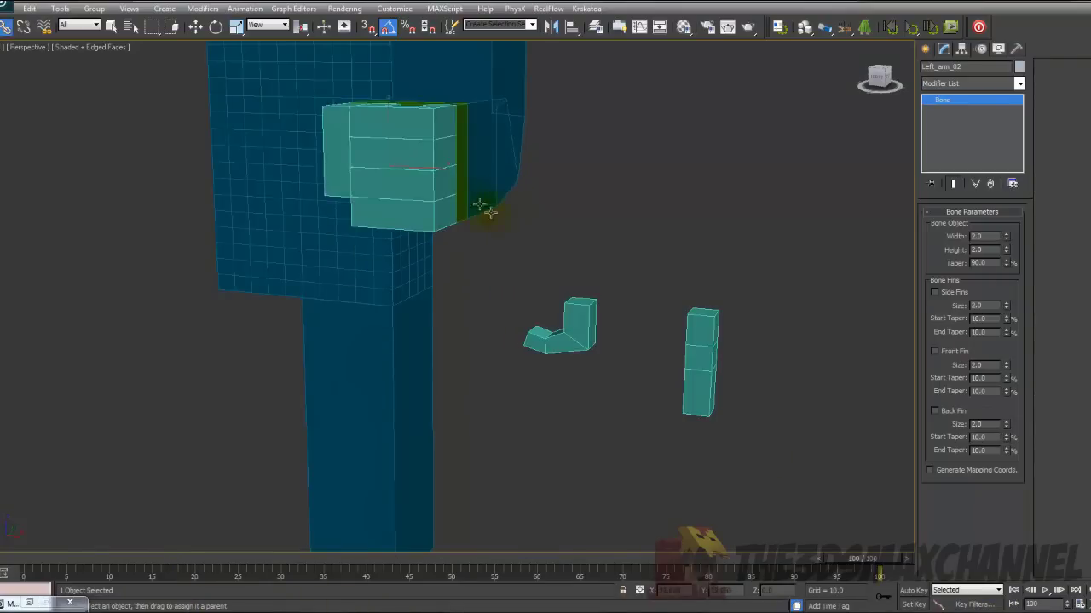
left_click(410, 128)
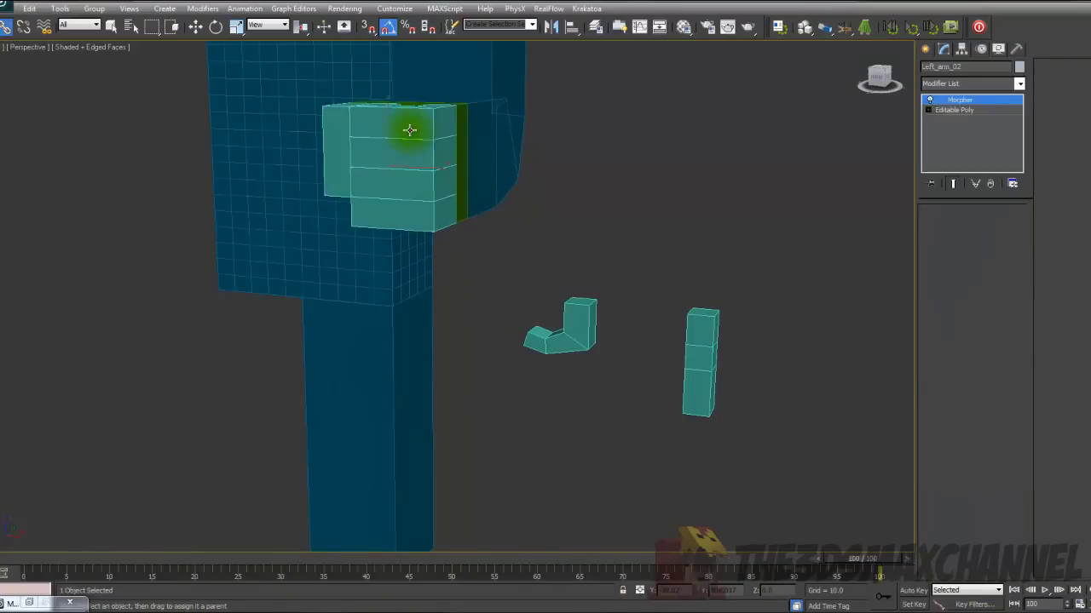
left_click_drag(1017, 291, 1020, 221)
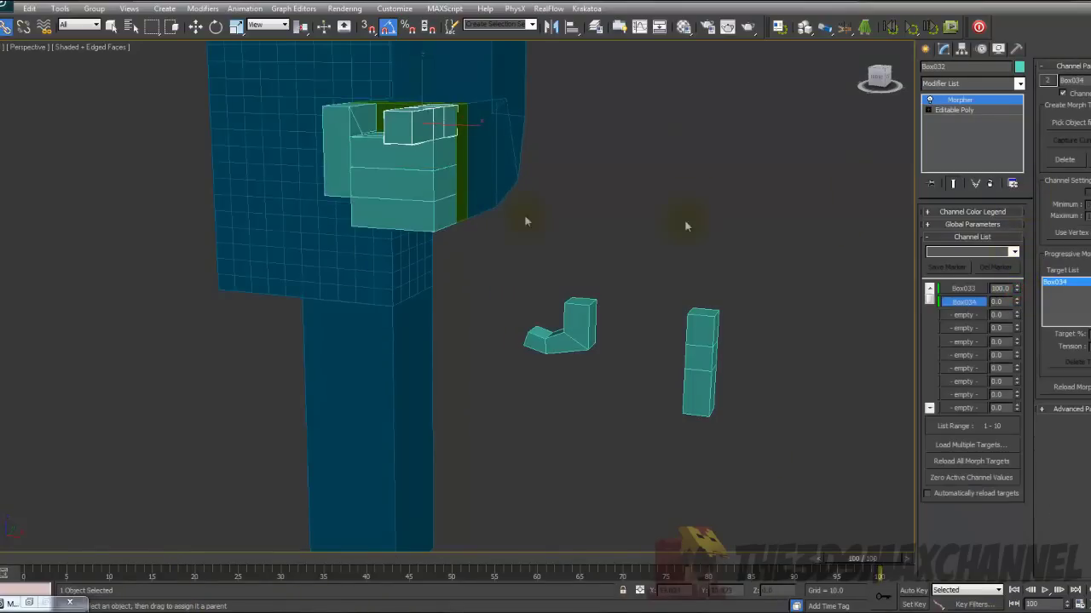
middle_click_drag(527, 221, 619, 351)
- Raise the Box033 morph to 100 on the remaining three fingers
left_click(416, 285)
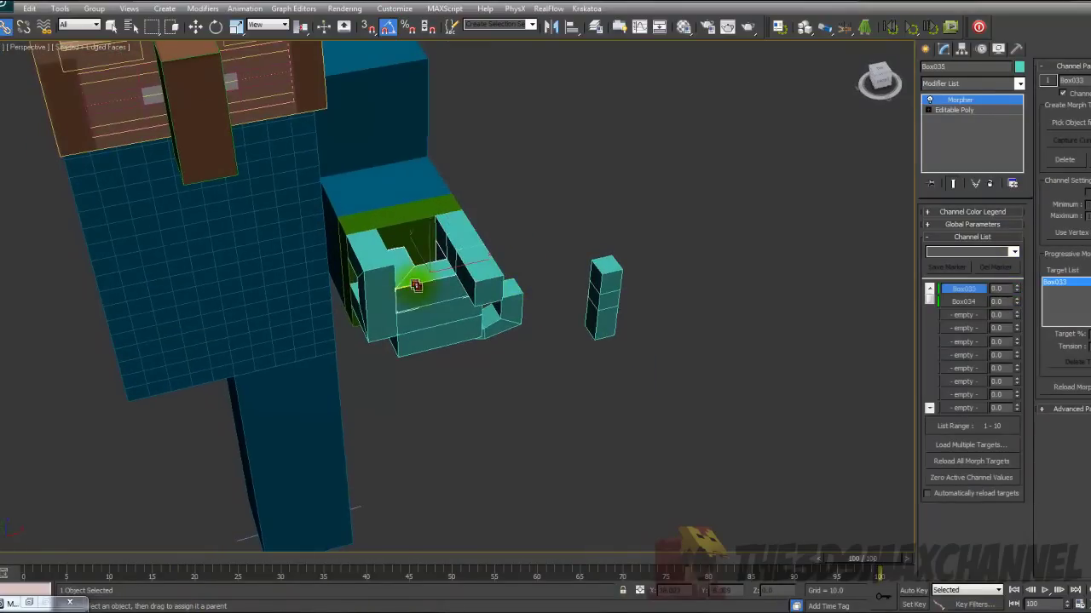
left_click_drag(1009, 215, 1007, 172)
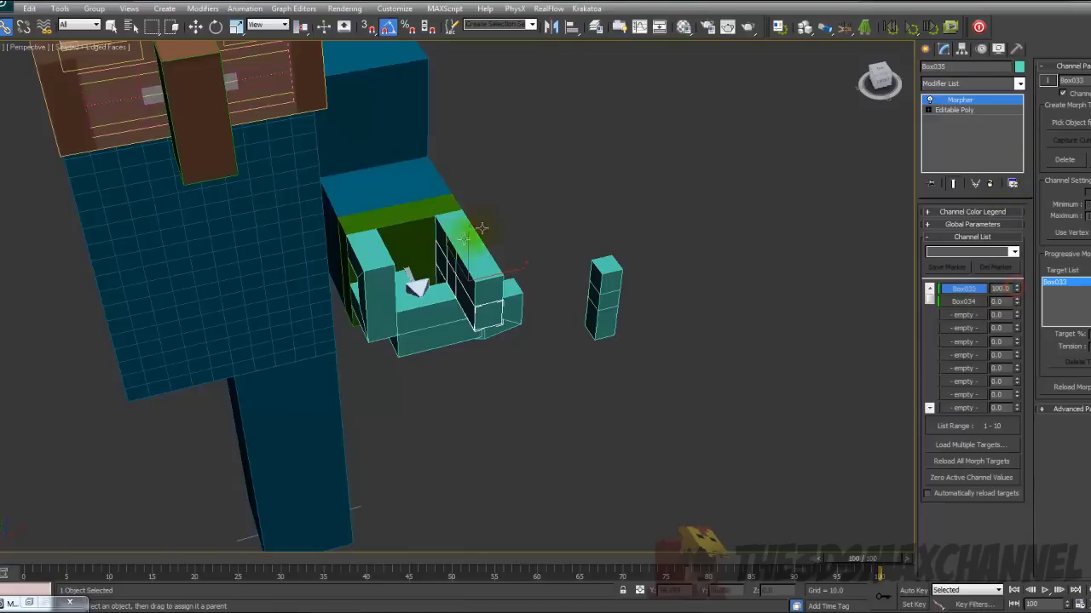
left_click(436, 300)
left_click_drag(1016, 289, 1008, 172)
left_click(438, 329)
left_click_drag(1016, 289, 1009, 185)
middle_click_drag(490, 351, 545, 317, "alt")
- Set the third finger's Box033 morph back to 0 and the lowest finger's to 100
right_click(1016, 290)
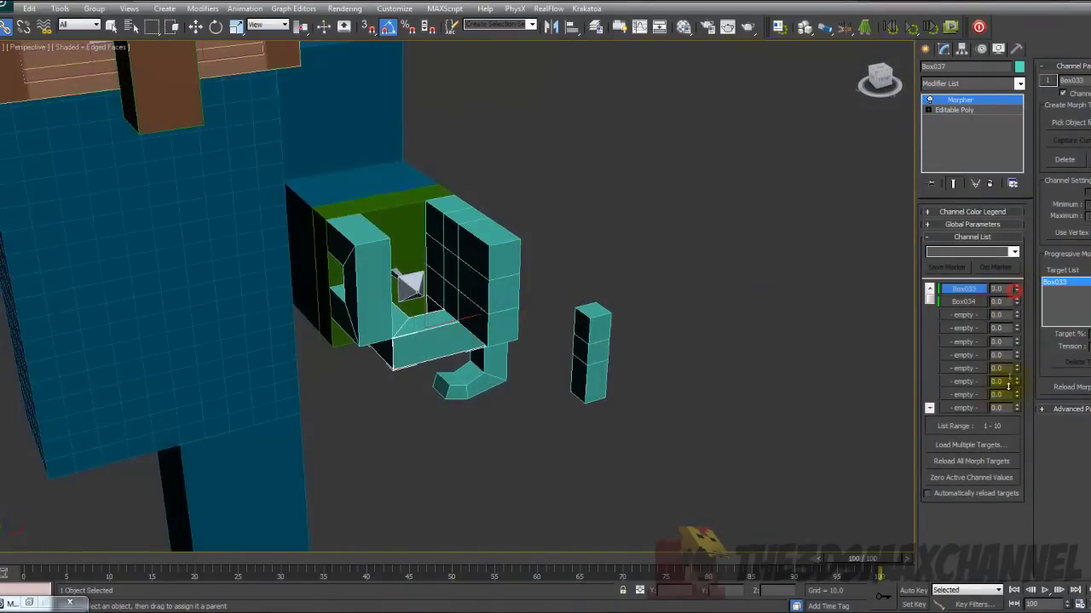
left_click(463, 319)
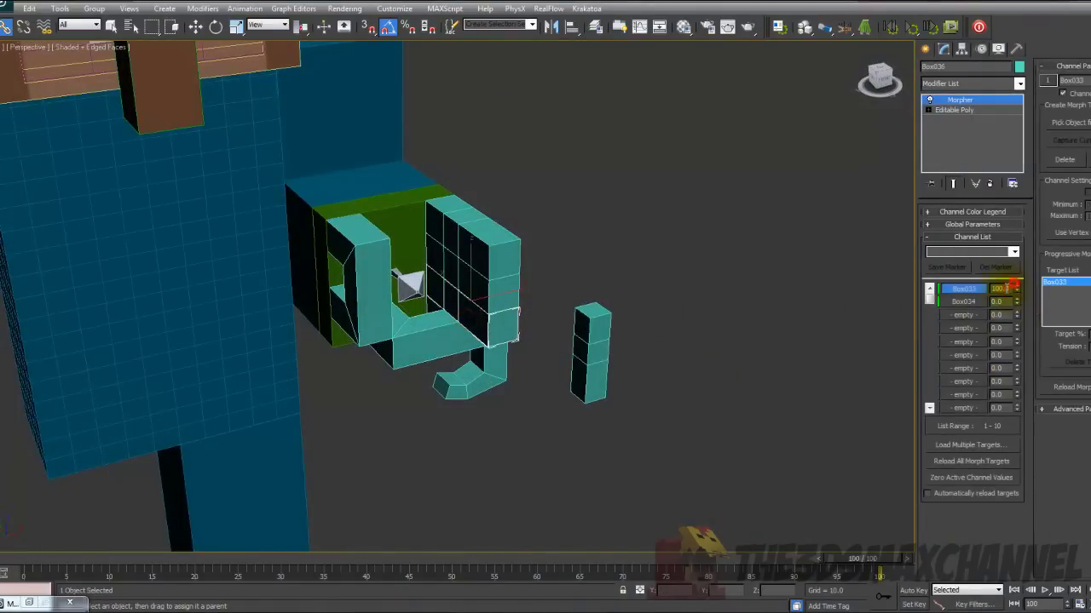
left_click(473, 288)
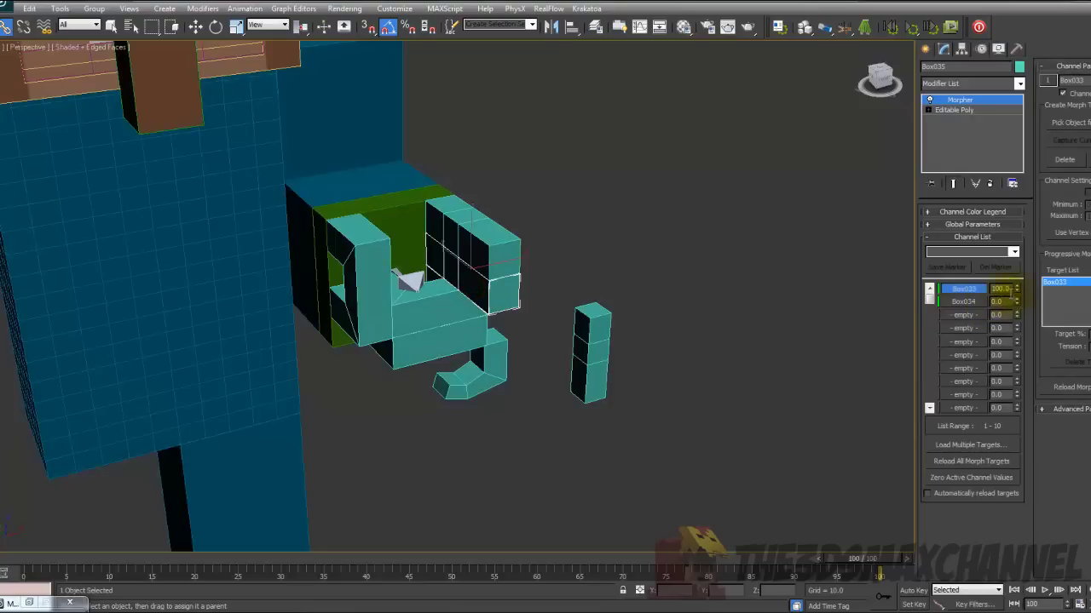
left_click(456, 328)
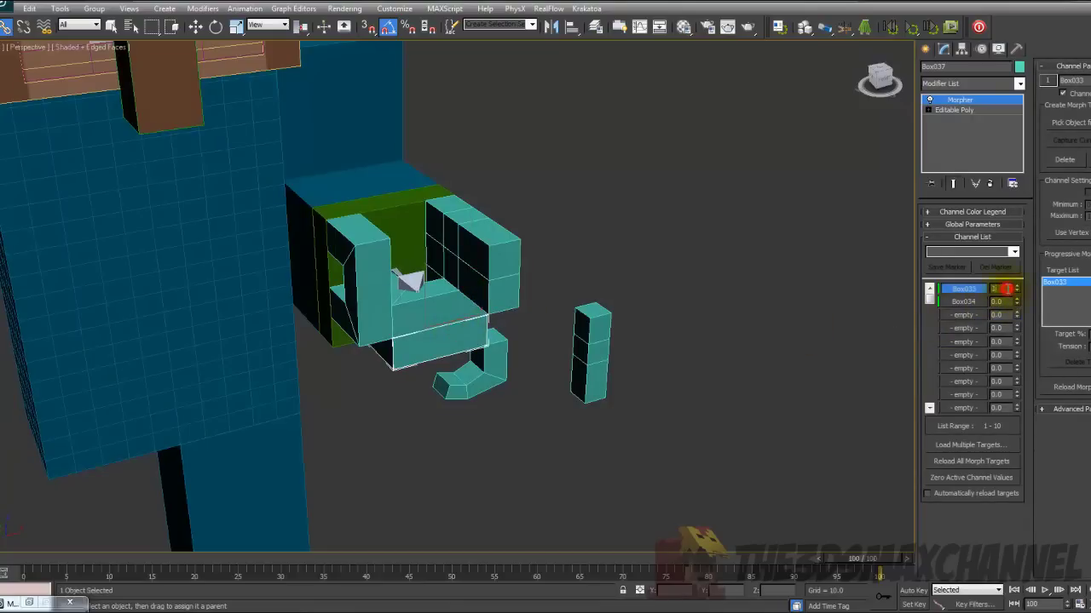
type("100")
key("Return")
- Set the second finger's Box033 morph to 0, keeping only the outer two fingers extended
left_click(469, 280)
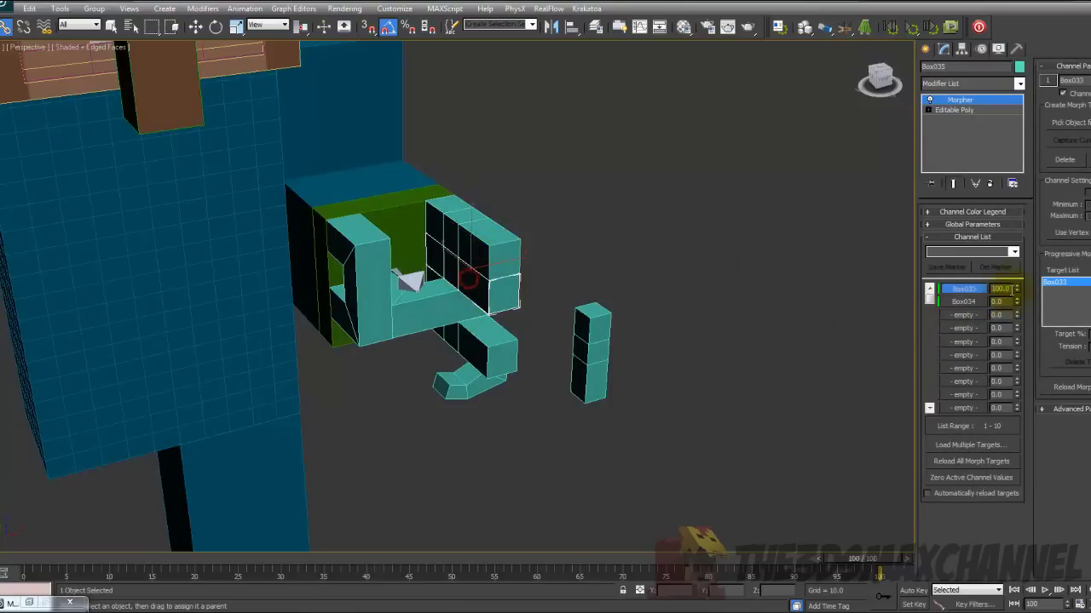
left_click(1000, 289)
type("100")
key("Return")
middle_click_drag(601, 295, 496, 313, "alt")
scroll(563, 277, "down", 5)
scroll(563, 277, "up", 3)
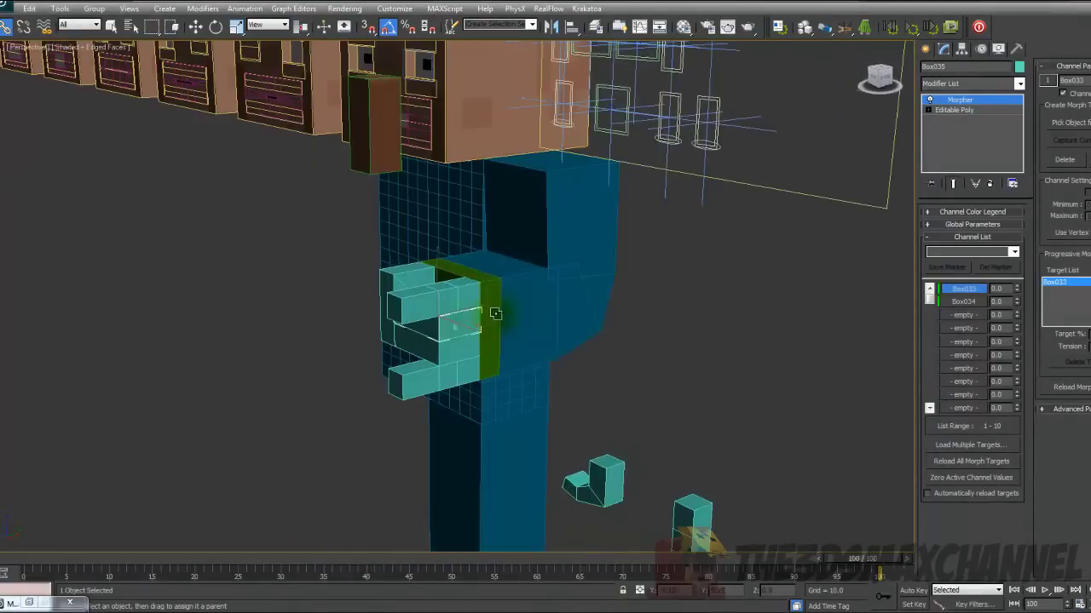
- Return the timeline to frame 0 and examine the linked hand and arm at rest from several angles
mouse_move(29, 561)
left_mouse_down()
mouse_move(170, 553)
mouse_move(26, 553)
left_mouse_up()
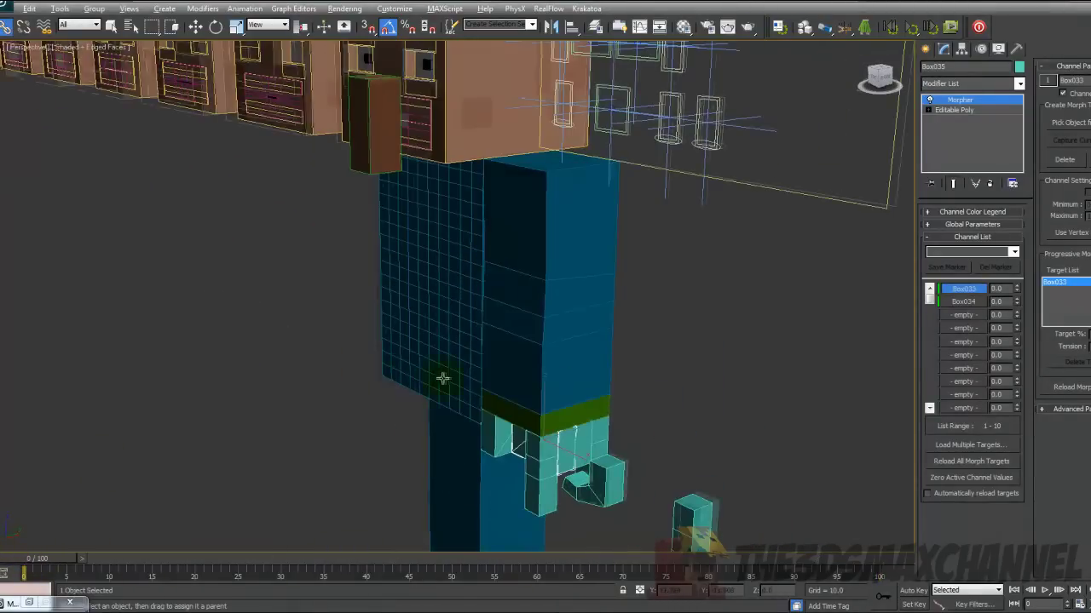
middle_click_drag(441, 377, 479, 361, "alt")
scroll(610, 367, "down", 3)
middle_click_drag(610, 367, 579, 402)
mouse_move(452, 286)
middle_mouse_down("alt")
mouse_move(616, 287)
mouse_move(579, 316)
mouse_move(599, 277)
mouse_move(801, 290)
mouse_move(692, 319)
mouse_move(827, 312)
mouse_move(546, 410)
mouse_move(438, 379)
middle_mouse_up("alt")
scroll(542, 400, "up", 1)
scroll(438, 379, "down", 3)
key("F3")
key("F3")
scroll(439, 382, "up", 6)
scroll(439, 383, "down", 4)
scroll(437, 375, "up", 3)
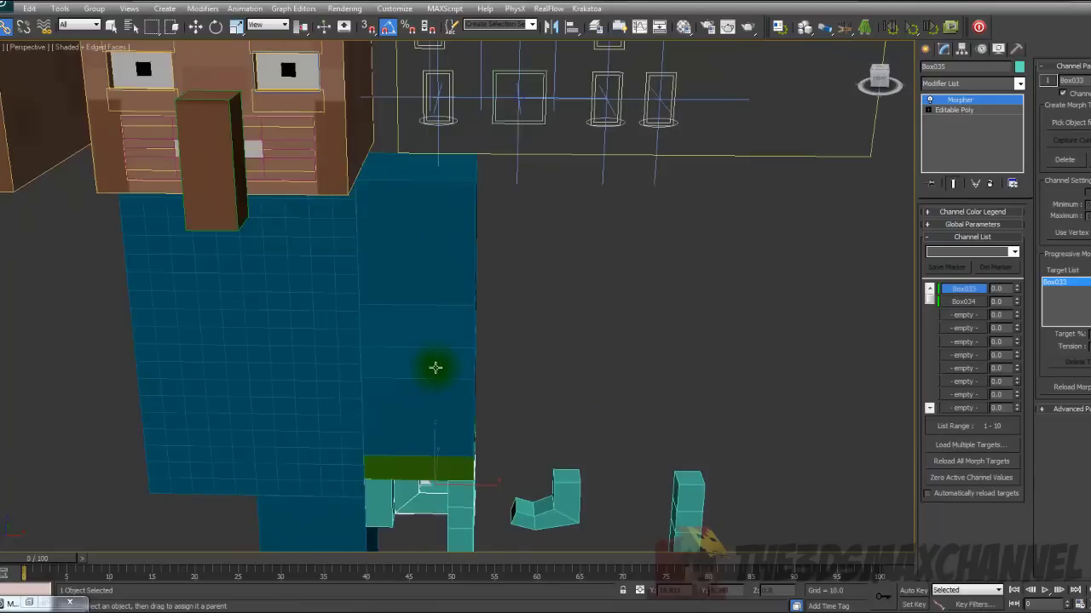
scroll(430, 364, "down", 3)
scroll(426, 363, "up", 3)
middle_click_drag(426, 368, 438, 340)
scroll(492, 348, "down", 3)
scroll(526, 309, "up", 5)
scroll(525, 309, "down", 6)
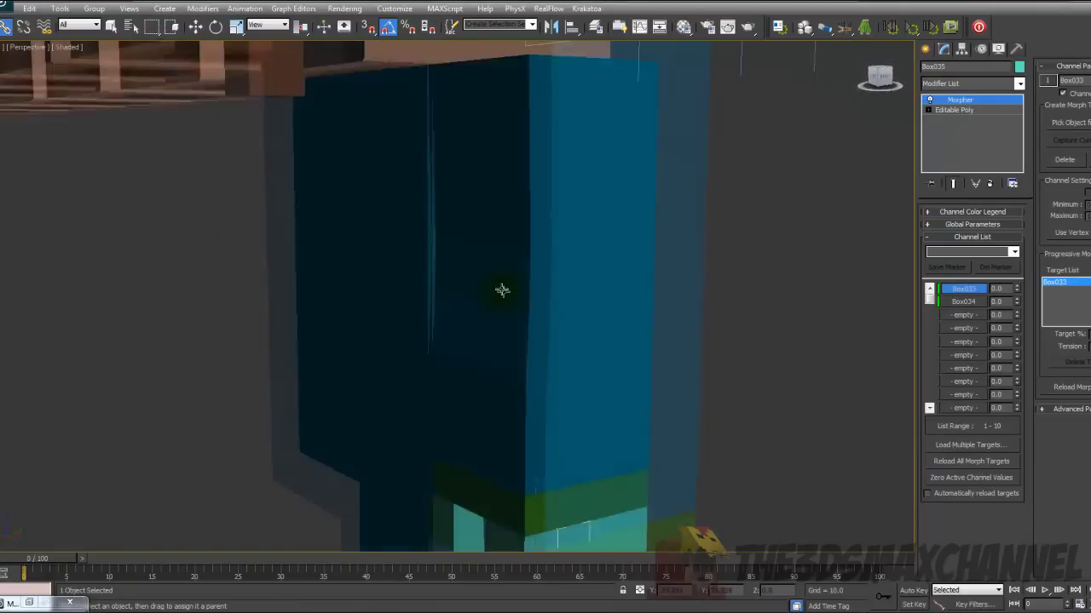
scroll(546, 338, "up", 3)
middle_click_drag(545, 339, 502, 324, "alt")
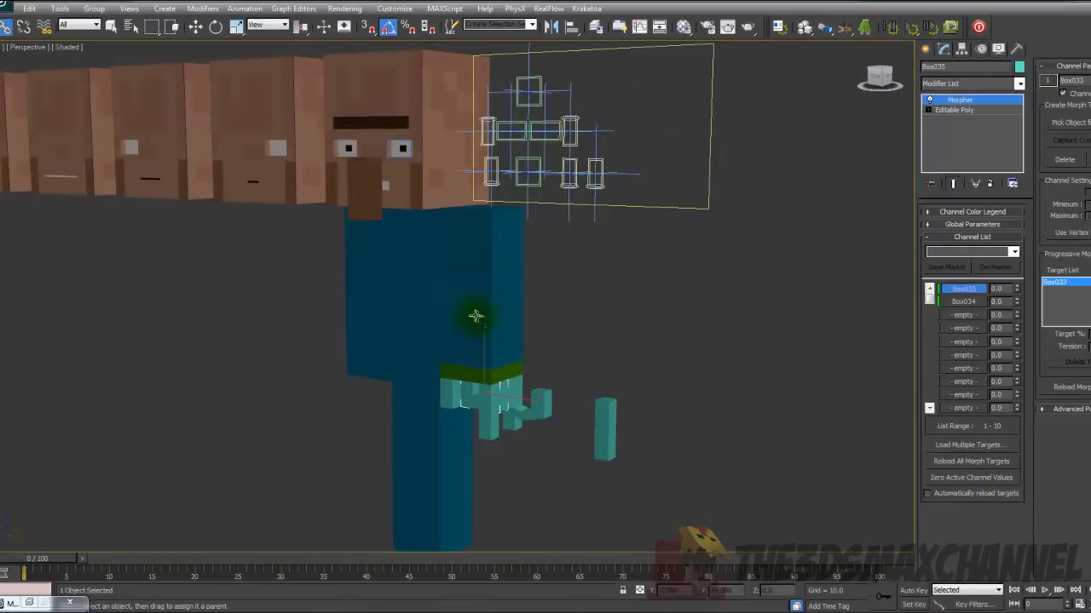
scroll(472, 315, "up", 6)
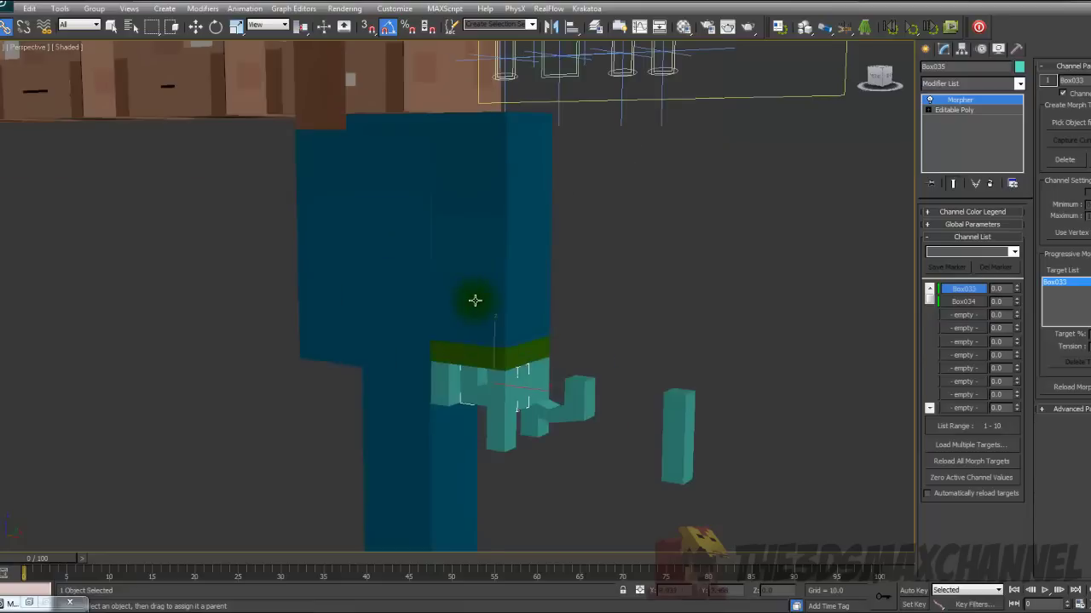
scroll(555, 280, "down", 6)
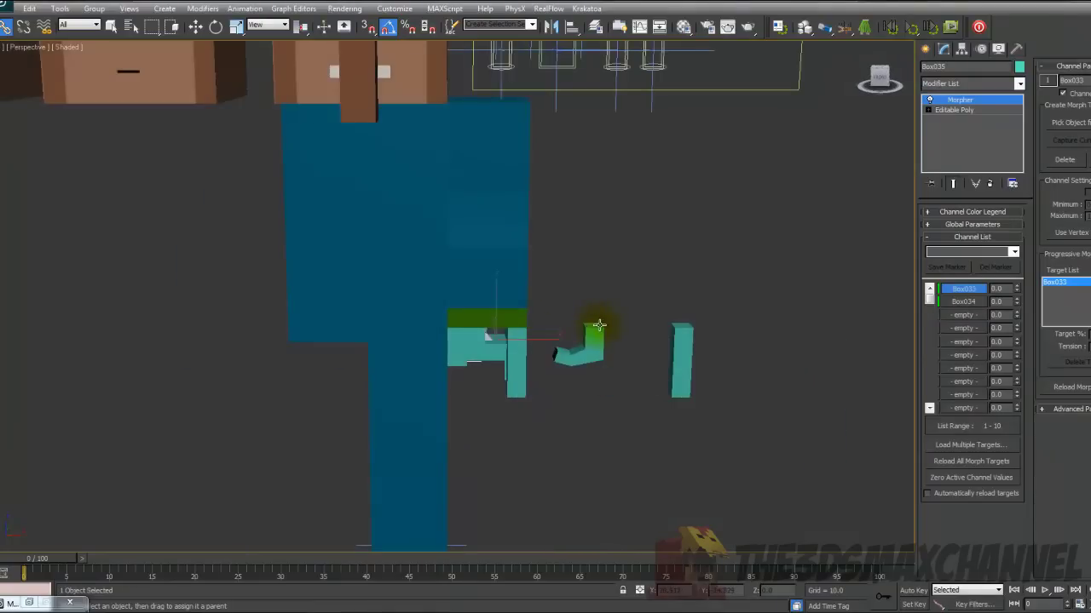
middle_click_drag(545, 364, 527, 374, "alt")
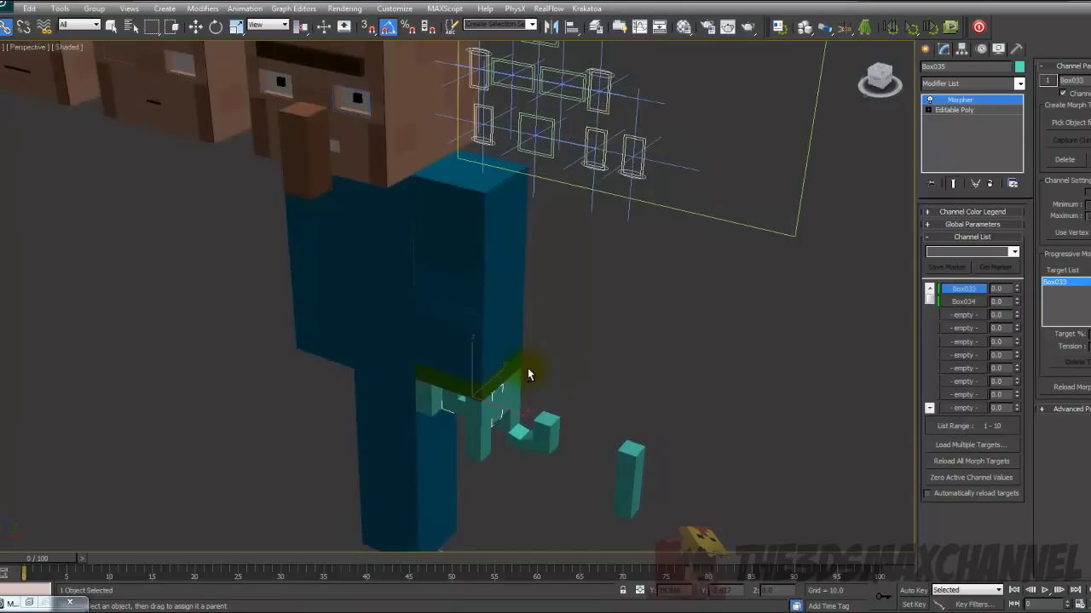
middle_click_drag(528, 374, 568, 333, "alt")
scroll(532, 404, "up", 3)
scroll(531, 406, "down", 3)
middle_click_drag(531, 407, 506, 389, "alt")
scroll(515, 429, "up", 3)
scroll(550, 338, "down", 3)
scroll(552, 345, "up", 3)
scroll(570, 402, "down", 6)
middle_click_drag(770, 411, 636, 389, "alt")
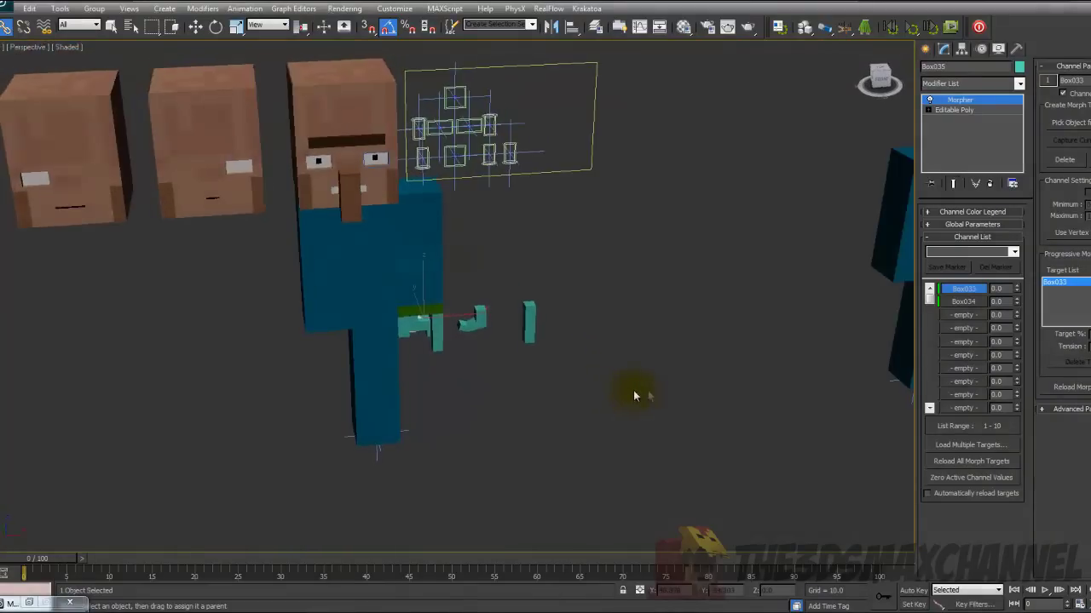